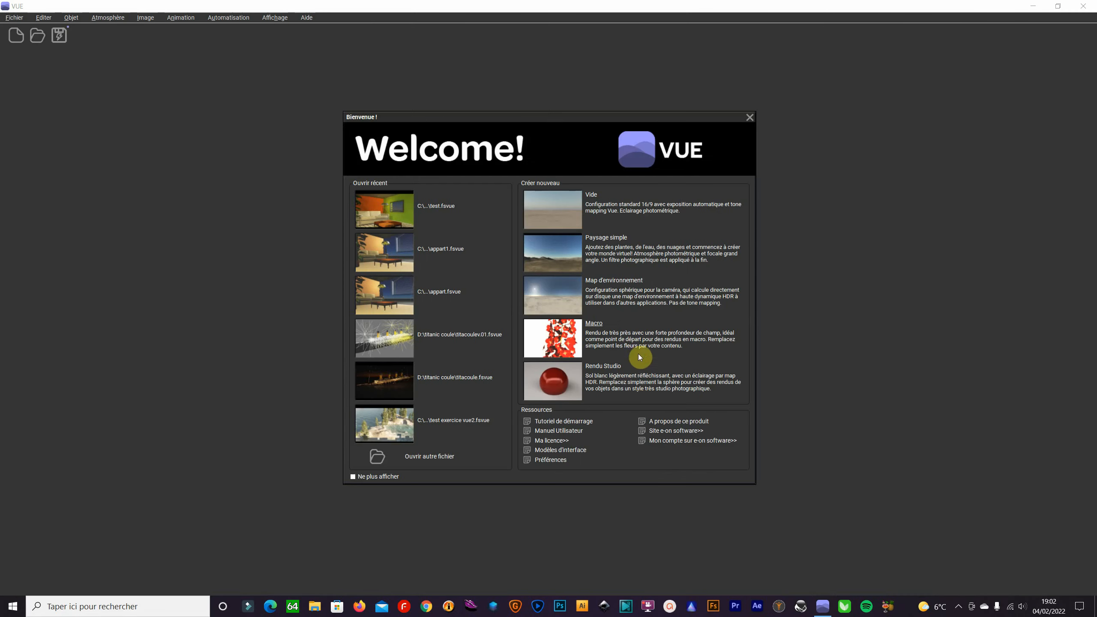
# Step: Create an empty scene and add a cube flattened into a thin floor slab resting on the ground, centred at about Z 6.9 cm
pyautogui.click(561, 209)
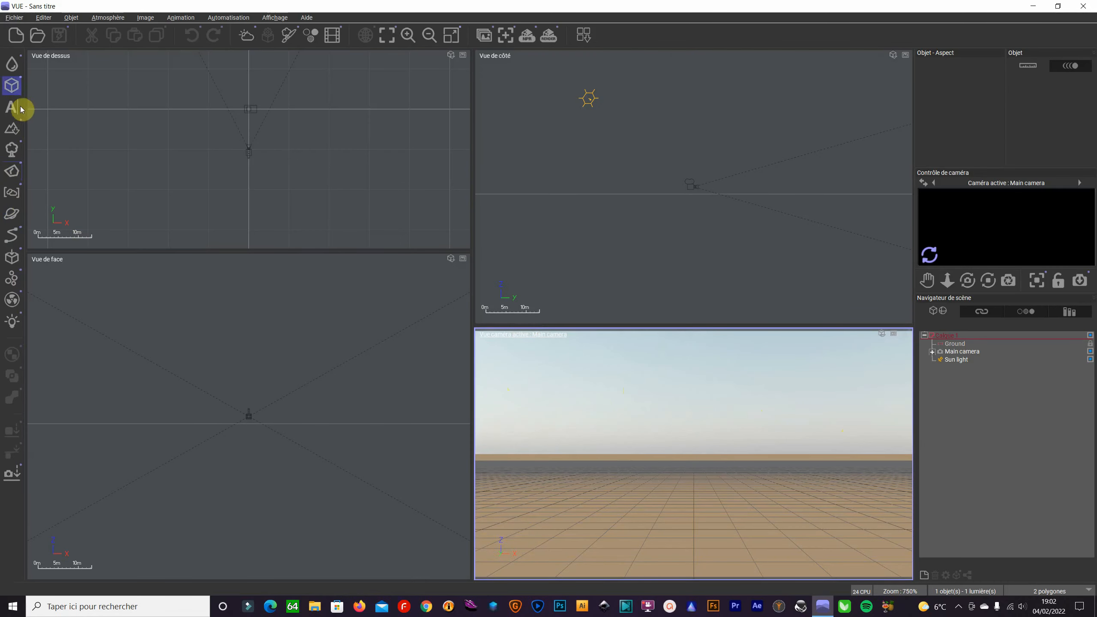
pyautogui.click(13, 85)
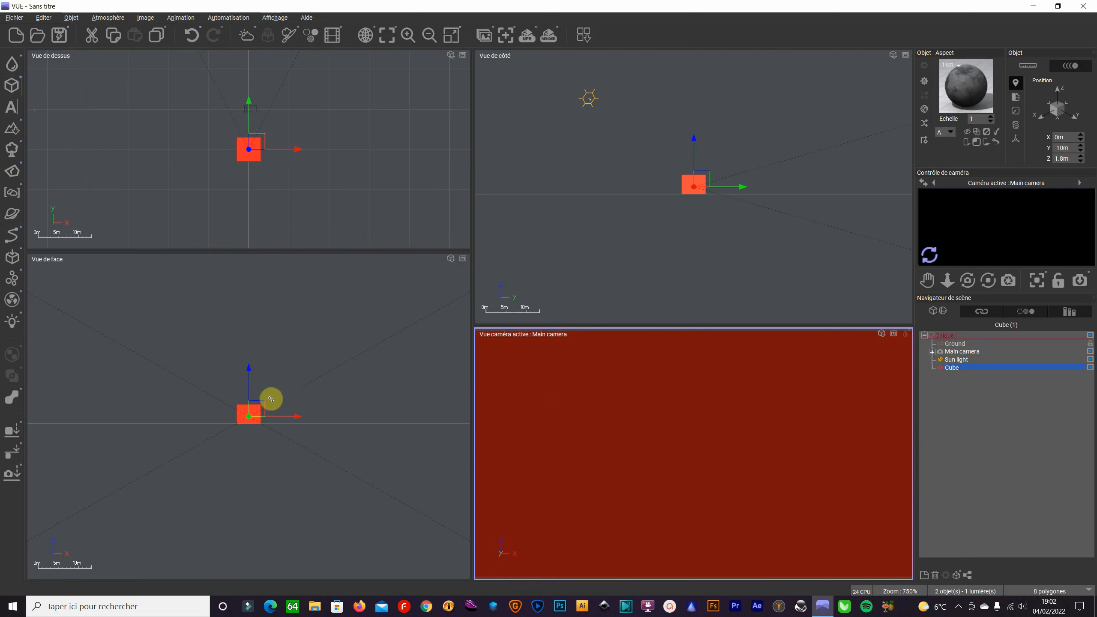
pyautogui.scroll(5, 271, 399)
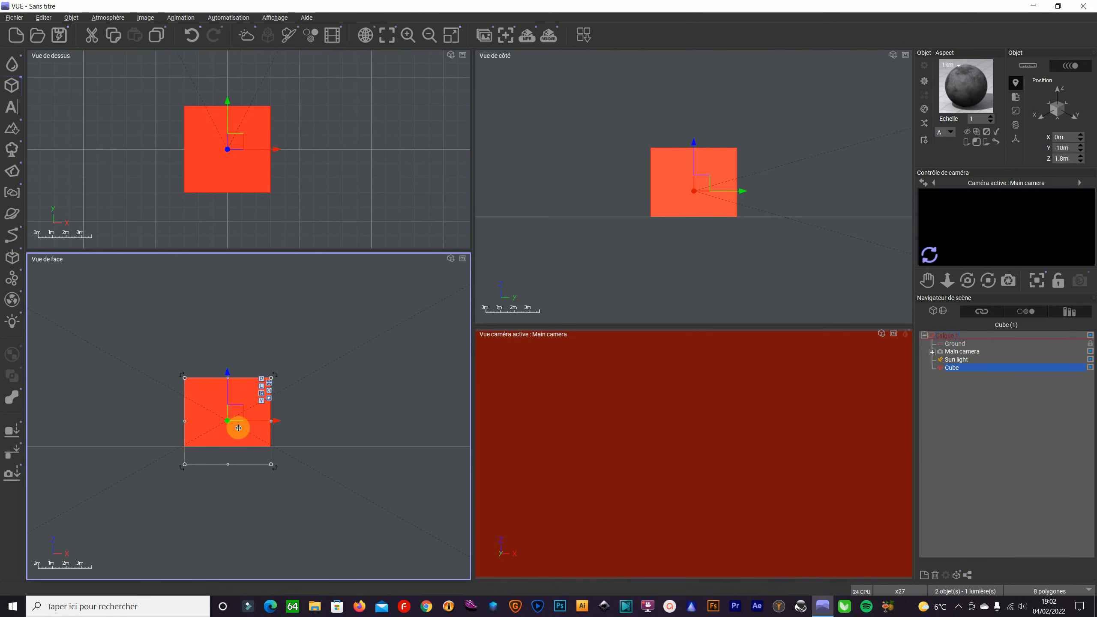
pyautogui.moveTo(228, 378); pyautogui.dragTo(229, 450)
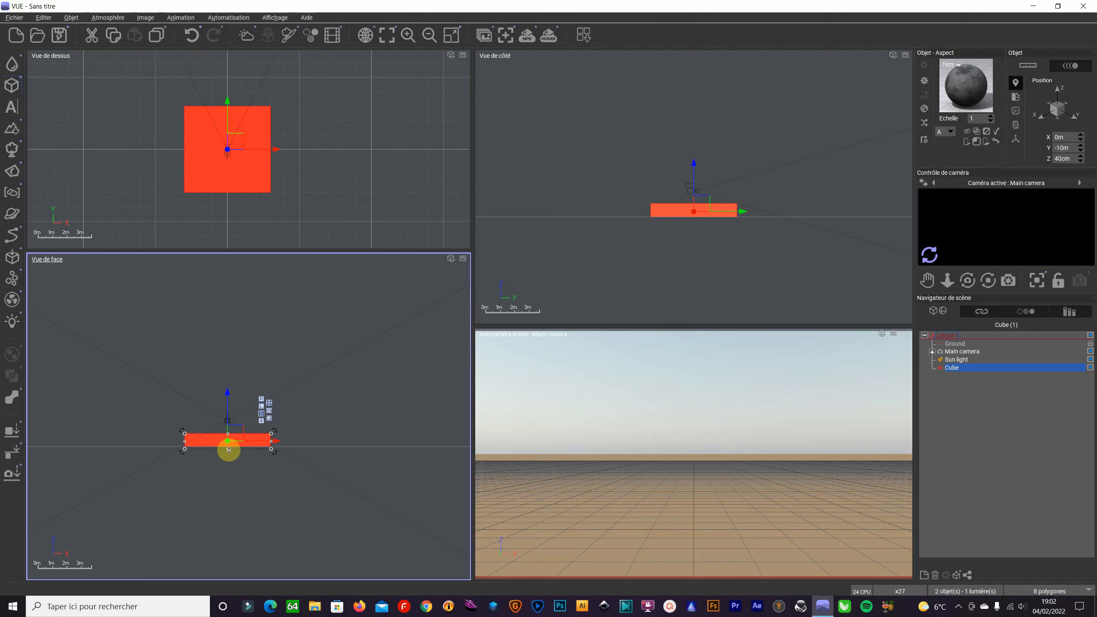
pyautogui.scroll(5, 229, 448)
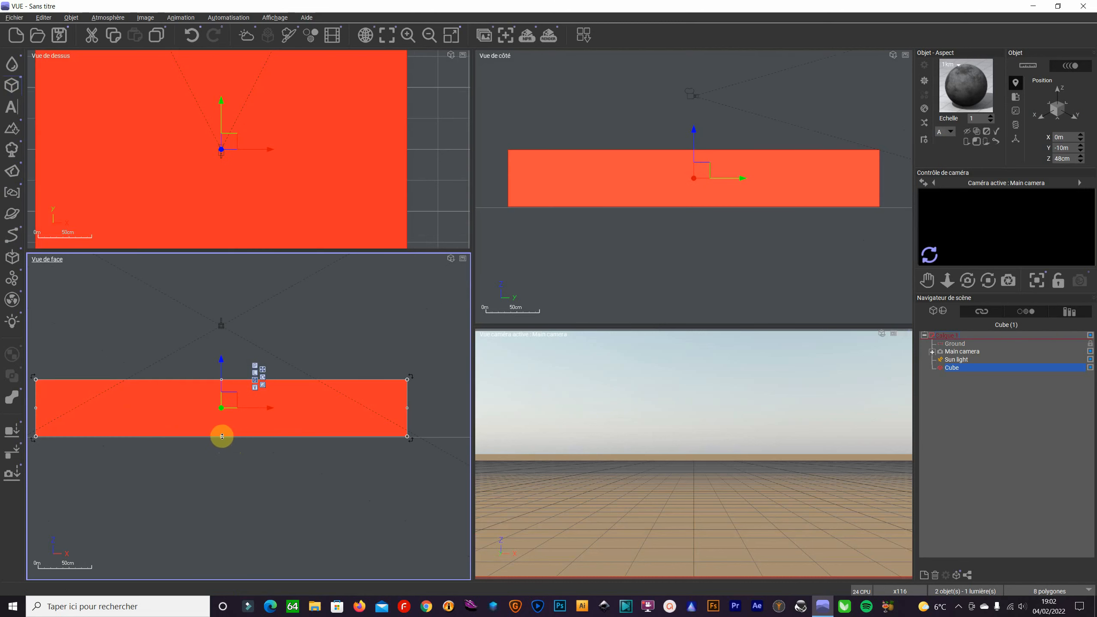
pyautogui.moveTo(223, 380); pyautogui.dragTo(224, 431)
pyautogui.click(260, 287)
pyautogui.scroll(-5, 358, 264)
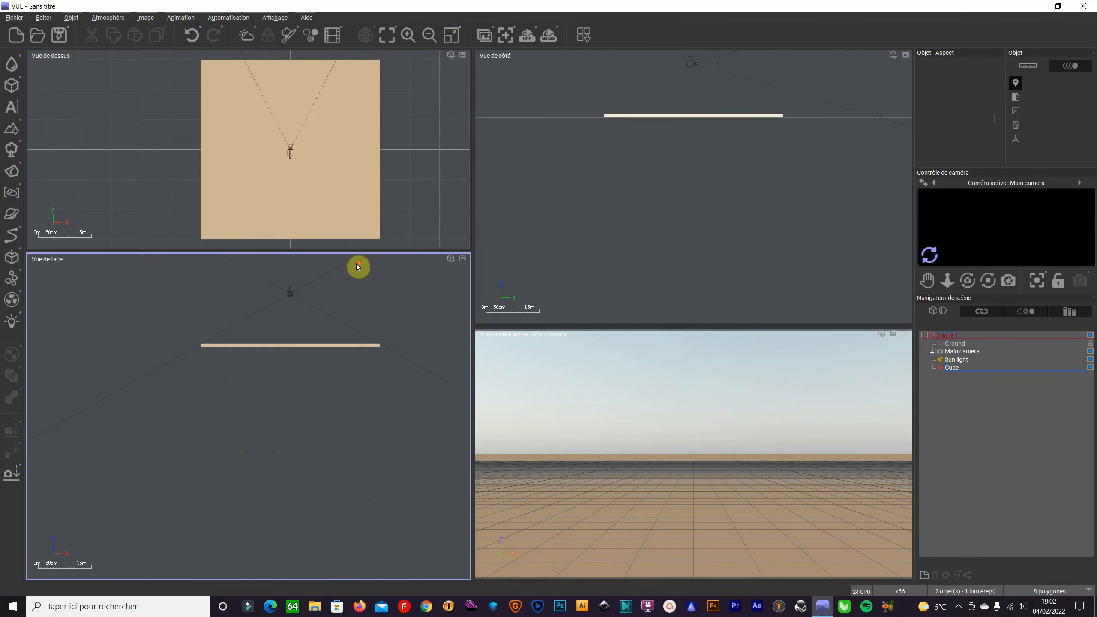
# Step: Move the floor slab in front of the camera and enlarge it slightly, centred at about X -5.9 cm, Y -5.61 m
pyautogui.moveTo(341, 175); pyautogui.dragTo(338, 116)
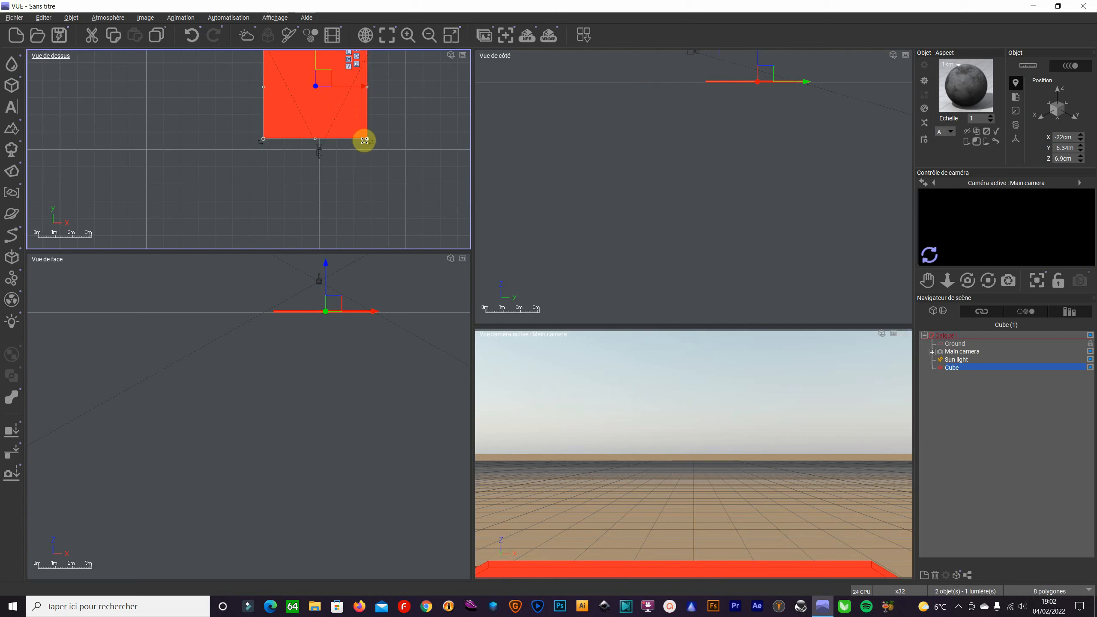
pyautogui.scroll(-2, 367, 145)
pyautogui.moveTo(368, 140)
pyautogui.mouseDown()
pyautogui.moveTo(385, 154)
pyautogui.moveTo(365, 121)
pyautogui.mouseUp()
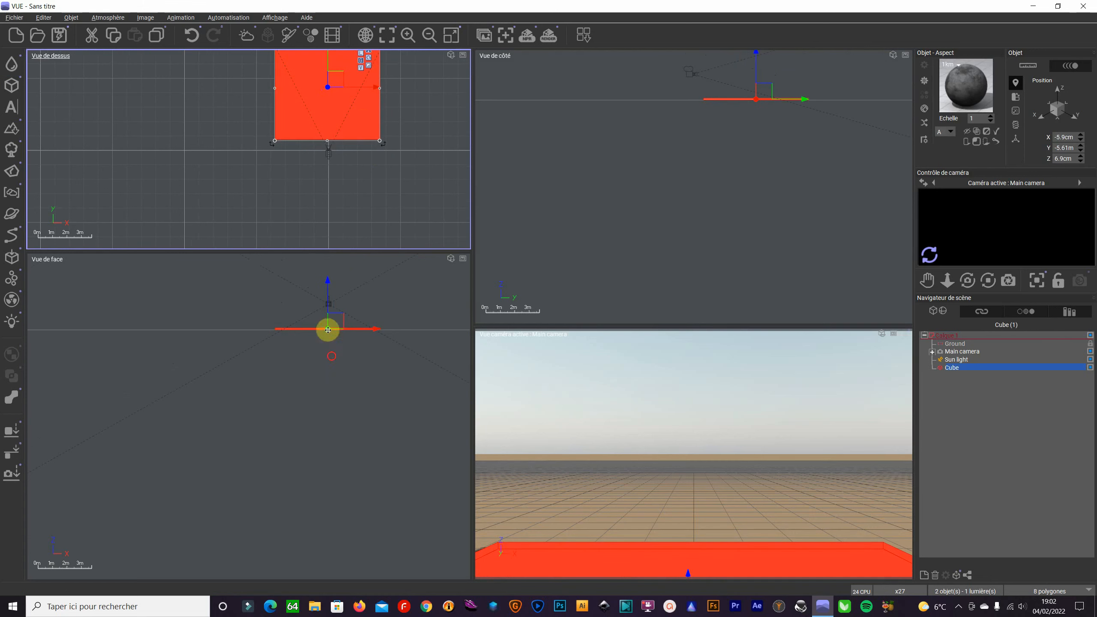
pyautogui.click(328, 356)
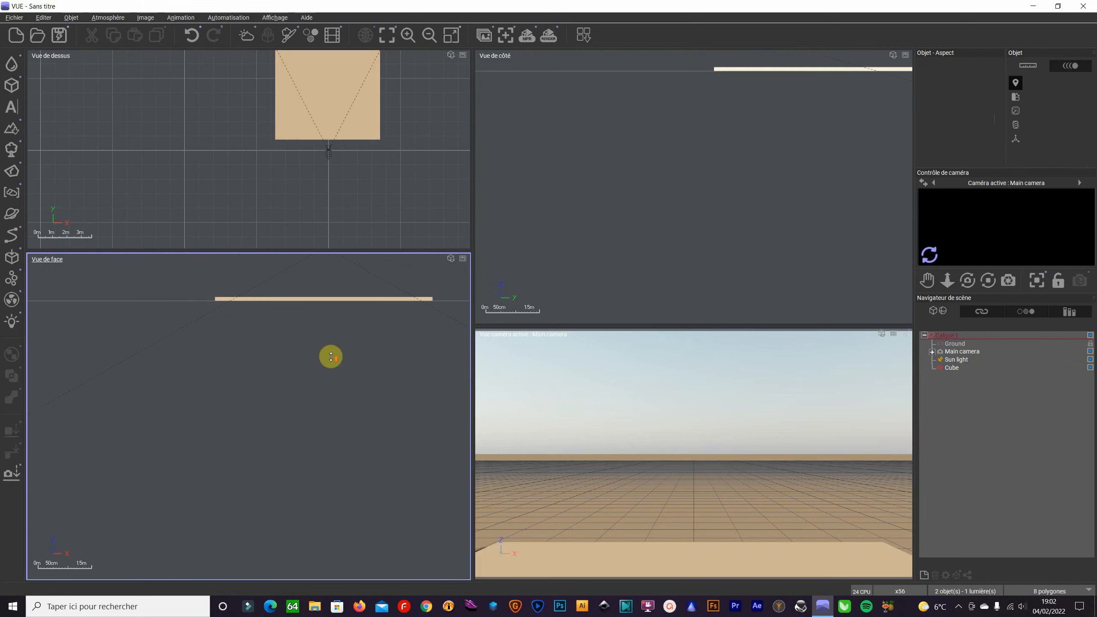
# Step: Add a second cube above the ground, scale it to the floor's width and align it over the slab at about Y -5.53 m
pyautogui.click(13, 87)
pyautogui.moveTo(302, 398); pyautogui.dragTo(306, 275)
pyautogui.scroll(2, 306, 275)
pyautogui.scroll(-4, 312, 281)
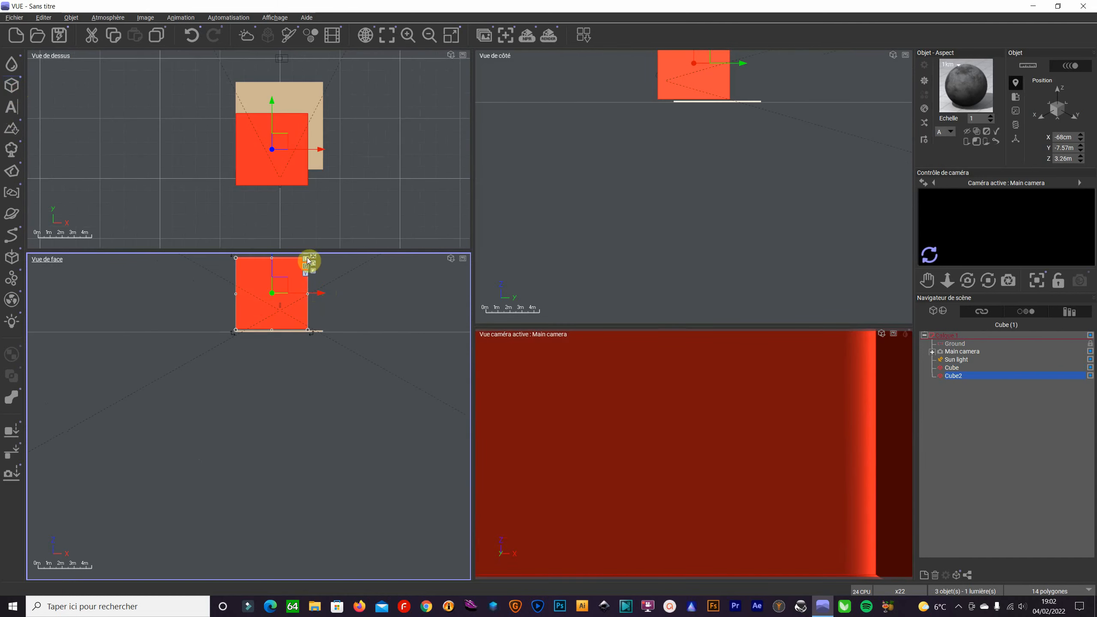
pyautogui.moveTo(306, 329); pyautogui.dragTo(311, 303)
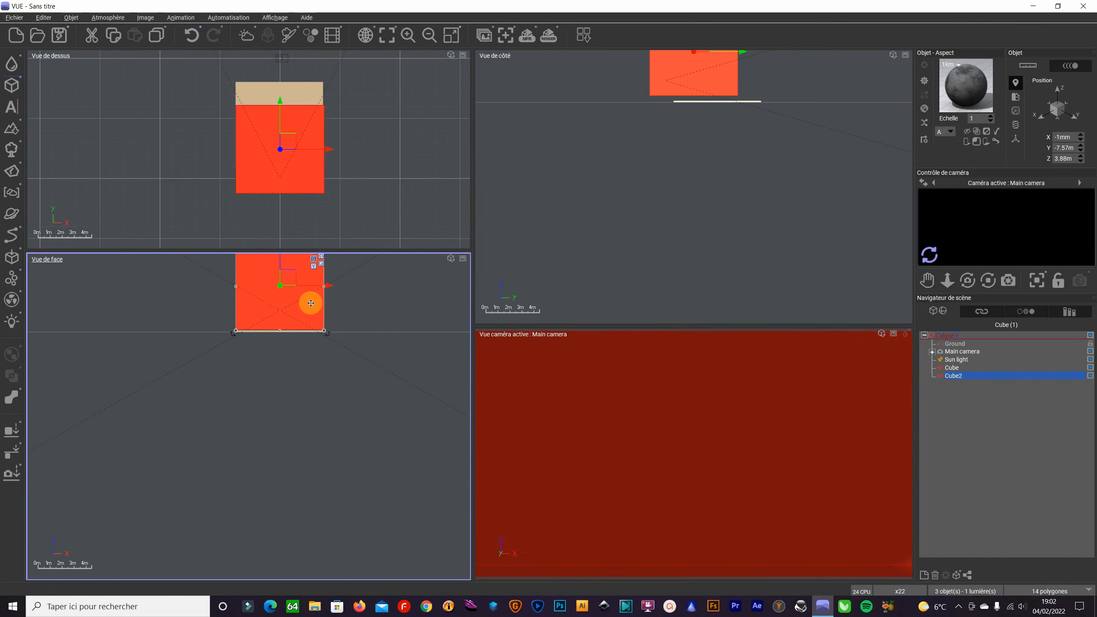
pyautogui.scroll(2, 307, 143)
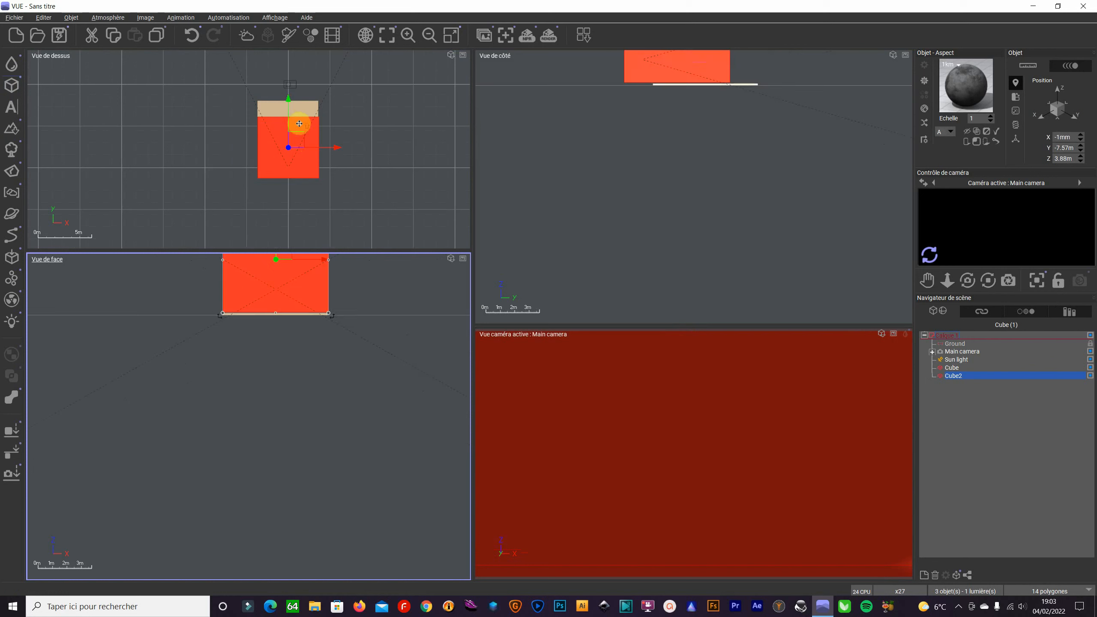
pyautogui.moveTo(276, 124); pyautogui.dragTo(282, 94)
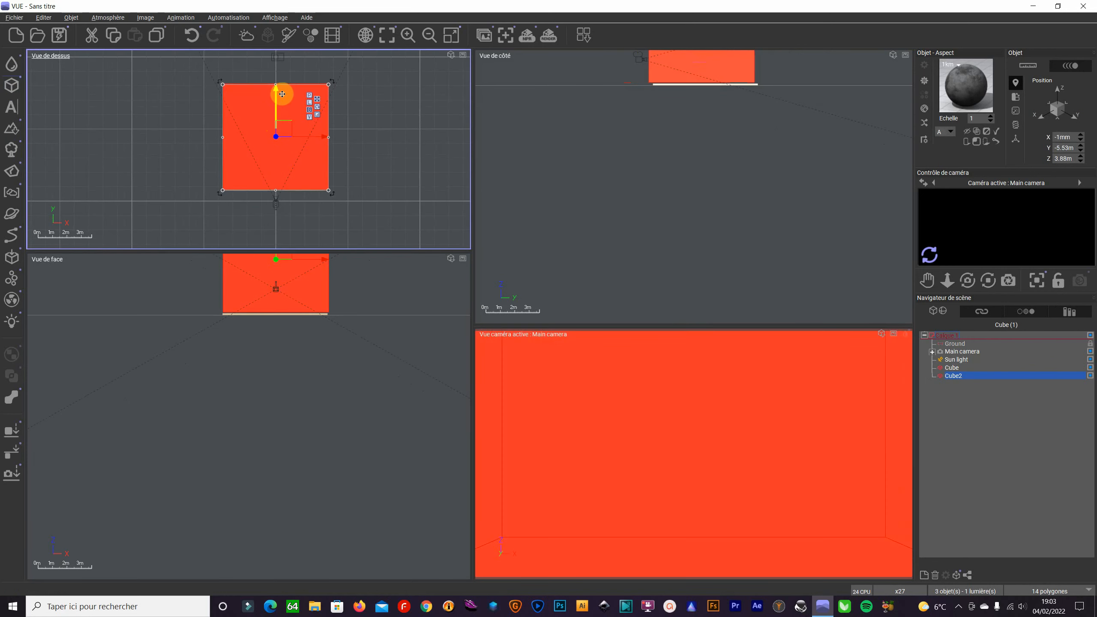
# Step: Thin the second cube into a wall along the floor's left edge and lower it onto the slab at about Z 3.79 m
pyautogui.moveTo(327, 138); pyautogui.dragTo(228, 130)
pyautogui.scroll(6, 208, 314)
pyautogui.click(285, 272)
pyautogui.moveTo(286, 271); pyautogui.dragTo(284, 281)
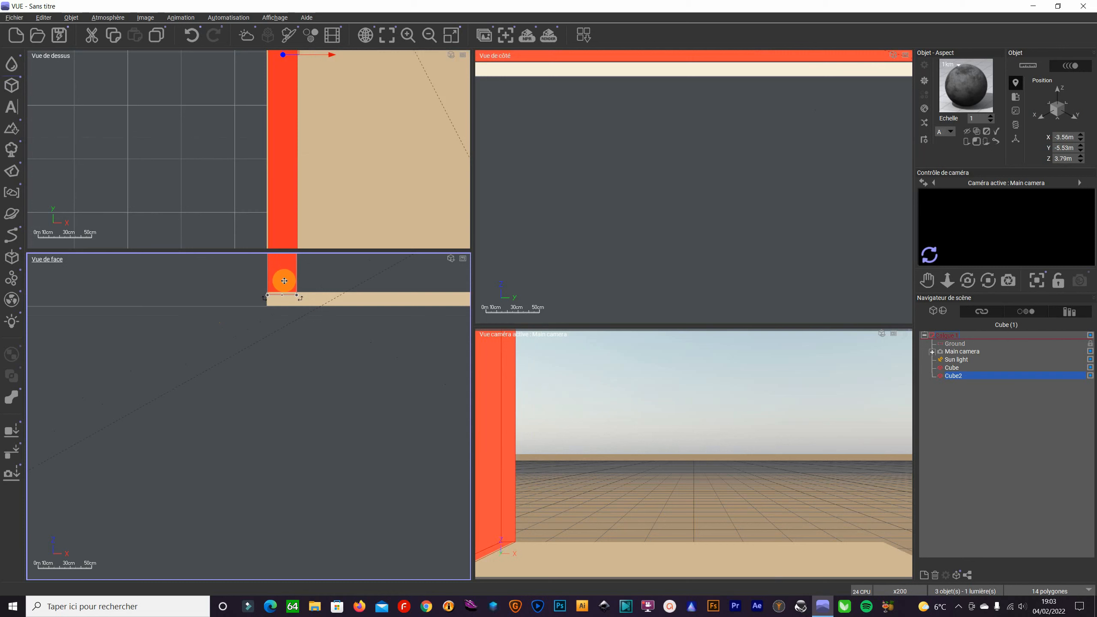
pyautogui.scroll(-6, 357, 189)
# Step: Duplicate the left wall and move the copy to the floor's opposite edge at about X 3.47 m
pyautogui.click(389, 173)
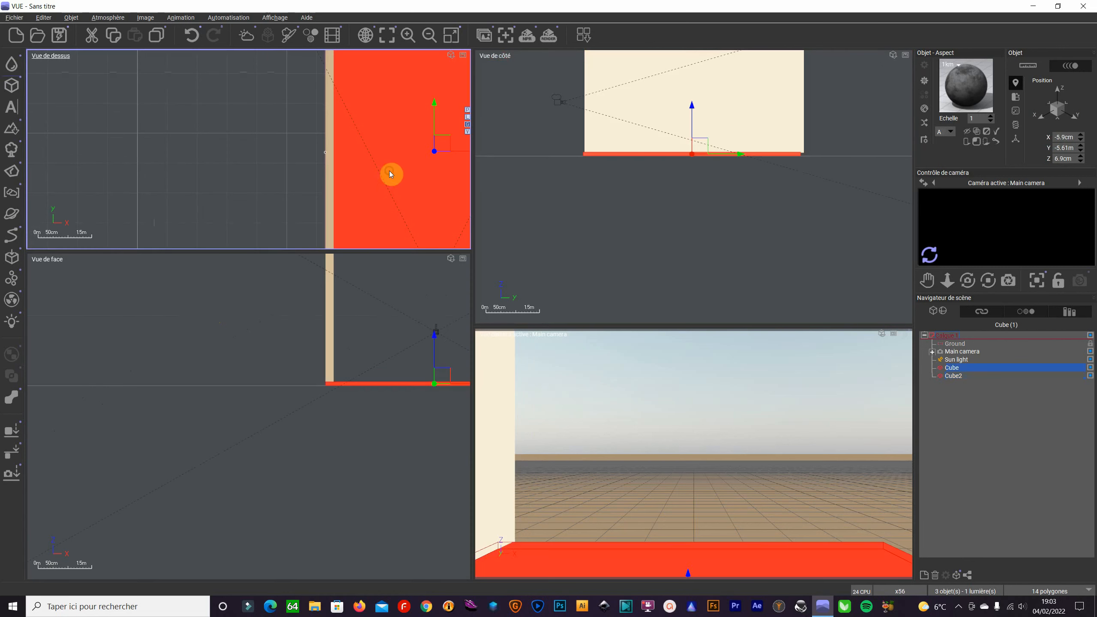
pyautogui.scroll(2, 365, 173)
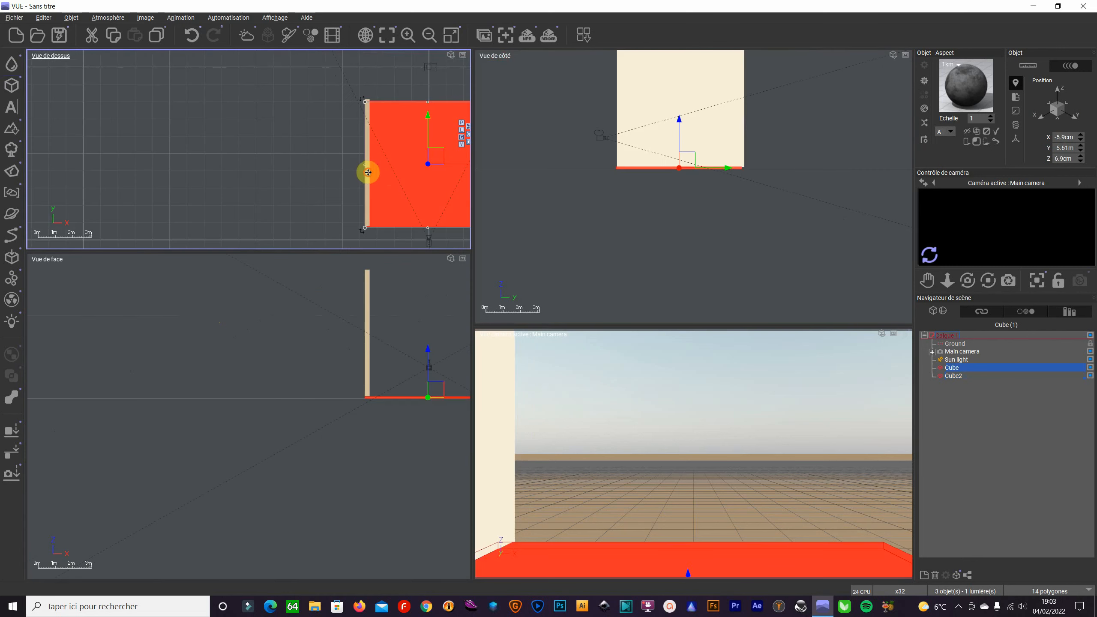
pyautogui.click(960, 376)
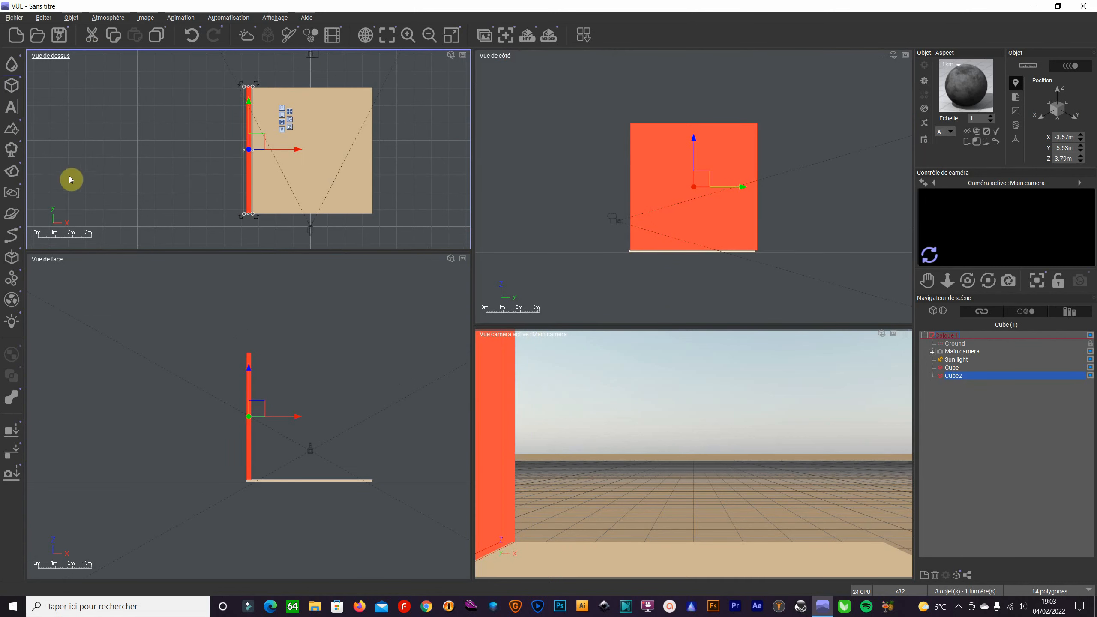
pyautogui.keyDown('alt'); pyautogui.moveTo(268, 151); pyautogui.dragTo(390, 154); pyautogui.keyUp('alt')
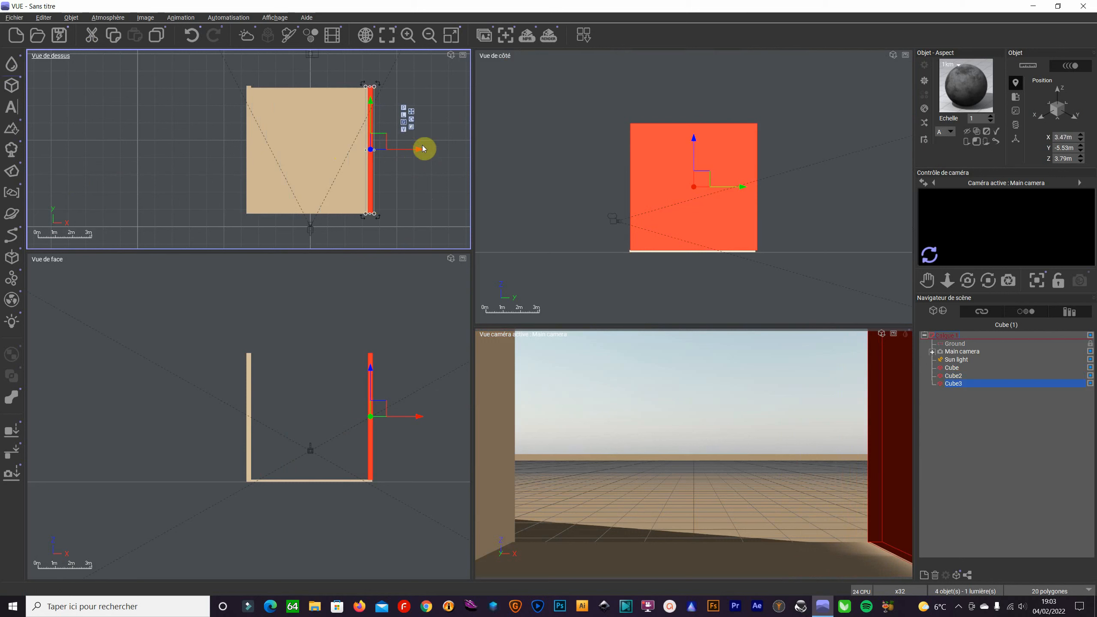
# Step: Add another cube, size it to the floor's outline and thin it into a back wall at about Y -2 m
pyautogui.click(329, 199)
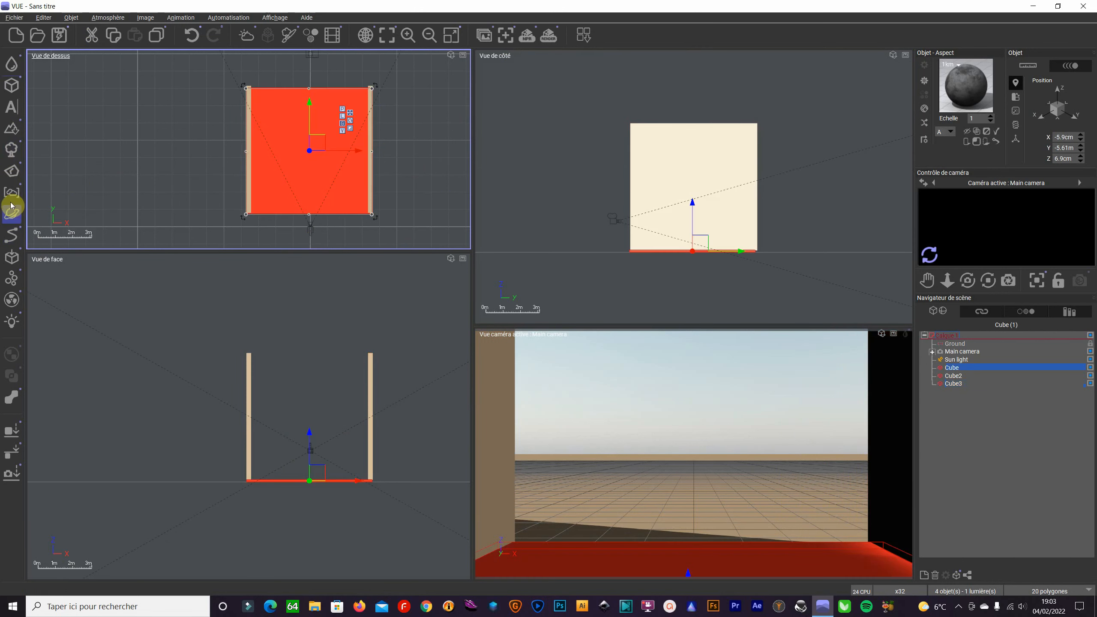
pyautogui.click(26, 95)
pyautogui.moveTo(301, 201); pyautogui.dragTo(316, 211)
pyautogui.moveTo(313, 96); pyautogui.dragTo(325, 88)
pyautogui.moveTo(275, 153); pyautogui.dragTo(330, 150)
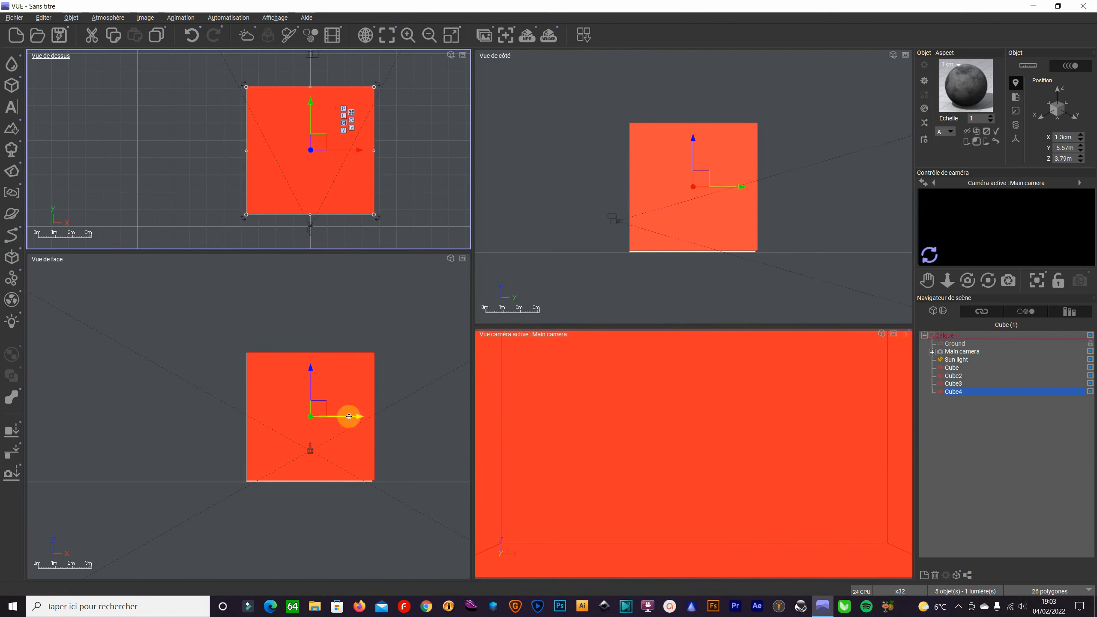
pyautogui.moveTo(311, 214); pyautogui.dragTo(324, 91)
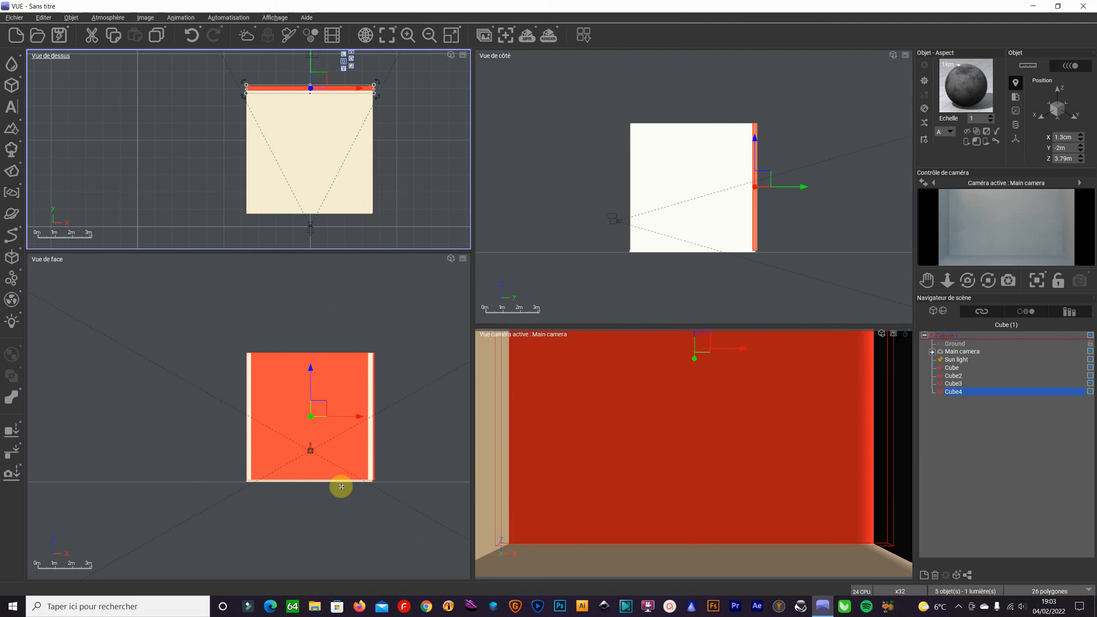
# Step: Duplicate the floor slab and raise the copy to the top of the walls as a ceiling at about Z 7.23 m
pyautogui.click(954, 368)
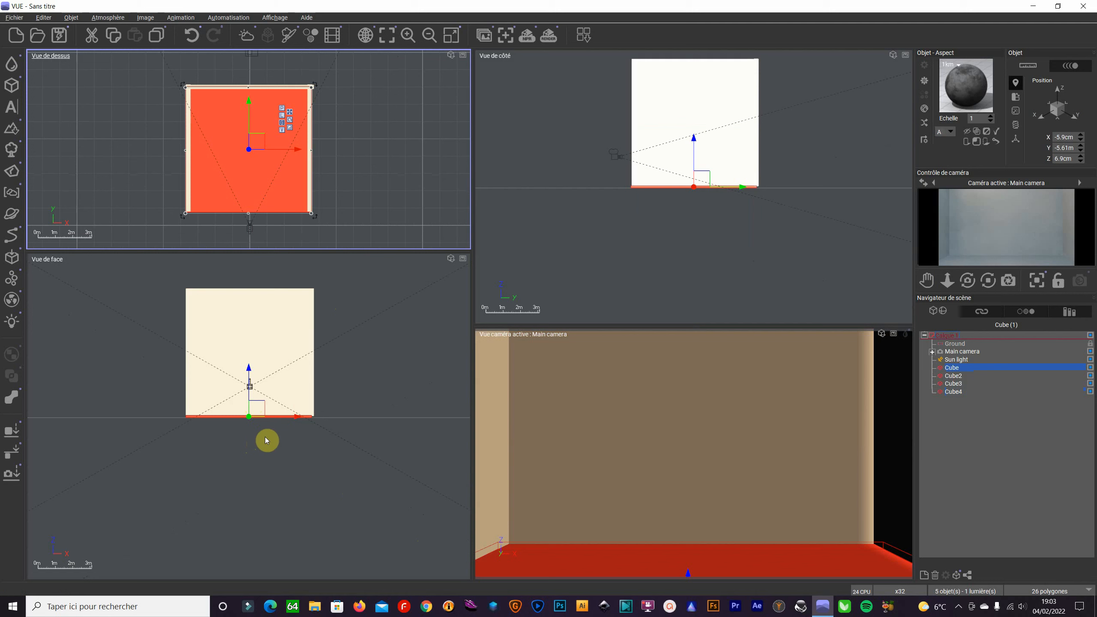
pyautogui.hotkey('ctrl', 'd')
pyautogui.moveTo(251, 394); pyautogui.dragTo(275, 276)
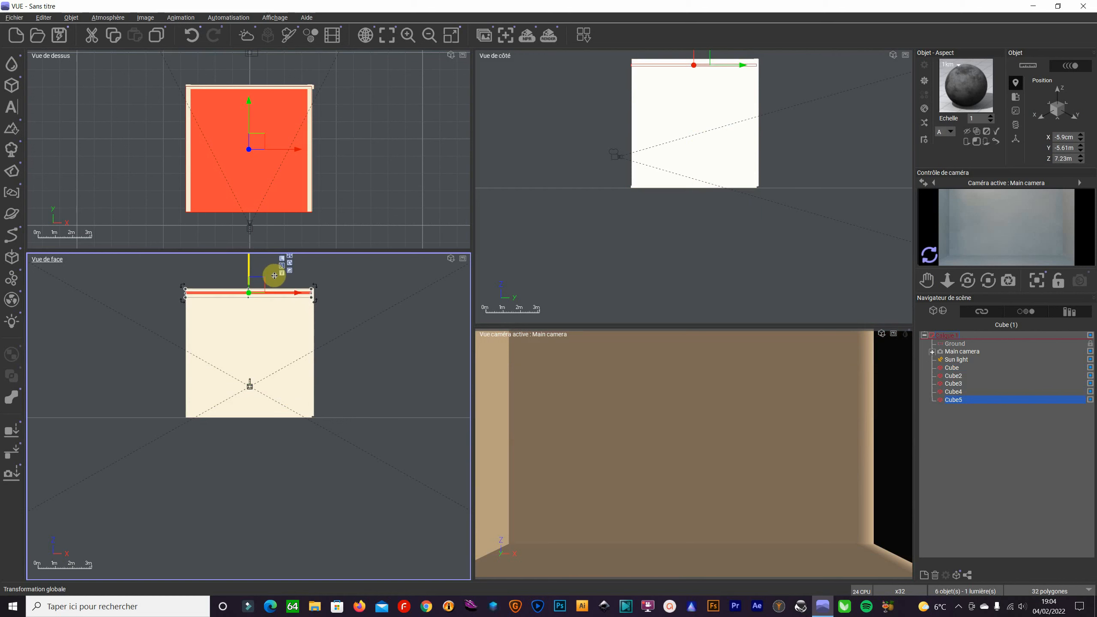
# Step: Move the main camera to the room's front-left corner at about X -3.44 m, Y -9.6 m and refresh its preview
pyautogui.click(251, 385)
pyautogui.moveTo(251, 226); pyautogui.dragTo(187, 219)
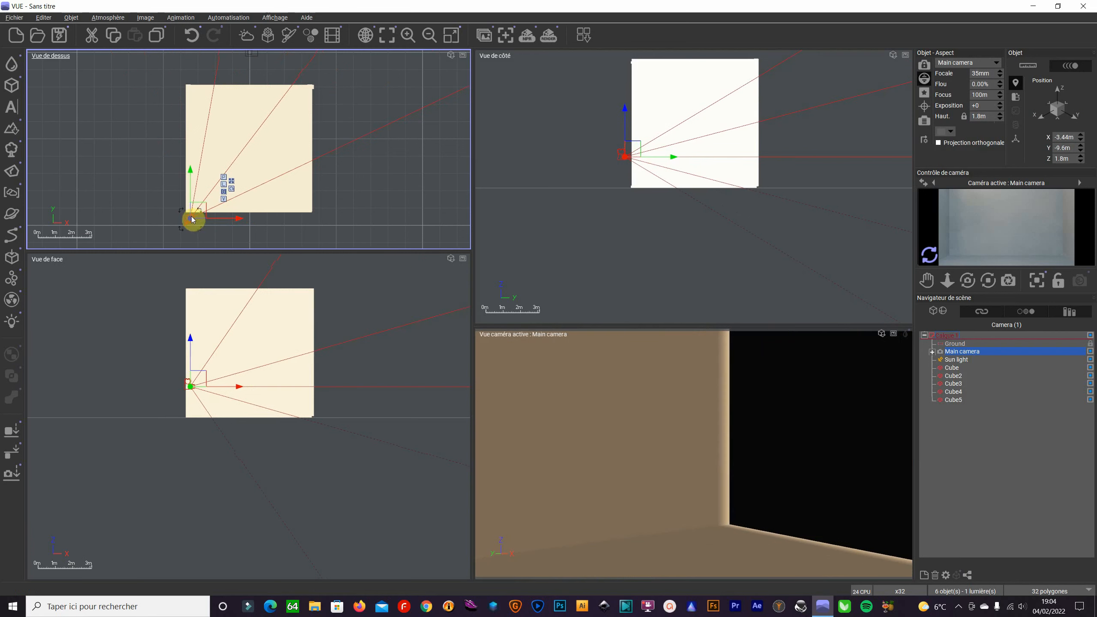
pyautogui.click(929, 255)
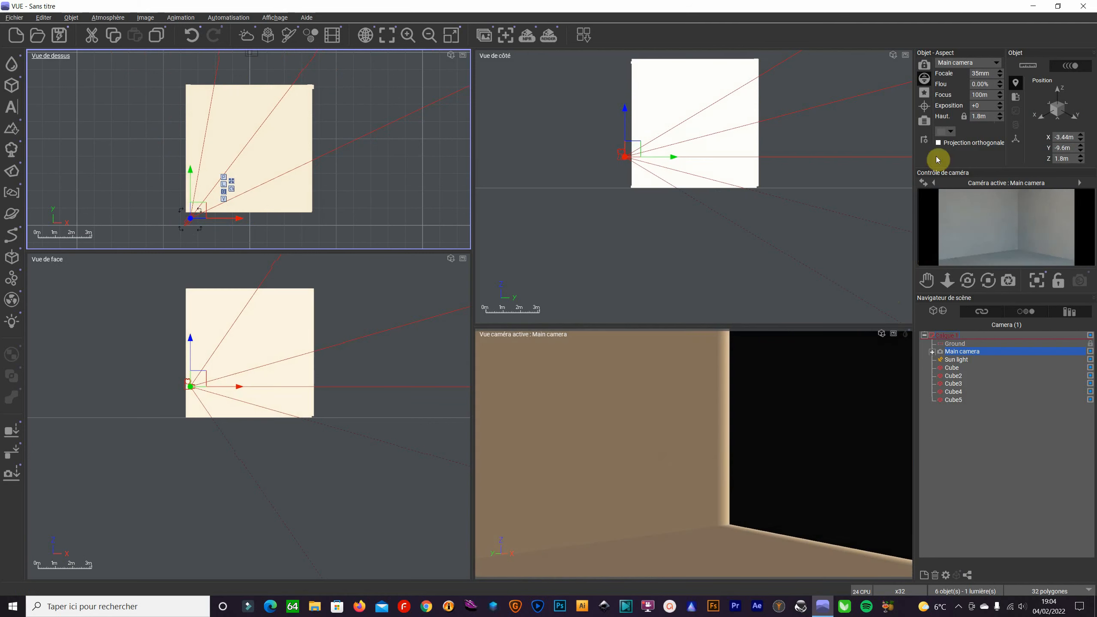
pyautogui.click(314, 91)
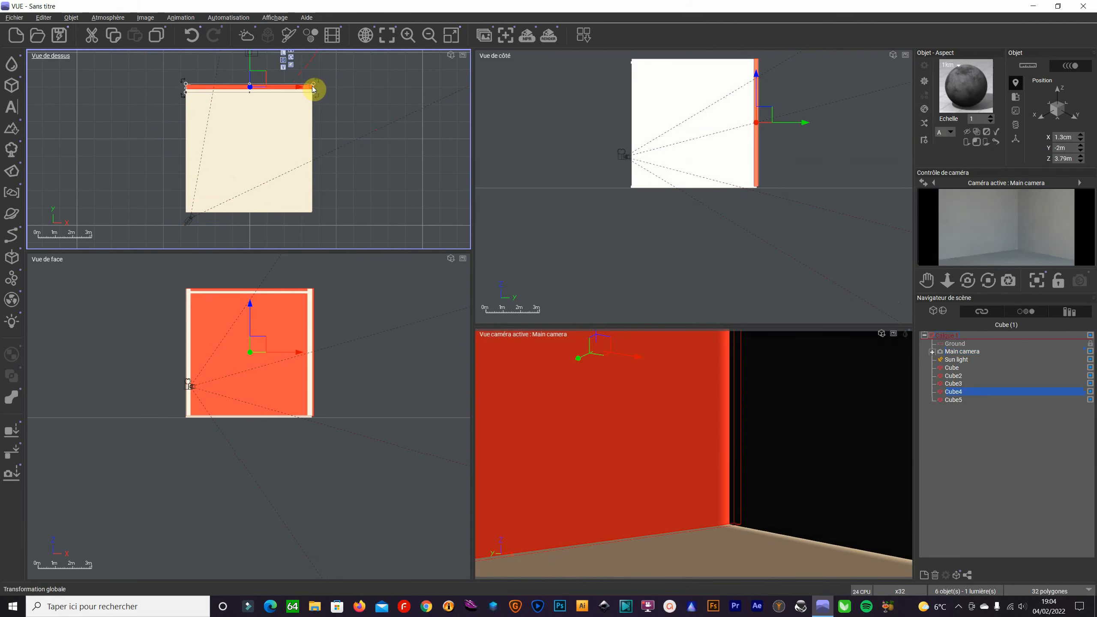
pyautogui.moveTo(258, 72); pyautogui.dragTo(242, 118)
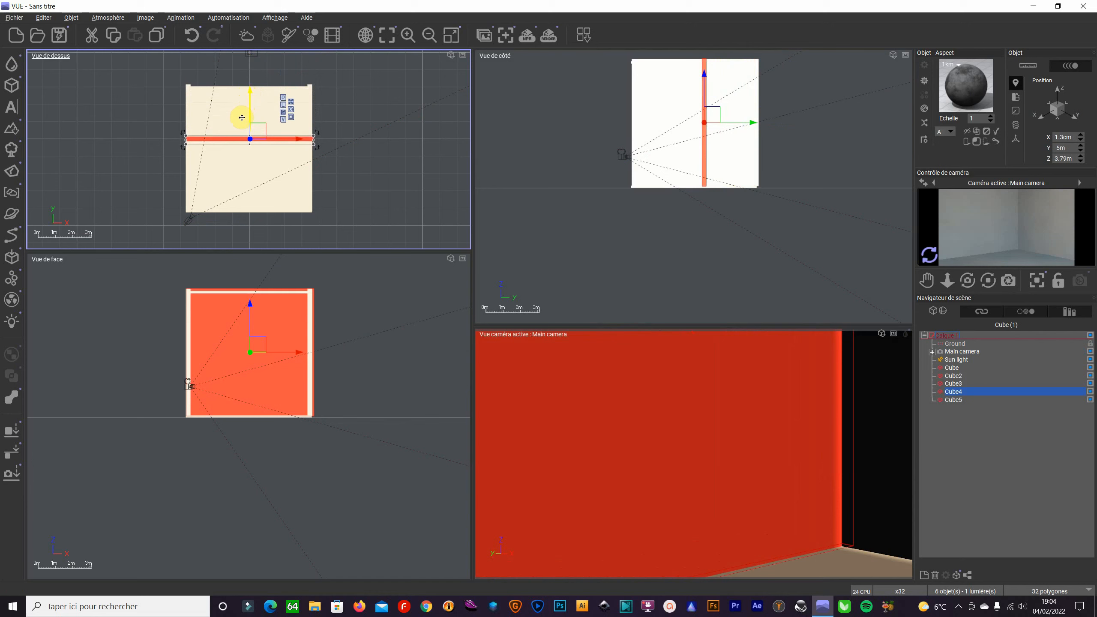
pyautogui.hotkey('ctrl', 'z')
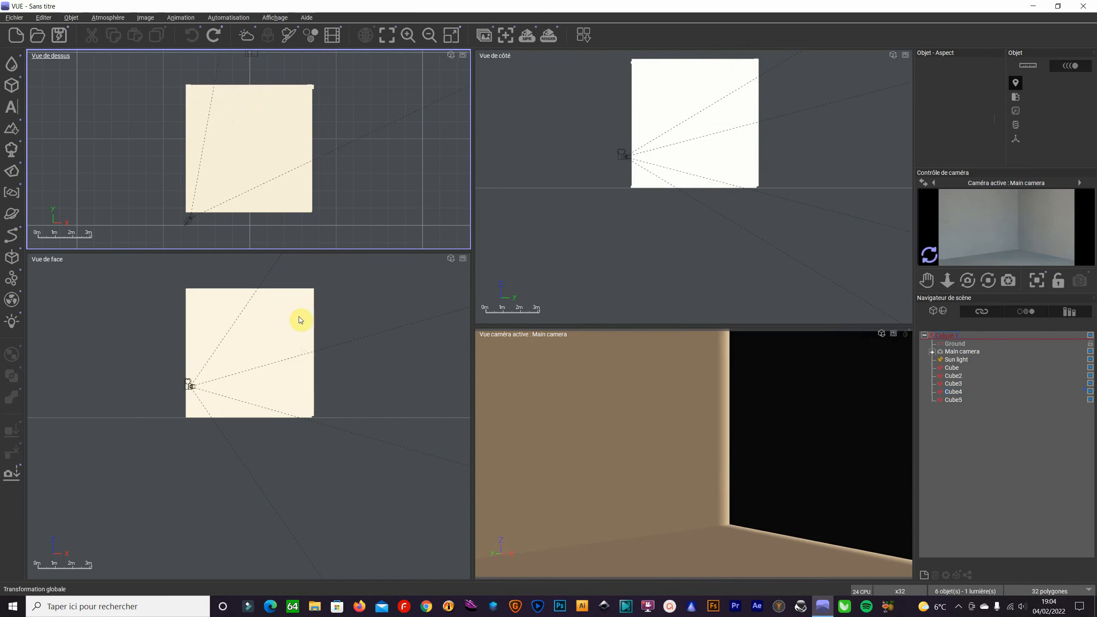
# Step: Lower the ceiling slab to about Z 4.29 m and adjust its right end to meet the wall
pyautogui.click(298, 293)
pyautogui.moveTo(248, 272); pyautogui.dragTo(233, 323)
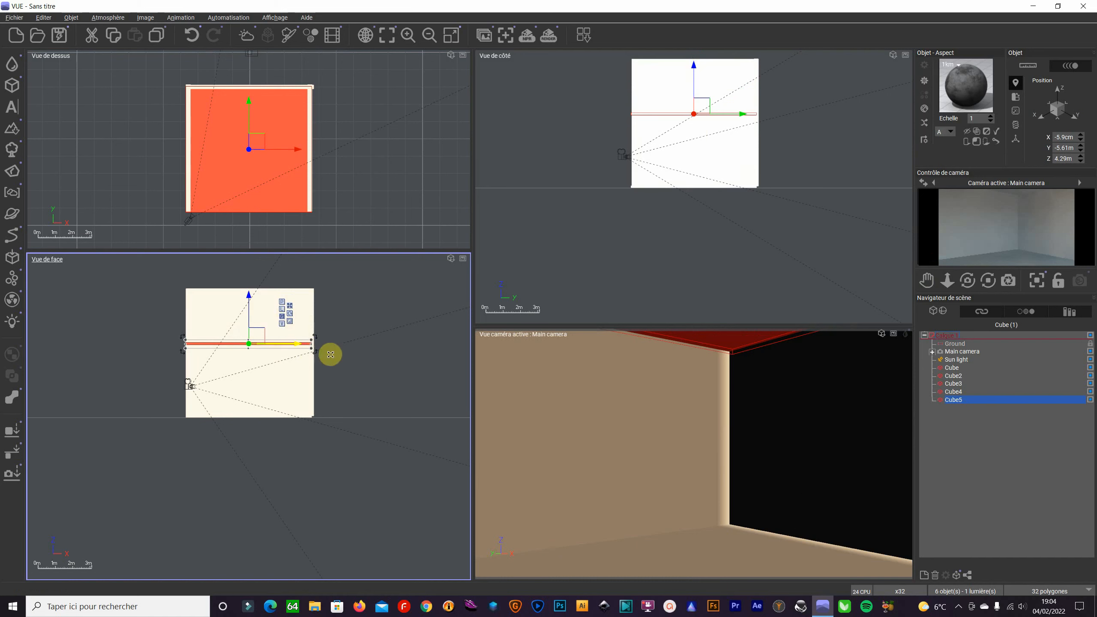
pyautogui.scroll(3, 292, 350)
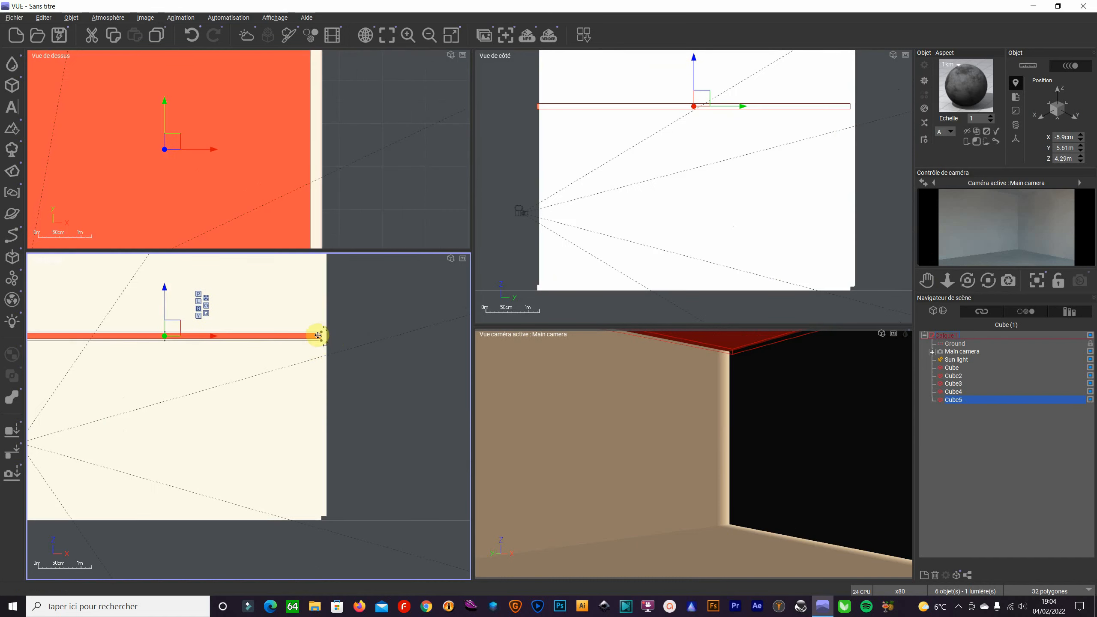
pyautogui.moveTo(322, 332)
pyautogui.mouseDown()
pyautogui.moveTo(331, 333)
pyautogui.moveTo(318, 332)
pyautogui.mouseUp()
pyautogui.click(342, 342)
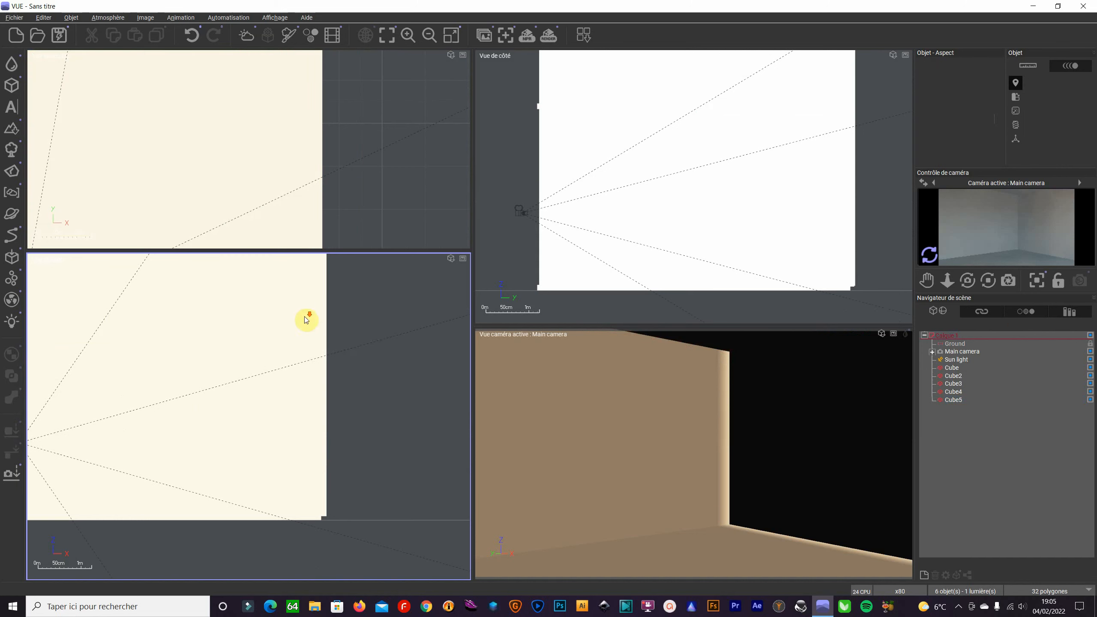
# Step: Add a cube, move it to the right wall and thin it to straddle the wall at about X 3.5 m, Z 3.54 m
pyautogui.scroll(-6, 308, 318)
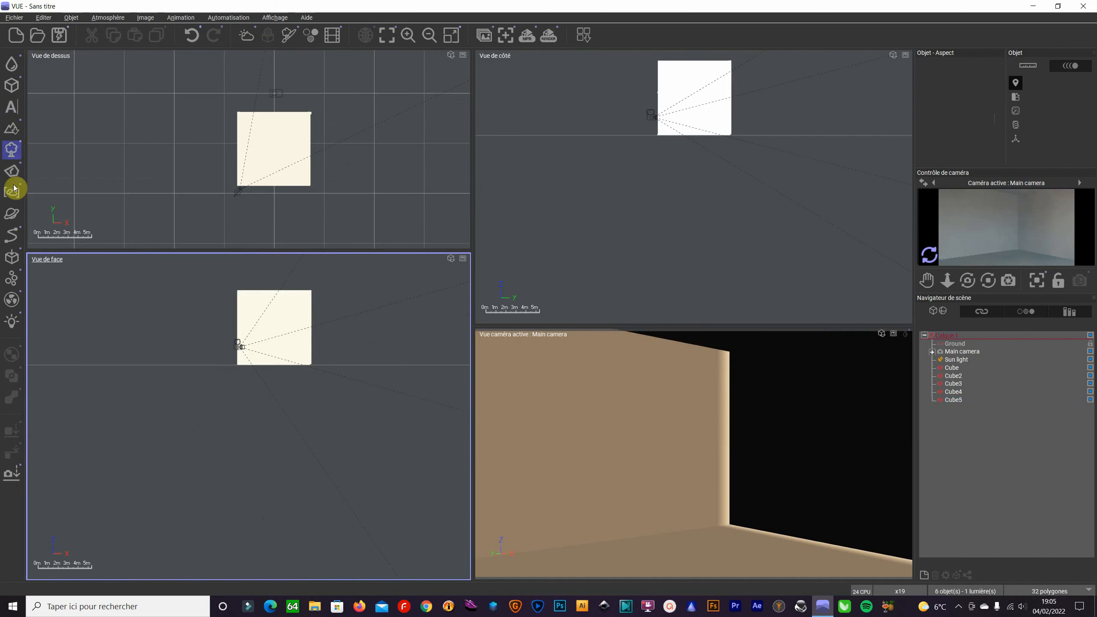
pyautogui.click(12, 86)
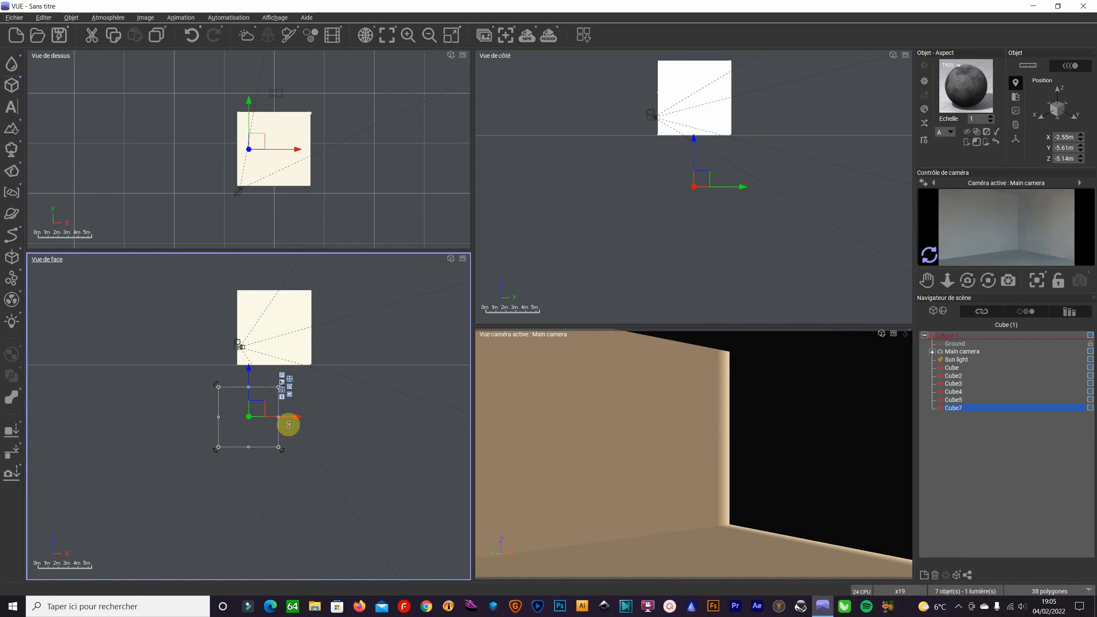
pyautogui.moveTo(279, 427); pyautogui.dragTo(353, 341)
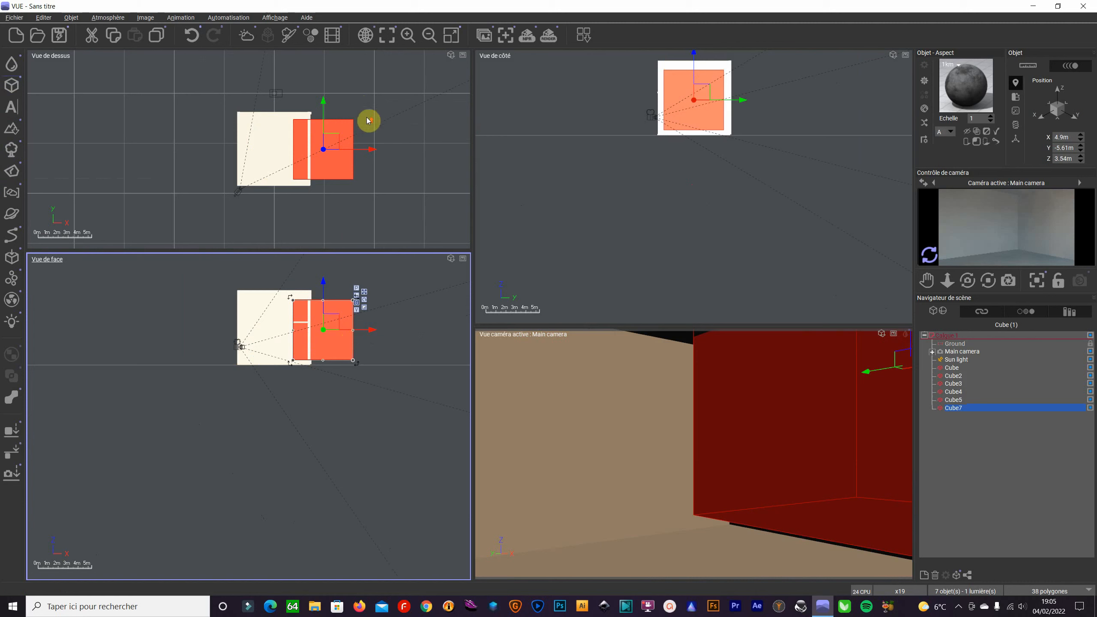
pyautogui.scroll(3, 367, 121)
pyautogui.scroll(3, 319, 188)
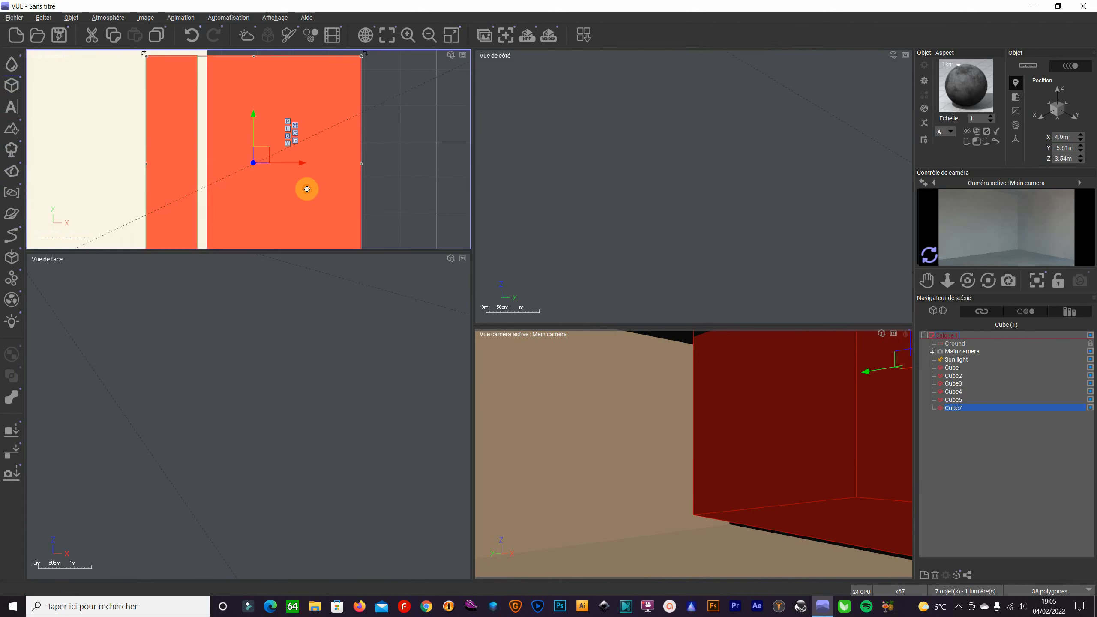
pyautogui.moveTo(370, 171); pyautogui.dragTo(225, 161)
pyautogui.moveTo(152, 155); pyautogui.dragTo(191, 162)
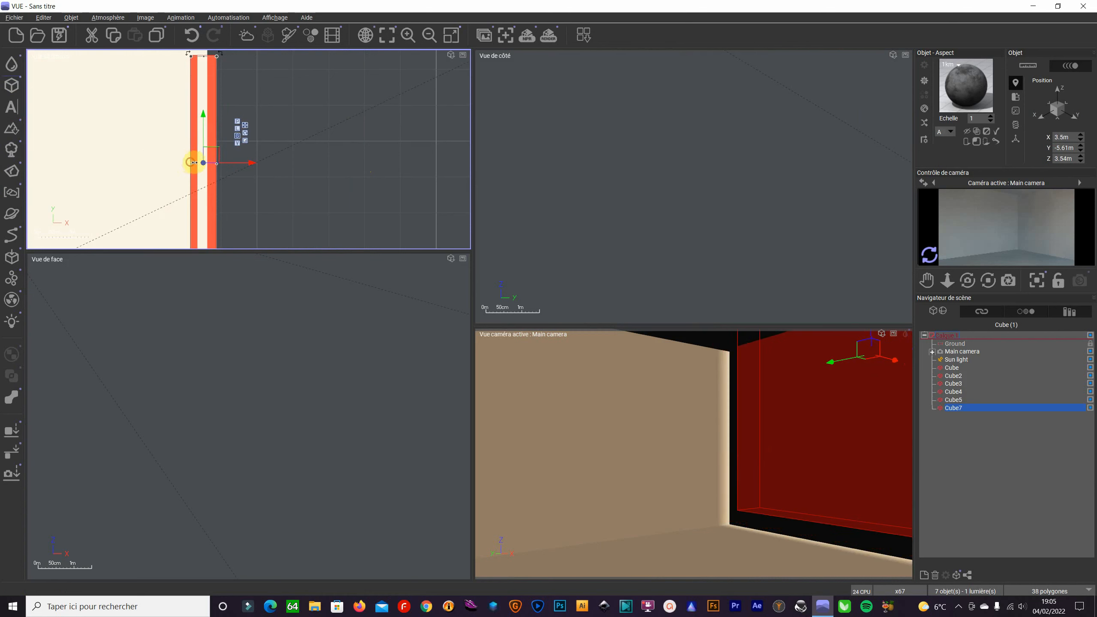
# Step: Shorten the new cube along the right wall from its back end, centring it at about Y -6.63 m
pyautogui.click(286, 208)
pyautogui.scroll(-3, 287, 207)
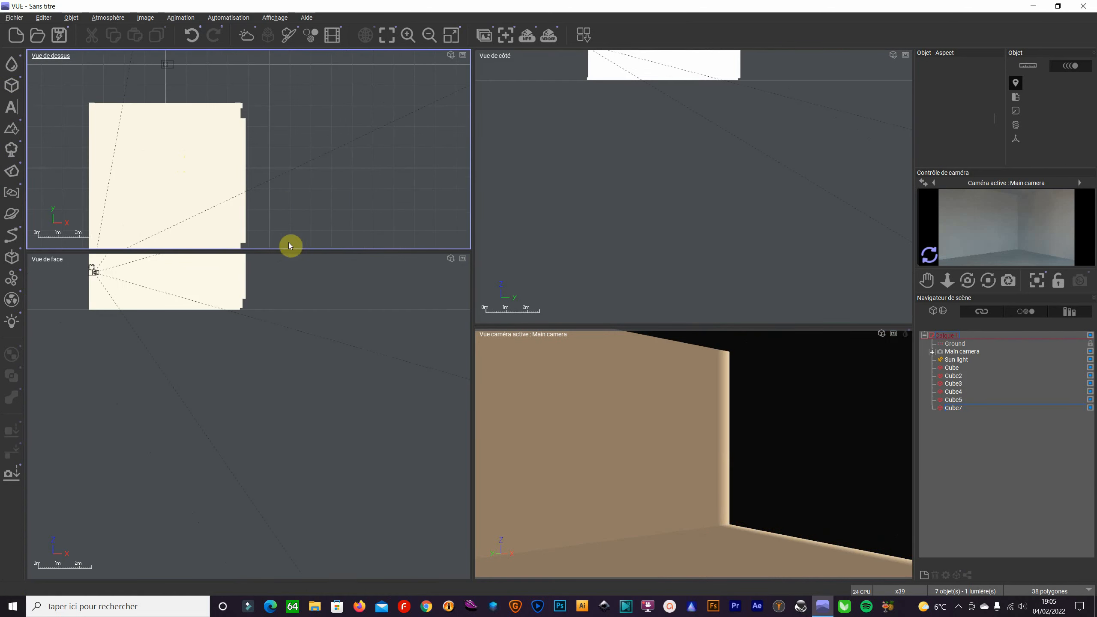
pyautogui.click(243, 242)
pyautogui.moveTo(314, 251); pyautogui.dragTo(257, 382)
pyautogui.moveTo(237, 176); pyautogui.dragTo(237, 226)
pyautogui.moveTo(237, 298); pyautogui.dragTo(237, 292)
# Step: Reduce the cube's height to a low window-shaped block and shift it to about Y -5.34 m, Z 3.46 m
pyautogui.click(636, 147)
pyautogui.scroll(3, 729, 76)
pyautogui.scroll(-4, 751, 85)
pyautogui.scroll(4, 793, 79)
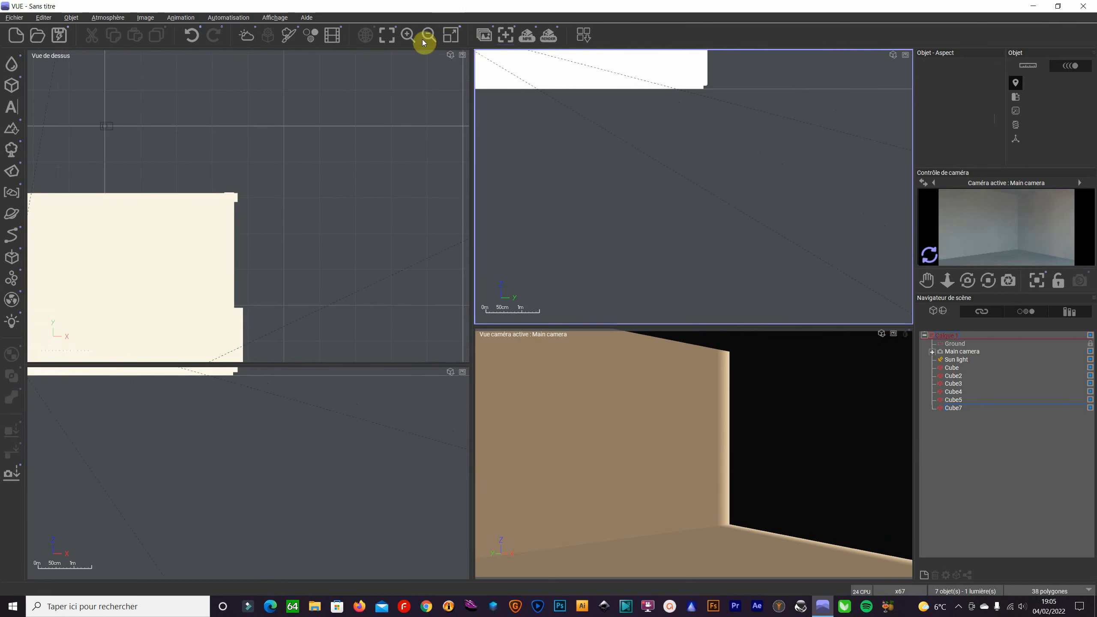
pyautogui.click(408, 37)
pyautogui.scroll(-4, 662, 173)
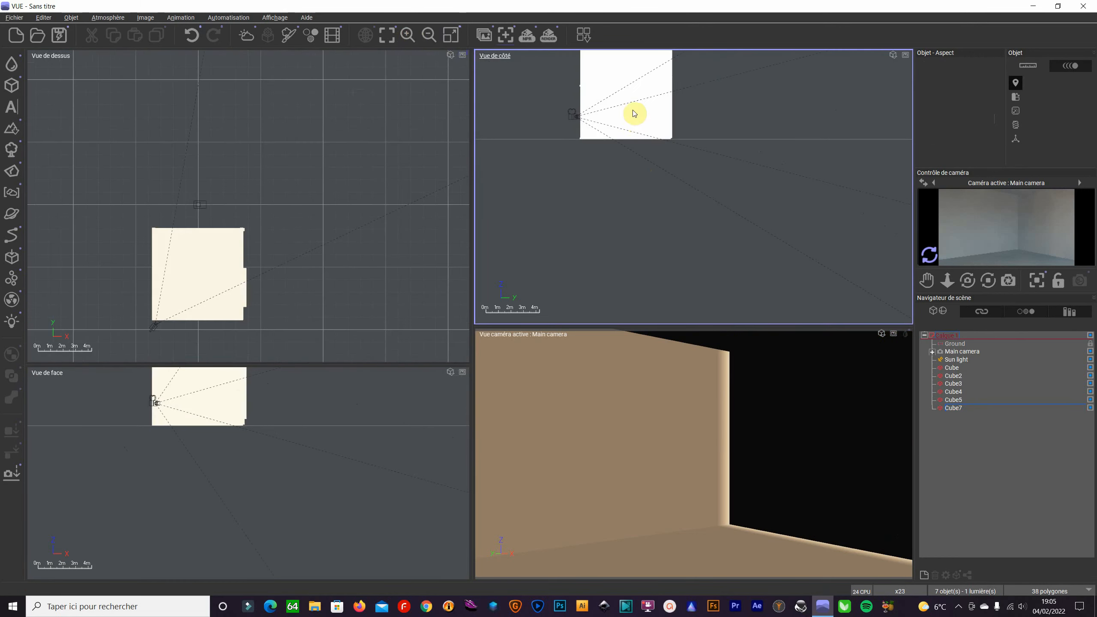
pyautogui.click(244, 283)
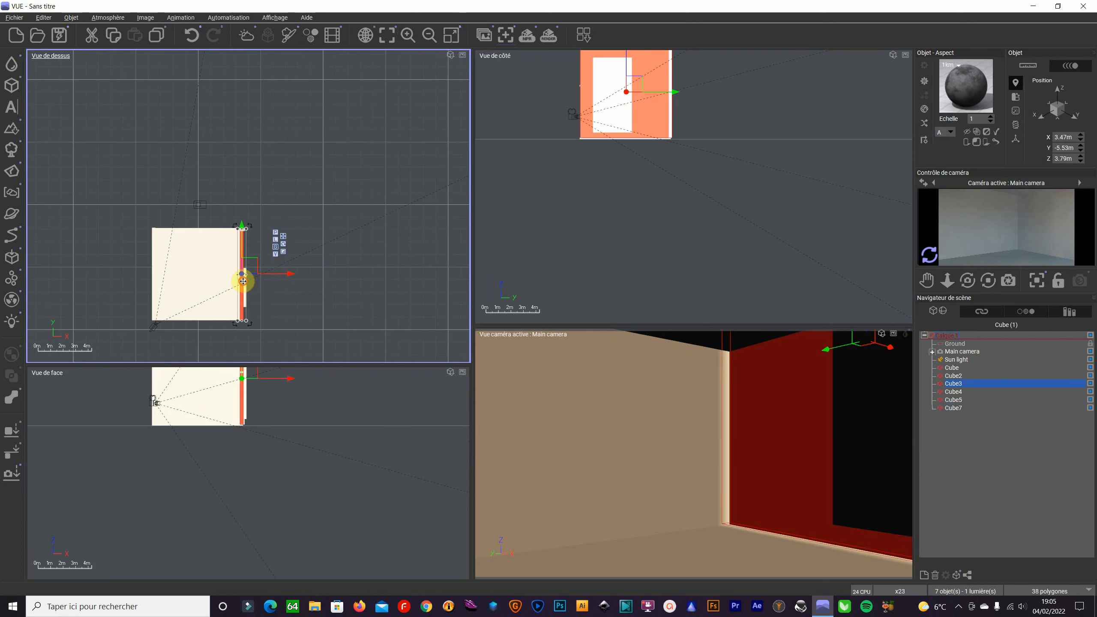
pyautogui.click(954, 408)
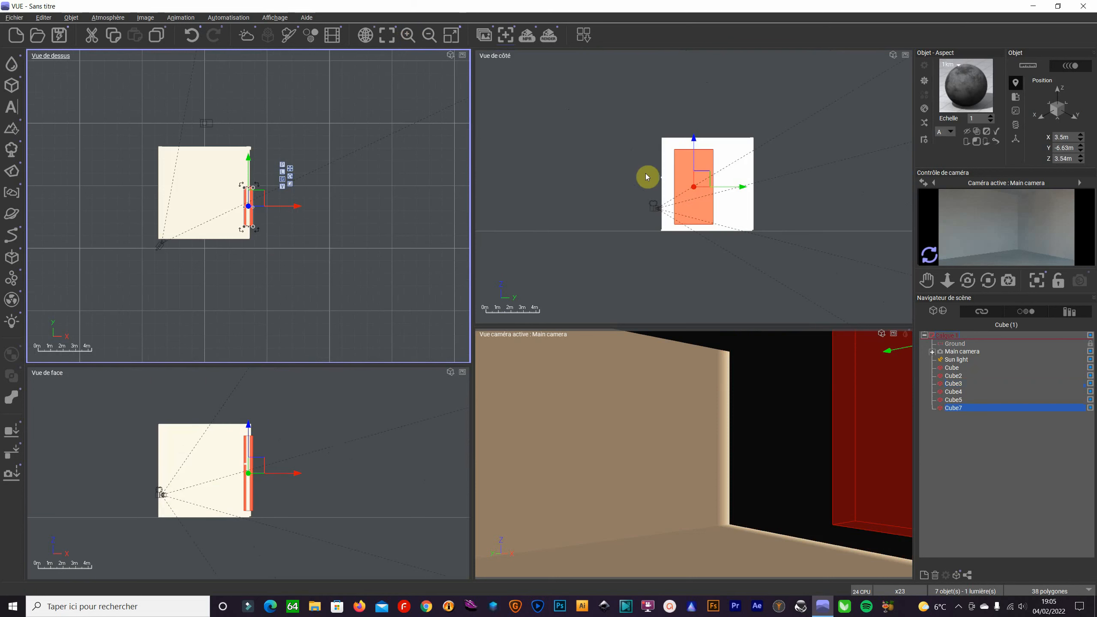
pyautogui.click(702, 162)
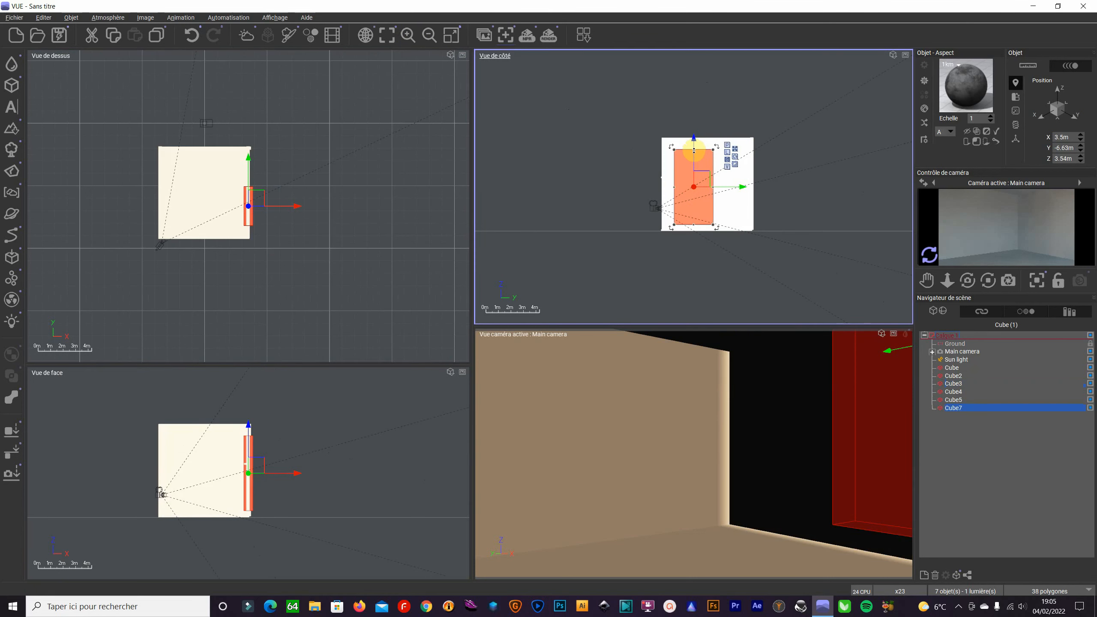
pyautogui.moveTo(693, 149); pyautogui.dragTo(693, 176)
pyautogui.moveTo(694, 223); pyautogui.dragTo(752, 186)
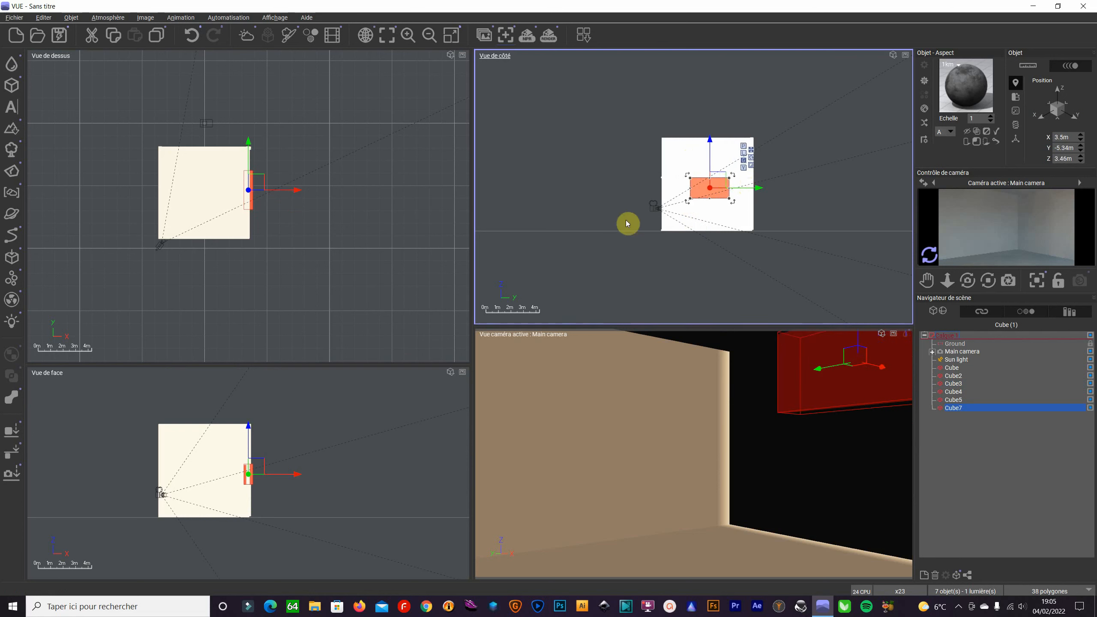
# Step: Check the ceiling slab's level and lower the window block beneath it to about Z 2.21 m
pyautogui.click(954, 400)
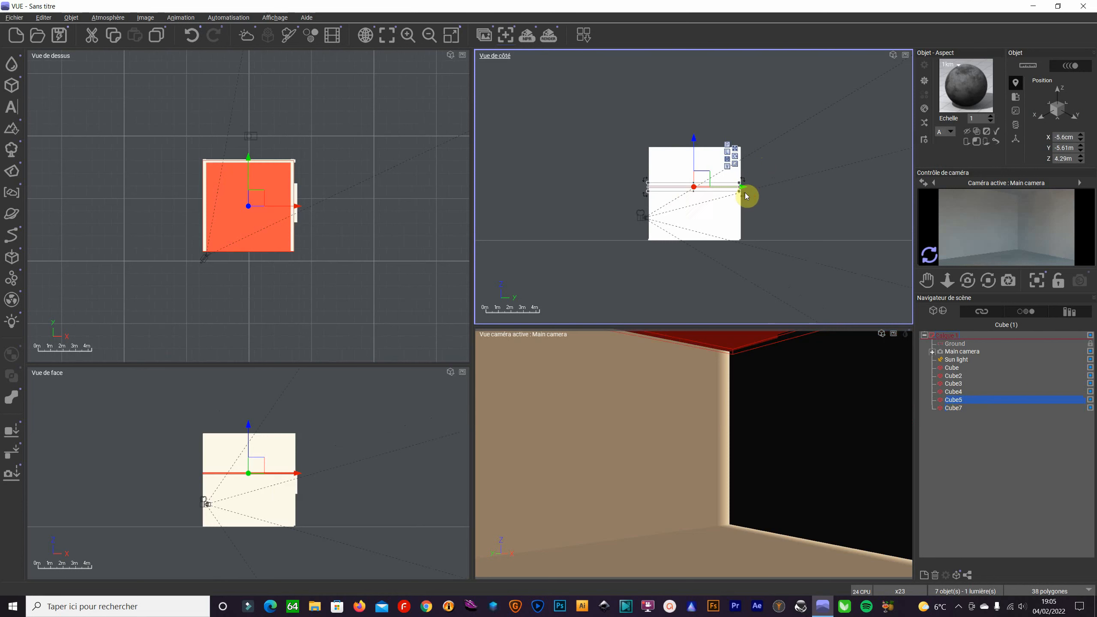
pyautogui.scroll(4, 751, 199)
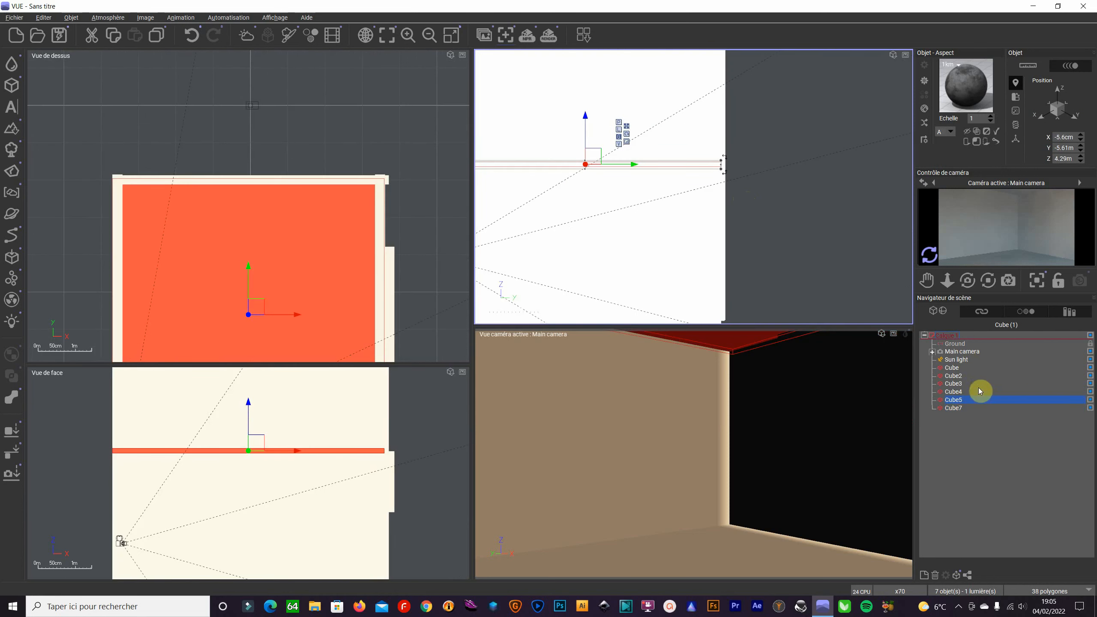
pyautogui.click(961, 409)
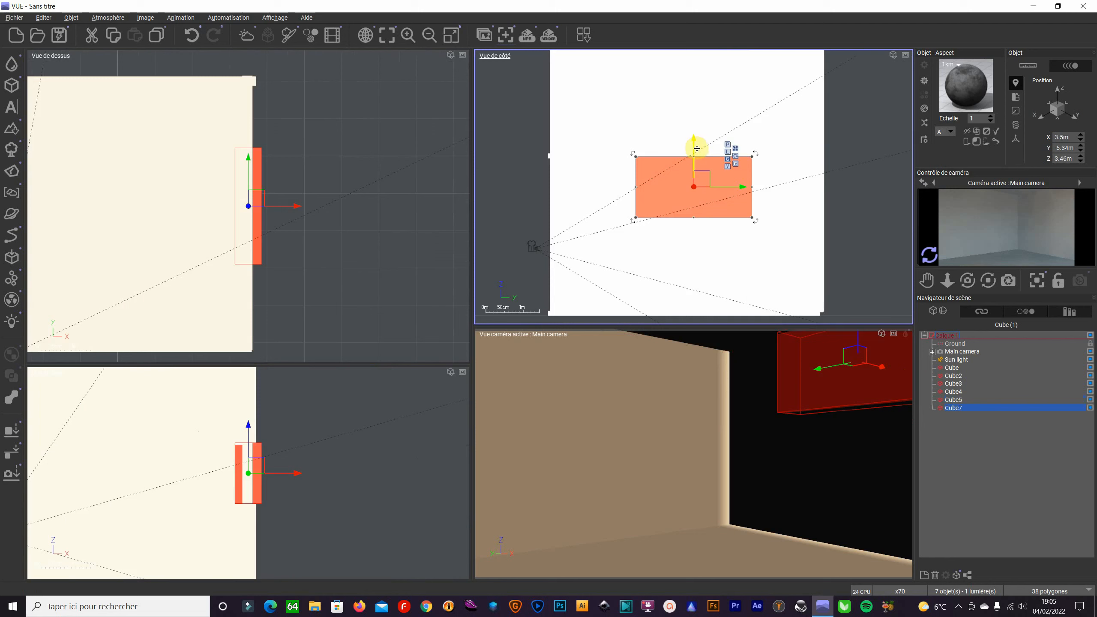
pyautogui.moveTo(696, 146); pyautogui.dragTo(687, 193)
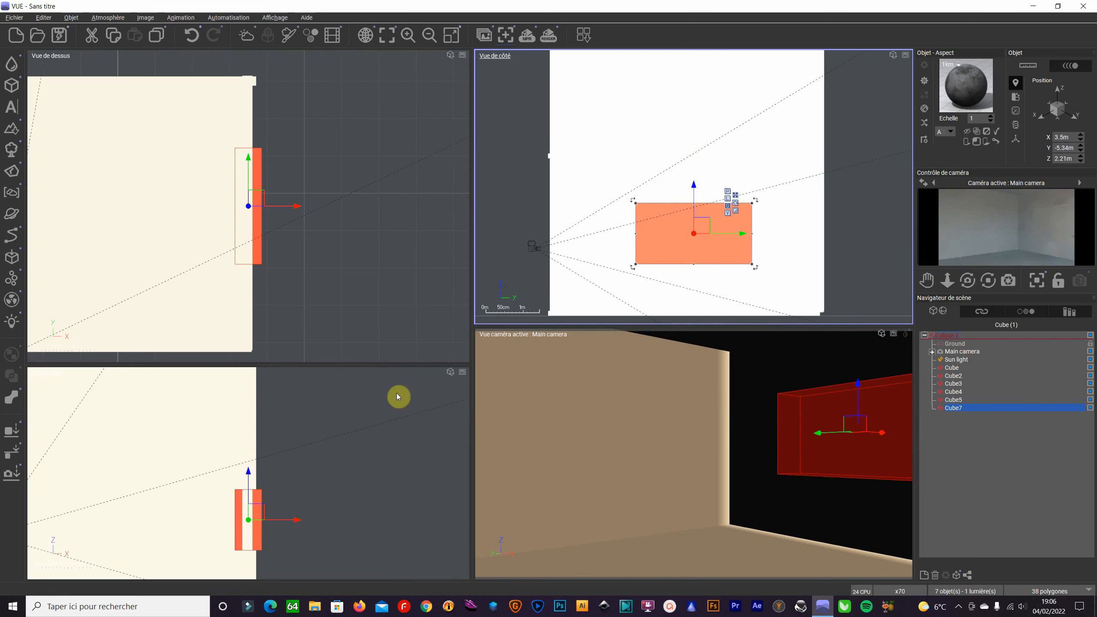
# Step: Duplicate the window block and place the copy outside the right wall at about X 7.68 m
pyautogui.moveTo(436, 363); pyautogui.dragTo(445, 322)
pyautogui.scroll(-2, 426, 459)
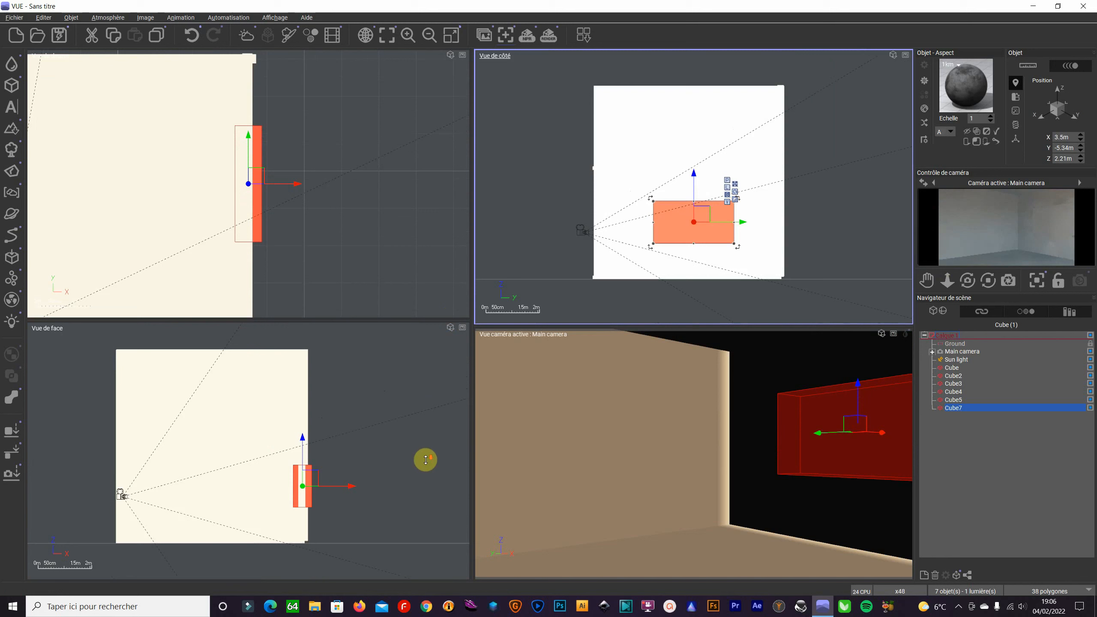
pyautogui.scroll(2, 319, 503)
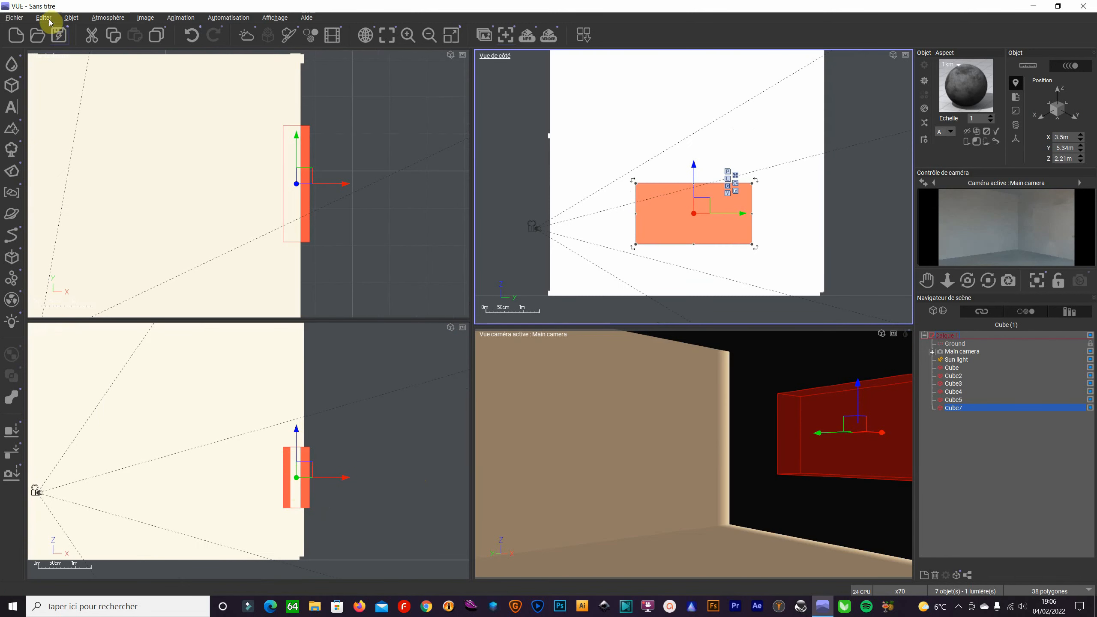
pyautogui.keyDown('ctrl'); pyautogui.moveTo(332, 477); pyautogui.dragTo(487, 479); pyautogui.keyUp('ctrl')
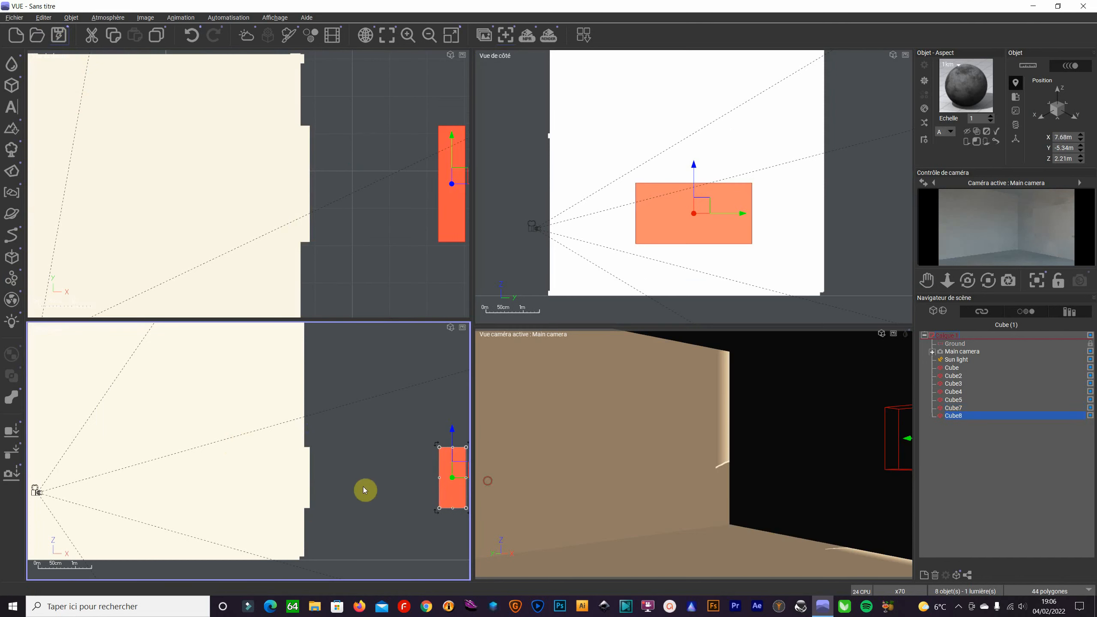
# Step: Cut the window opening by subtracting the block from the right wall with a Boolean difference, and refresh the camera preview
pyautogui.click(323, 459)
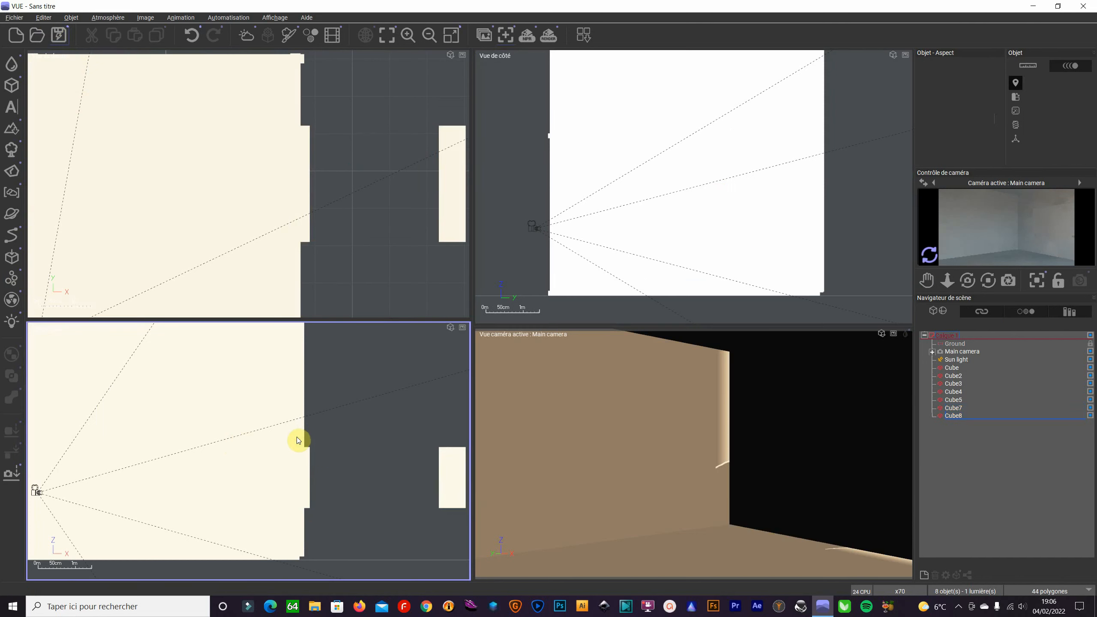
pyautogui.click(310, 454)
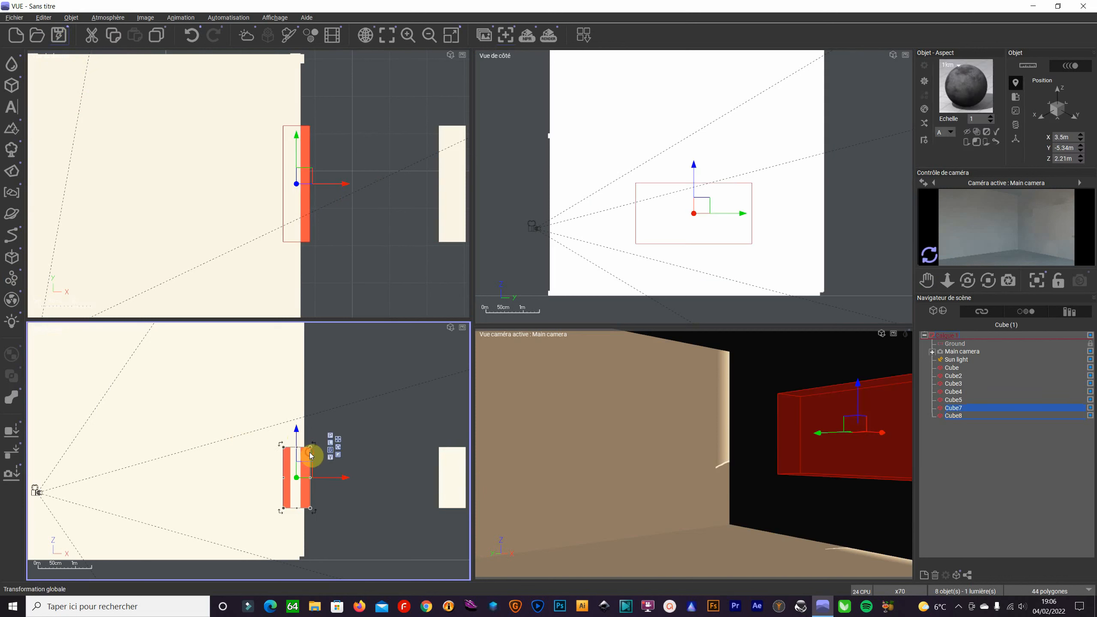
pyautogui.click(329, 461)
pyautogui.click(306, 475)
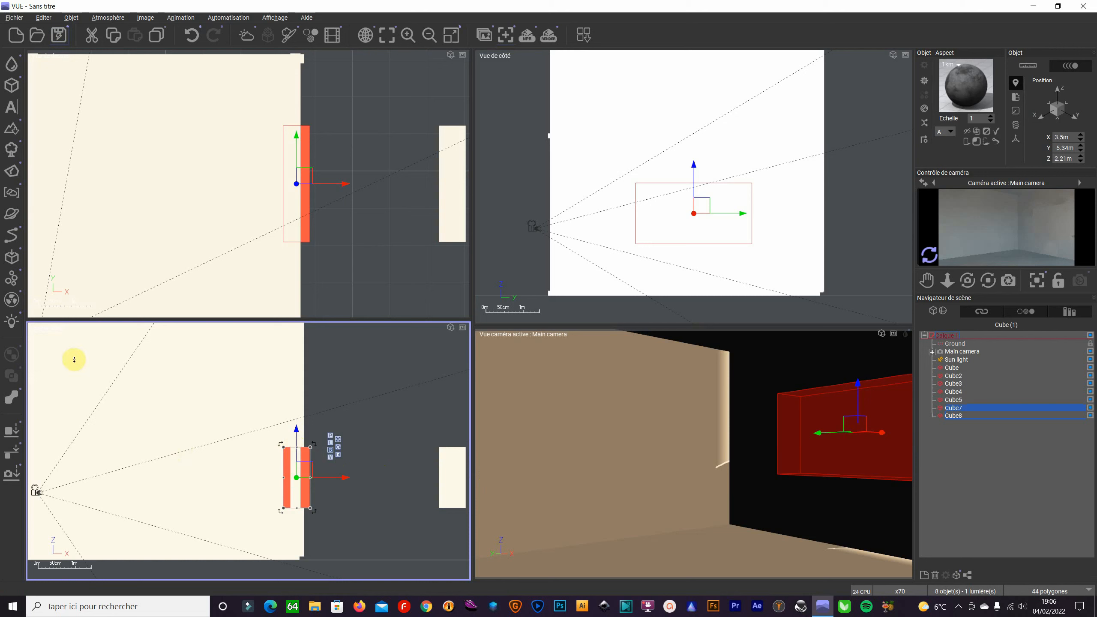
pyautogui.click(315, 464)
pyautogui.click(300, 458)
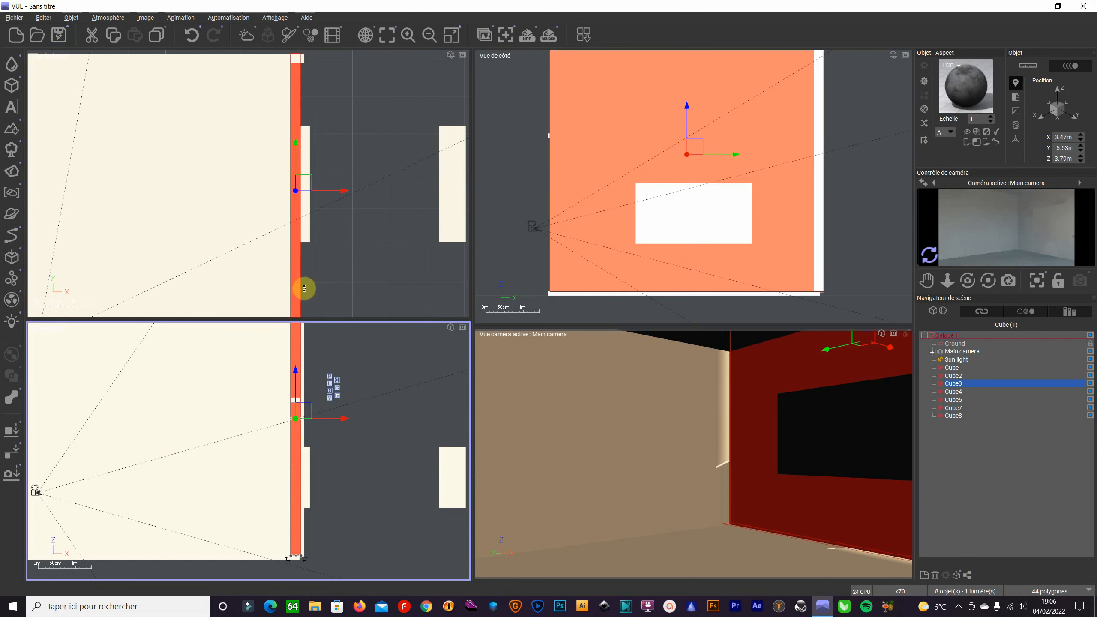
pyautogui.keyDown('ctrl'); pyautogui.click(309, 229); pyautogui.keyUp('ctrl')
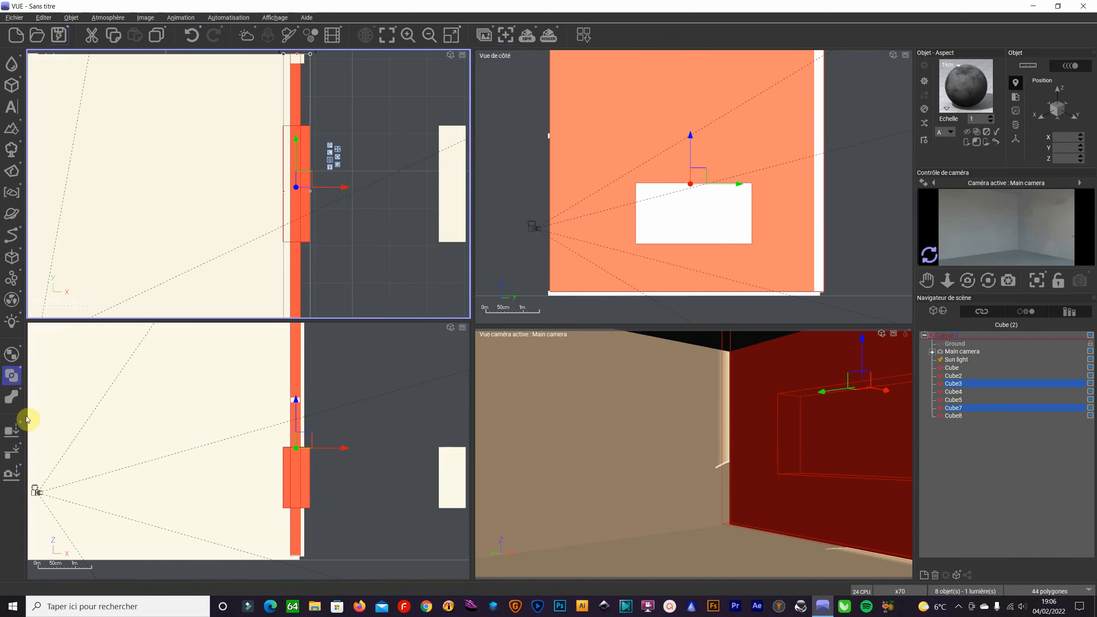
pyautogui.click(11, 376)
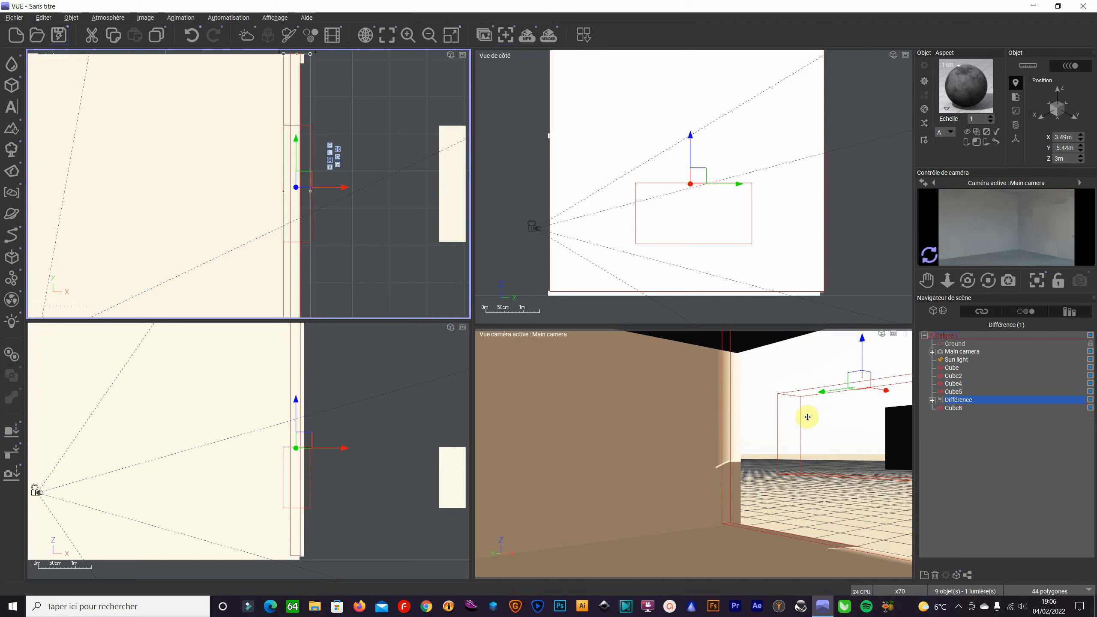
pyautogui.click(929, 255)
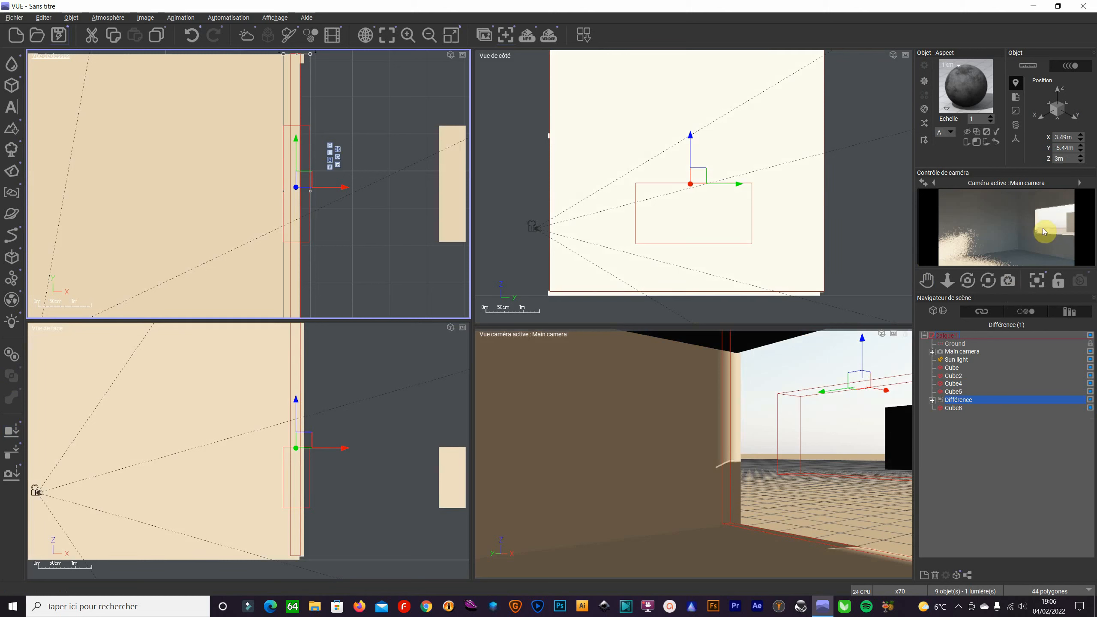
# Step: Save the scene as test1 in the Scène d'interieure avec Vue folder
pyautogui.click(21, 18)
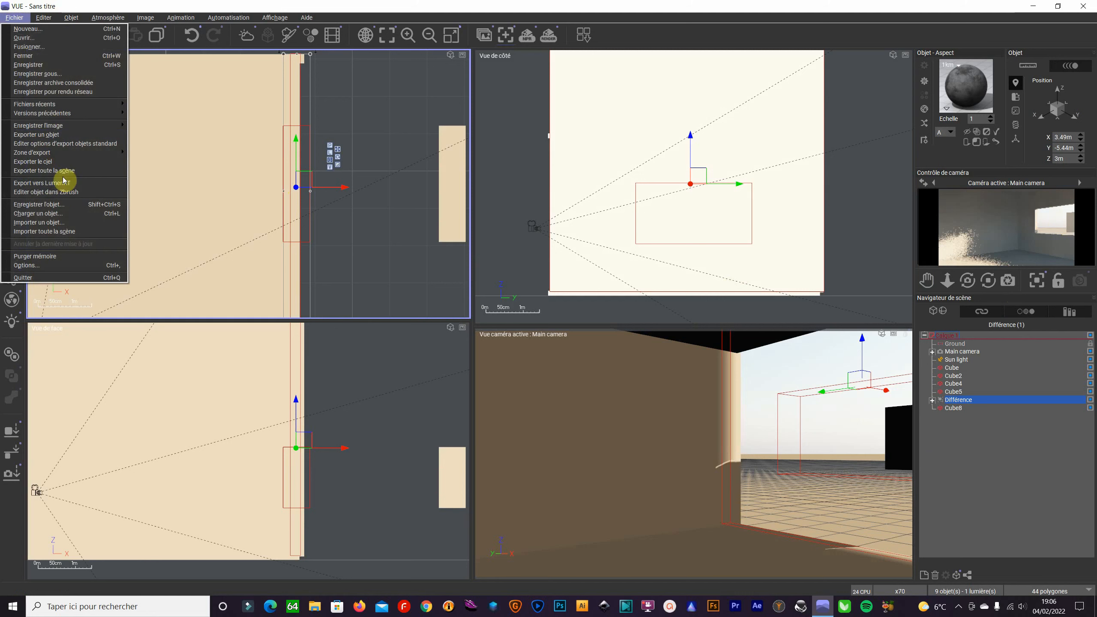
pyautogui.click(63, 74)
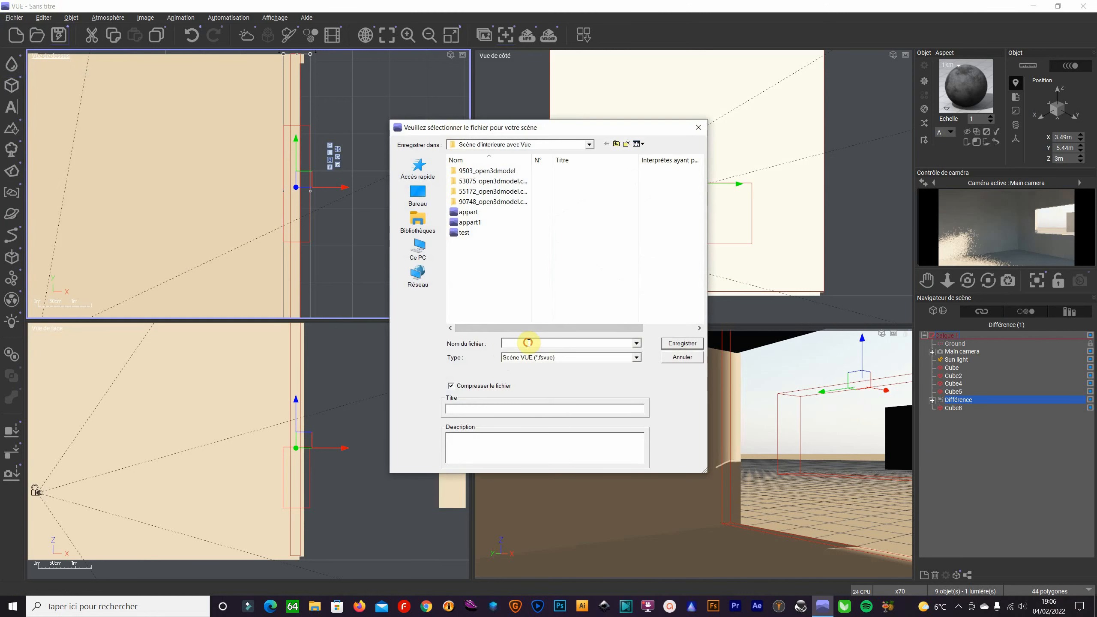
pyautogui.write('test1')
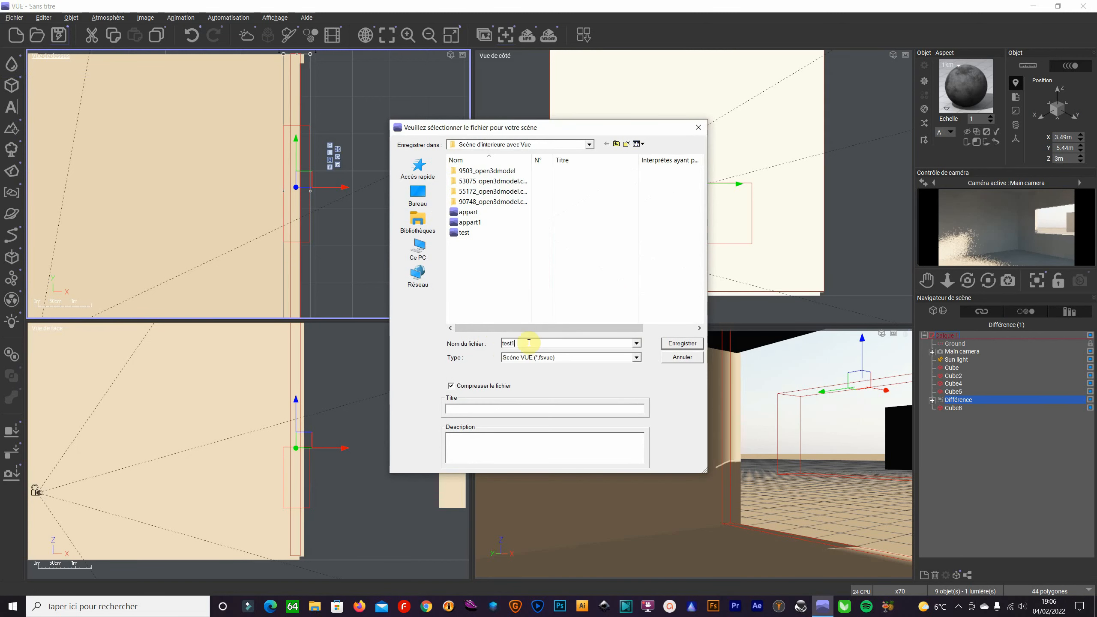
pyautogui.press('Return')
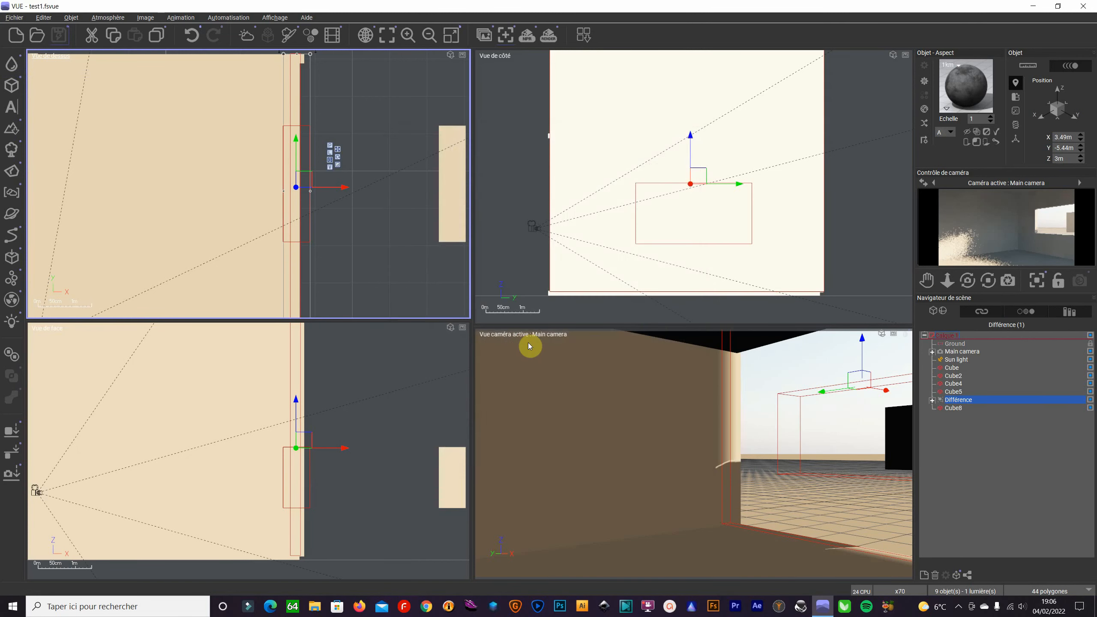
# Step: Duplicate the window block outside the right wall in place, working in the enlarged front view
pyautogui.click(451, 475)
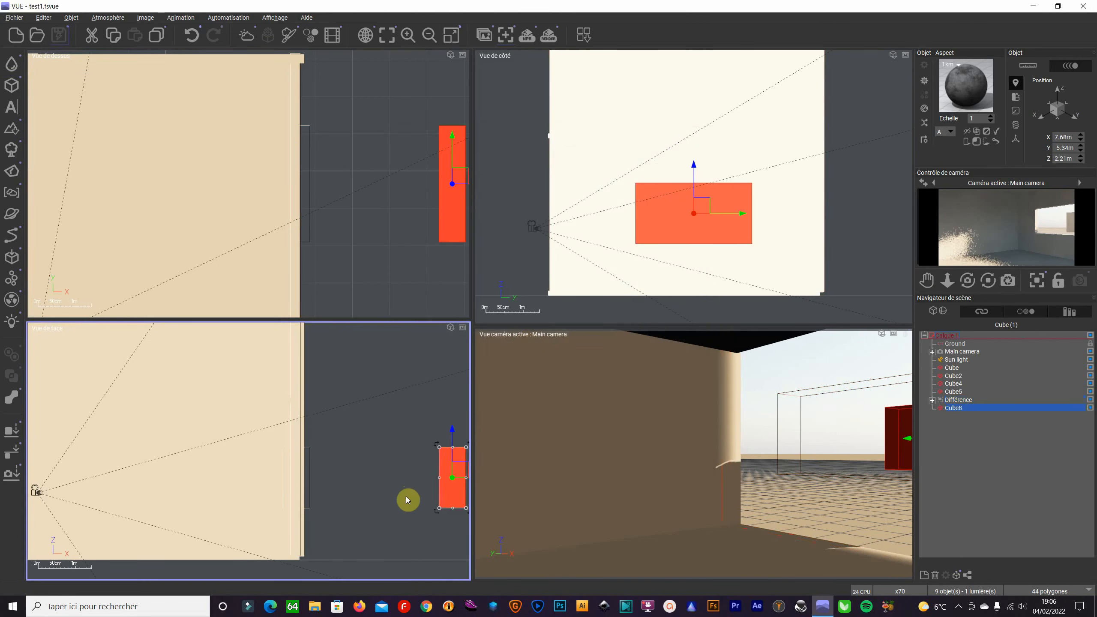
pyautogui.scroll(3, 407, 499)
pyautogui.scroll(-1, 408, 500)
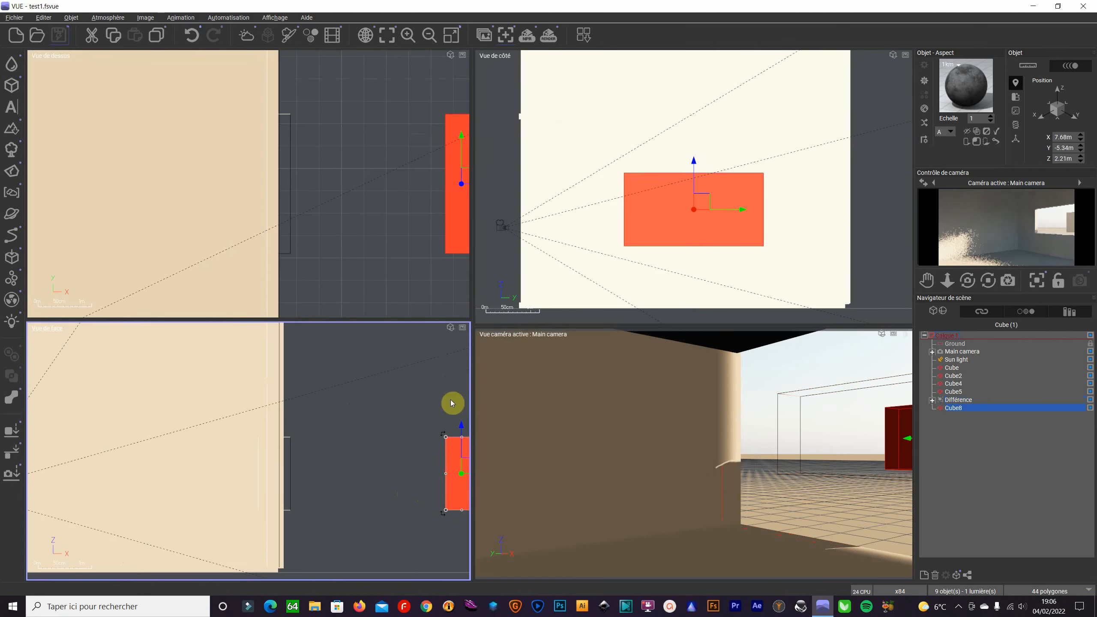
pyautogui.click(443, 362)
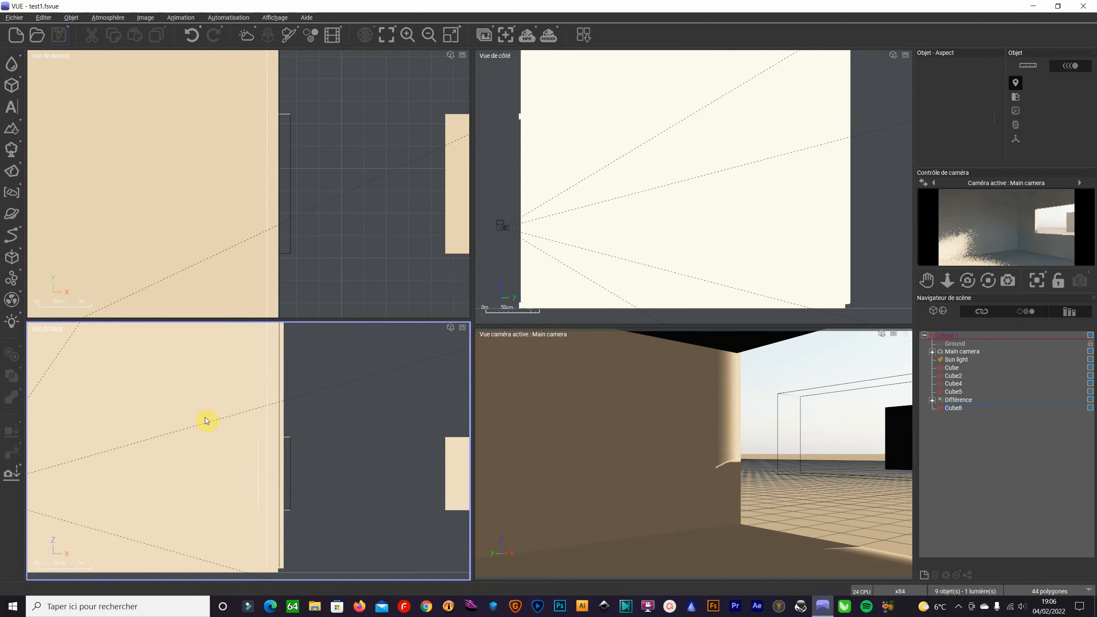
pyautogui.click(451, 36)
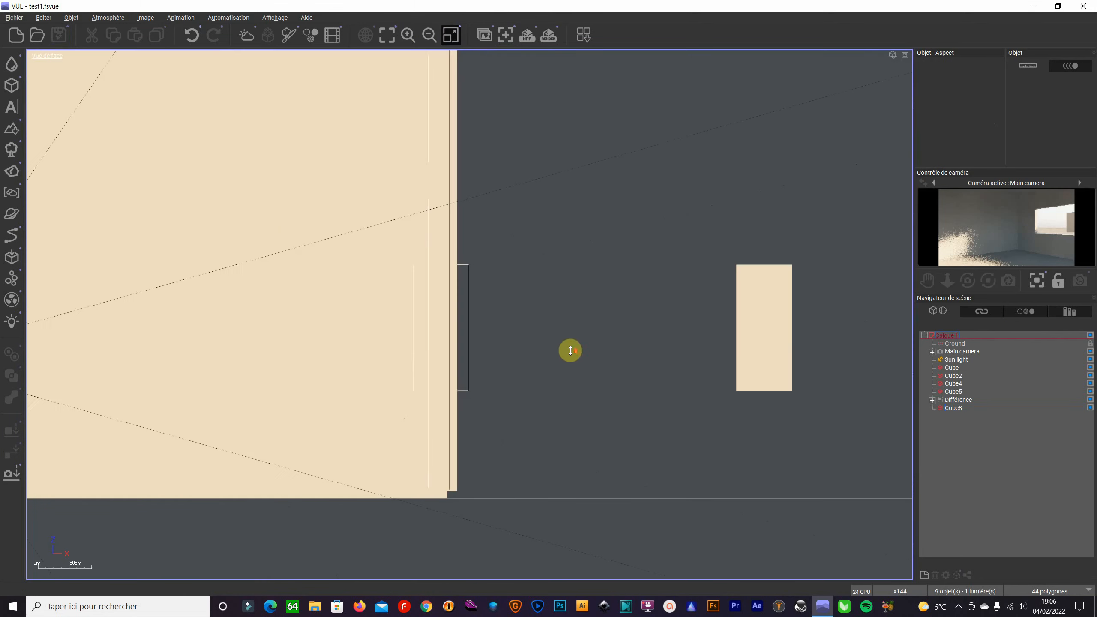
pyautogui.click(750, 348)
pyautogui.scroll(2, 776, 345)
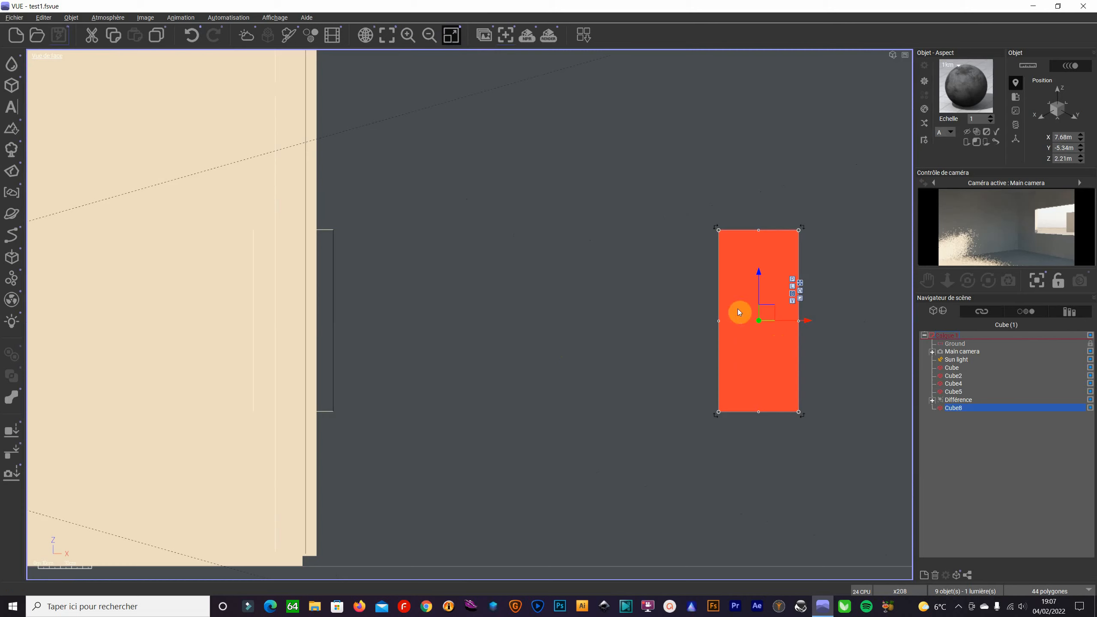
pyautogui.click(44, 18)
pyautogui.click(65, 97)
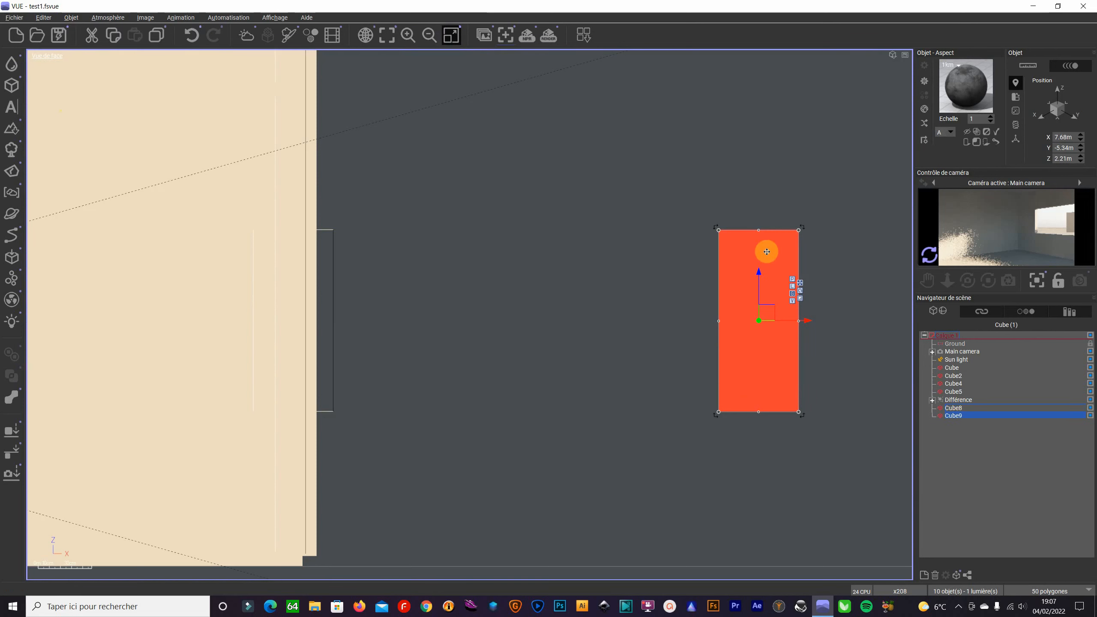
# Step: Scale one of the two coincident window blocks down slightly about its centre to leave a thin border
pyautogui.moveTo(799, 229)
pyautogui.mouseDown()
pyautogui.moveTo(786, 238)
pyautogui.moveTo(798, 230)
pyautogui.mouseUp()
pyautogui.hotkey('ctrl', 'z')
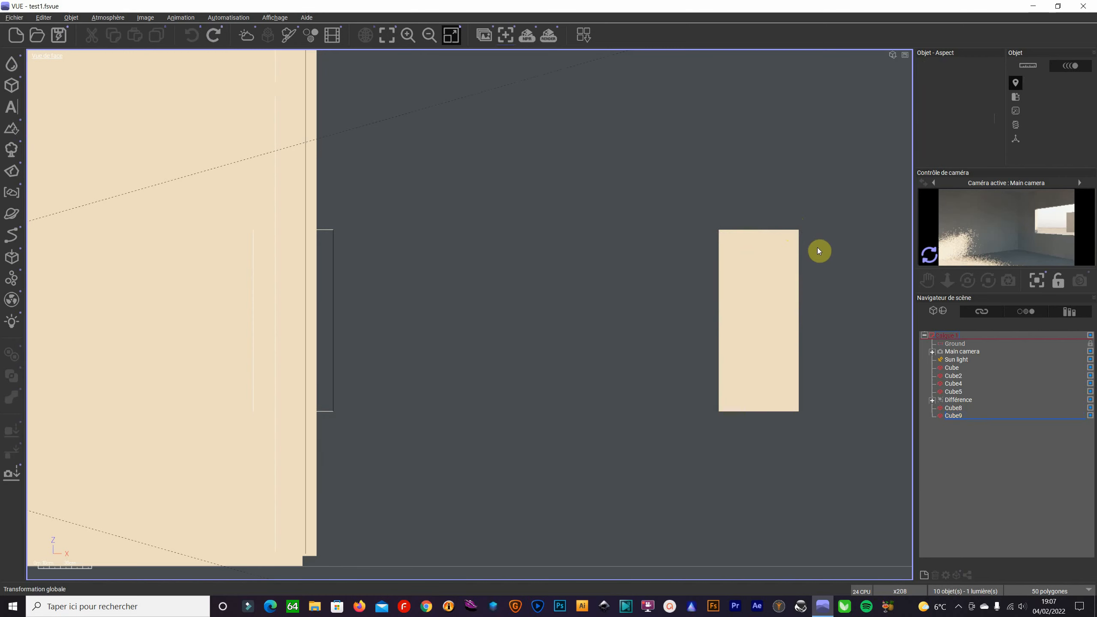
pyautogui.click(793, 253)
pyautogui.moveTo(799, 232); pyautogui.dragTo(794, 237)
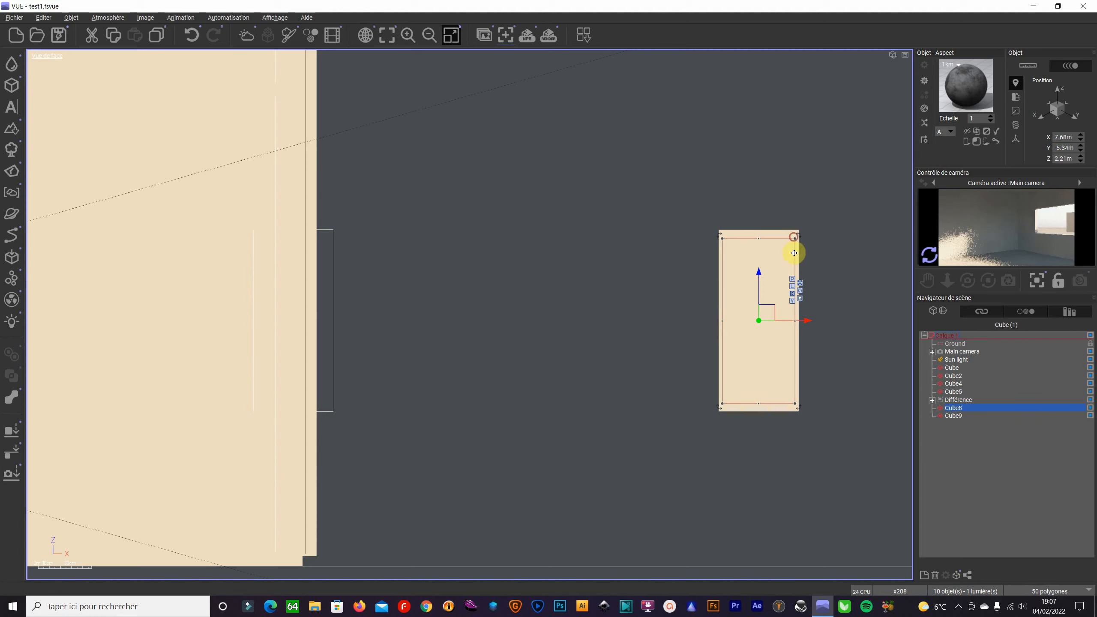
pyautogui.click(835, 309)
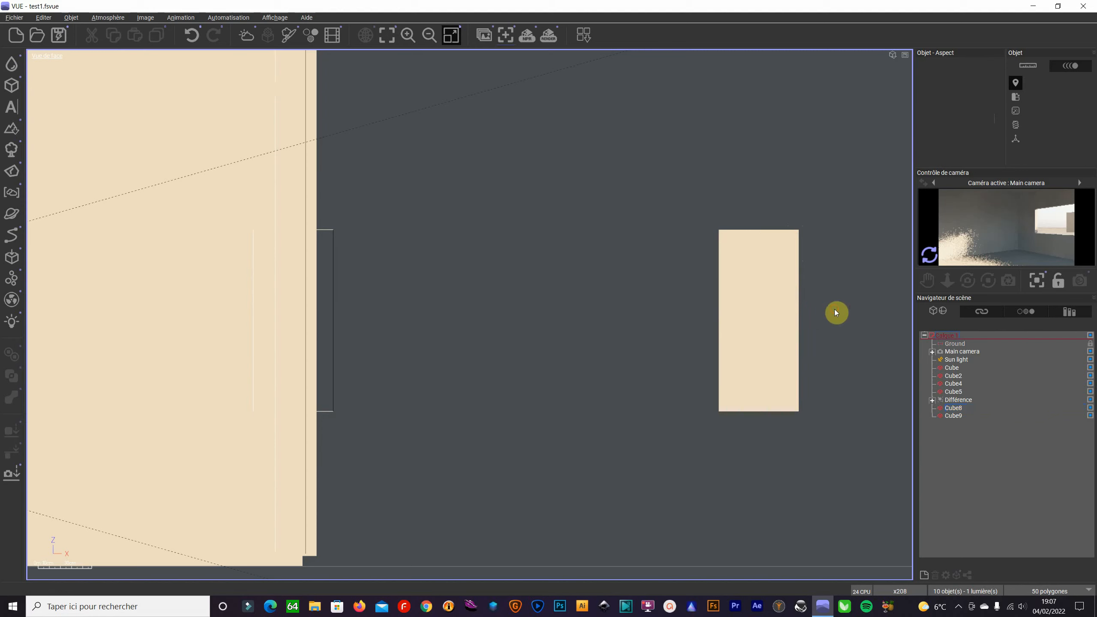
# Step: Widen the smaller block along X so it protrudes on both sides of the outer block, centred at about X 7.66 m
pyautogui.click(792, 312)
pyautogui.click(957, 409)
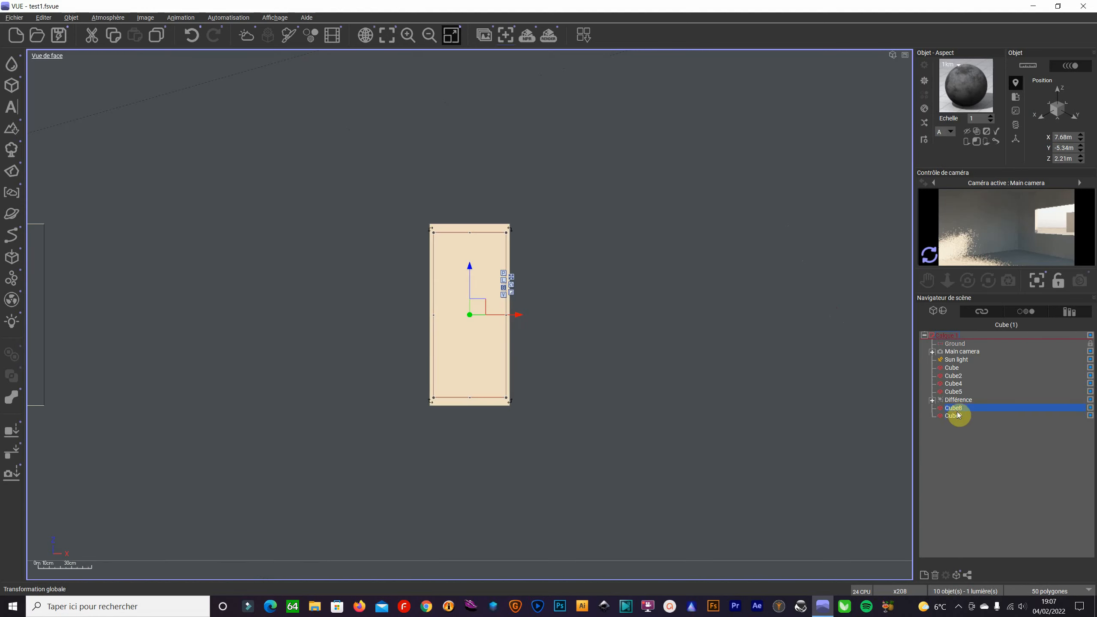
pyautogui.moveTo(507, 315); pyautogui.dragTo(527, 315)
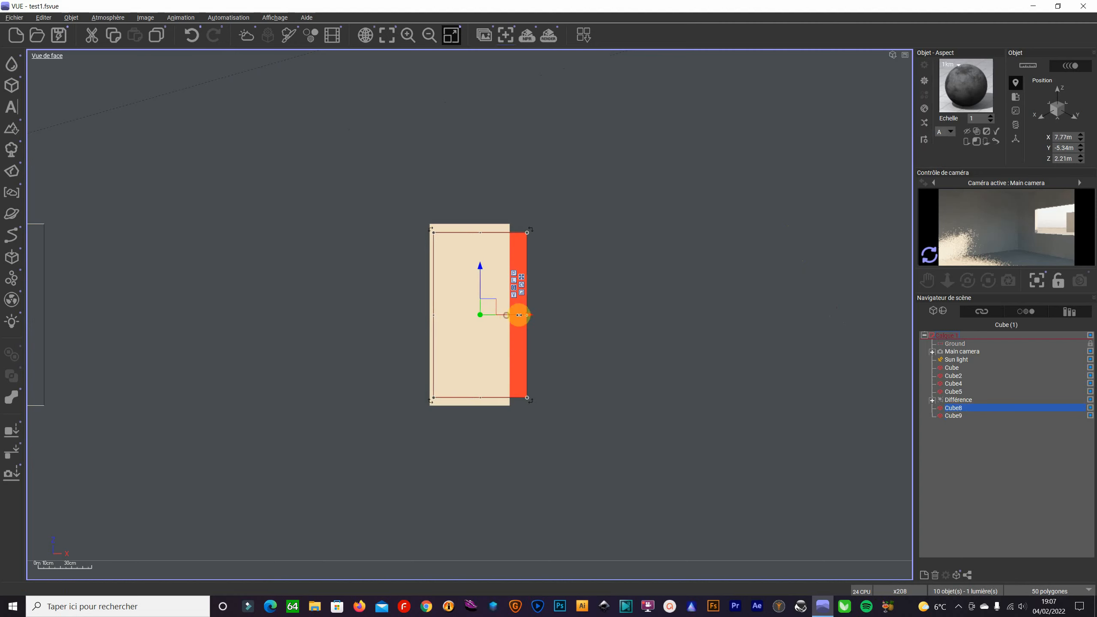
pyautogui.moveTo(429, 314); pyautogui.dragTo(404, 314)
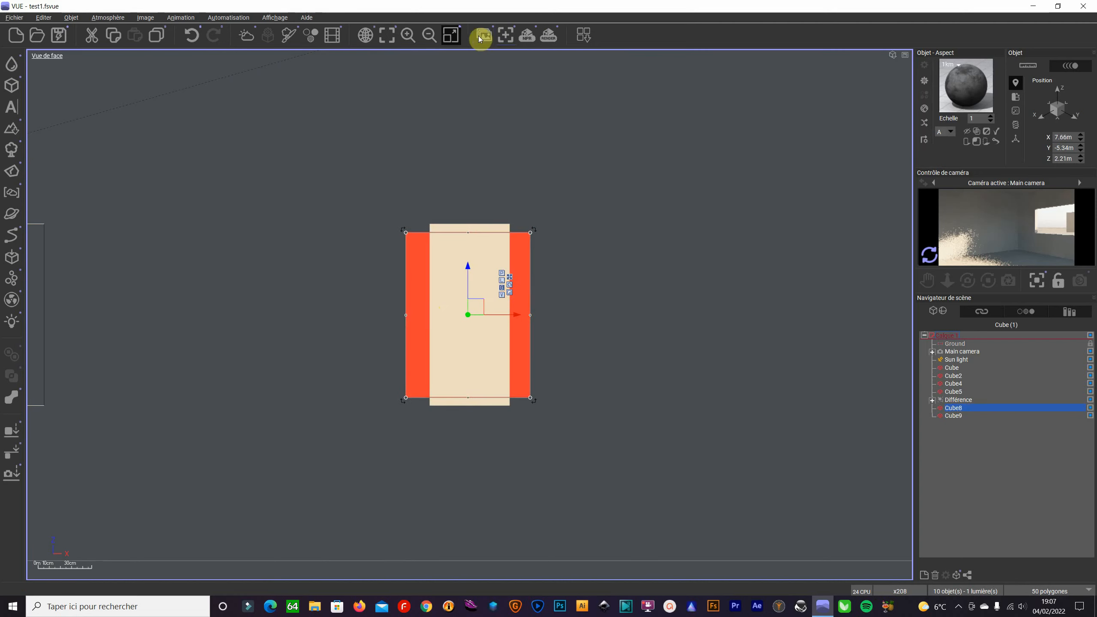
pyautogui.click(450, 36)
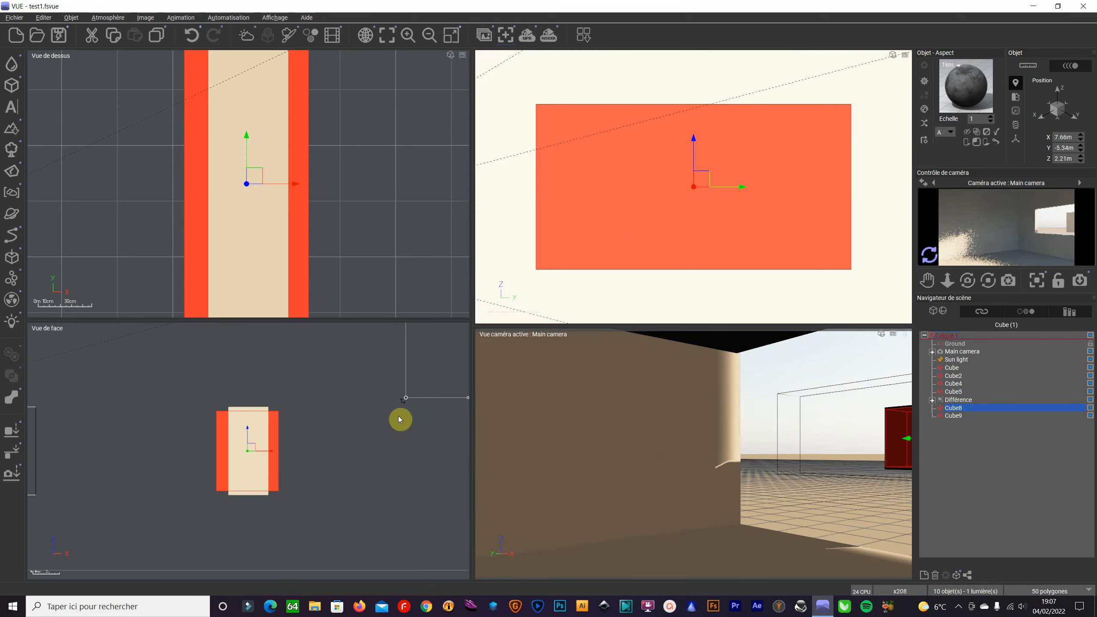
# Step: Examine how the inner and outer window blocks overlap in the top, front and side views
pyautogui.click(375, 240)
pyautogui.scroll(-2, 374, 239)
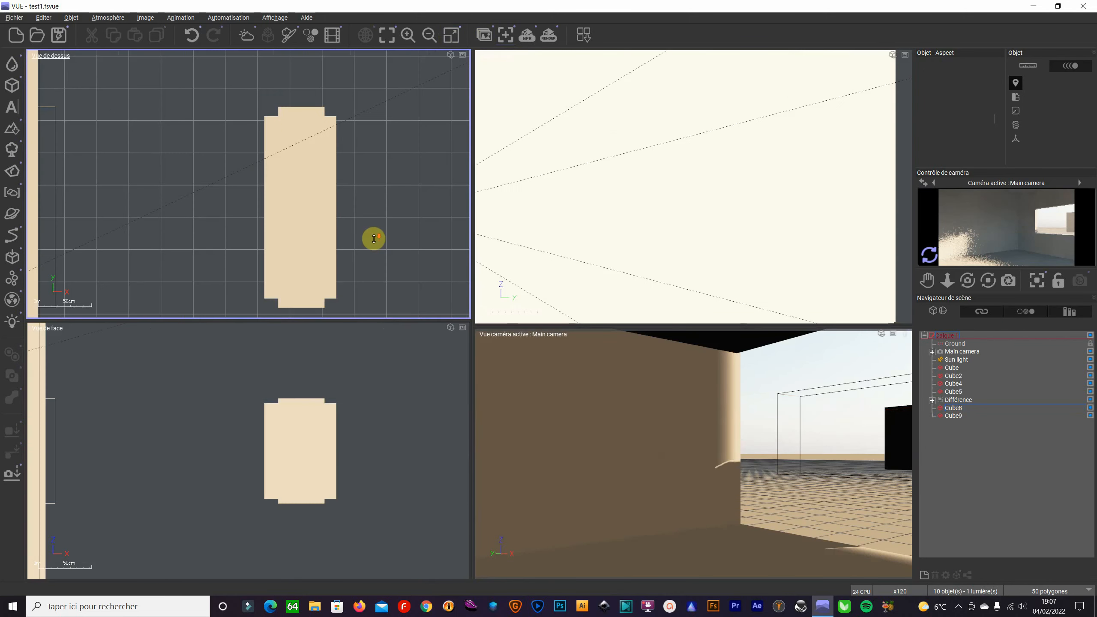
pyautogui.click(319, 195)
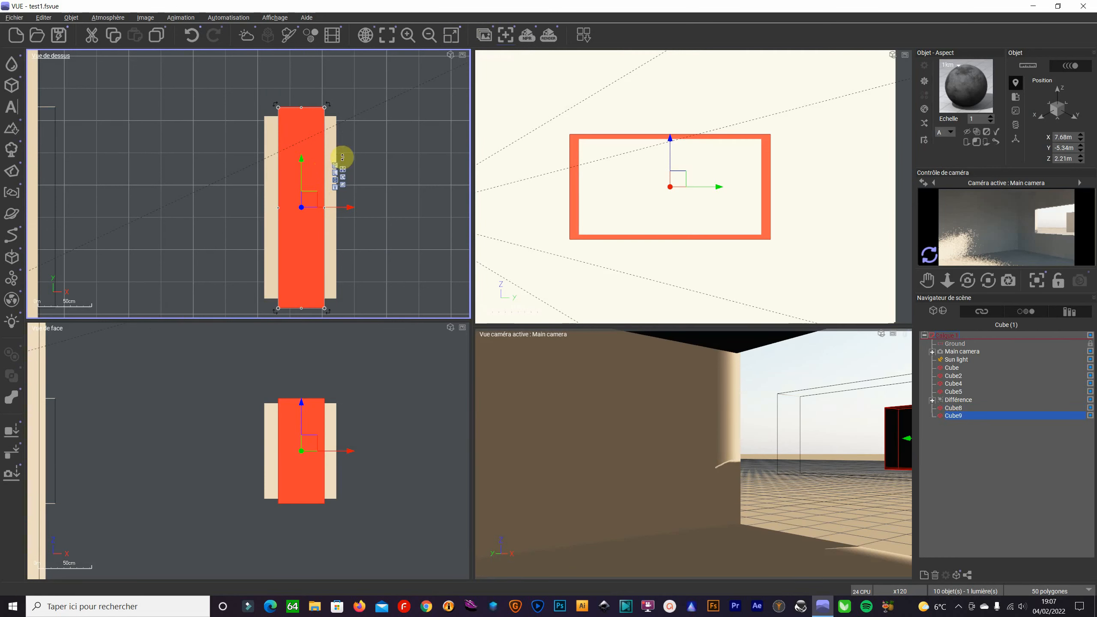
pyautogui.click(382, 139)
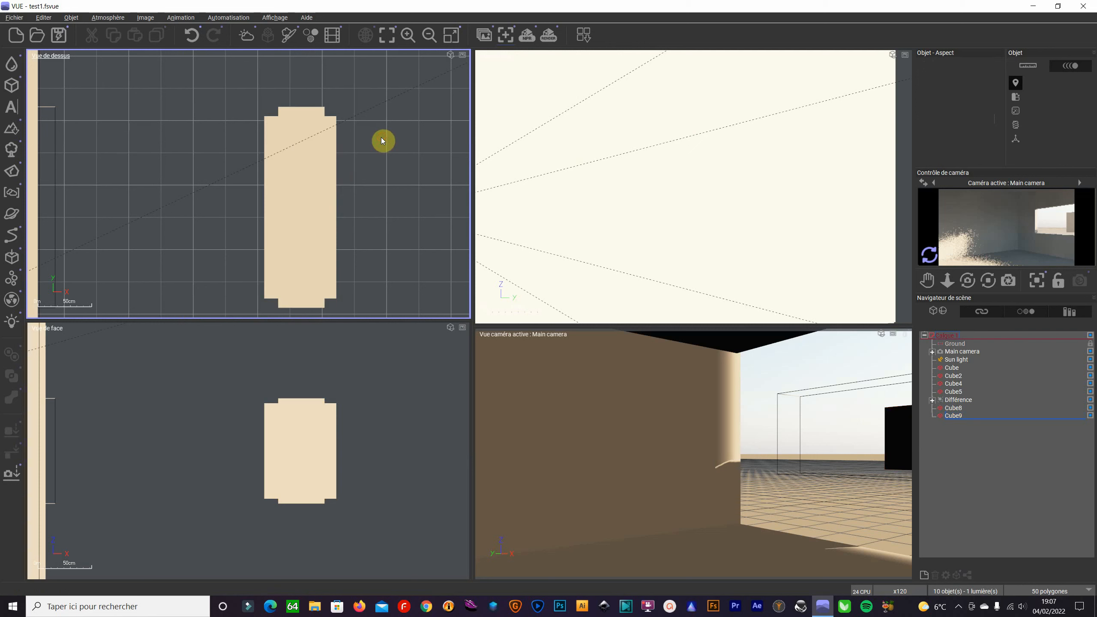
pyautogui.click(336, 139)
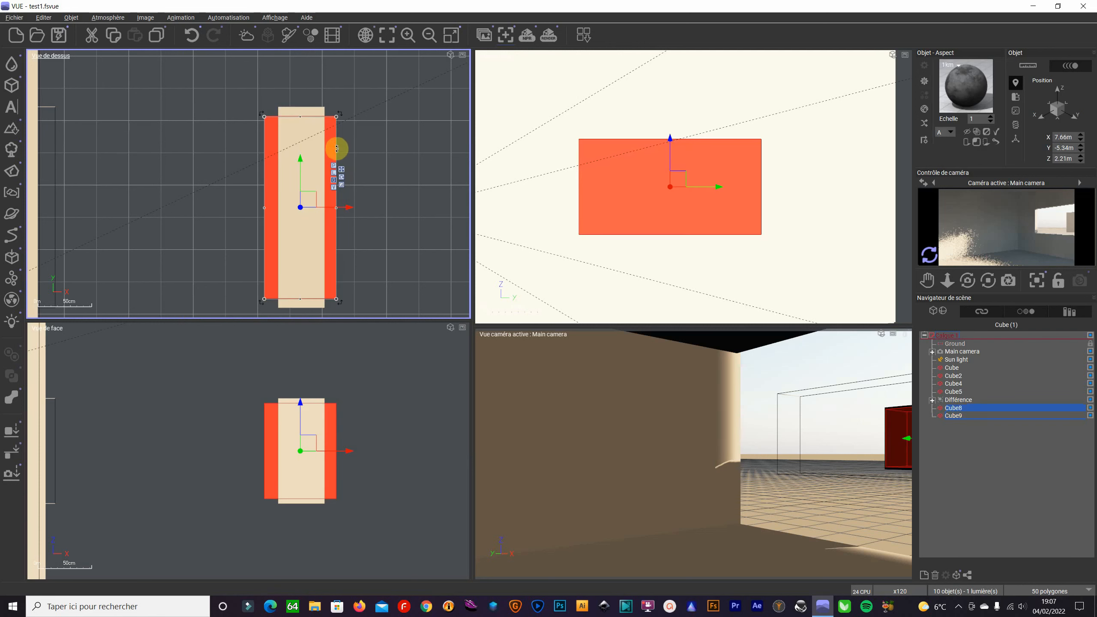
pyautogui.scroll(-3, 434, 260)
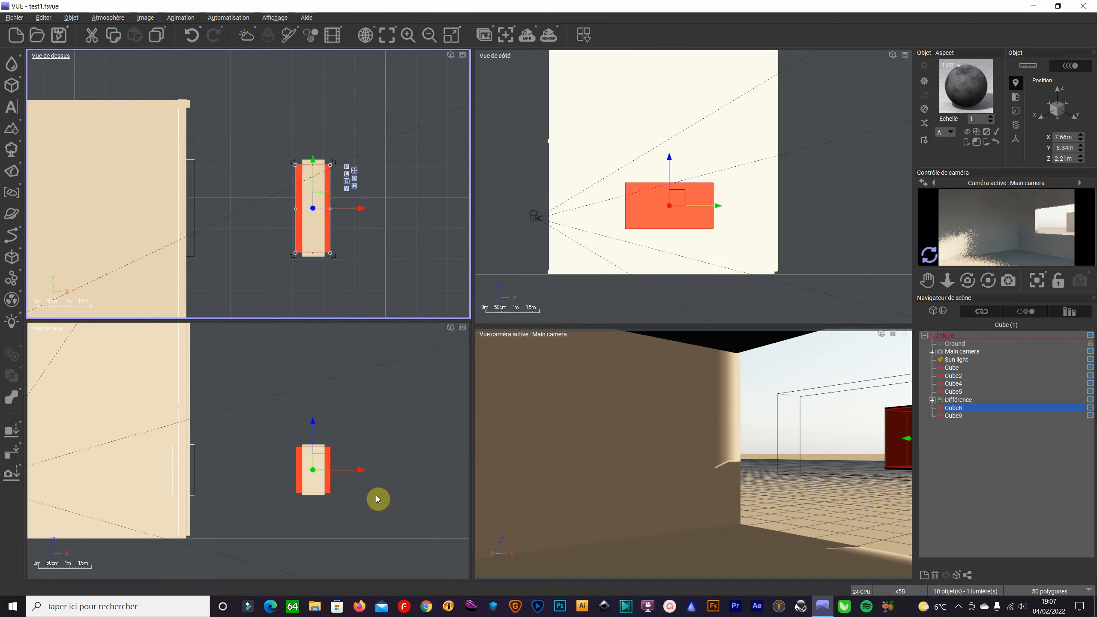
pyautogui.scroll(2, 401, 432)
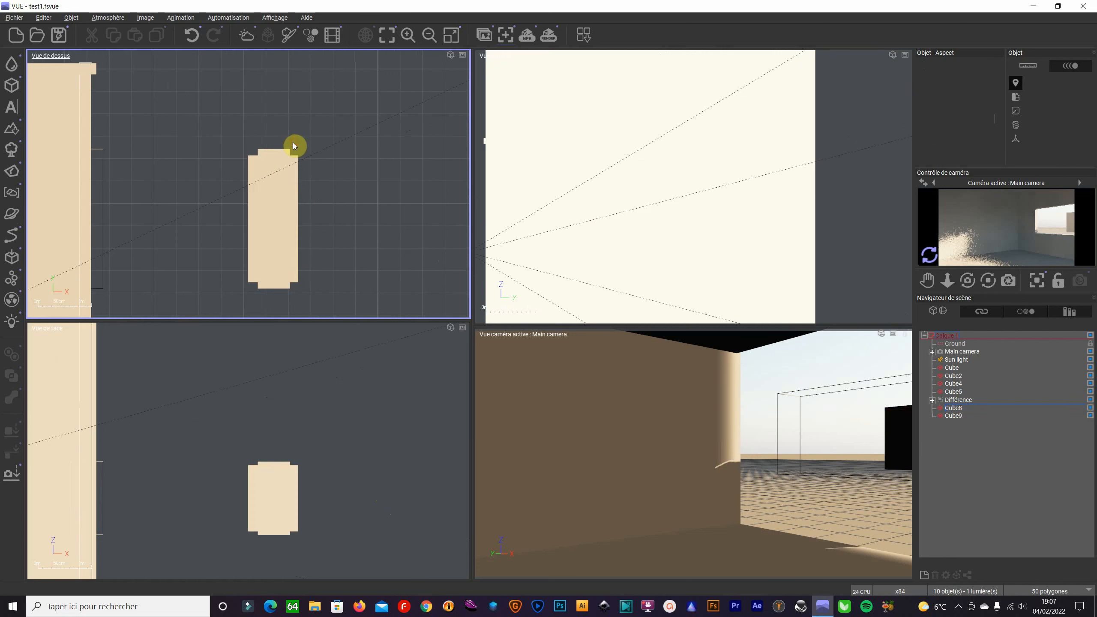
pyautogui.click(282, 153)
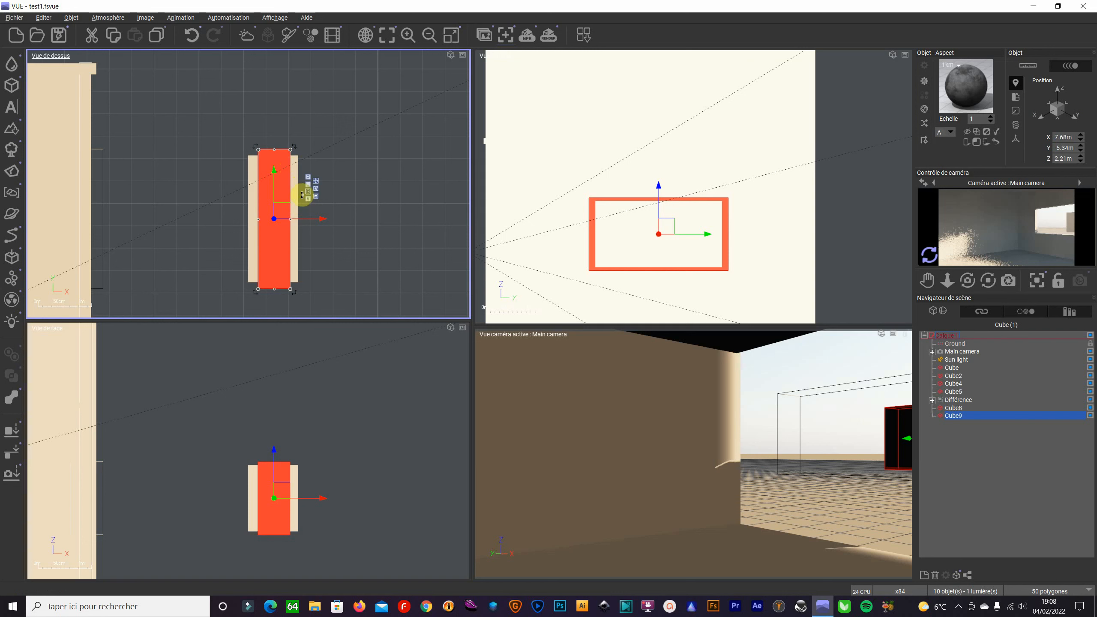
pyautogui.scroll(2, 304, 230)
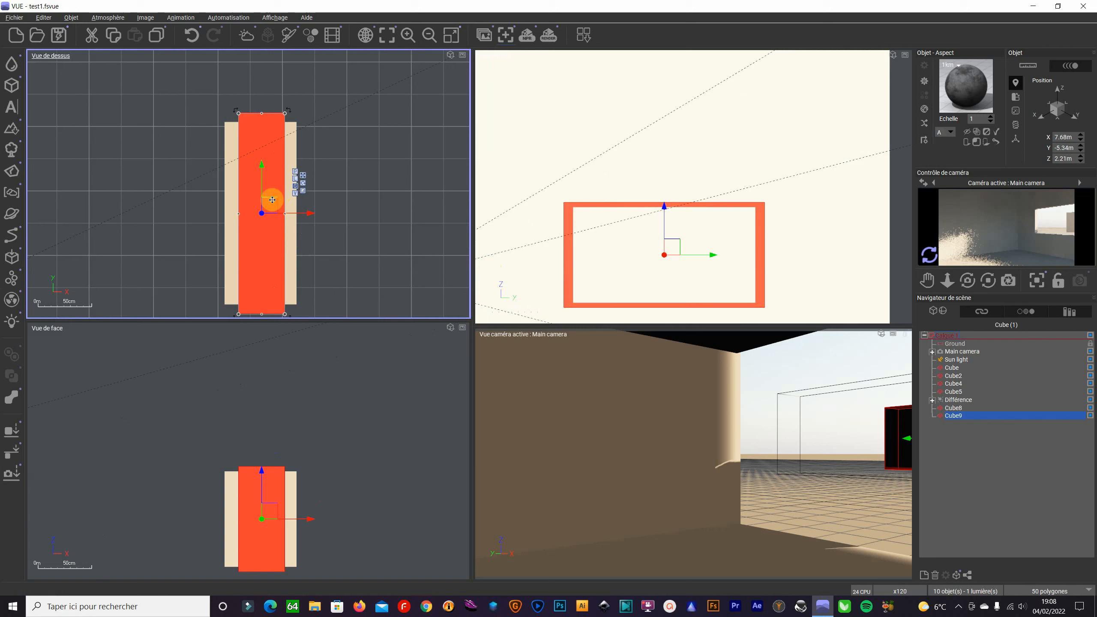
pyautogui.moveTo(261, 172); pyautogui.dragTo(262, 173)
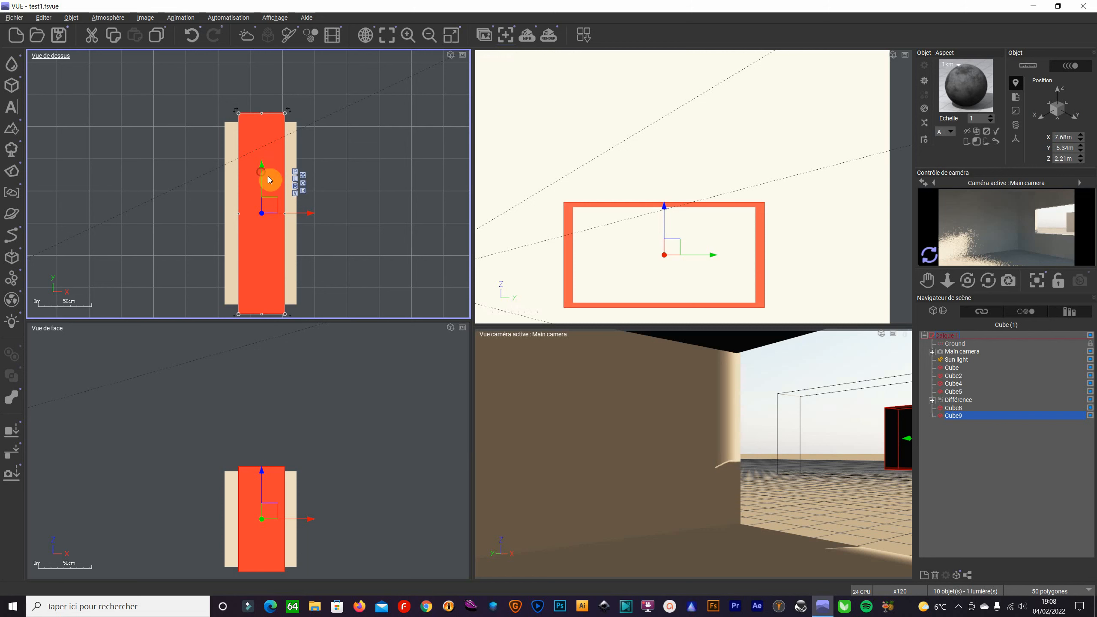
# Step: Copy the wider inner block along X and place the copy at about X 10.1 m
pyautogui.click(345, 204)
pyautogui.click(295, 194)
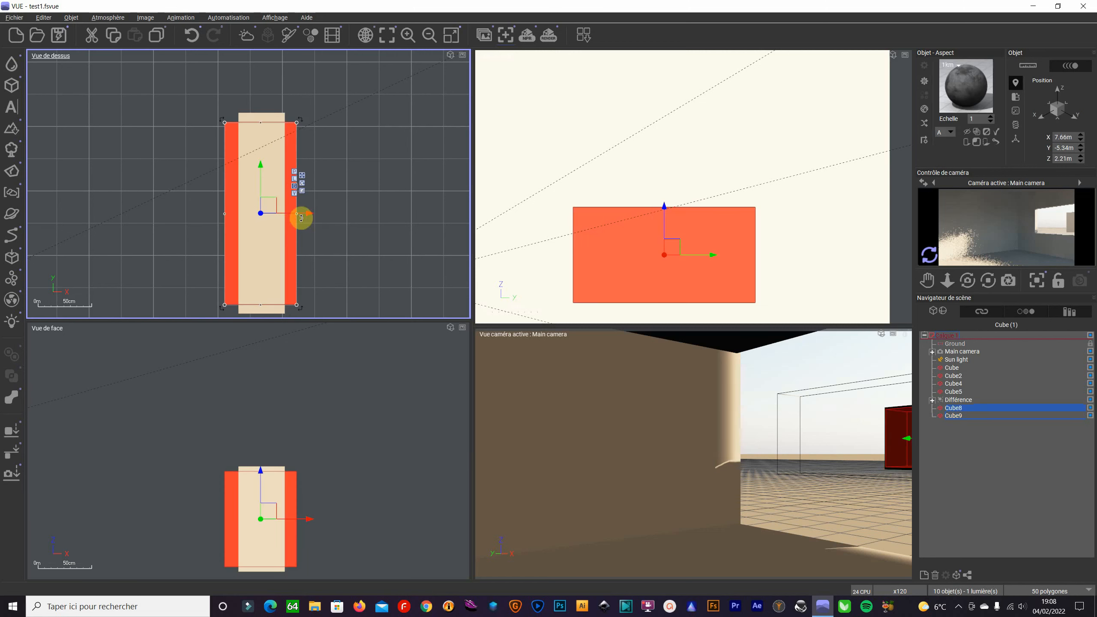
pyautogui.keyDown('alt'); pyautogui.moveTo(304, 213); pyautogui.dragTo(458, 219); pyautogui.keyUp('alt')
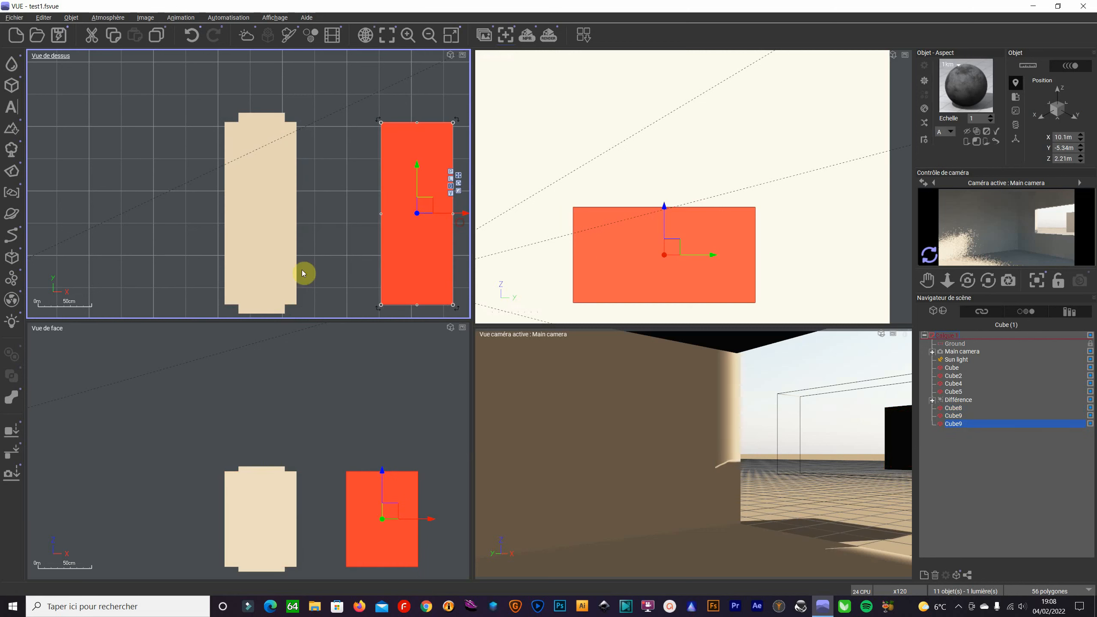
pyautogui.click(334, 286)
# Step: Combine the two overlapping window blocks with a Boolean difference to form a hollow window frame
pyautogui.moveTo(300, 287); pyautogui.dragTo(218, 225)
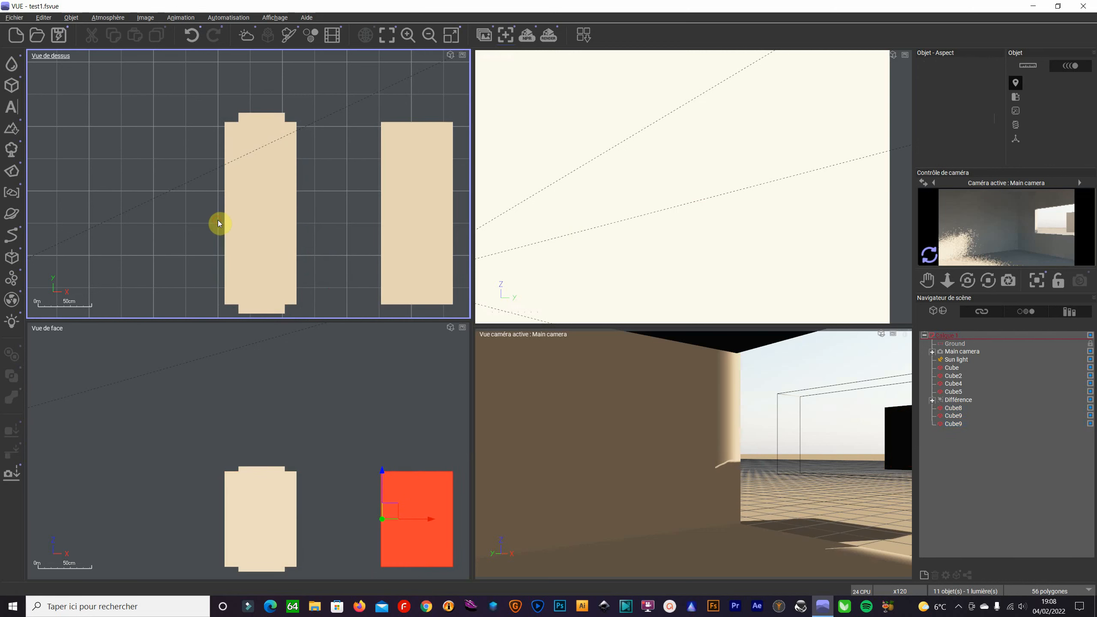
pyautogui.moveTo(315, 310)
pyautogui.mouseDown()
pyautogui.moveTo(258, 276)
pyautogui.moveTo(323, 294)
pyautogui.mouseUp()
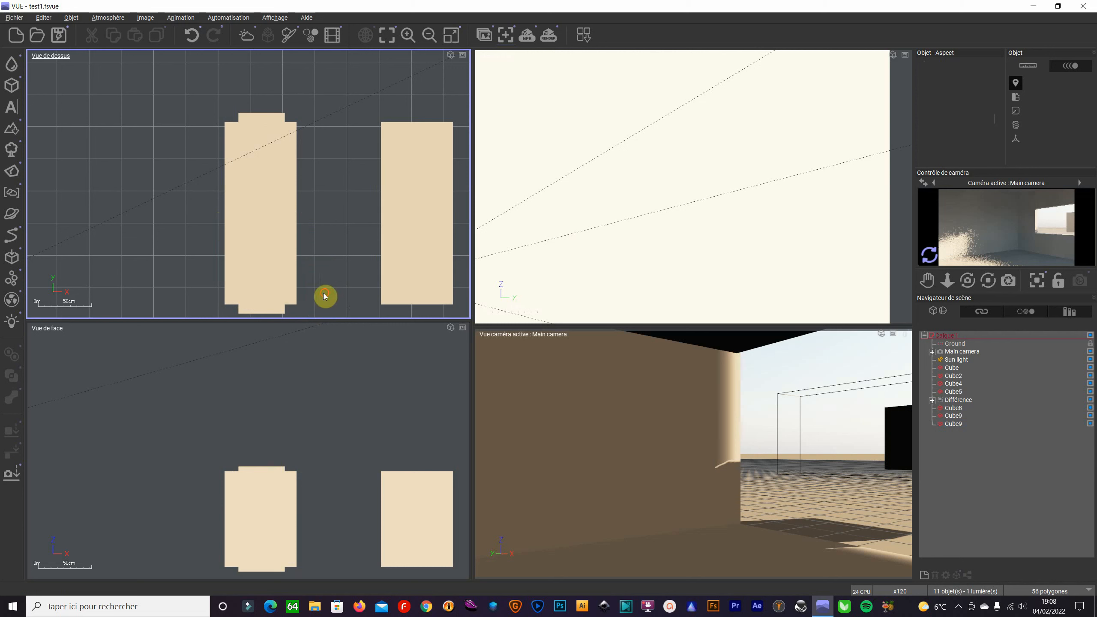
pyautogui.click(292, 285)
pyautogui.keyDown('shift'); pyautogui.click(279, 282); pyautogui.keyUp('shift')
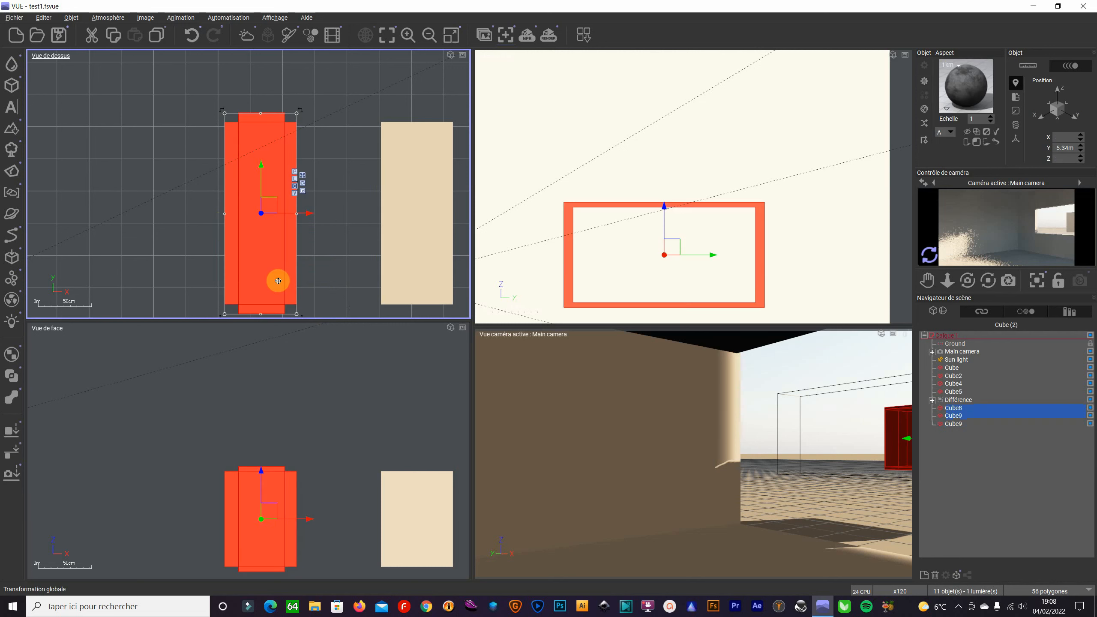
pyautogui.click(12, 377)
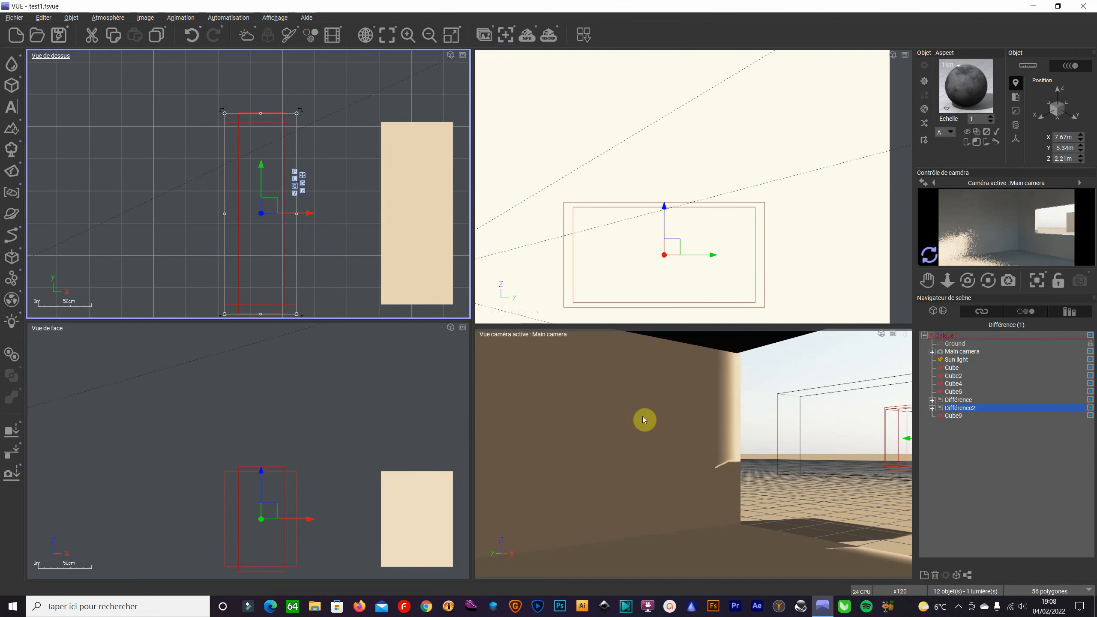
# Step: Thin the window frame along X and bring it closer to the wall, at about X 7.2 m
pyautogui.scroll(-2, 345, 254)
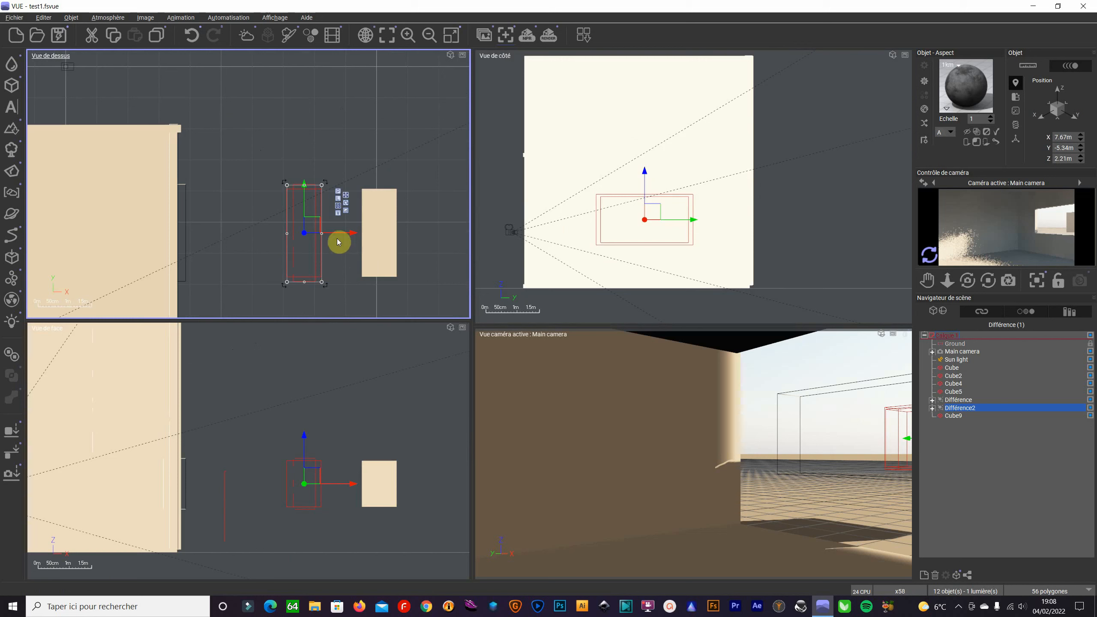
pyautogui.moveTo(347, 234); pyautogui.dragTo(259, 220)
pyautogui.scroll(2, 338, 249)
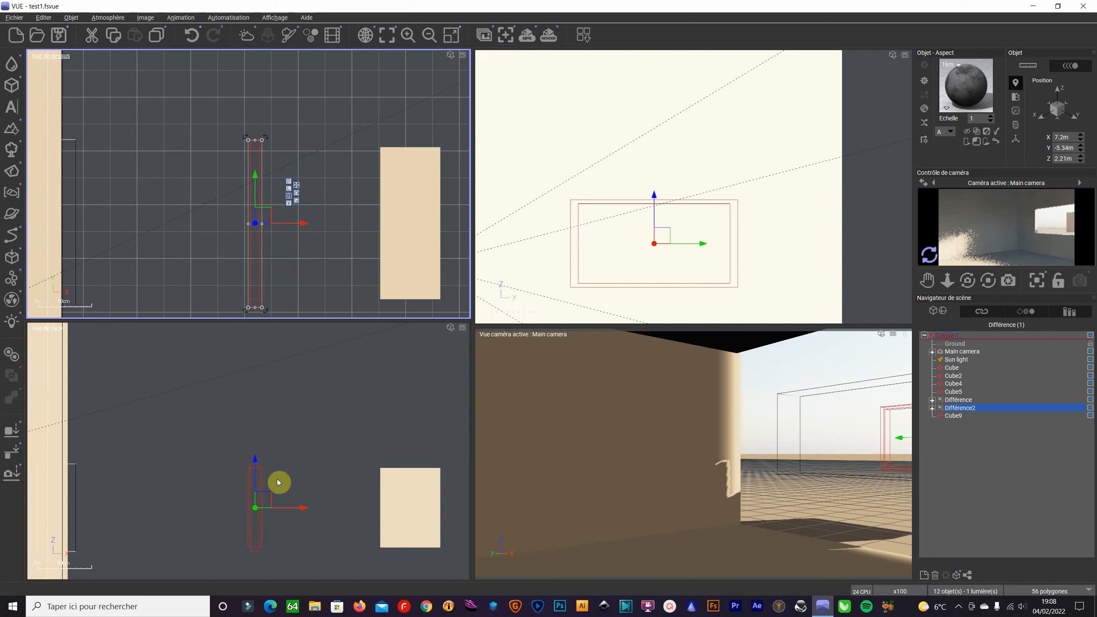
pyautogui.click(358, 425)
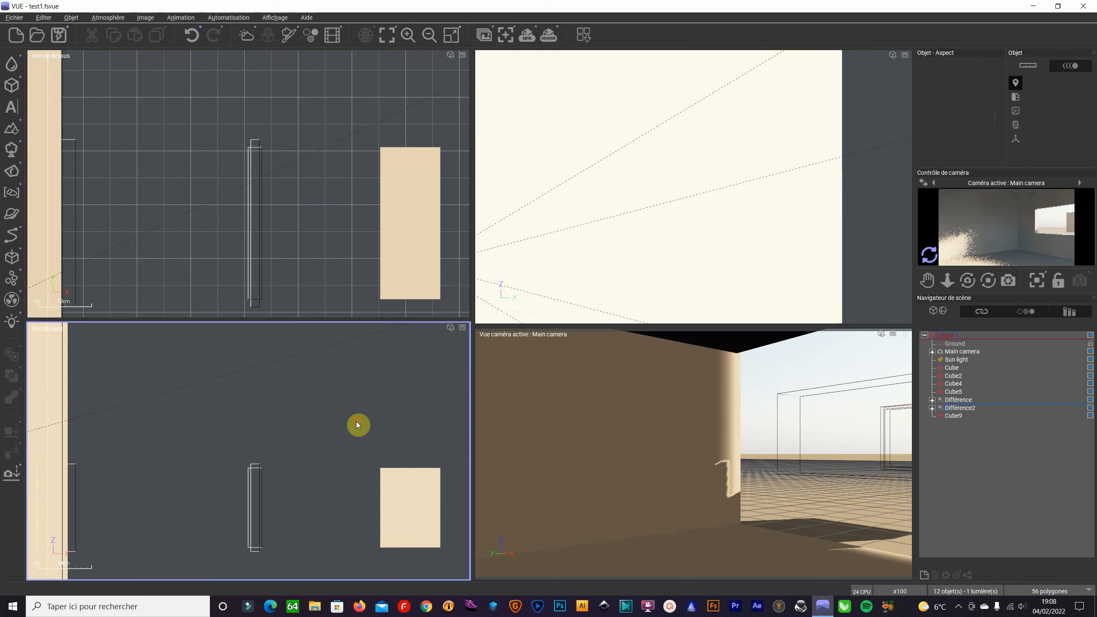
# Step: Move the thin window frame into the right wall's opening at about X 3.38 m and refresh the camera preview
pyautogui.click(452, 35)
pyautogui.scroll(2, 305, 367)
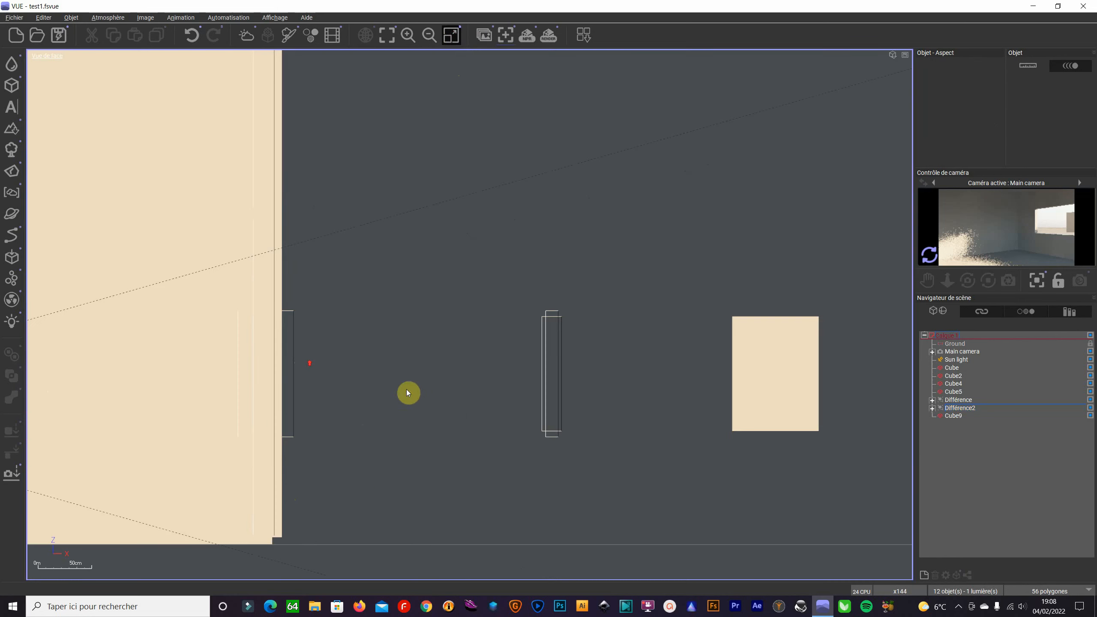
pyautogui.click(546, 383)
pyautogui.moveTo(588, 373); pyautogui.dragTo(295, 360)
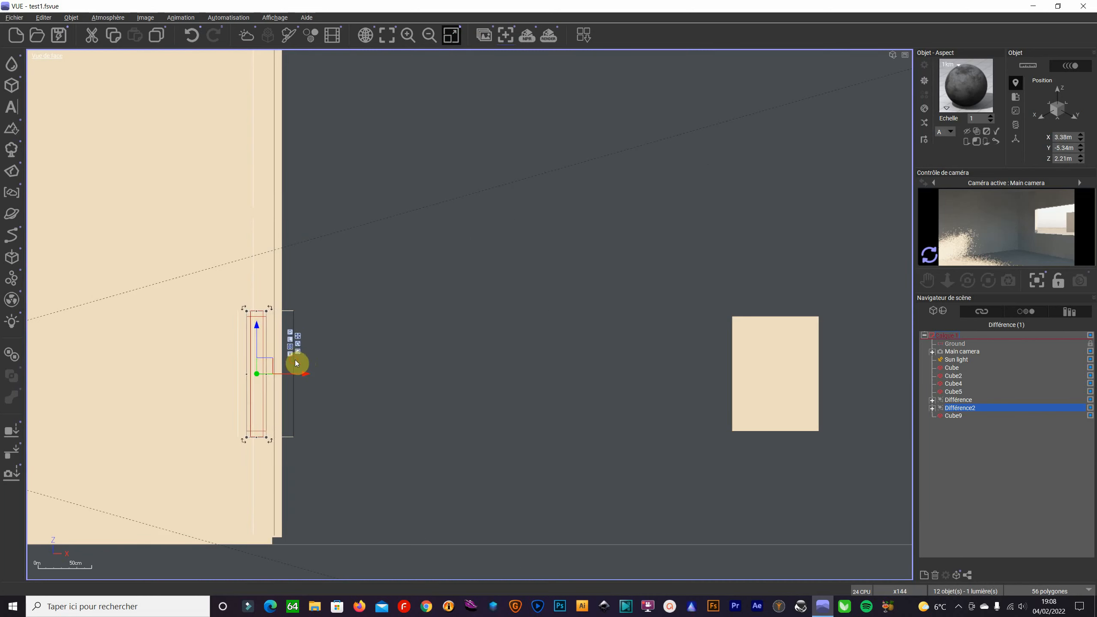
pyautogui.rightClick(930, 257)
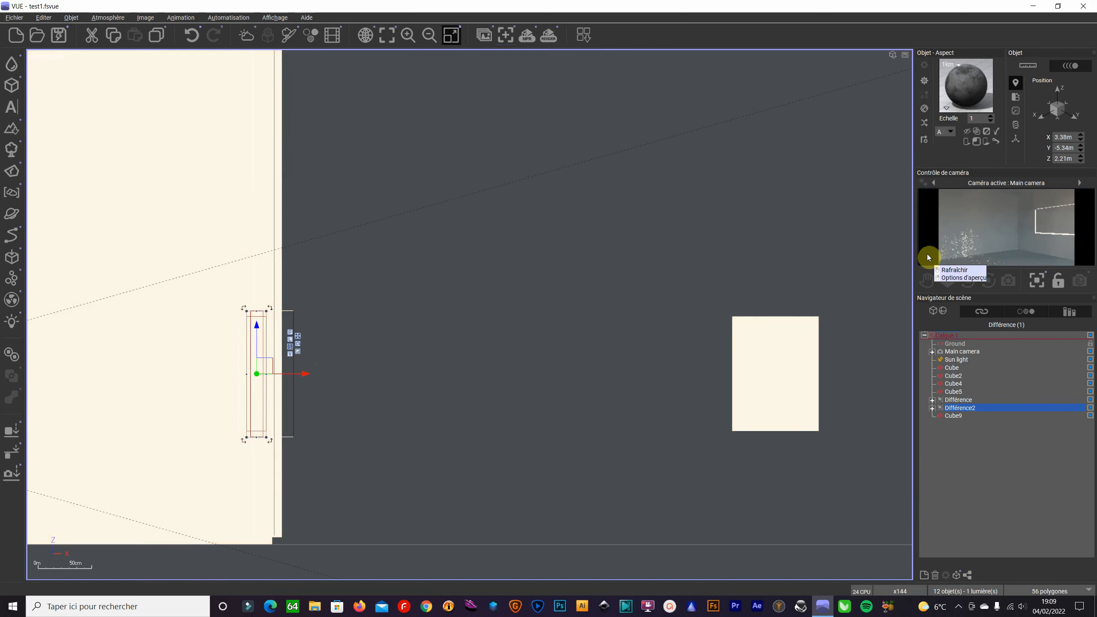
pyautogui.click(1034, 236)
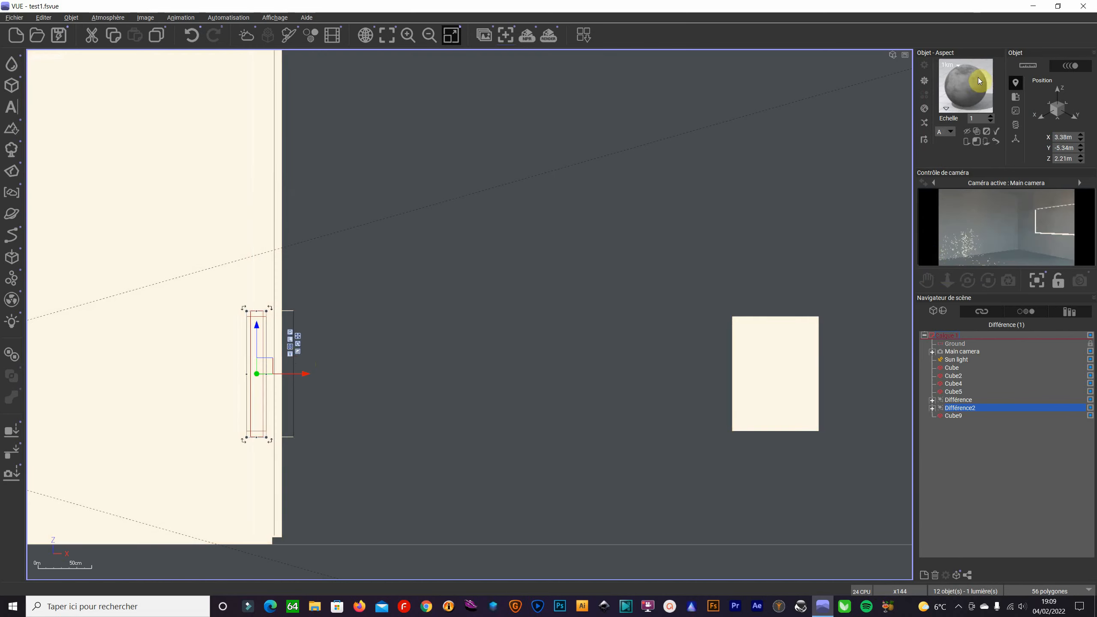
# Step: Apply the Aluminium material from the Métaux collection to the window frame
pyautogui.doubleClick(967, 83)
pyautogui.doubleClick(216, 122)
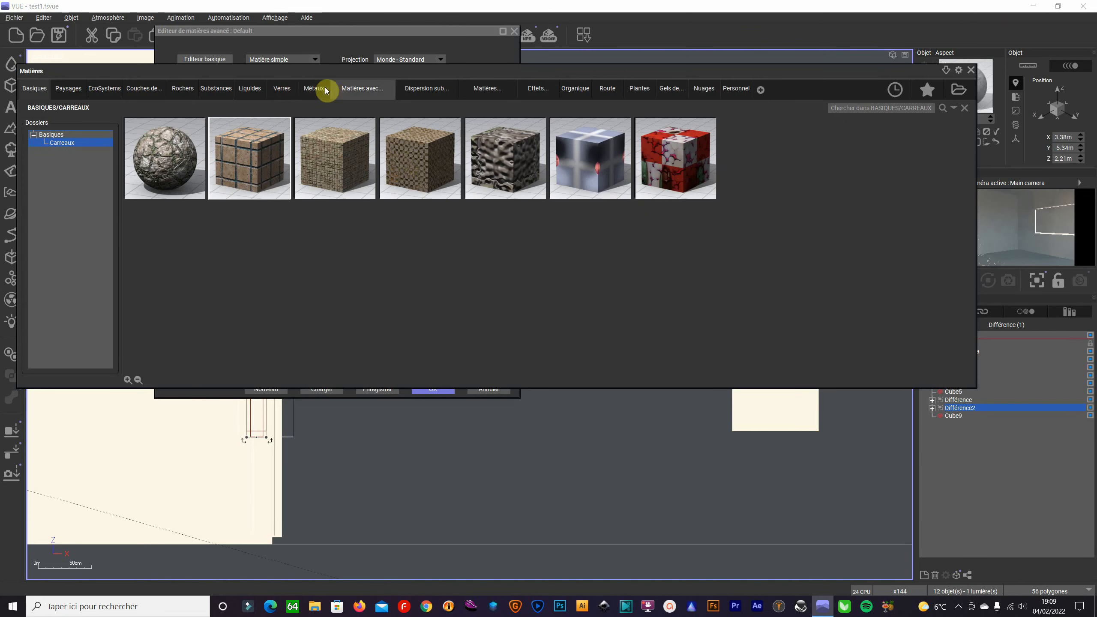
pyautogui.click(315, 91)
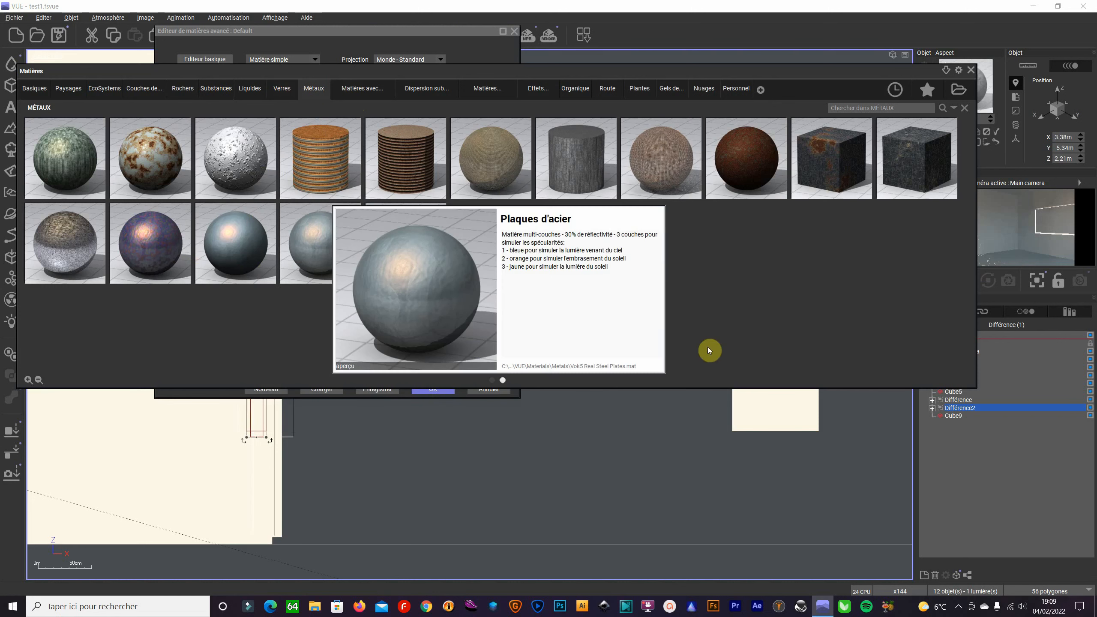
pyautogui.click(492, 380)
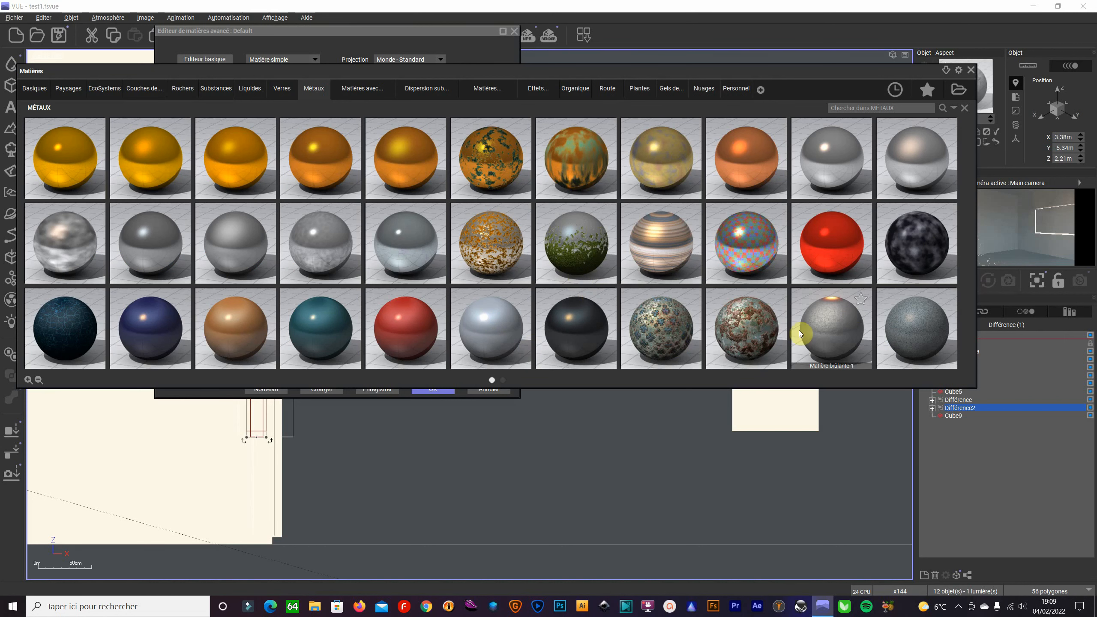
pyautogui.moveTo(241, 336)
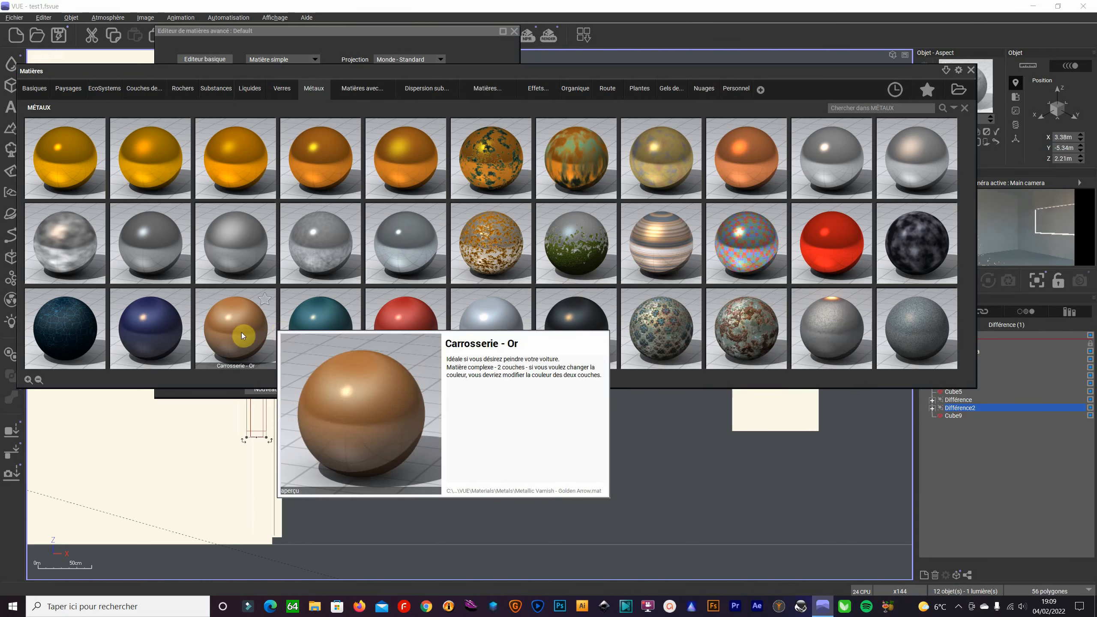
pyautogui.moveTo(79, 272)
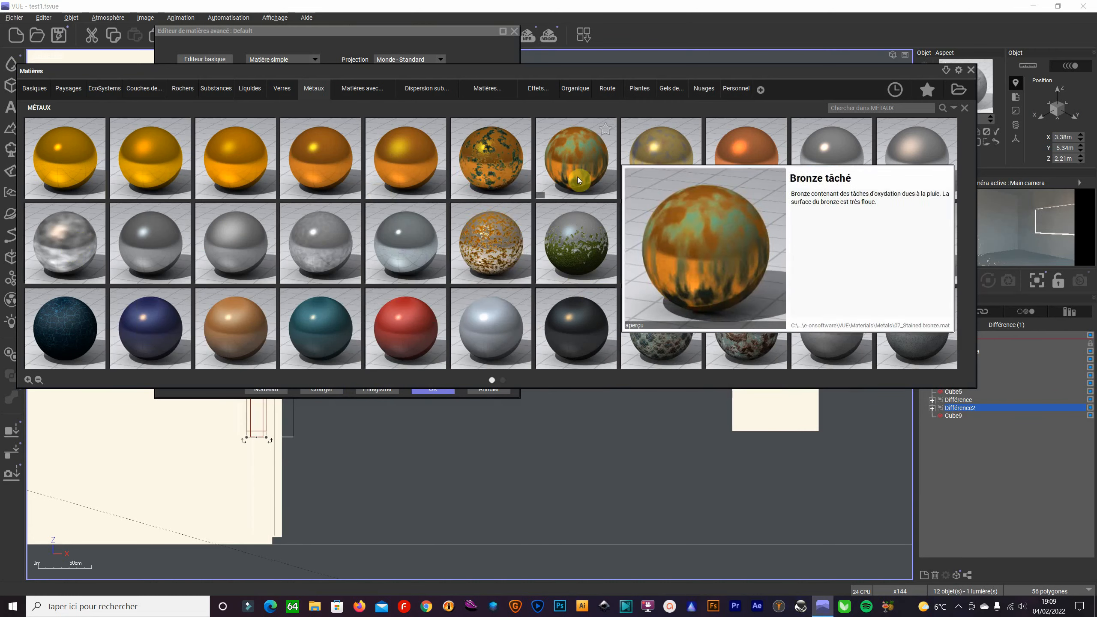
pyautogui.moveTo(823, 142)
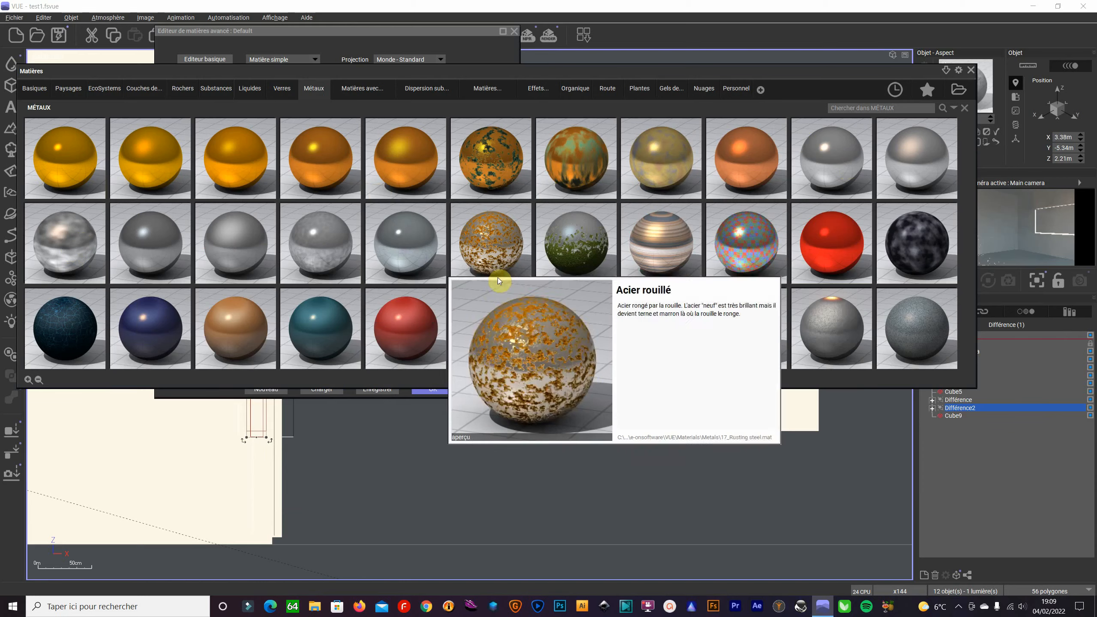
pyautogui.moveTo(340, 253)
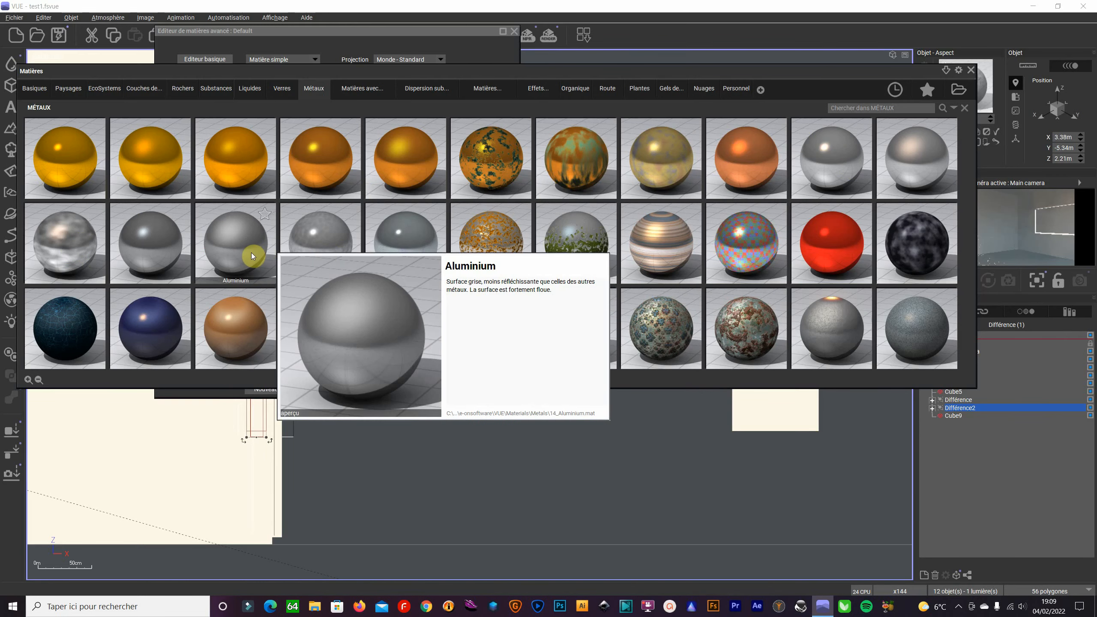
pyautogui.doubleClick(254, 256)
pyautogui.click(439, 391)
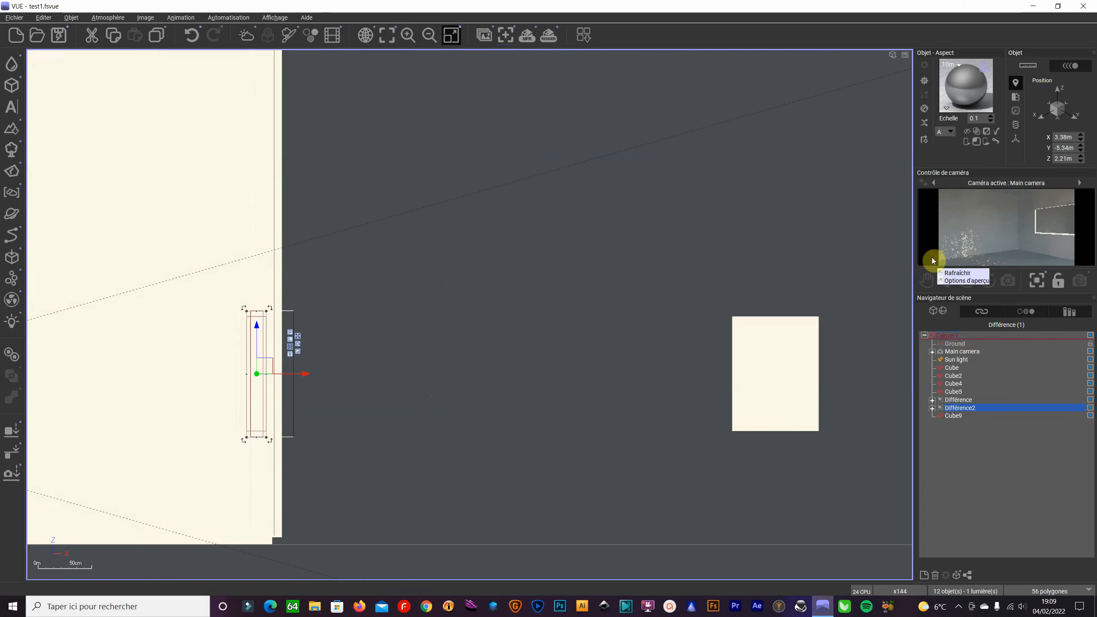
# Step: Shift the window frame slightly along X toward the room's interior
pyautogui.scroll(2, 288, 342)
pyautogui.scroll(3, 288, 342)
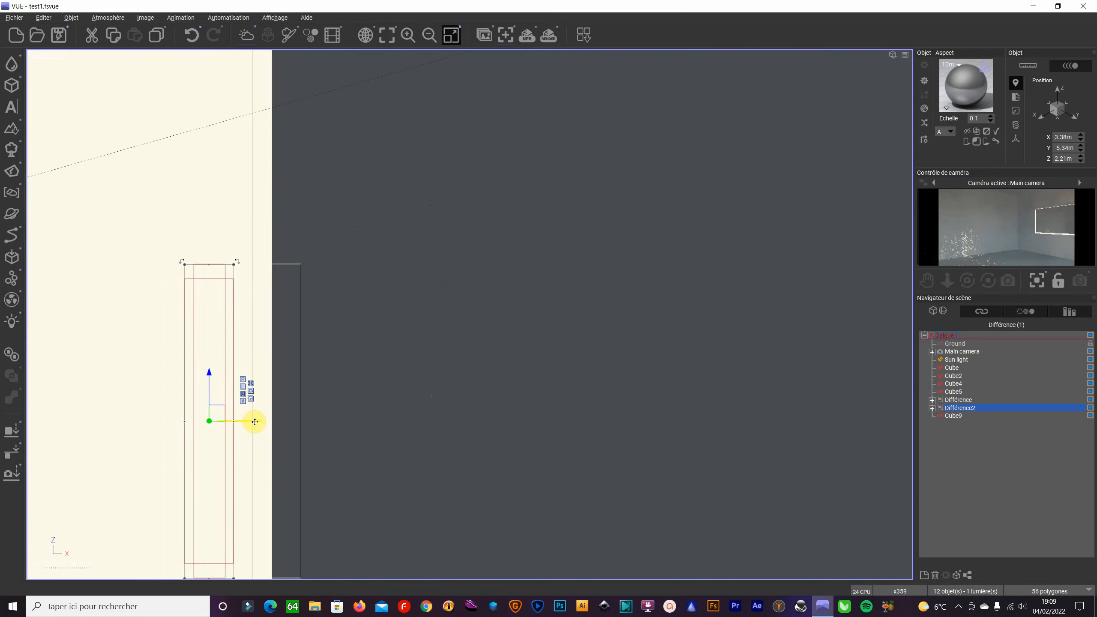
pyautogui.moveTo(254, 422); pyautogui.dragTo(246, 421)
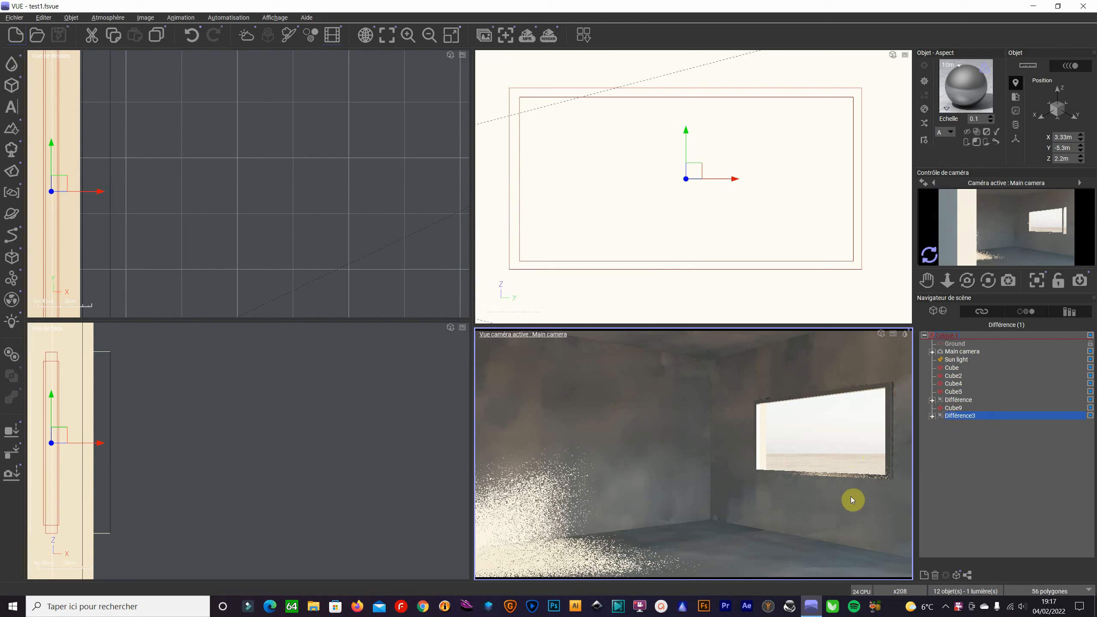
# Step: Replace the sun light with a point light outside the room at about X 7.79 m, Y -7.19 m
pyautogui.click(956, 360)
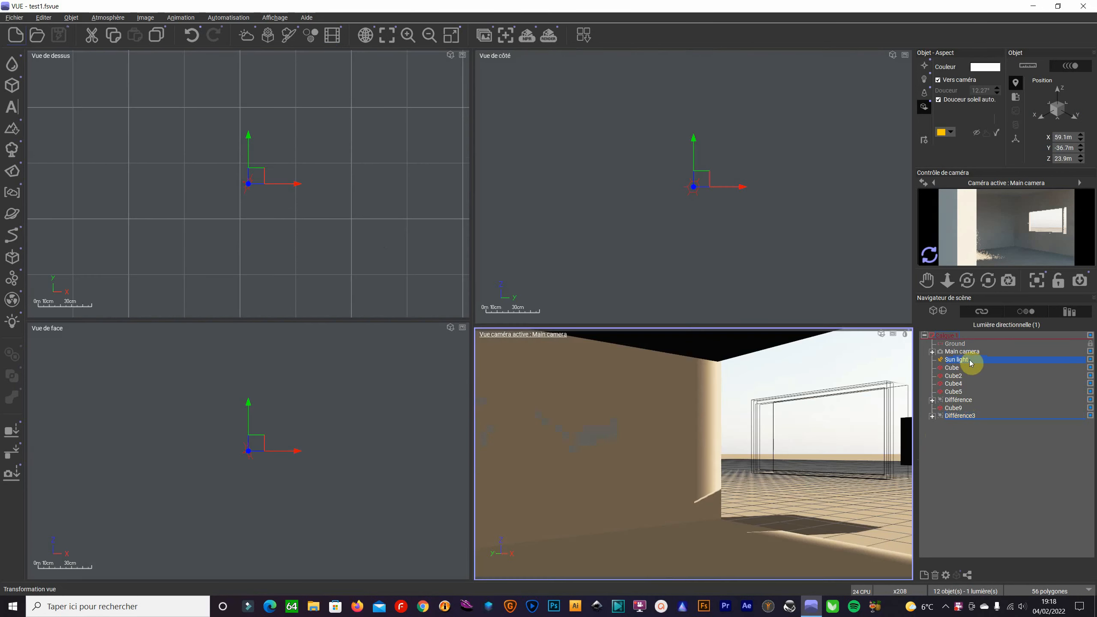
pyautogui.press('Delete')
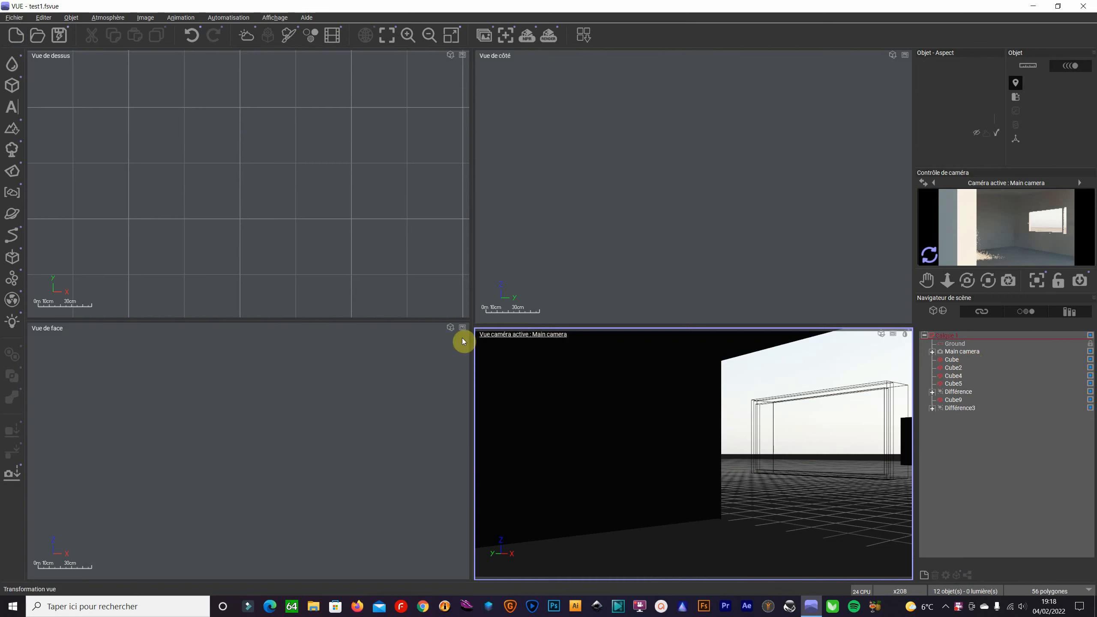
pyautogui.scroll(-4, 377, 265)
pyautogui.scroll(-8, 378, 265)
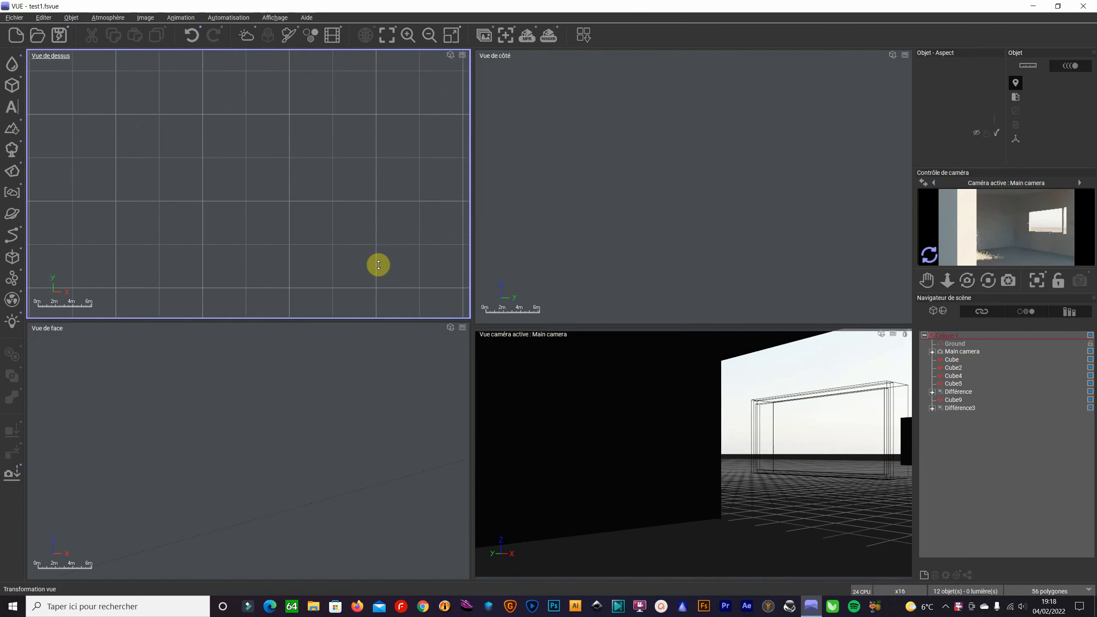
pyautogui.click(386, 34)
pyautogui.scroll(3, 105, 114)
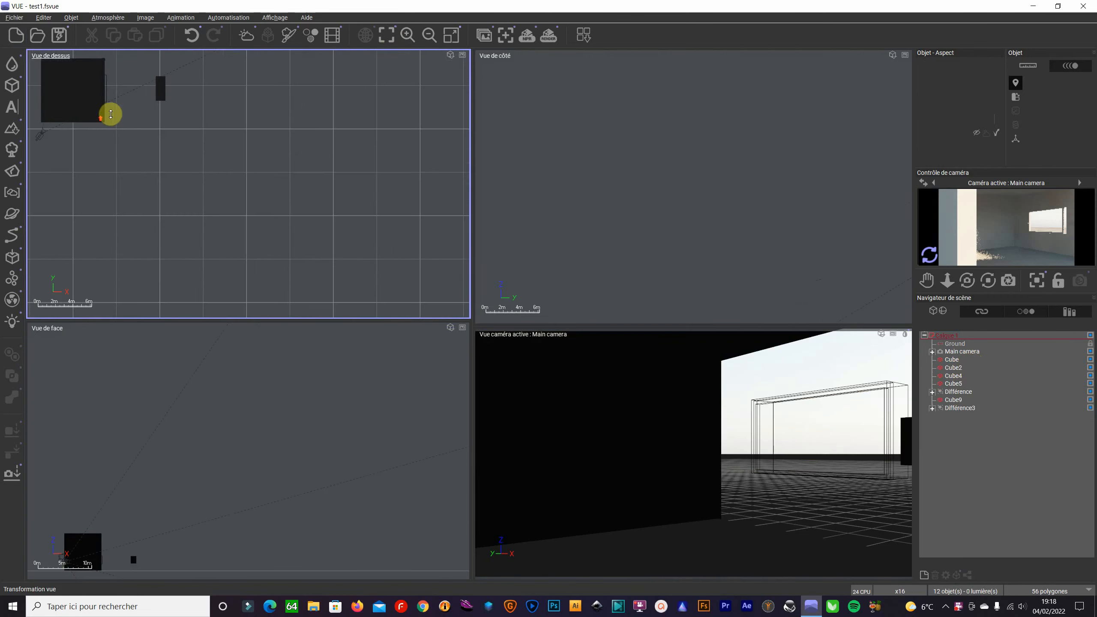
pyautogui.scroll(-3, 106, 116)
pyautogui.click(78, 113)
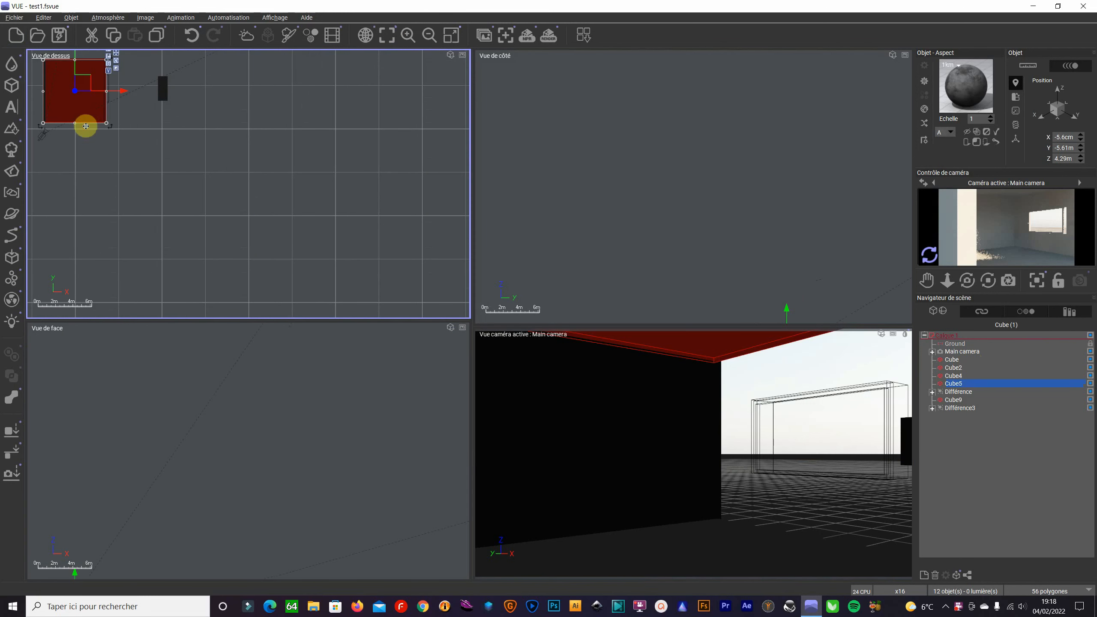
pyautogui.click(13, 322)
pyautogui.moveTo(250, 185); pyautogui.dragTo(143, 107)
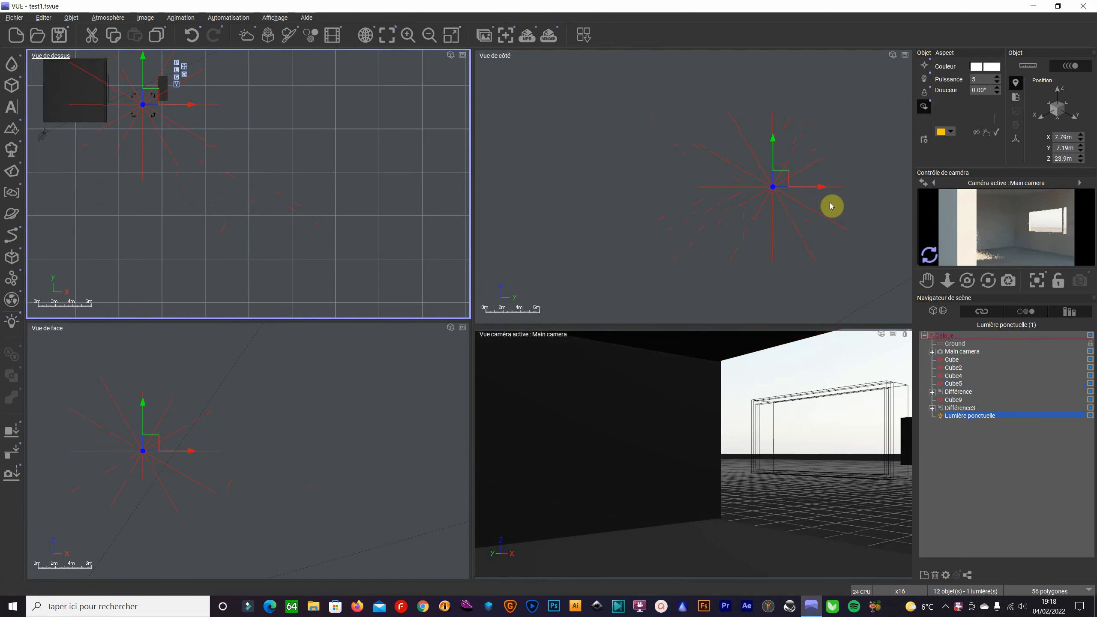
# Step: Lower the point light and move it outside the window wall to about X 10.7 m, Y -7.96 m, Z 8.02 m
pyautogui.scroll(-5, 237, 384)
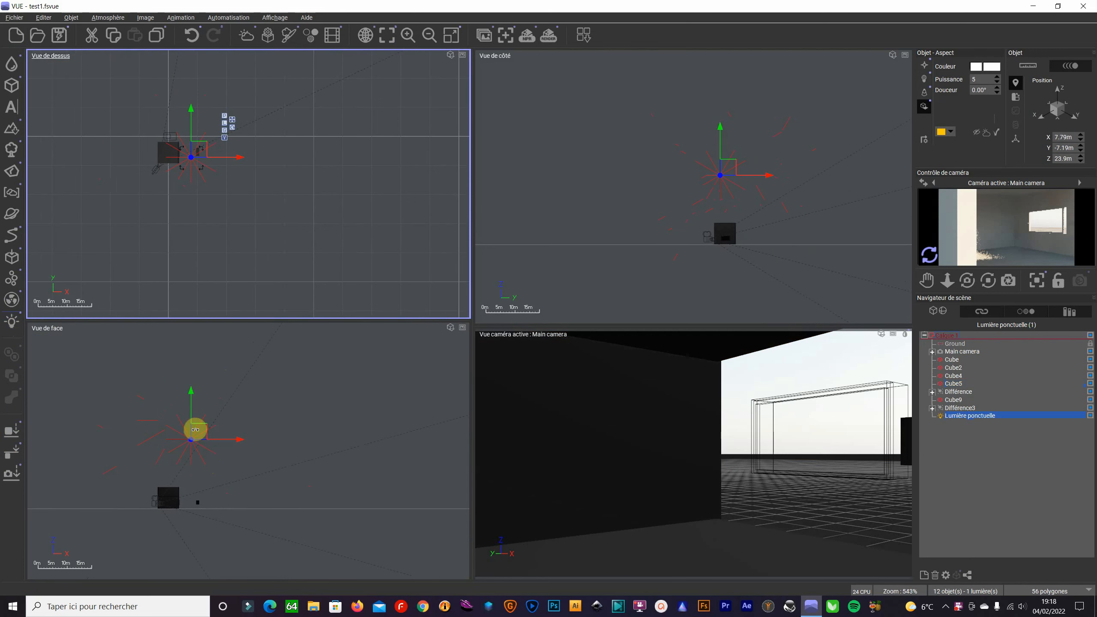
pyautogui.click(196, 429)
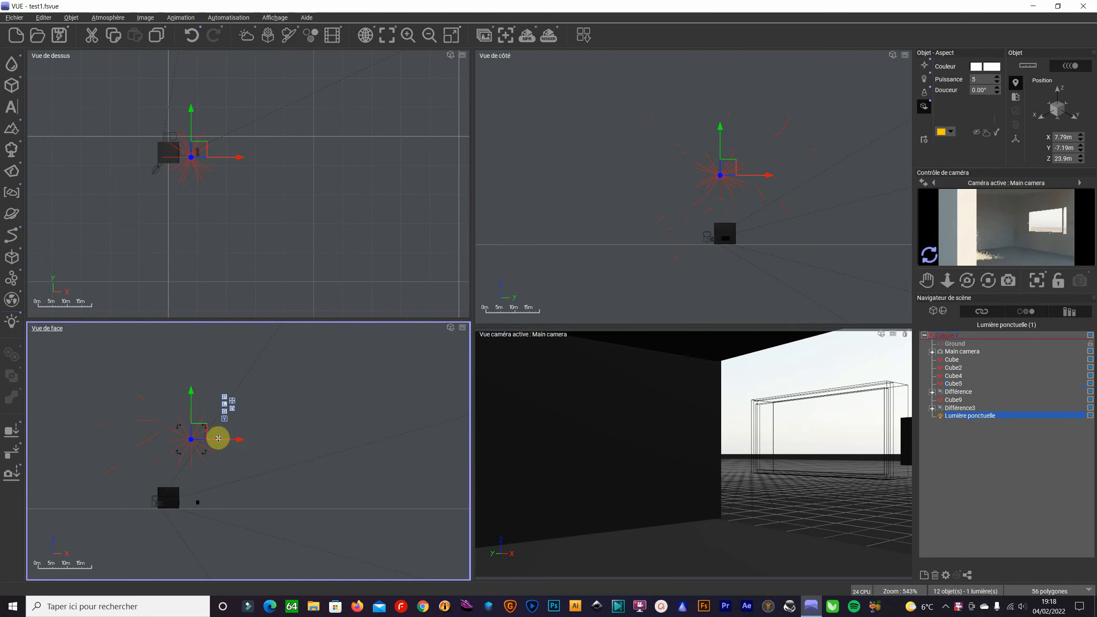
pyautogui.click(216, 440)
pyautogui.moveTo(191, 439); pyautogui.dragTo(197, 461)
pyautogui.hotkey('ctrl', 'z')
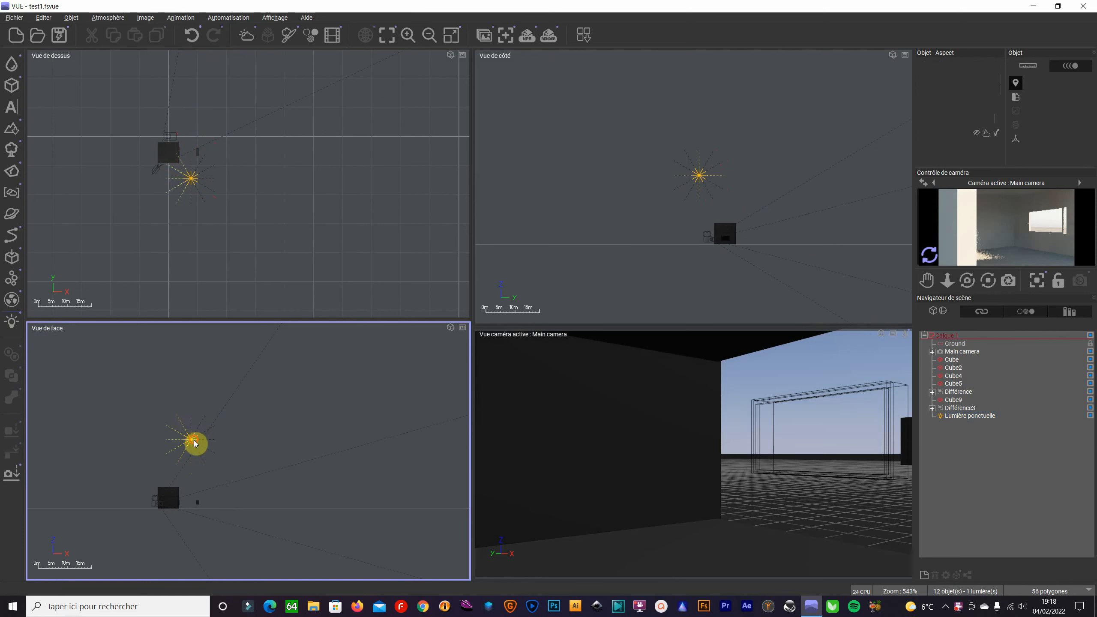
pyautogui.moveTo(195, 438); pyautogui.dragTo(202, 483)
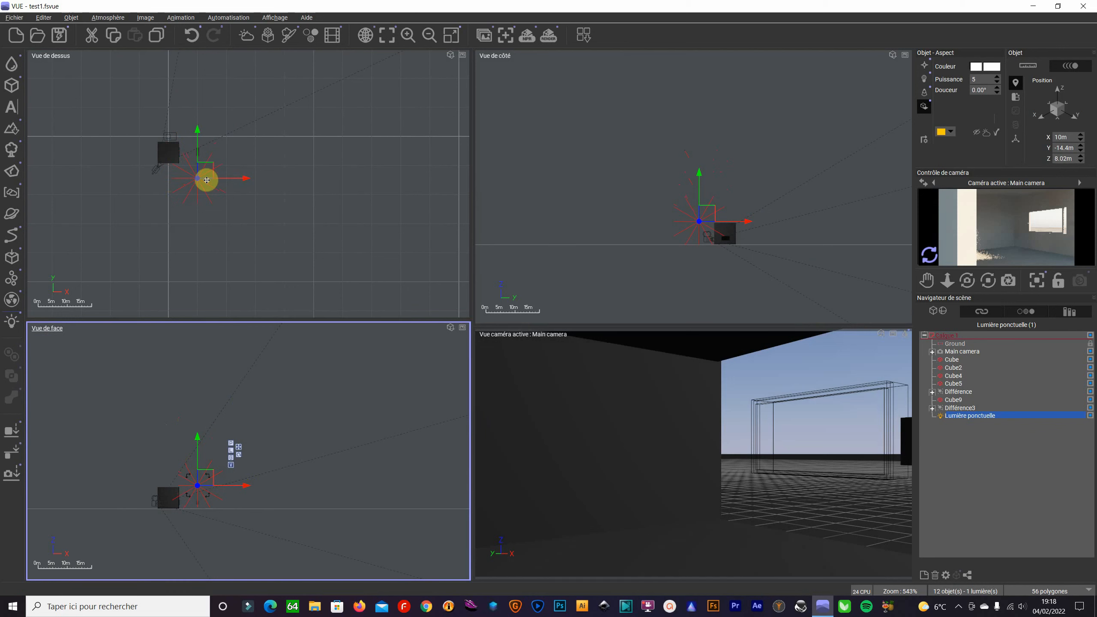
pyautogui.moveTo(201, 181); pyautogui.dragTo(204, 160)
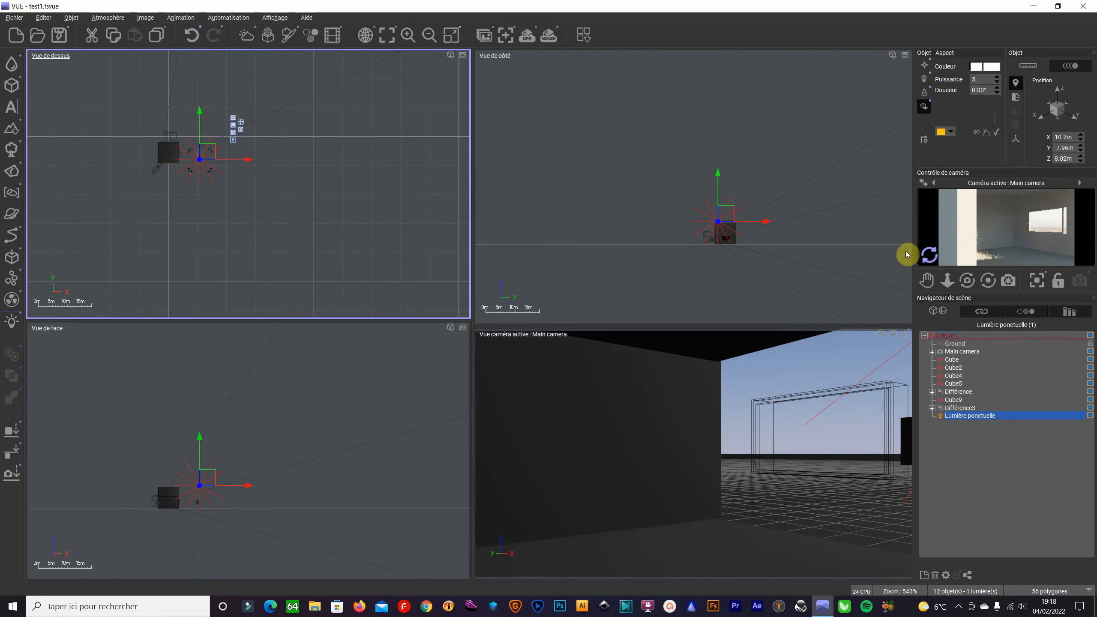
# Step: Refresh the camera preview and save the scene
pyautogui.click(930, 256)
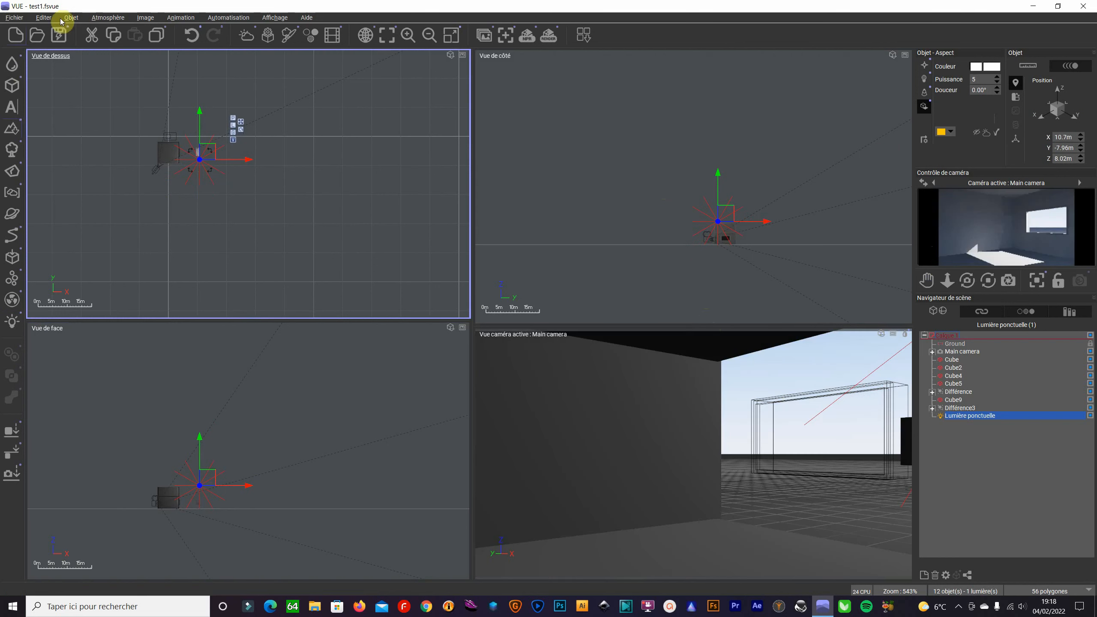
pyautogui.click(15, 17)
pyautogui.click(43, 65)
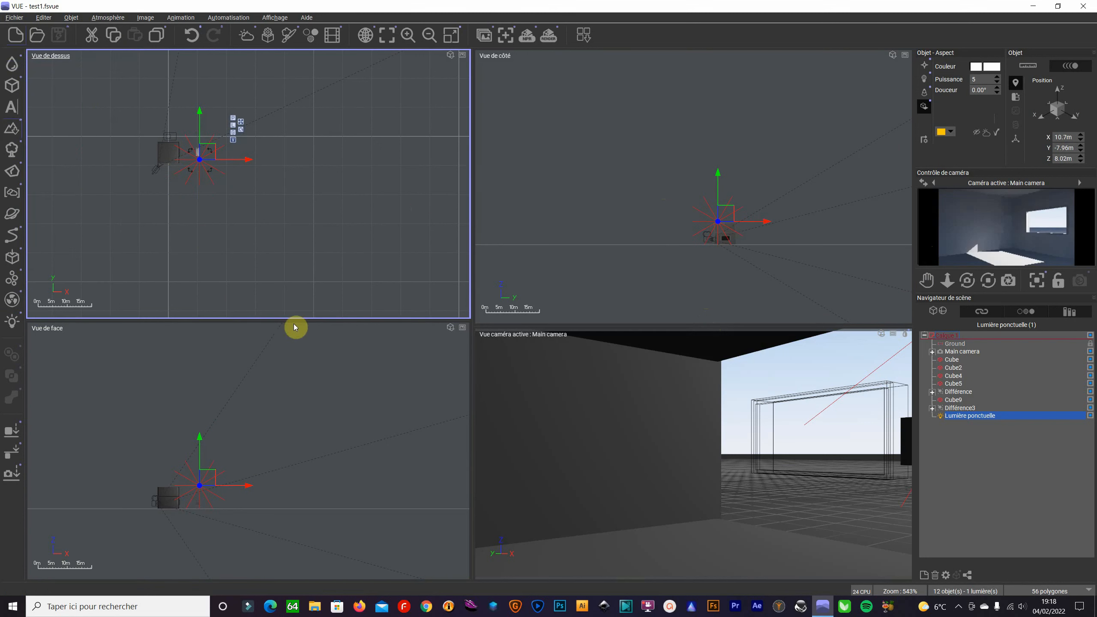
# Step: Narrow the spare block outside the room along X into a thin upright slab at about X 9.56 m
pyautogui.scroll(2, 201, 162)
pyautogui.scroll(6, 201, 162)
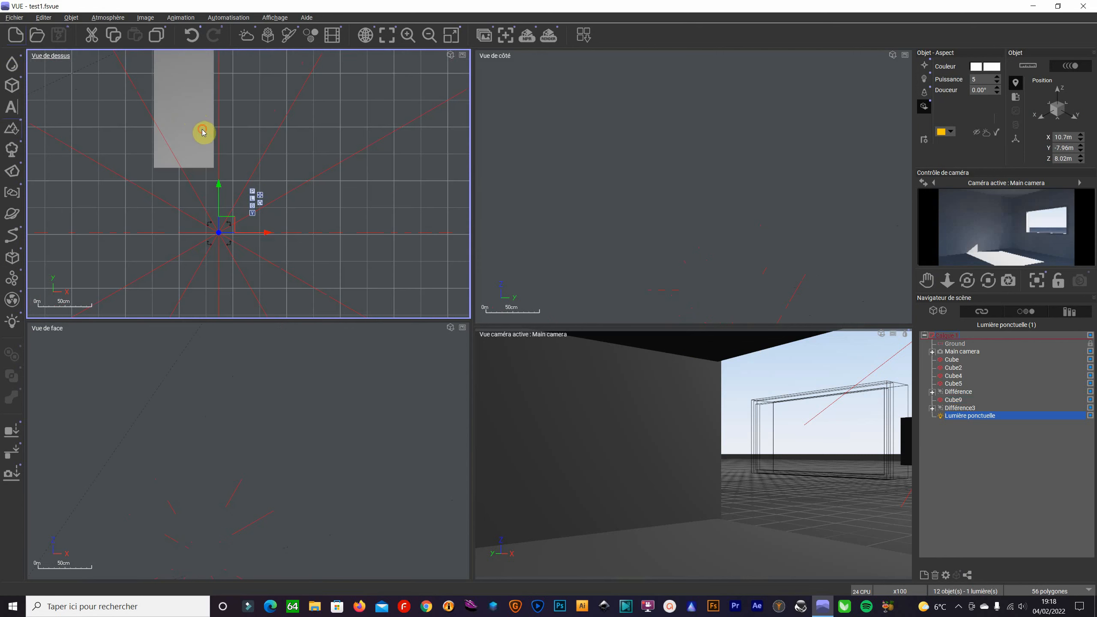
pyautogui.click(202, 129)
pyautogui.scroll(3, 204, 132)
pyautogui.click(332, 498)
pyautogui.scroll(-10, 332, 498)
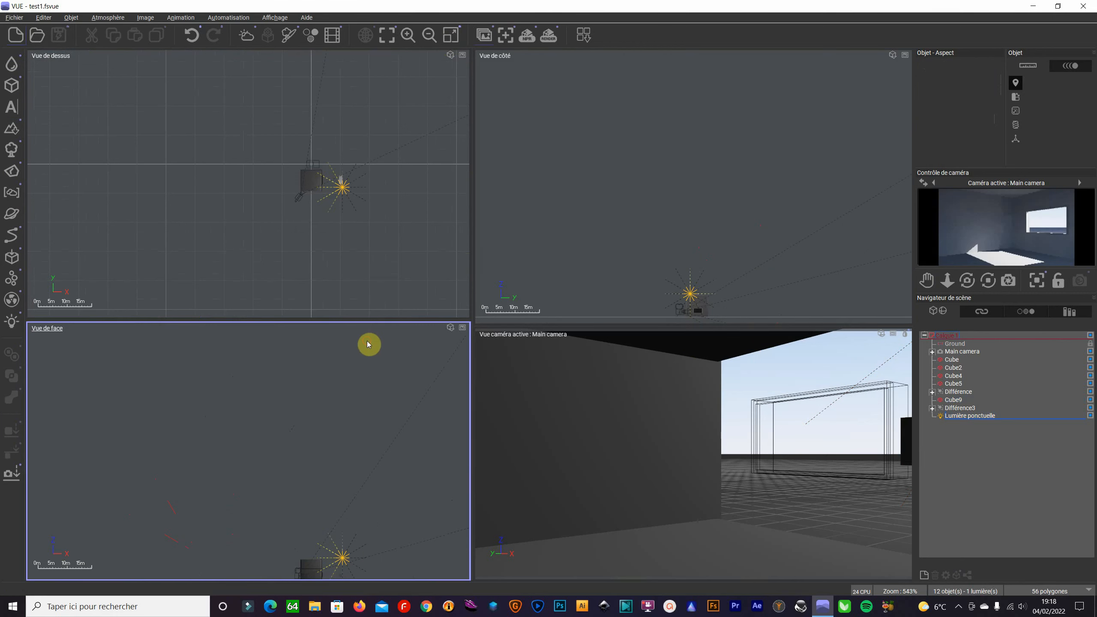
pyautogui.click(450, 39)
pyautogui.scroll(10, 566, 423)
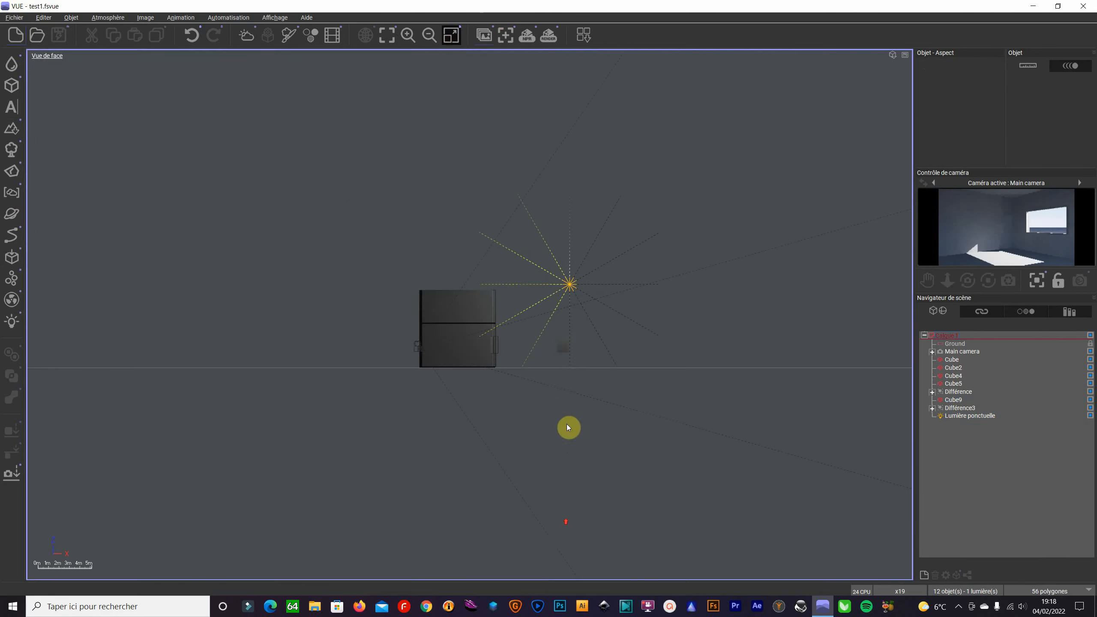
pyautogui.scroll(6, 548, 355)
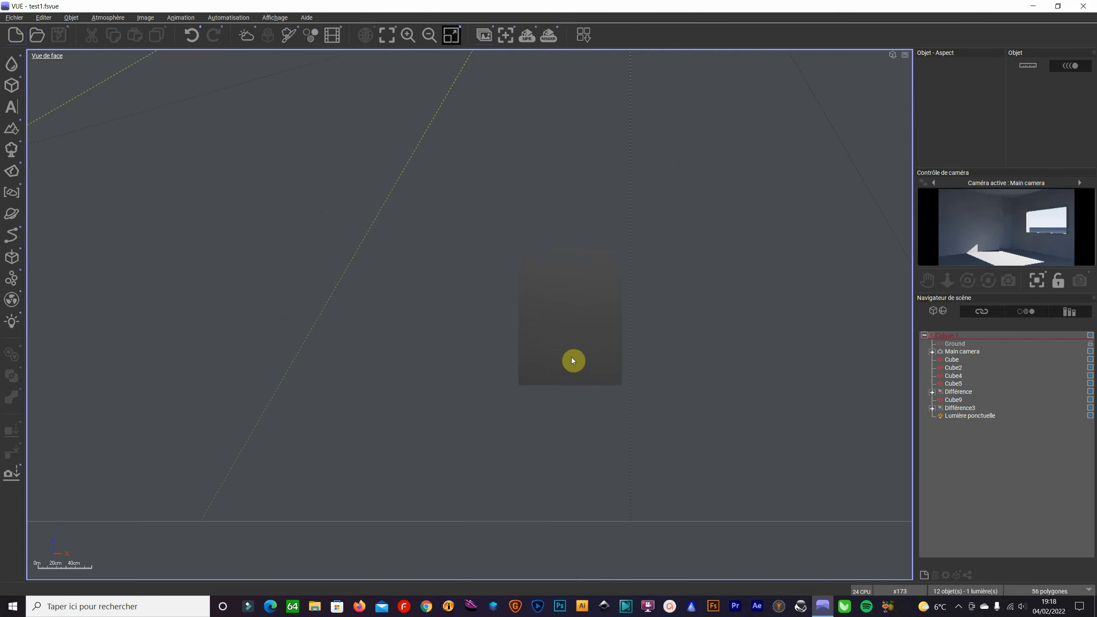
pyautogui.click(571, 359)
pyautogui.scroll(3, 605, 346)
pyautogui.moveTo(648, 287); pyautogui.dragTo(478, 286)
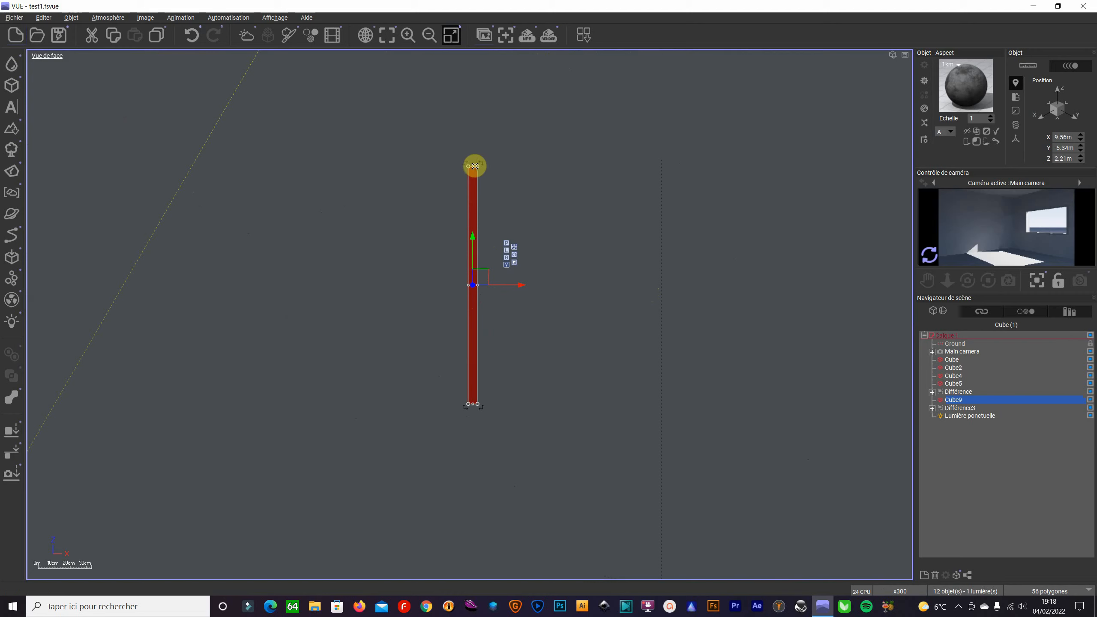
# Step: Reduce the slab's height to form a slim horizontal bar at about Z 1.47 m
pyautogui.moveTo(473, 167); pyautogui.dragTo(457, 399)
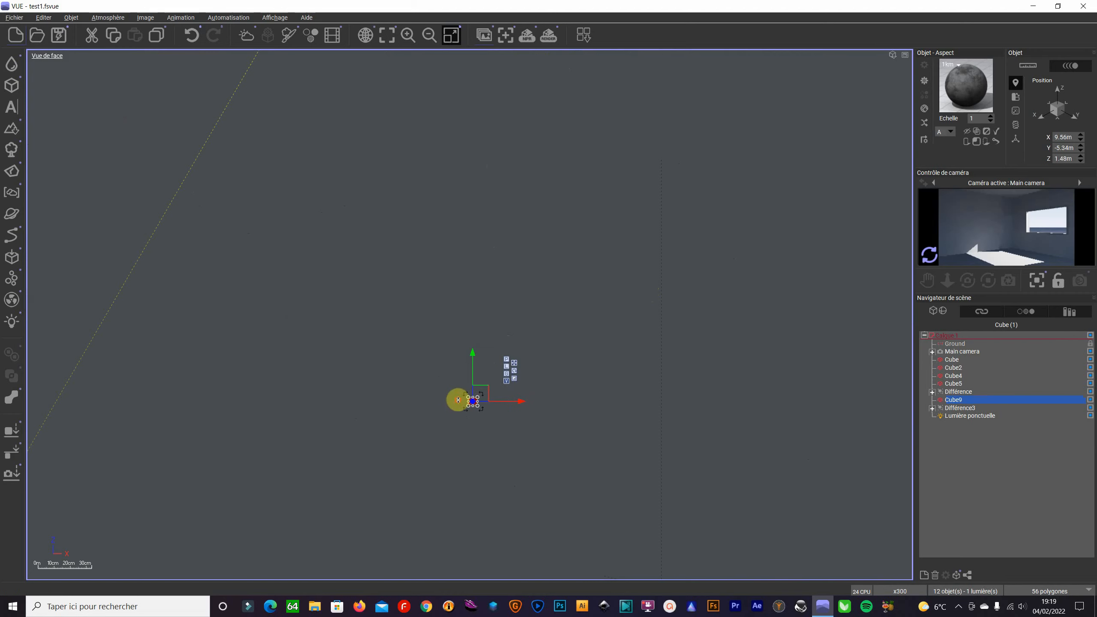
pyautogui.scroll(5, 458, 400)
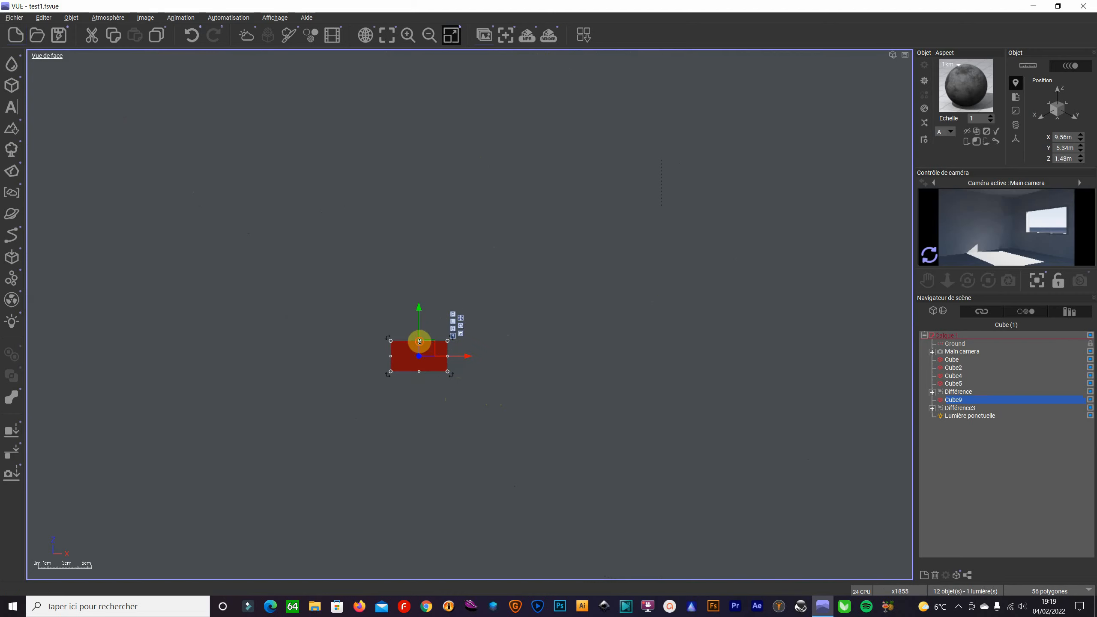
pyautogui.moveTo(419, 341); pyautogui.dragTo(418, 363)
# Step: Move the bar to the window frame's lower edge at about X 3.32 m, Z 1.5 m, and widen it to match the frame's depth
pyautogui.scroll(-7, 493, 407)
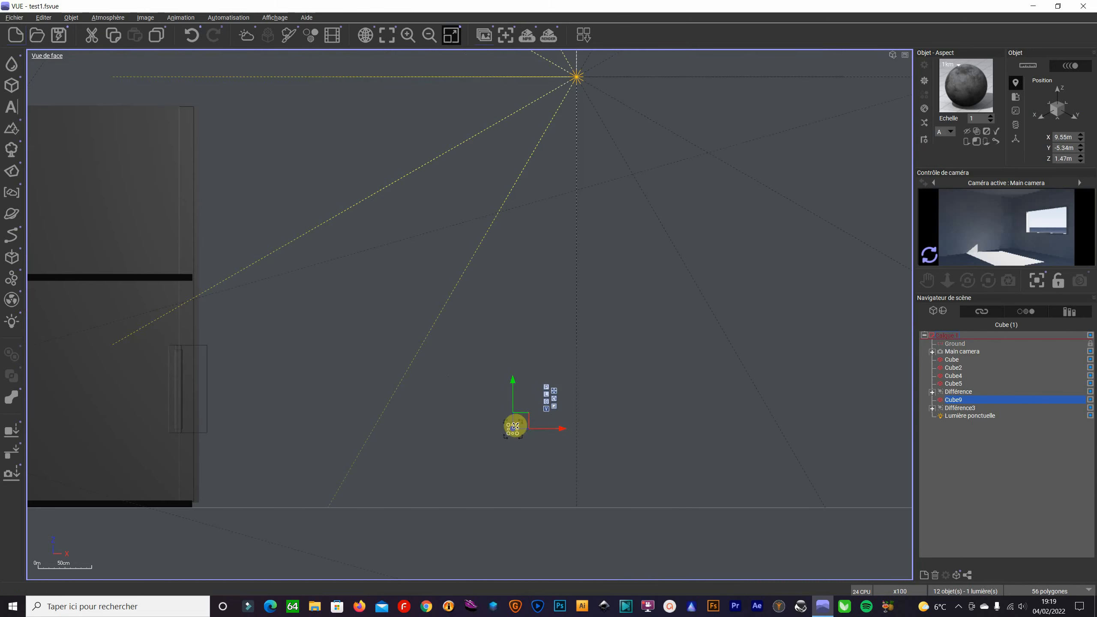
pyautogui.moveTo(526, 427); pyautogui.dragTo(210, 423)
pyautogui.scroll(1, 212, 436)
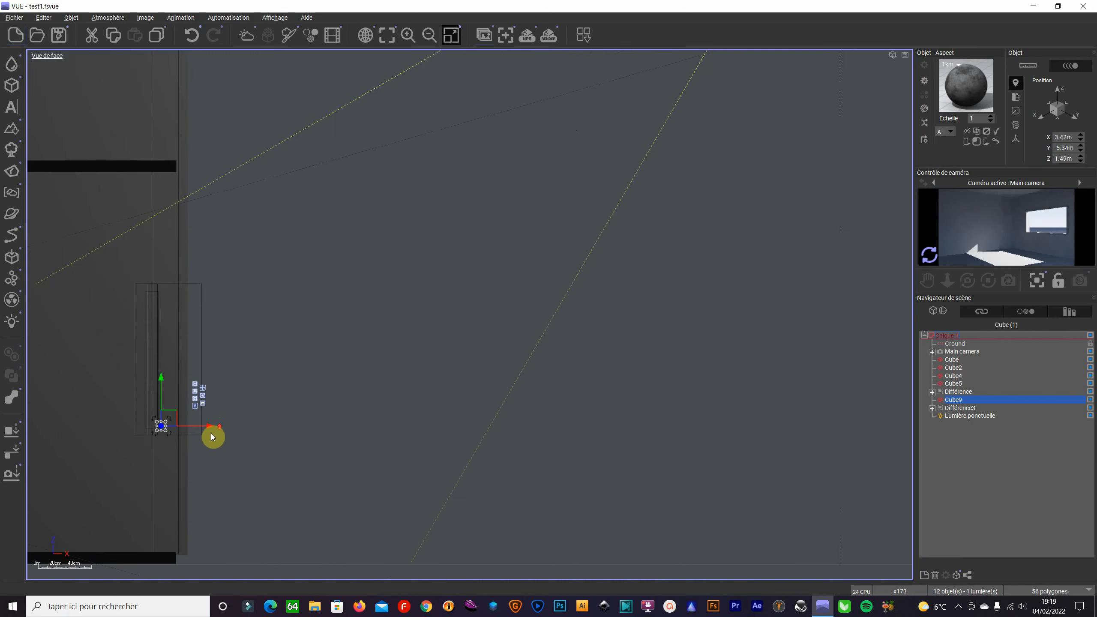
pyautogui.scroll(3, 212, 436)
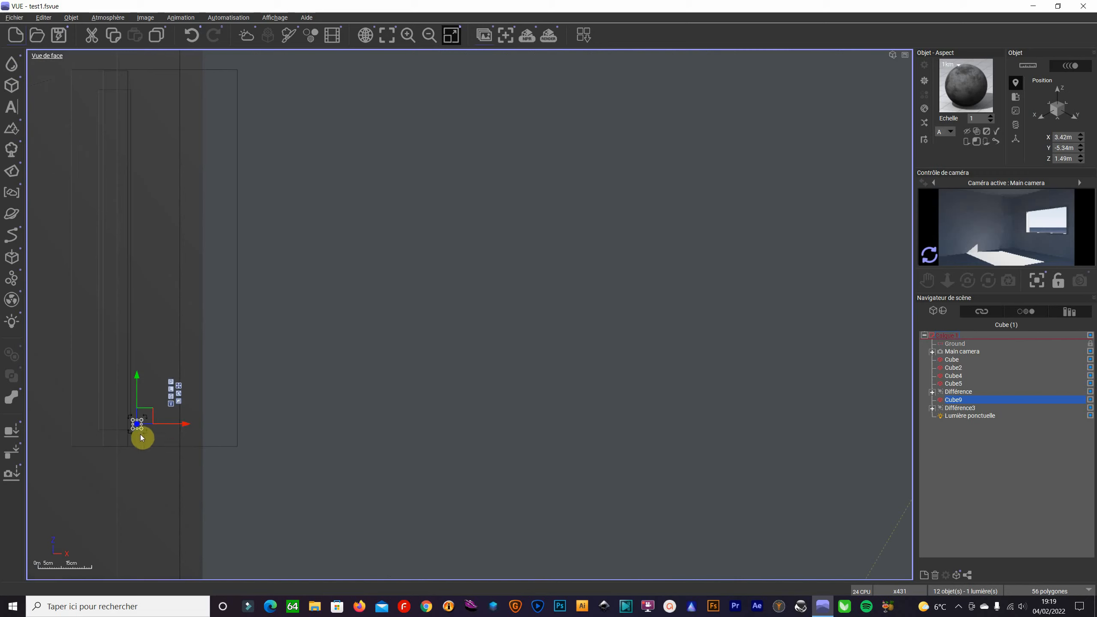
pyautogui.moveTo(141, 420); pyautogui.dragTo(164, 413)
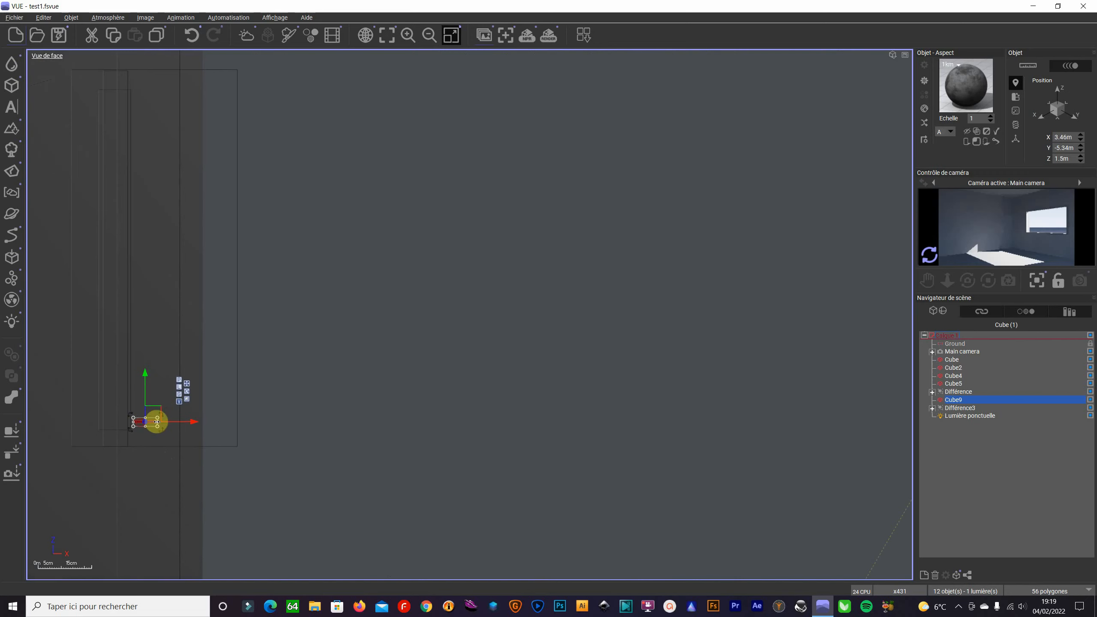
pyautogui.moveTo(150, 423); pyautogui.dragTo(119, 423)
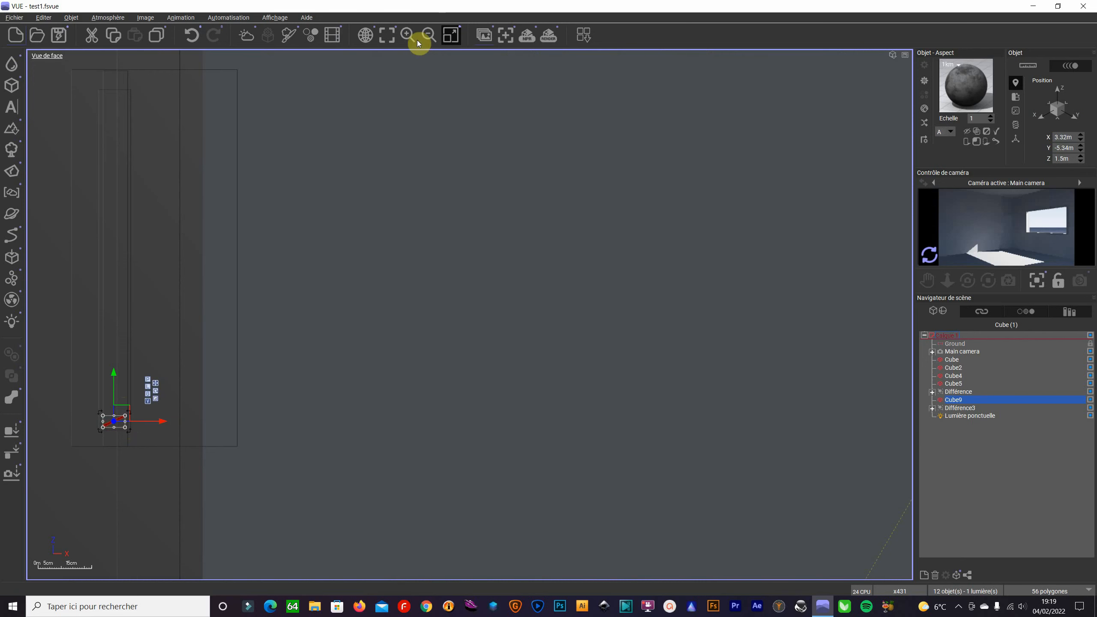
# Step: Shorten the bar at both ends along Y to fit within the window frame's width, centred at about Y -5.28 m
pyautogui.click(450, 36)
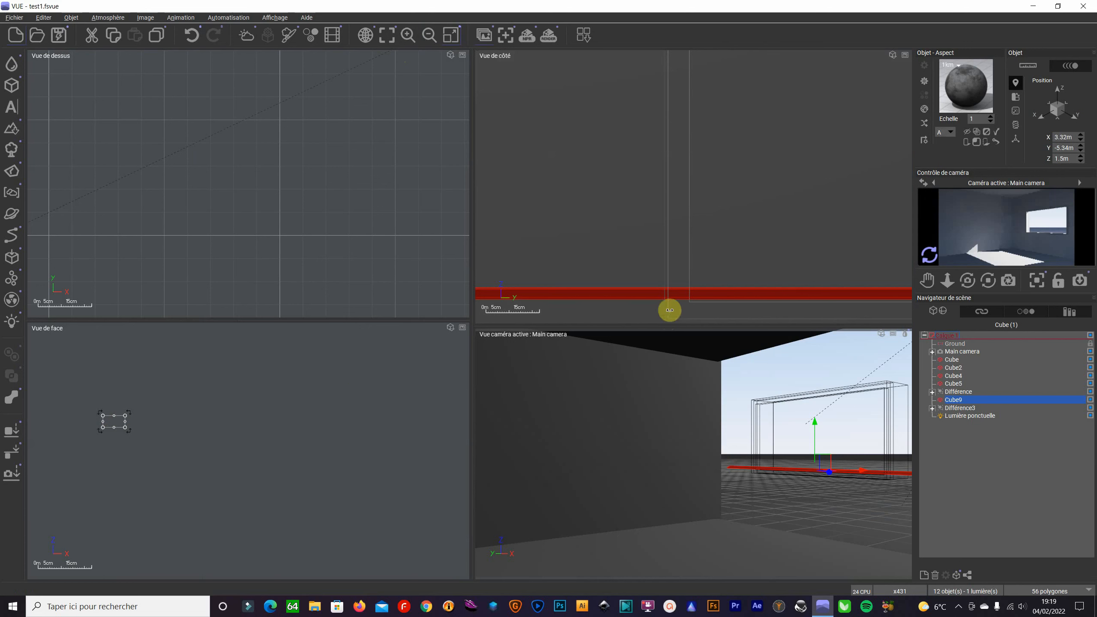
pyautogui.click(769, 306)
pyautogui.scroll(-4, 770, 306)
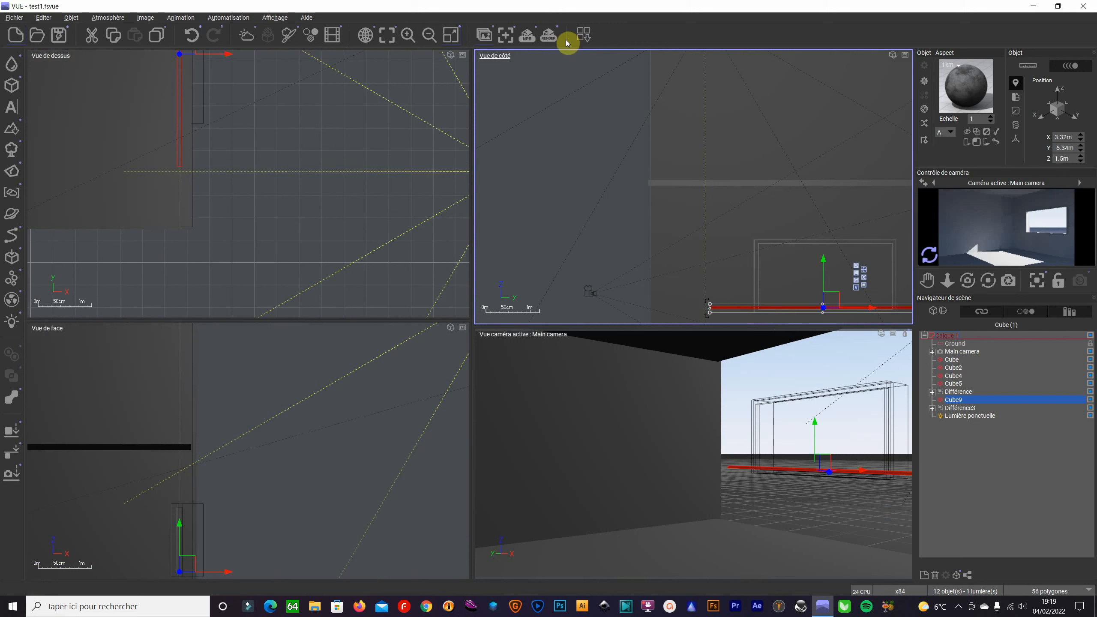
pyautogui.click(542, 132)
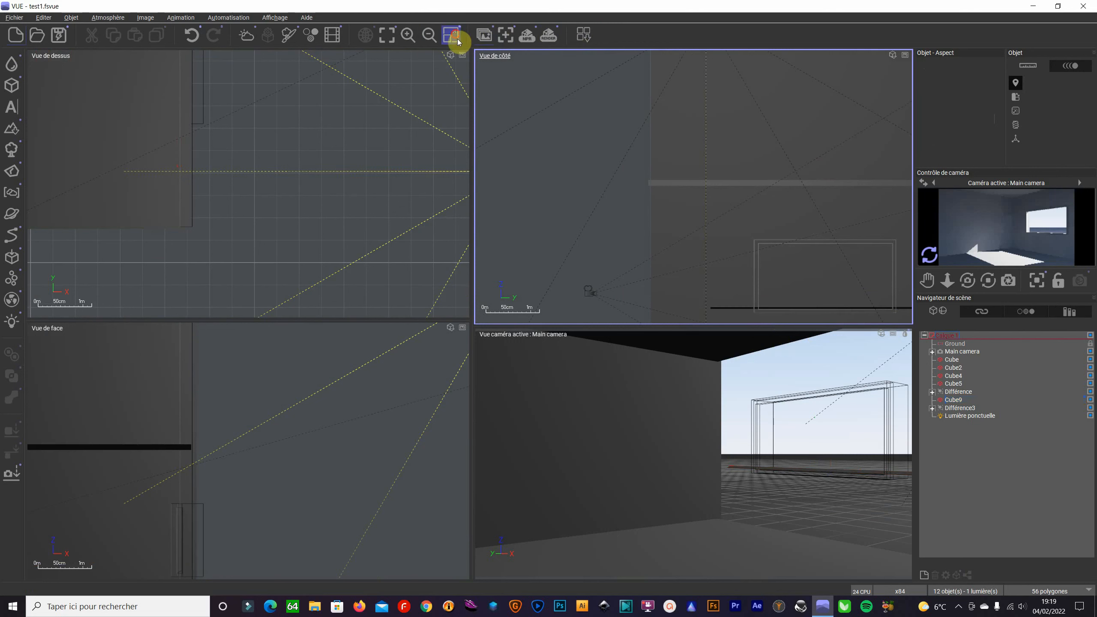
pyautogui.click(452, 35)
pyautogui.scroll(4, 683, 451)
pyautogui.scroll(2, 689, 426)
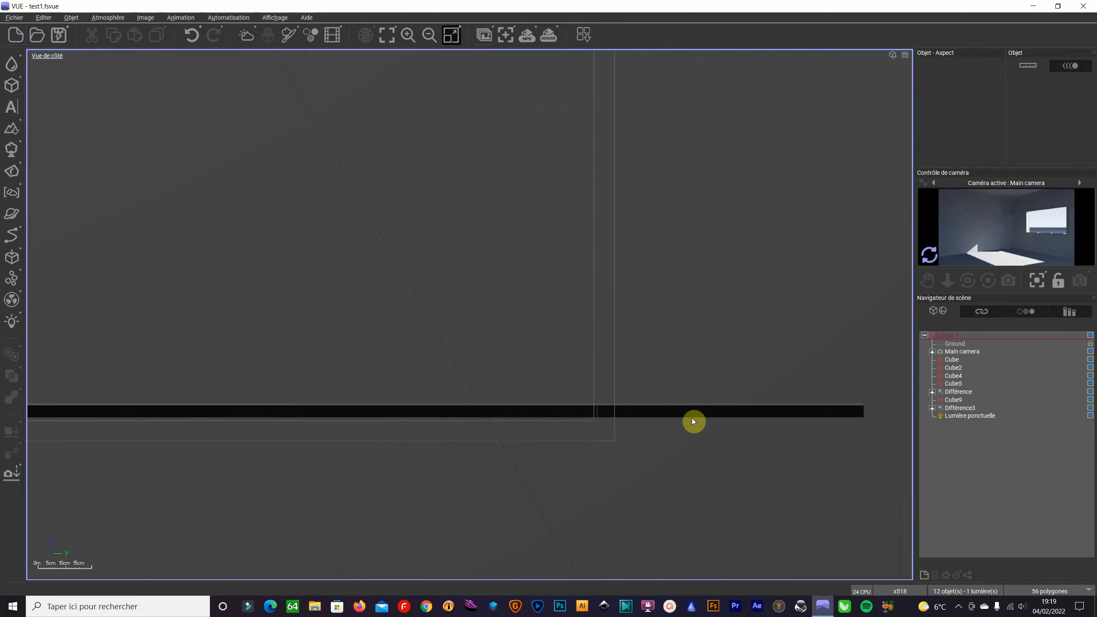
pyautogui.click(694, 415)
pyautogui.scroll(-5, 708, 413)
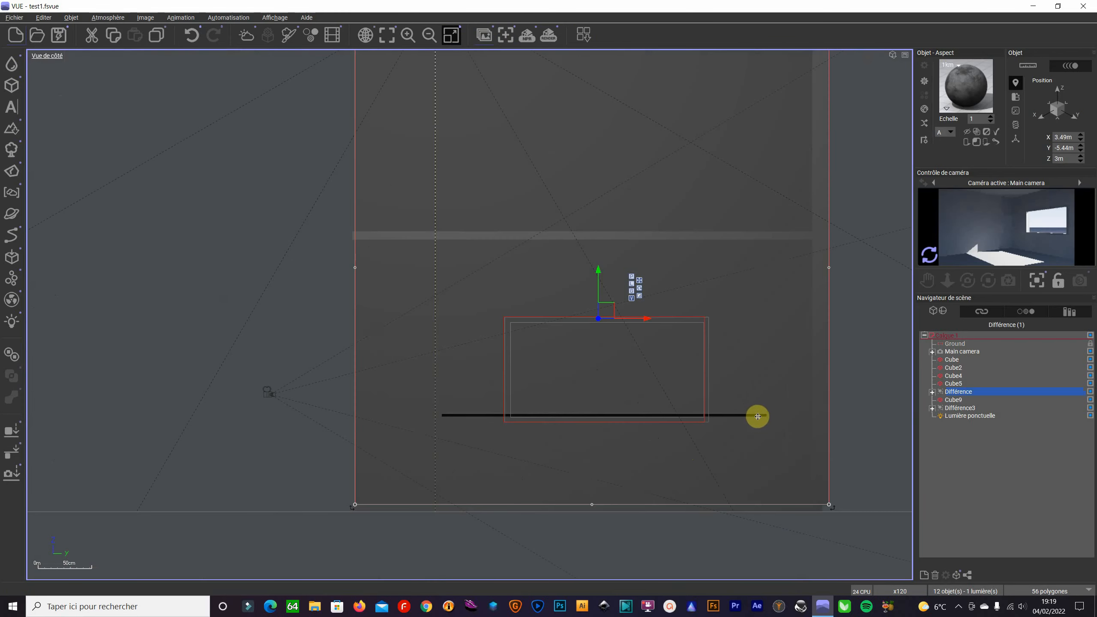
pyautogui.click(960, 408)
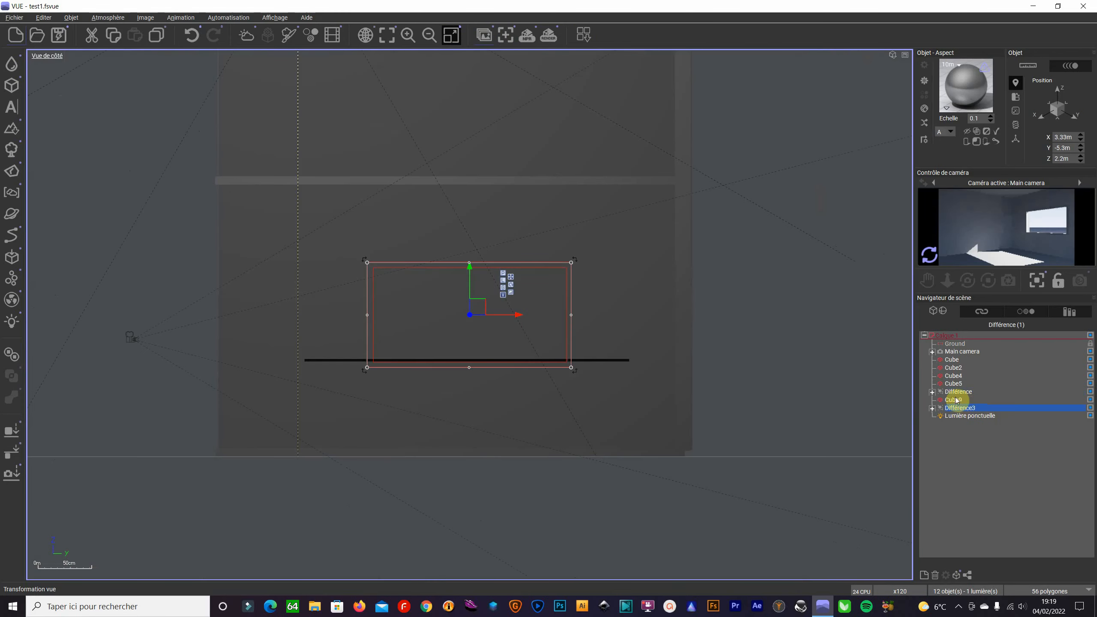
pyautogui.click(959, 384)
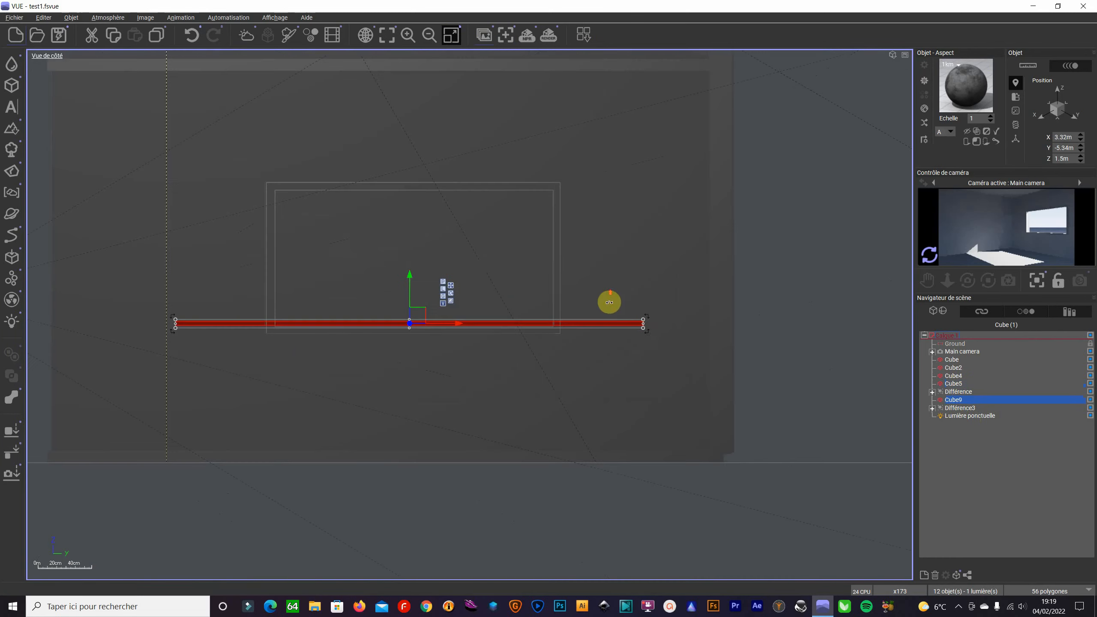
pyautogui.moveTo(643, 324); pyautogui.dragTo(552, 313)
pyautogui.moveTo(173, 322); pyautogui.dragTo(279, 323)
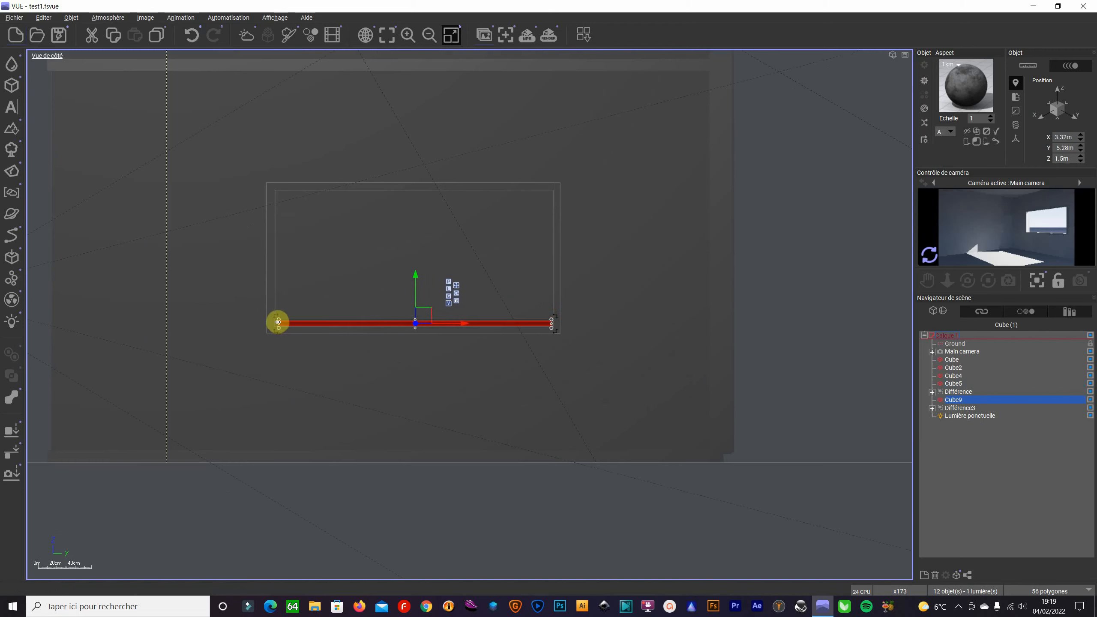
# Step: Trim the bar's ends so it sits just inside the frame opening, centred at about Y -5.29 m
pyautogui.click(317, 352)
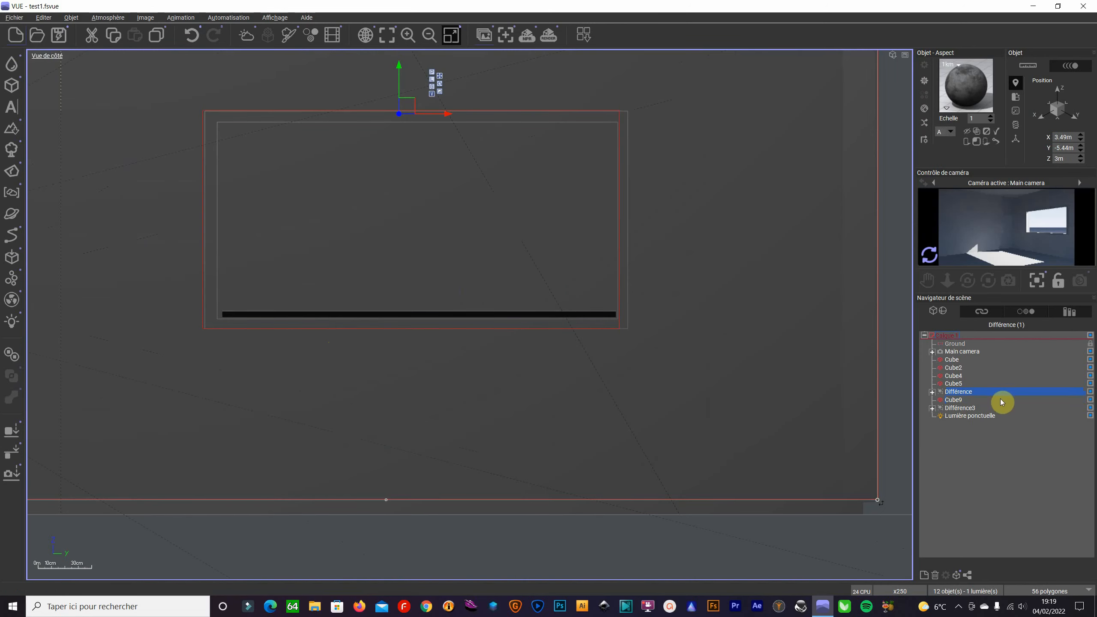
pyautogui.click(968, 384)
pyautogui.click(959, 402)
pyautogui.scroll(2, 328, 316)
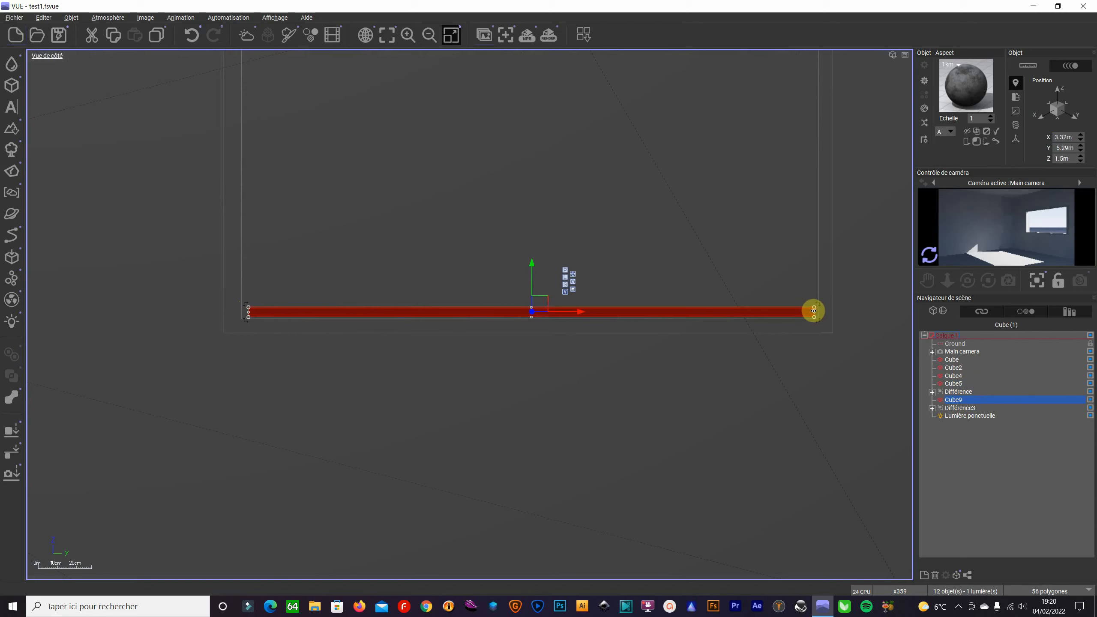
pyautogui.click(829, 342)
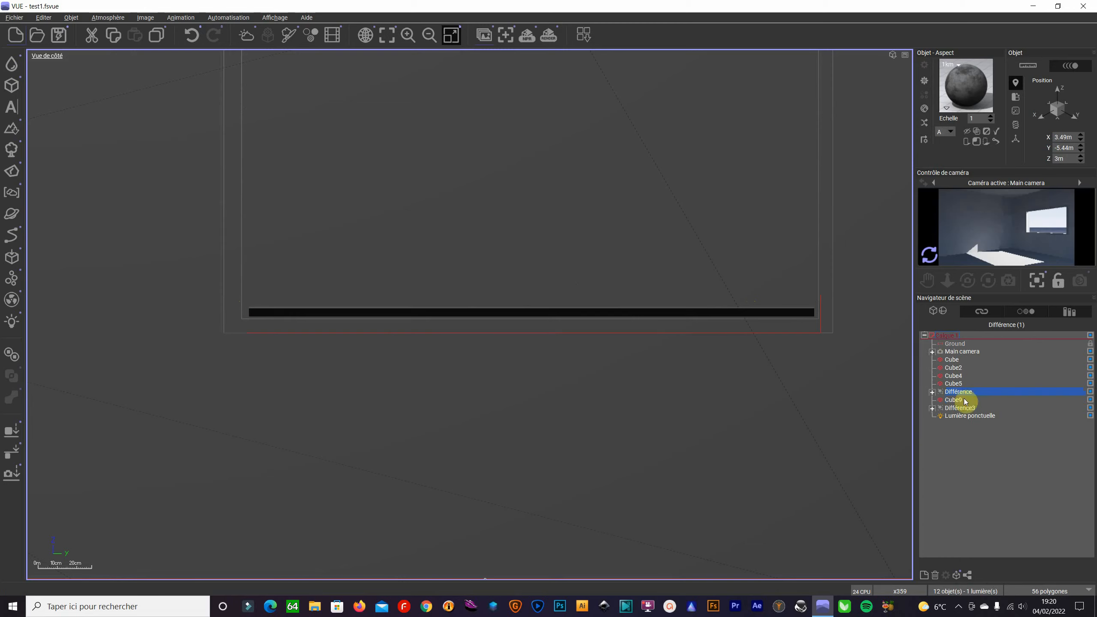
pyautogui.click(966, 383)
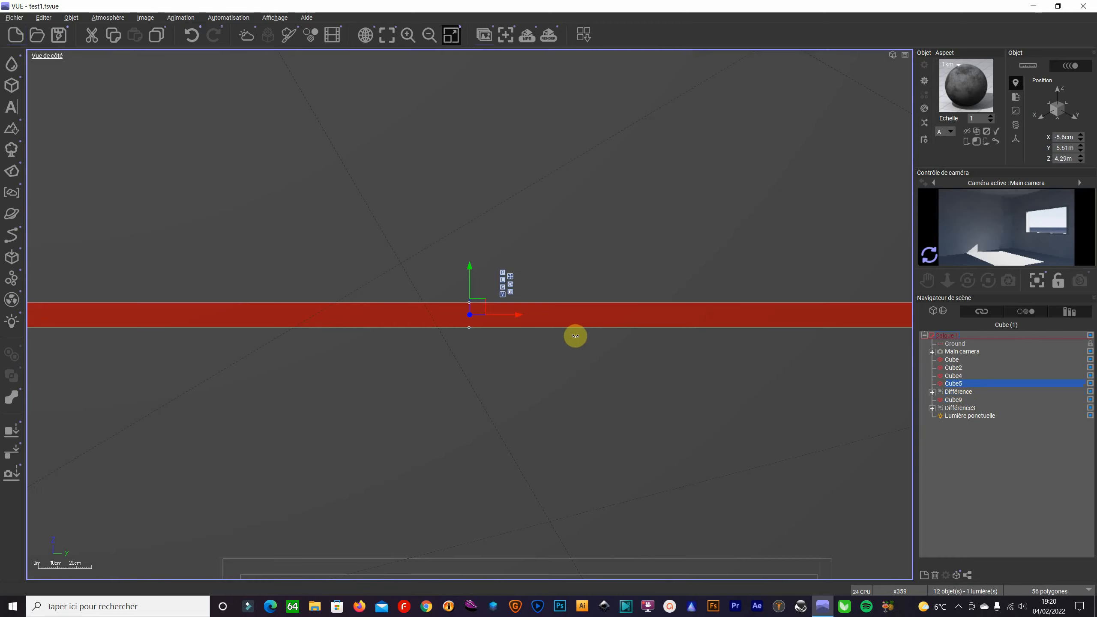
pyautogui.click(960, 399)
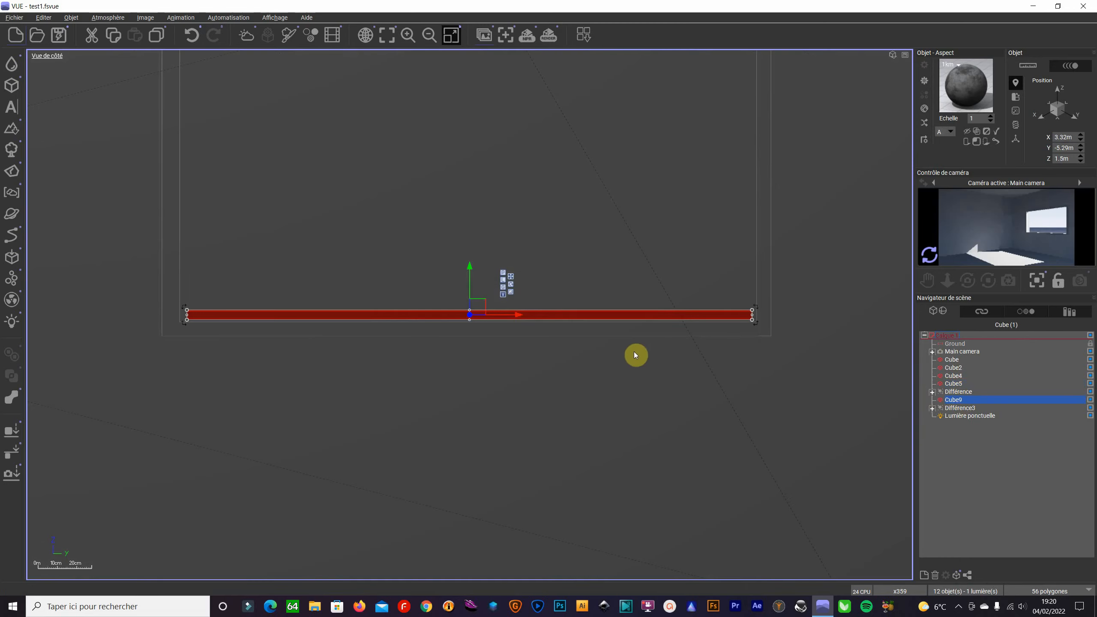
pyautogui.moveTo(753, 316); pyautogui.dragTo(751, 315)
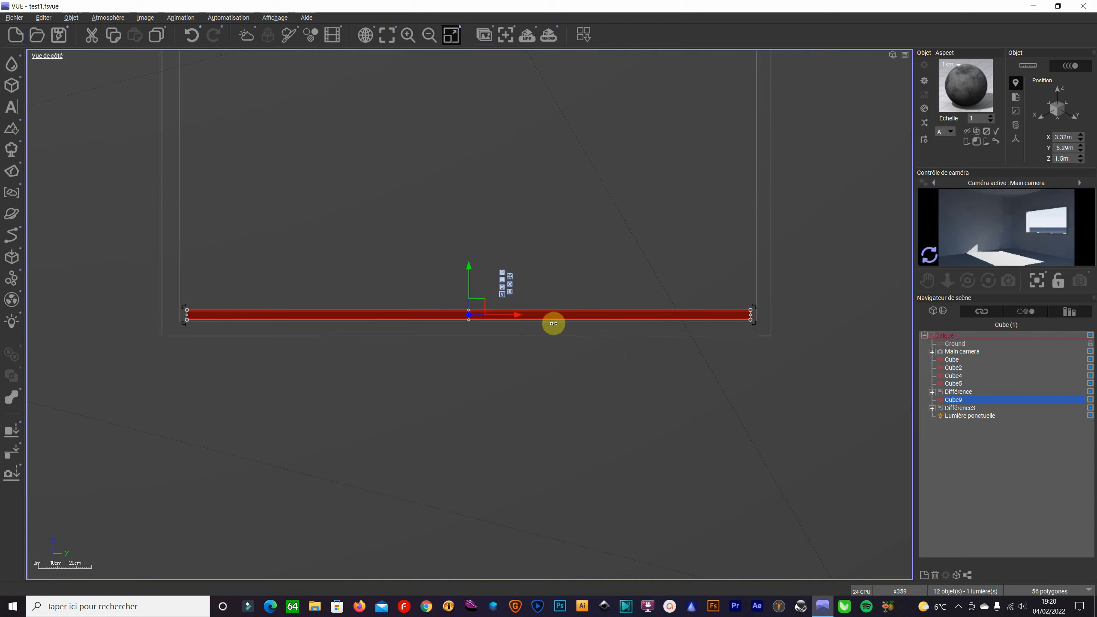
# Step: Adjust the slanted bar Cube9 slightly in the front view to fit within the window frame's depth
pyautogui.click(461, 31)
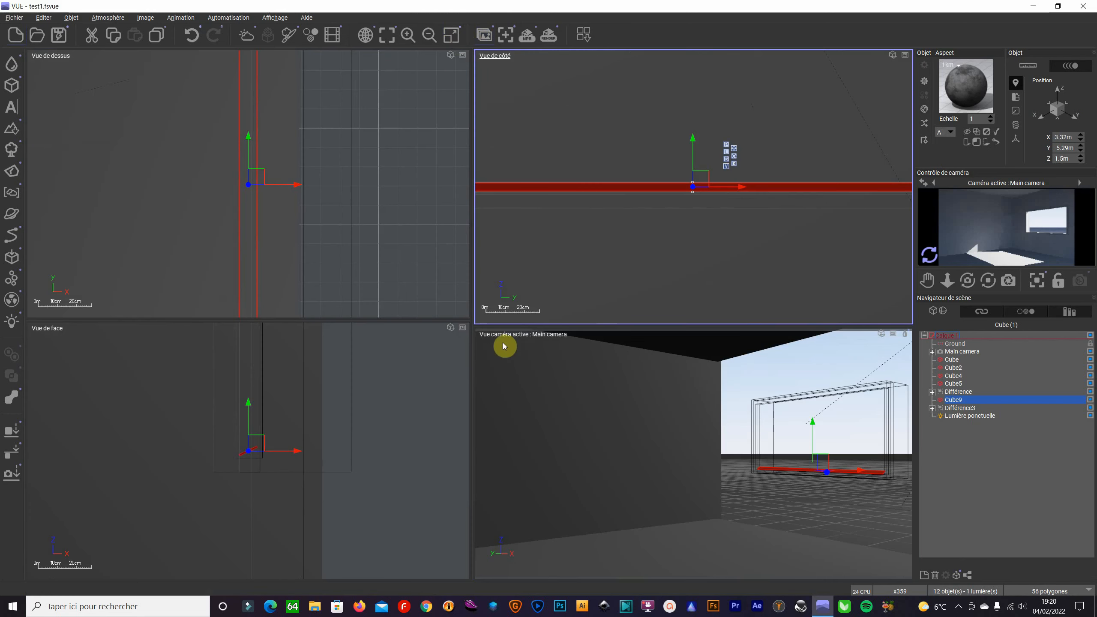
pyautogui.scroll(2, 258, 451)
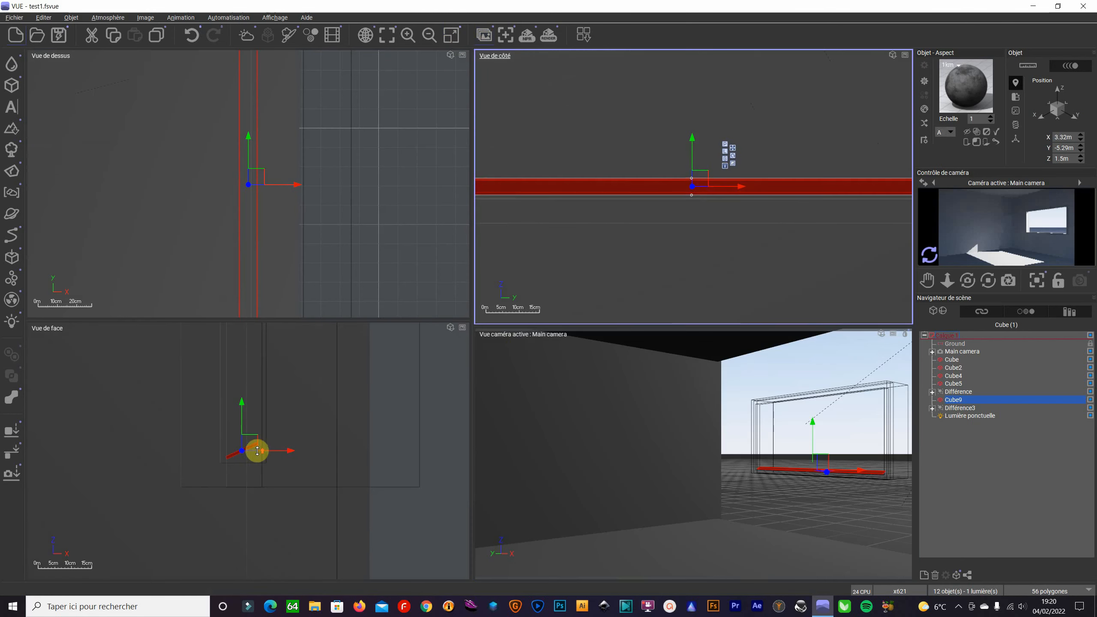
pyautogui.scroll(-5, 257, 451)
pyautogui.click(380, 355)
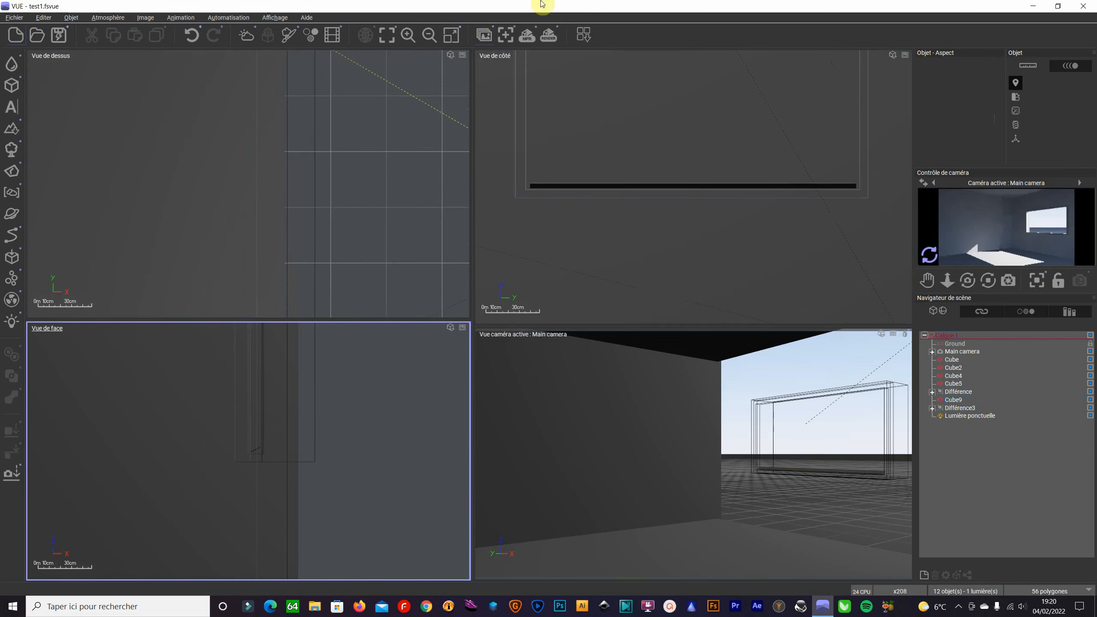
pyautogui.click(452, 35)
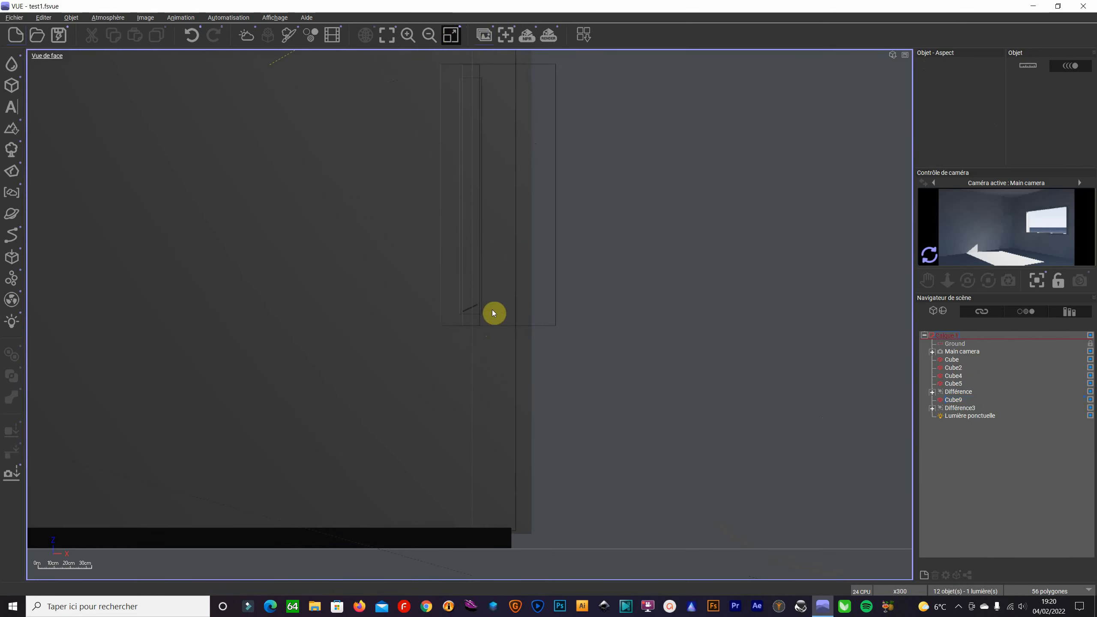
pyautogui.click(475, 308)
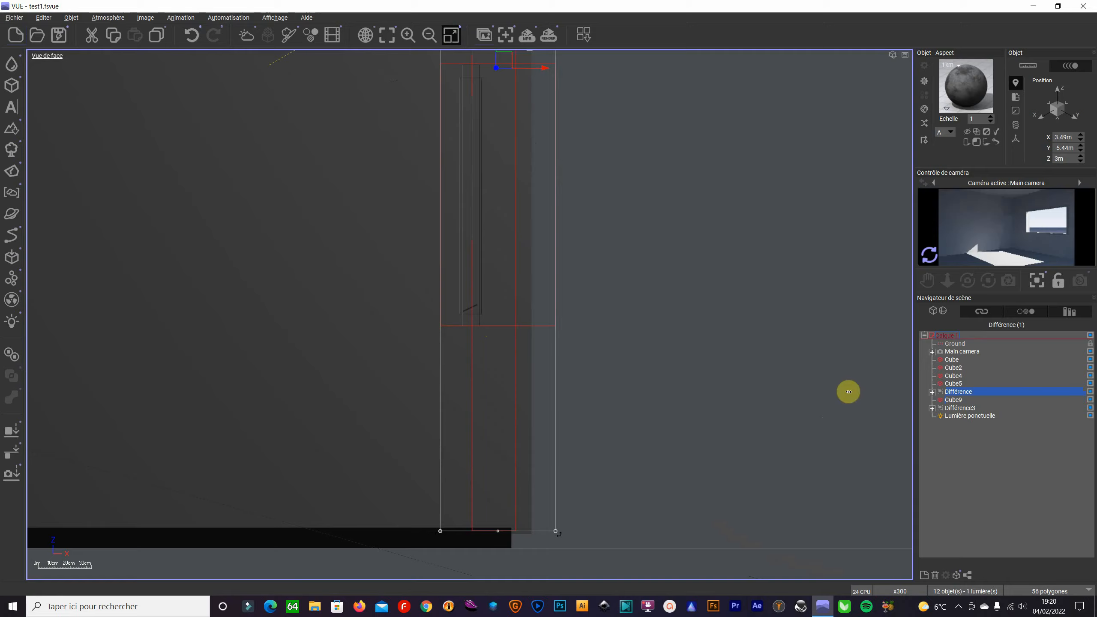
pyautogui.click(654, 344)
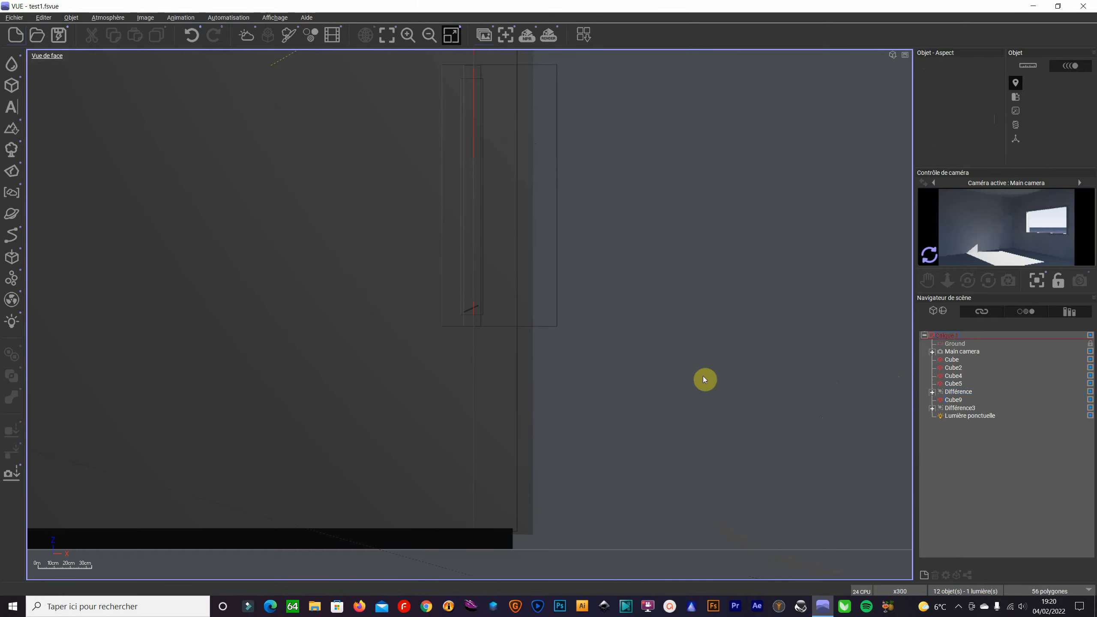
pyautogui.click(962, 399)
pyautogui.moveTo(492, 316); pyautogui.dragTo(488, 315)
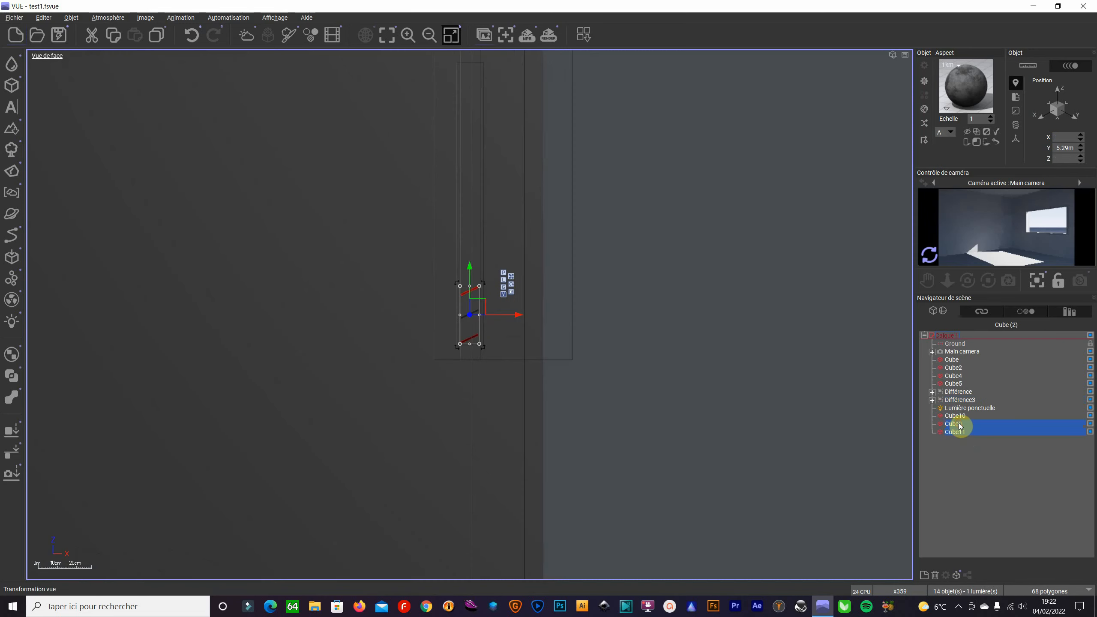
pyautogui.keyDown('ctrl'); pyautogui.click(964, 416); pyautogui.keyUp('ctrl')
pyautogui.rightClick(963, 416)
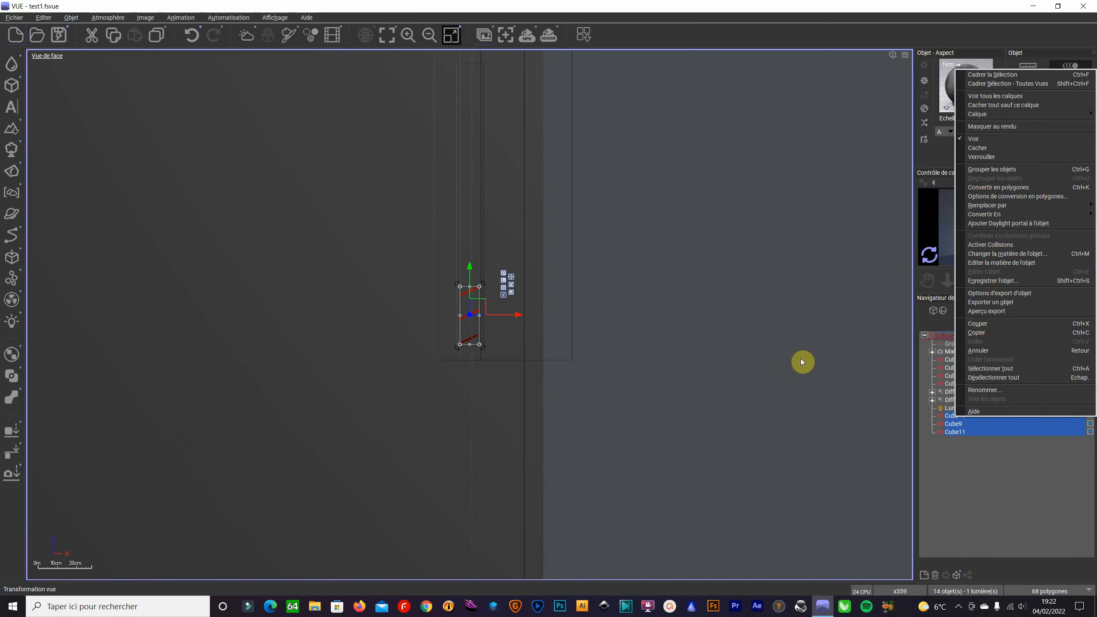
pyautogui.click(766, 391)
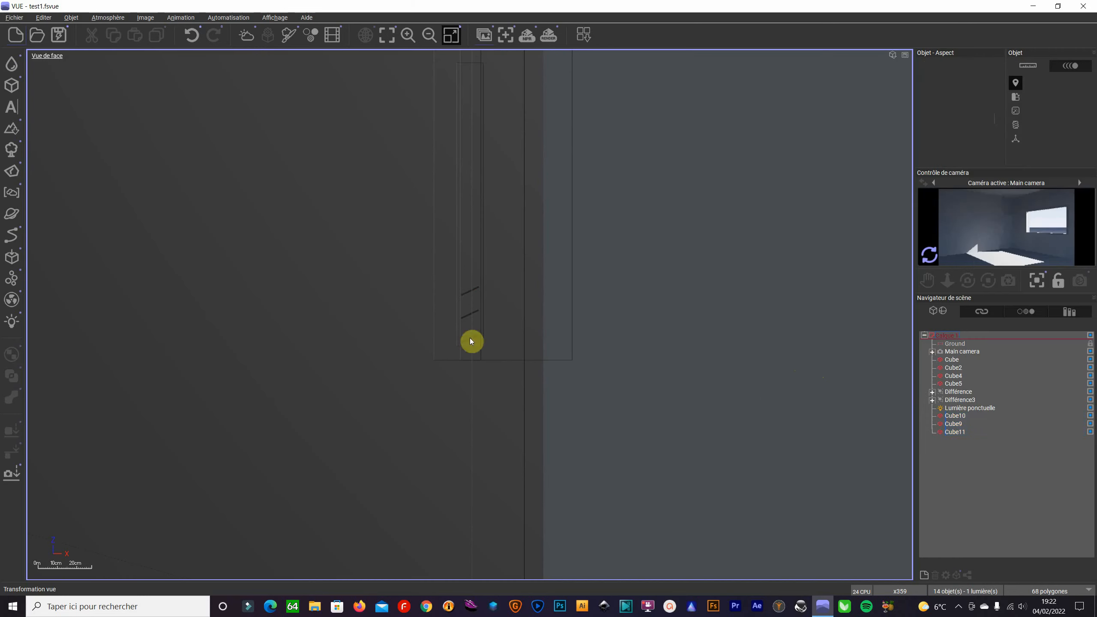
pyautogui.moveTo(967, 432); pyautogui.dragTo(961, 421)
pyautogui.click(962, 431)
pyautogui.keyDown('ctrl'); pyautogui.click(960, 424); pyautogui.keyUp('ctrl')
pyautogui.keyDown('ctrl'); pyautogui.click(963, 415); pyautogui.keyUp('ctrl')
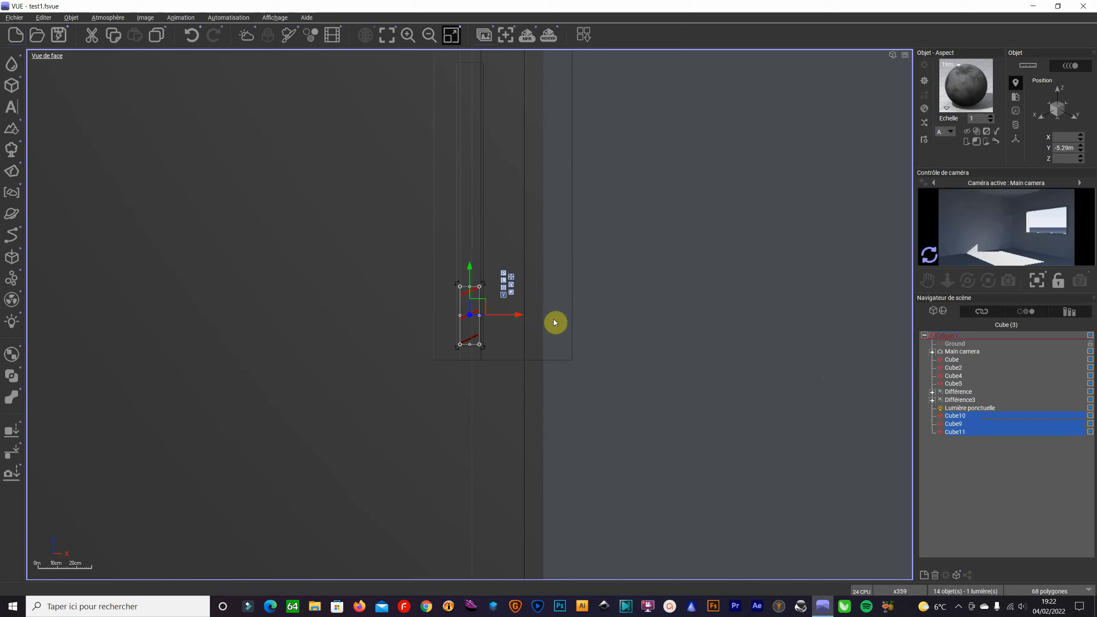
pyautogui.click(475, 298)
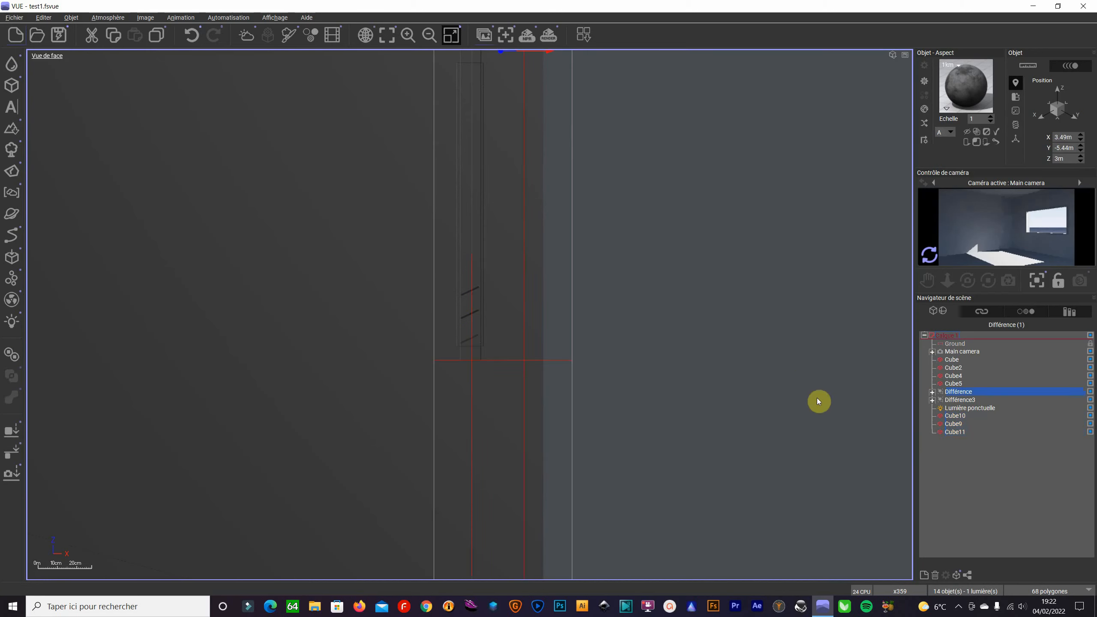
# Step: Select the three slanted bars Cube9, Cube10 and Cube11 together
pyautogui.click(960, 432)
pyautogui.keyDown('ctrl'); pyautogui.click(960, 424); pyautogui.keyUp('ctrl')
pyautogui.keyDown('ctrl'); pyautogui.click(963, 416); pyautogui.keyUp('ctrl')
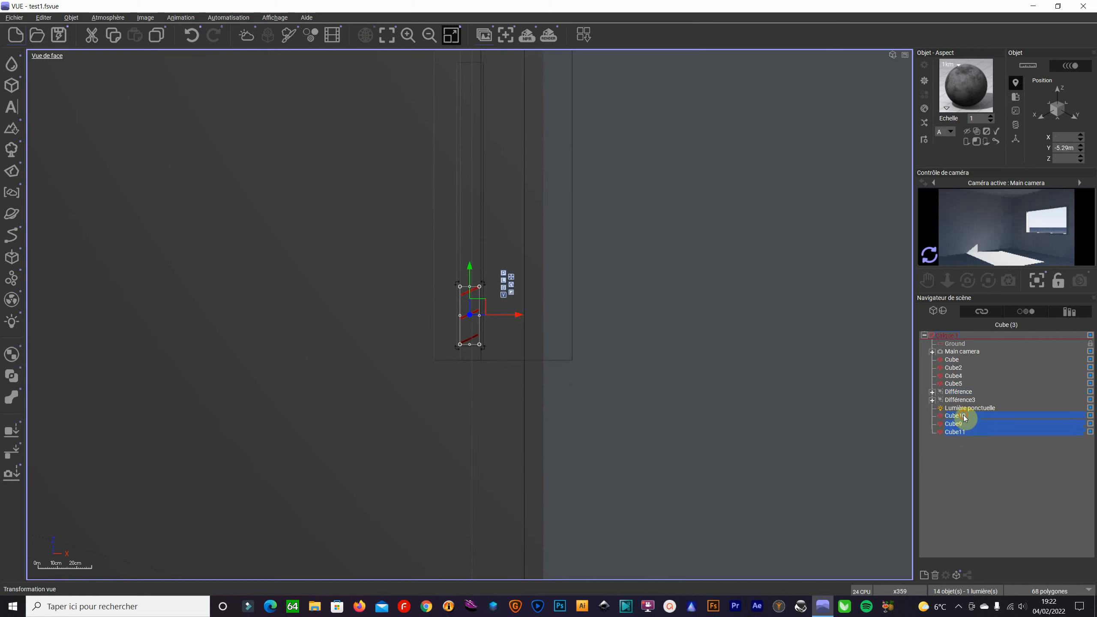
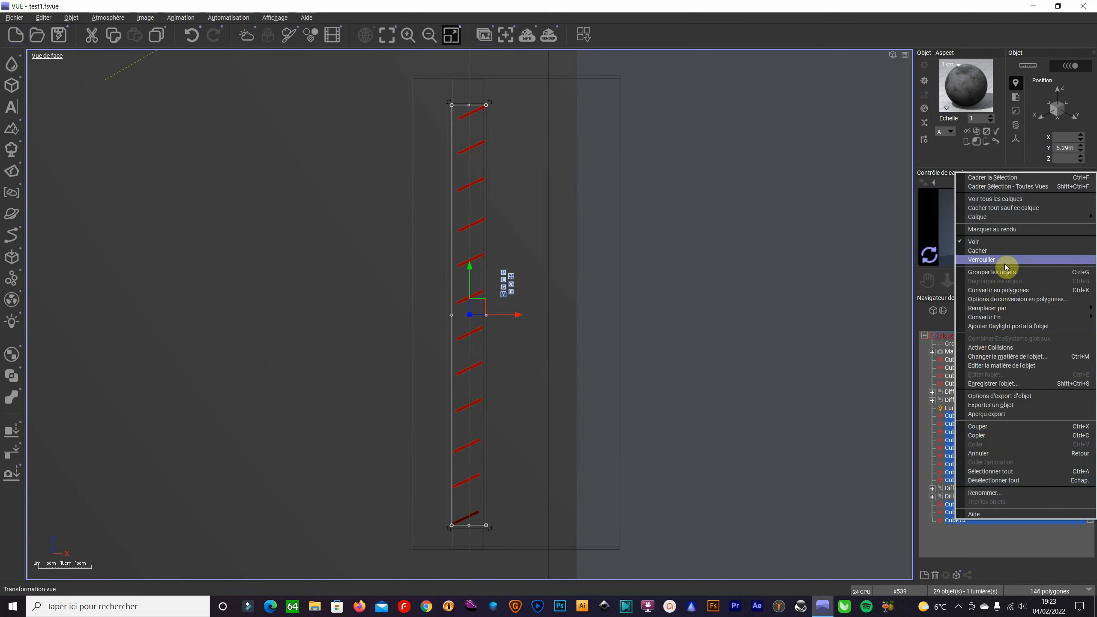
# Step: Group all the slanted window slats into one object and refresh the camera preview
pyautogui.click(1003, 272)
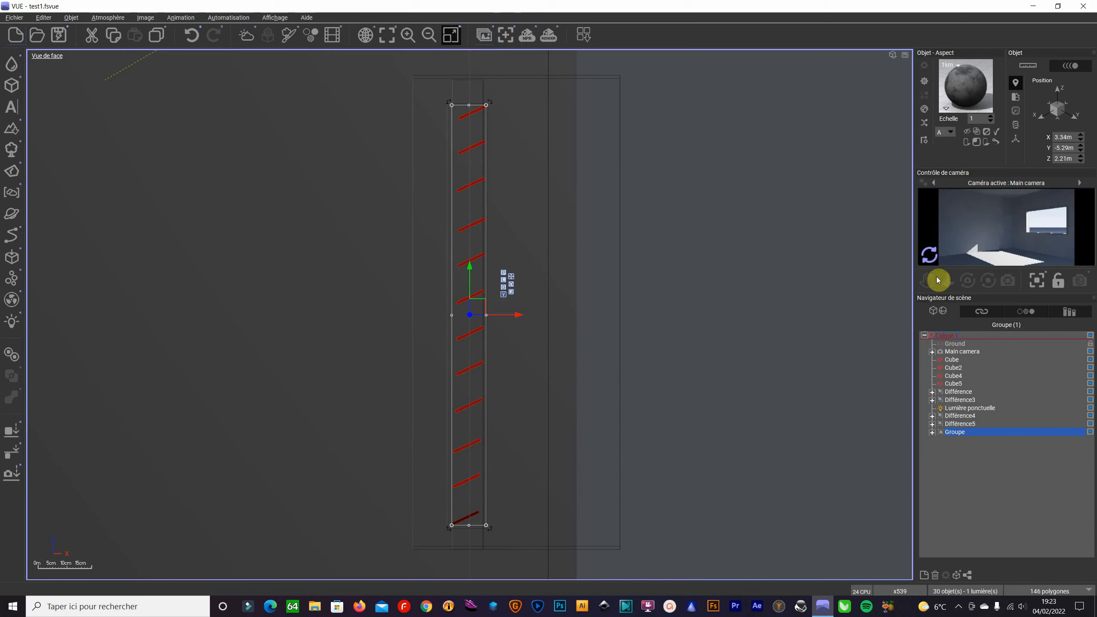
pyautogui.click(927, 258)
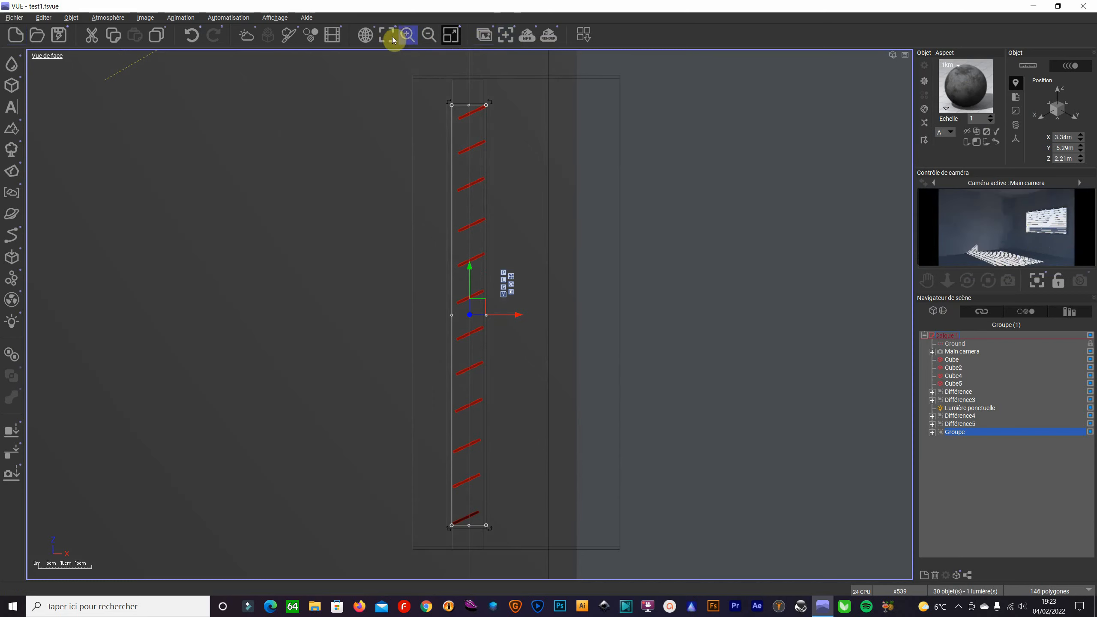
# Step: Render the main camera view to check the light through the blinds, then close the post-render options
pyautogui.click(451, 35)
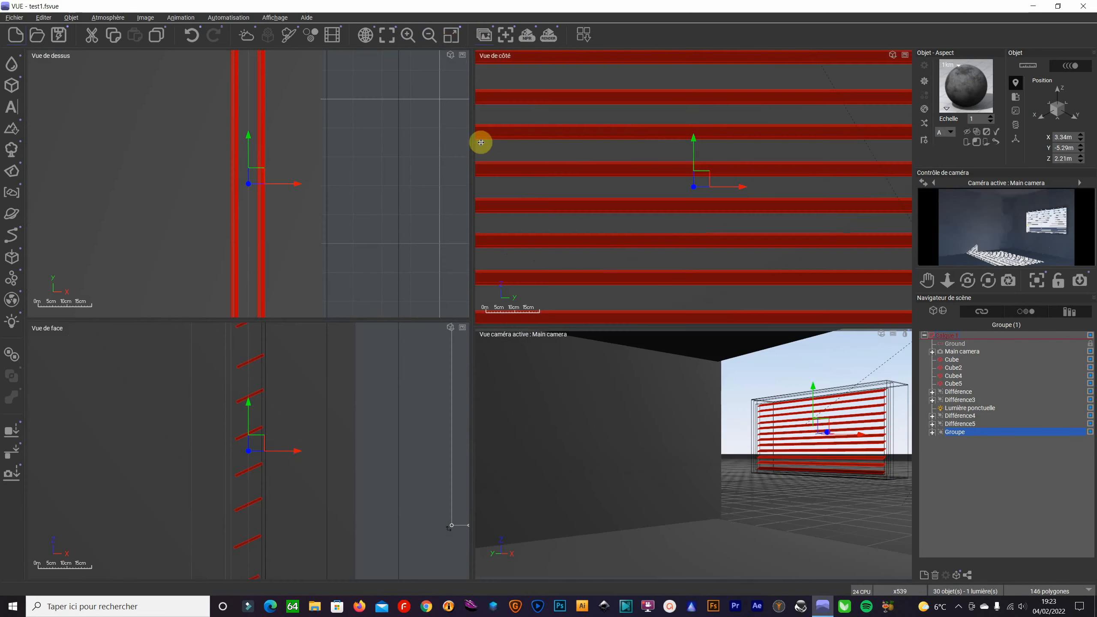
pyautogui.click(893, 335)
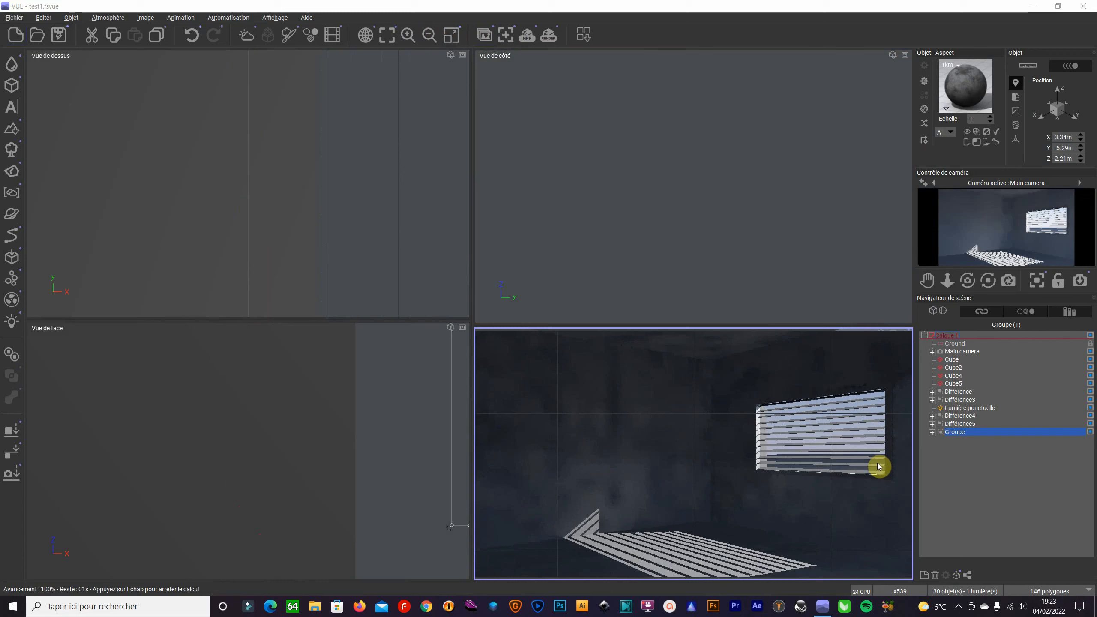
pyautogui.click(626, 258)
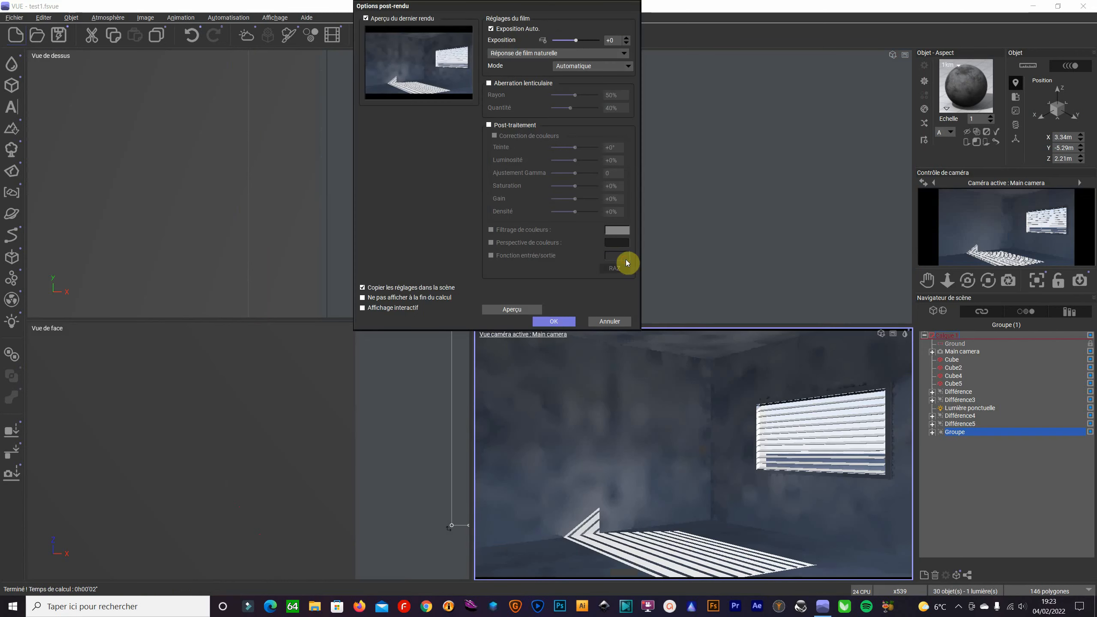
pyautogui.click(520, 302)
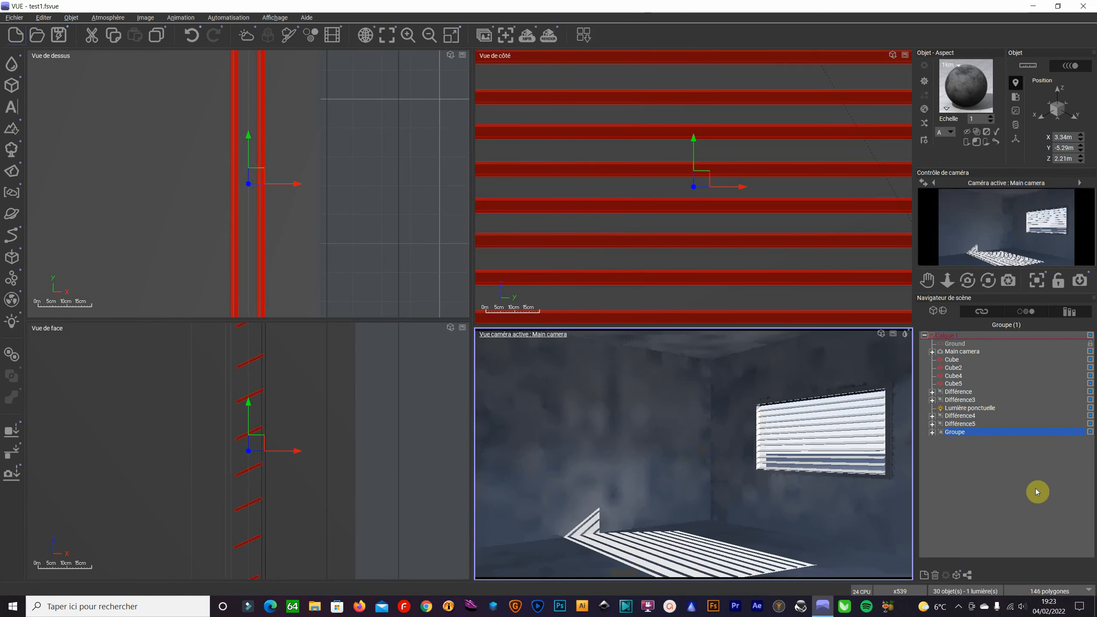
# Step: Examine the point light's shadow, lens flare and volumetric settings, then close the light editor without changes
pyautogui.click(971, 408)
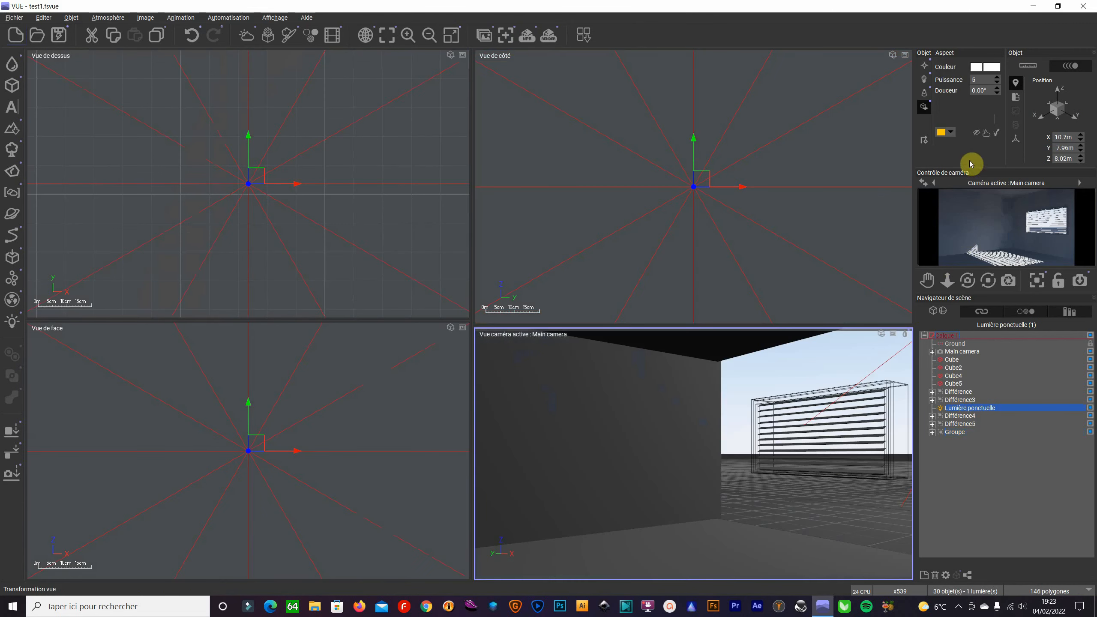
pyautogui.doubleClick(965, 410)
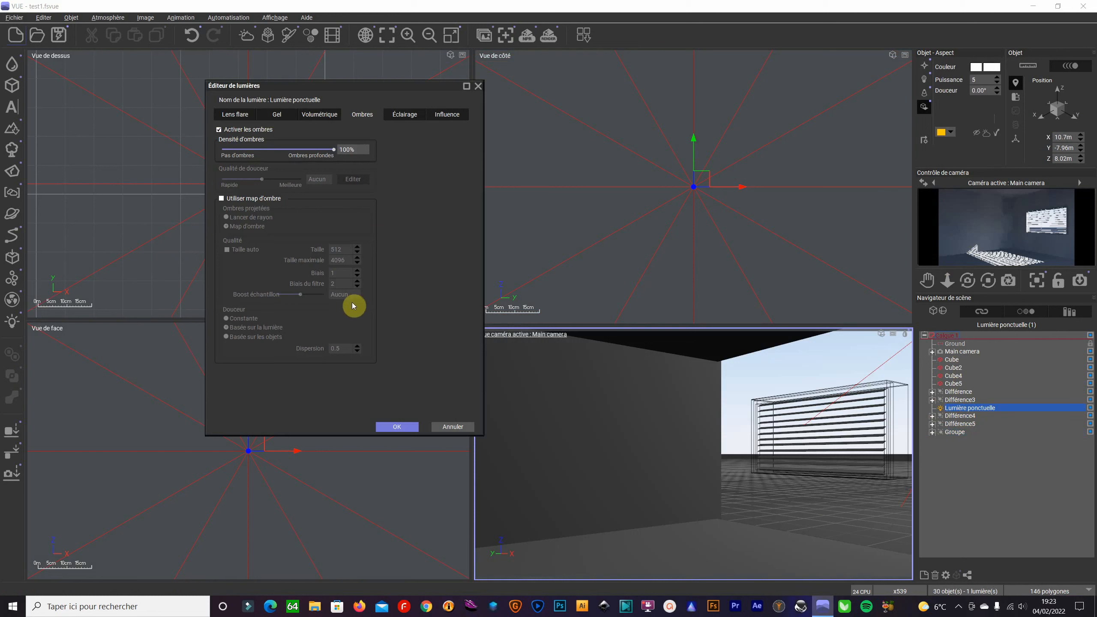
pyautogui.click(229, 114)
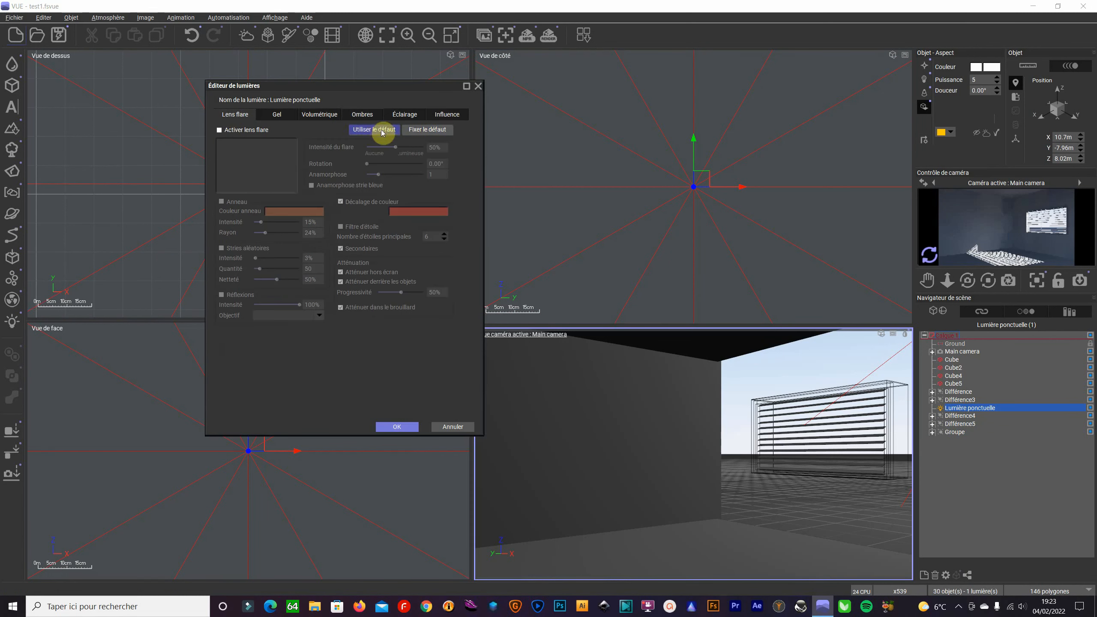
pyautogui.click(324, 115)
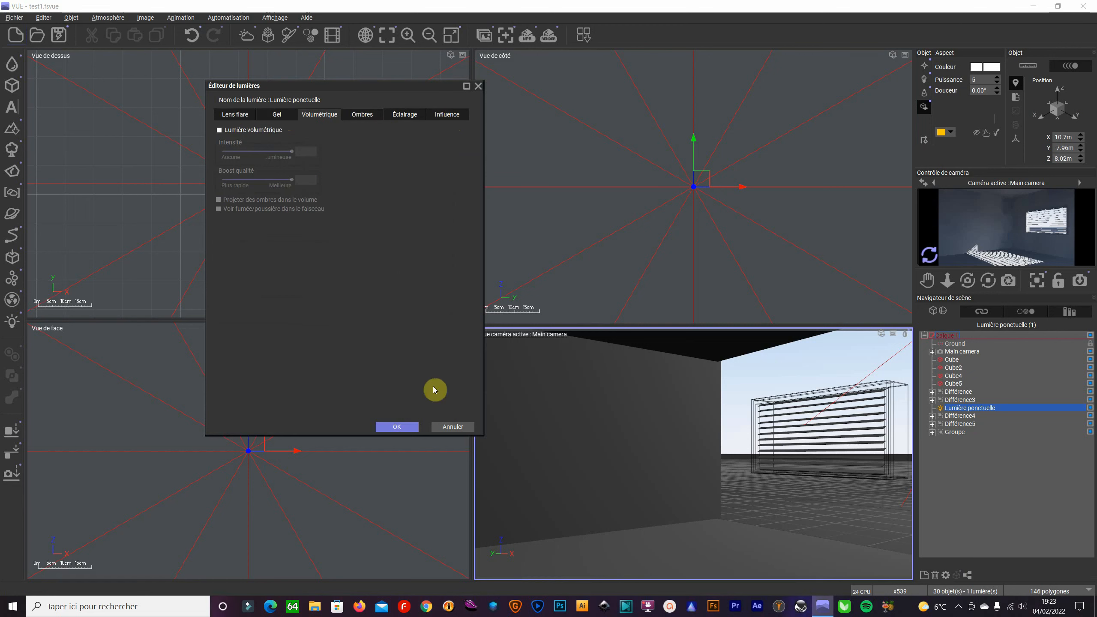
pyautogui.click(452, 427)
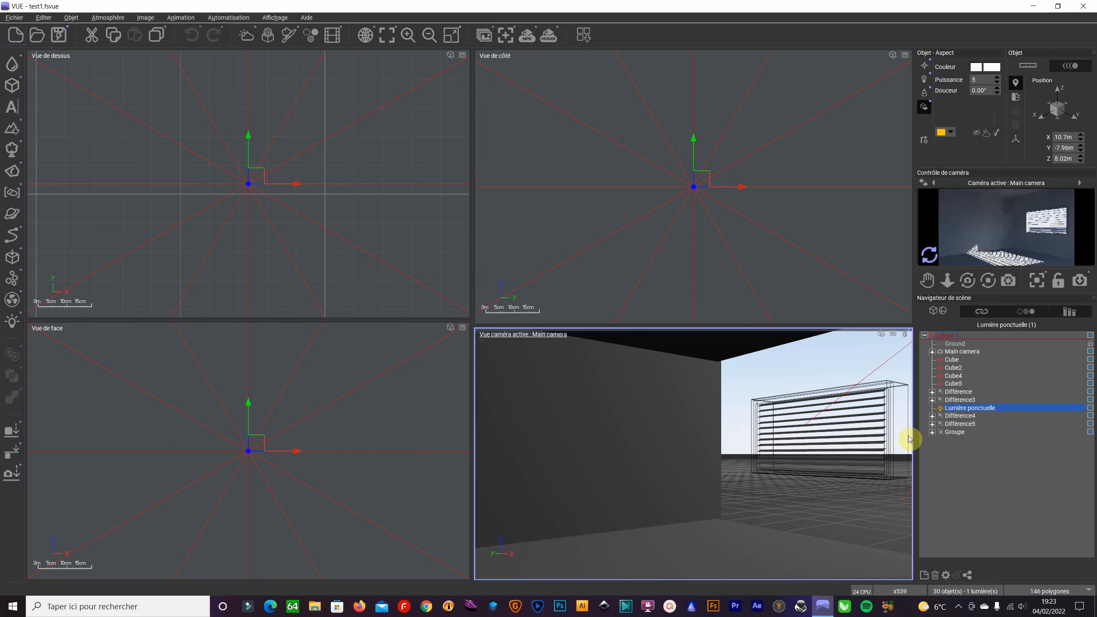
# Step: Set the point light's softness to 2.00° to soften its shadows
pyautogui.click(958, 408)
pyautogui.click(255, 451)
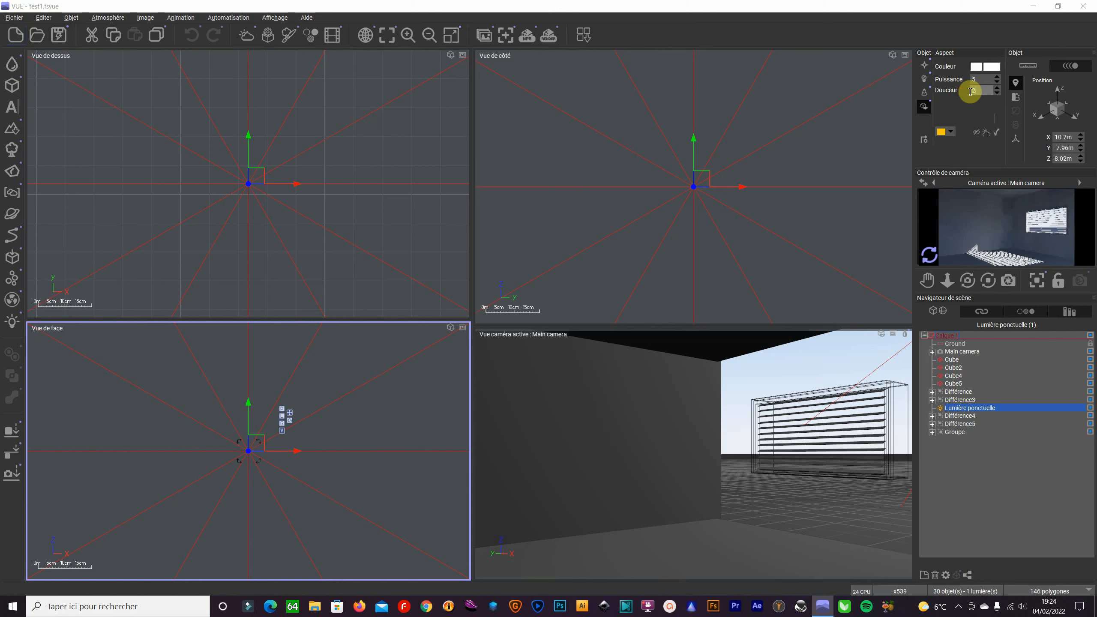
pyautogui.press('Return')
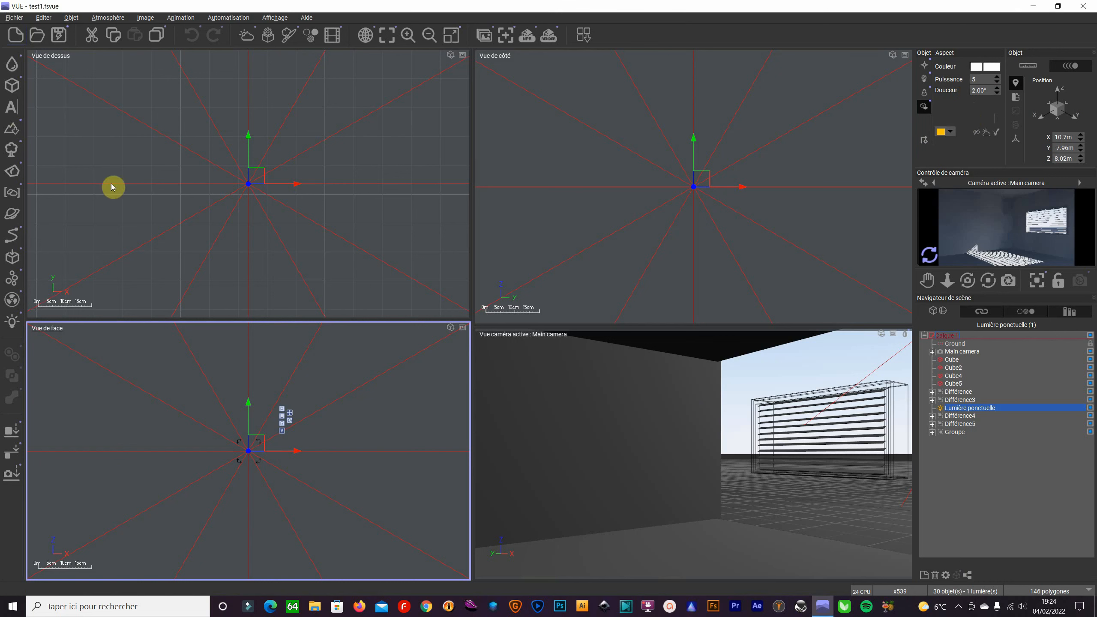
# Step: Import the Torchere LightLanternStudio 3DS floor lamp model with the default import options
pyautogui.click(25, 18)
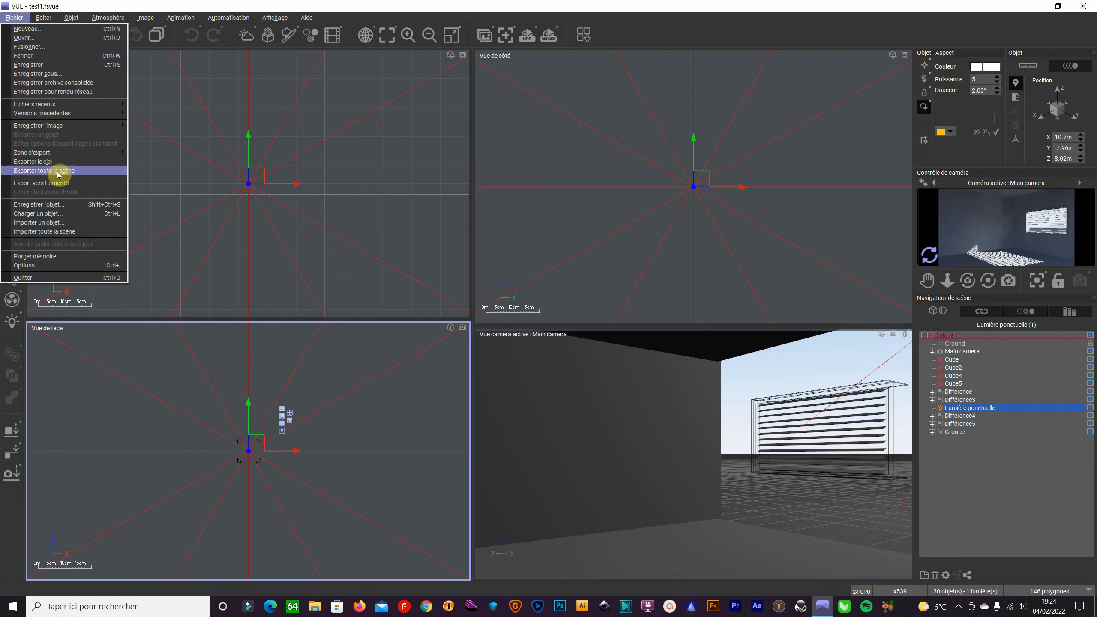
pyautogui.click(55, 223)
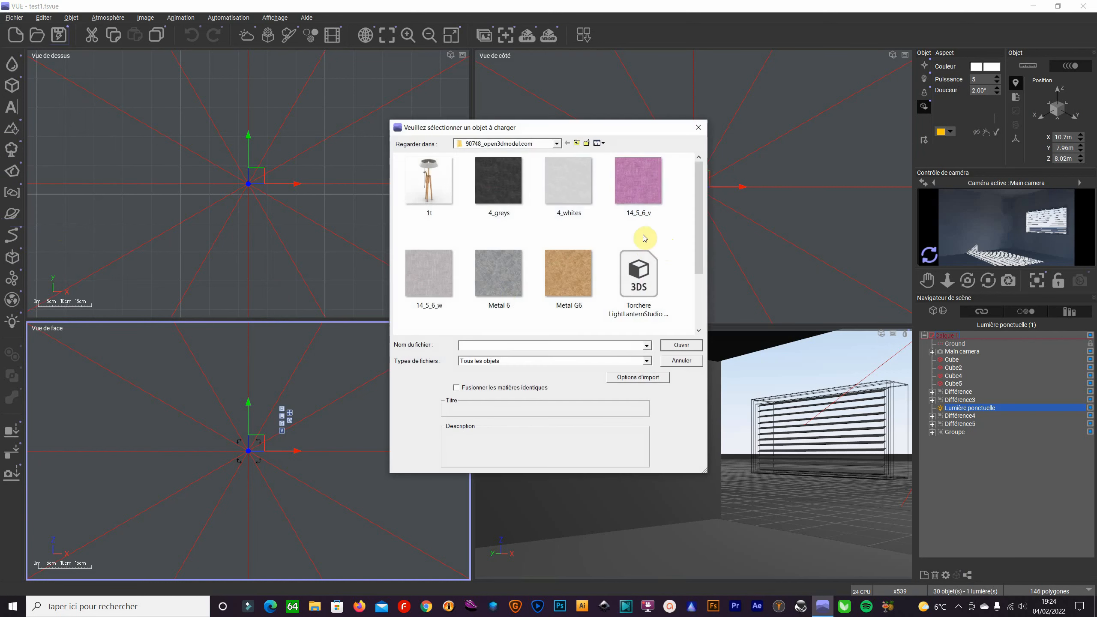
pyautogui.doubleClick(642, 289)
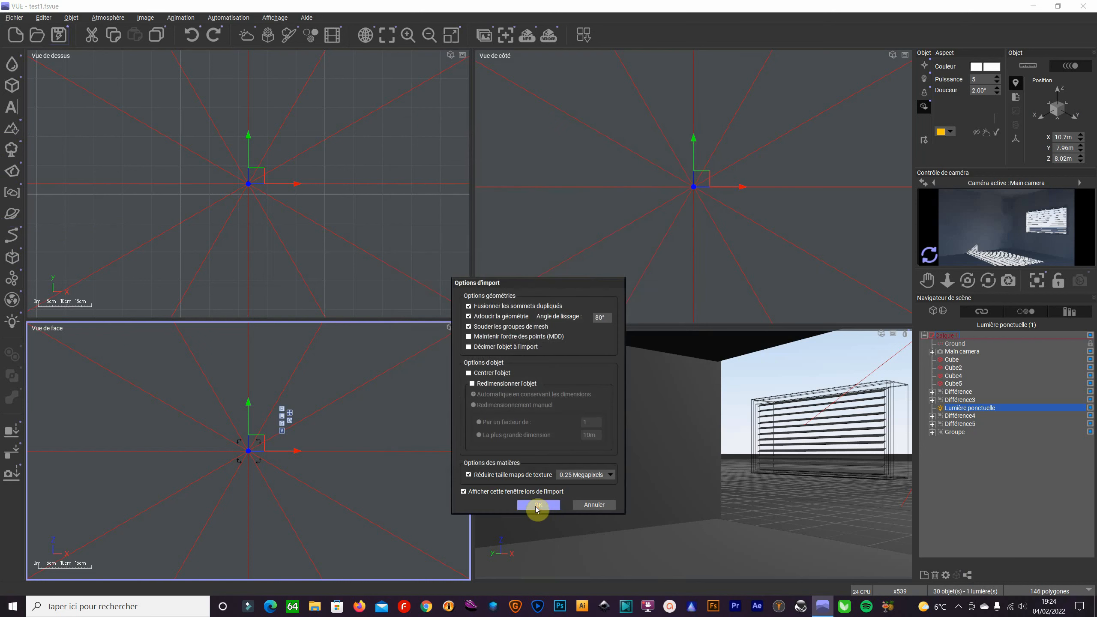
pyautogui.click(538, 505)
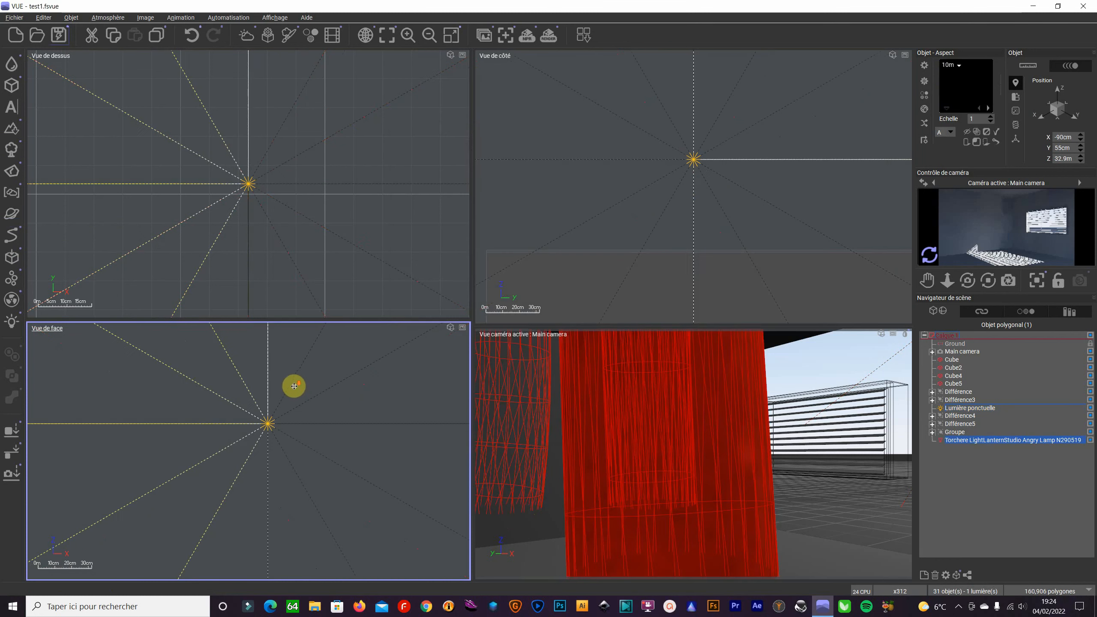
# Step: Scale the oversized floor lamp down strongly in the top view and move it over the room
pyautogui.scroll(1, 375, 408)
pyautogui.scroll(-2, 425, 265)
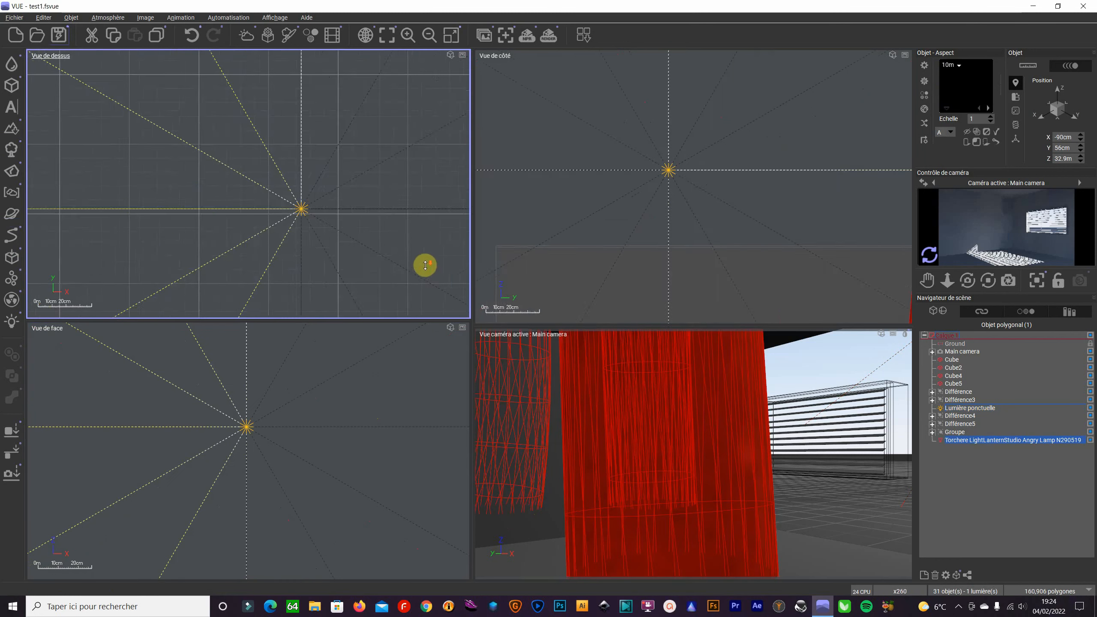
pyautogui.scroll(-5, 425, 265)
pyautogui.scroll(-1, 312, 178)
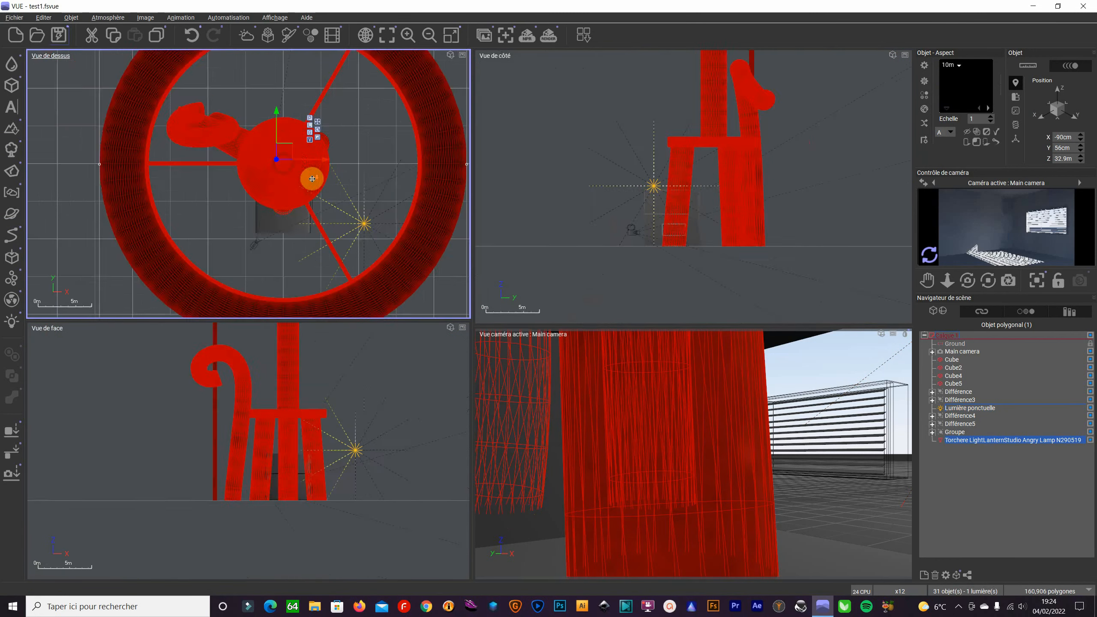
pyautogui.scroll(-2, 313, 179)
pyautogui.moveTo(389, 265); pyautogui.dragTo(306, 185)
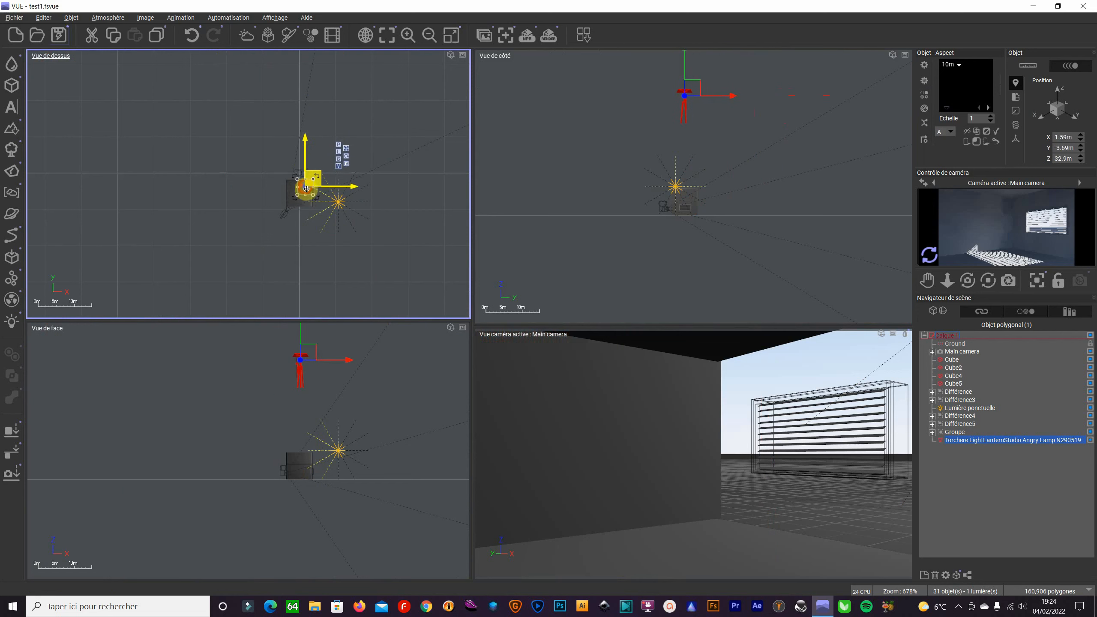
# Step: Shrink the floor lamp further and place it in the room's corner near the window, at about X 2.41 m, Y -3.07 m
pyautogui.scroll(2, 305, 187)
pyautogui.scroll(3, 305, 187)
pyautogui.moveTo(351, 90); pyautogui.dragTo(279, 164)
pyautogui.moveTo(243, 211); pyautogui.dragTo(287, 133)
pyautogui.moveTo(229, 214); pyautogui.dragTo(272, 189)
pyautogui.moveTo(340, 148); pyautogui.dragTo(348, 148)
pyautogui.scroll(-6, 655, 255)
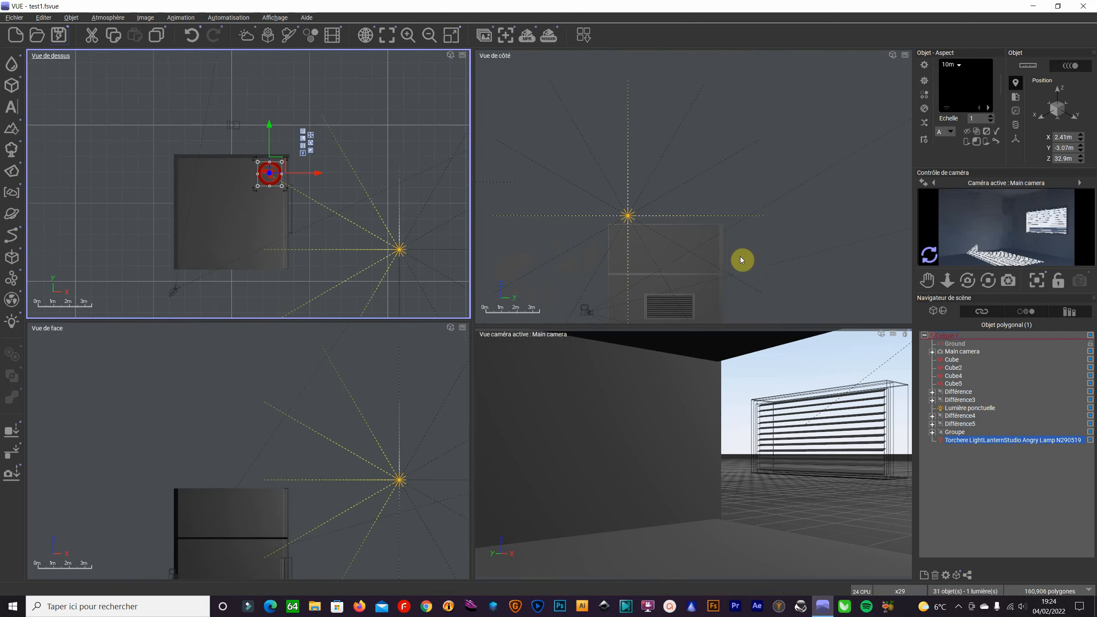
# Step: Lower the floor lamp into the room in the side view and enlarge the front view around it
pyautogui.moveTo(720, 75); pyautogui.dragTo(703, 260)
pyautogui.click(295, 533)
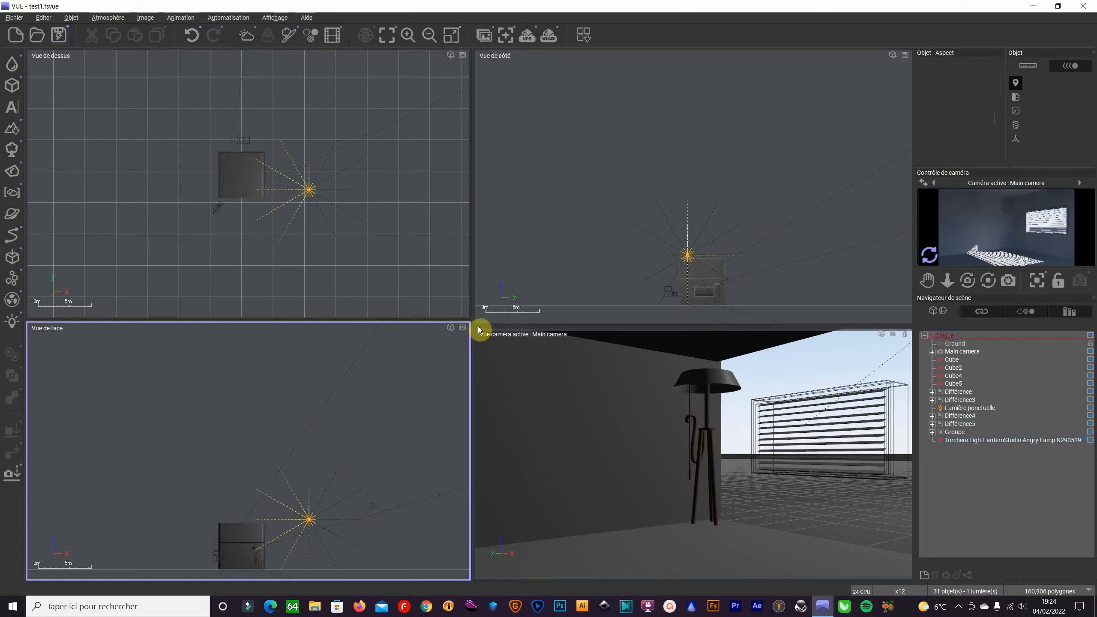
pyautogui.click(451, 36)
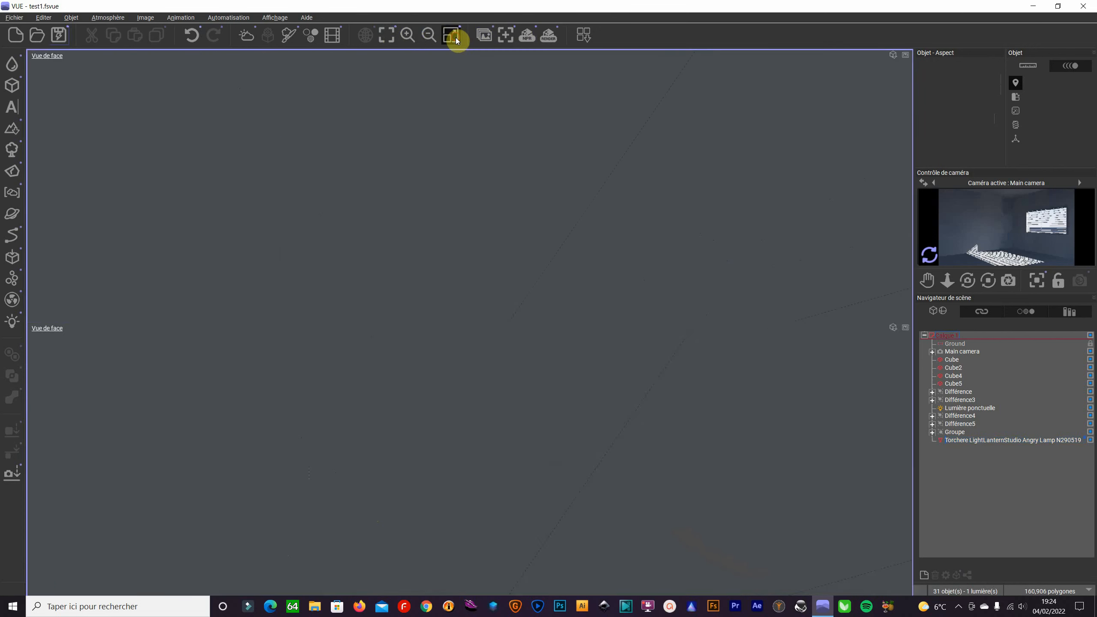
pyautogui.scroll(6, 486, 430)
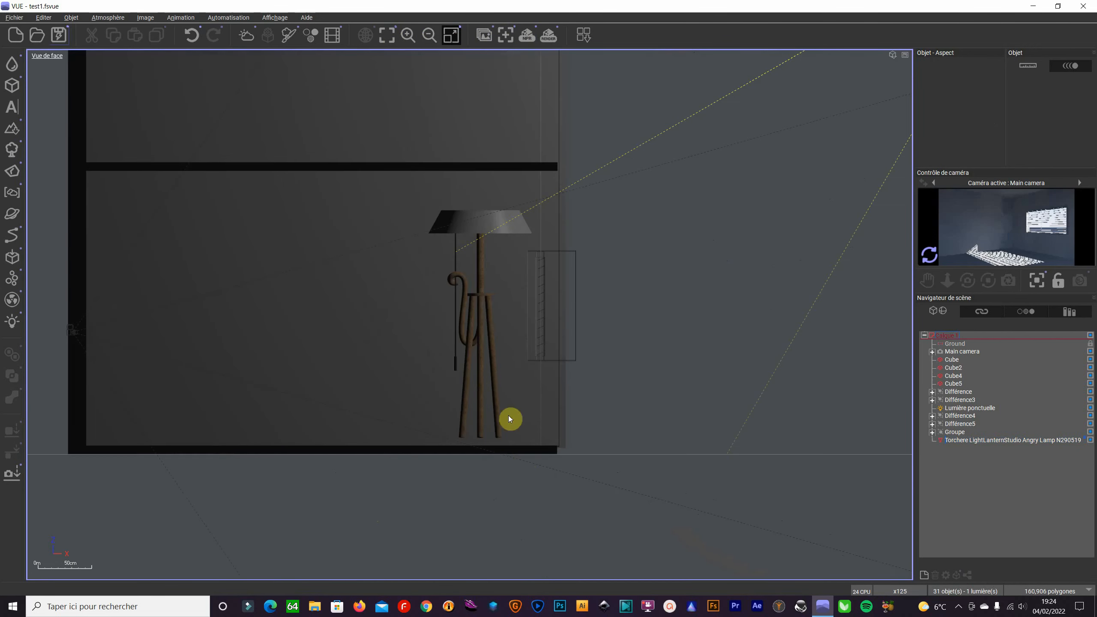
pyautogui.click(497, 383)
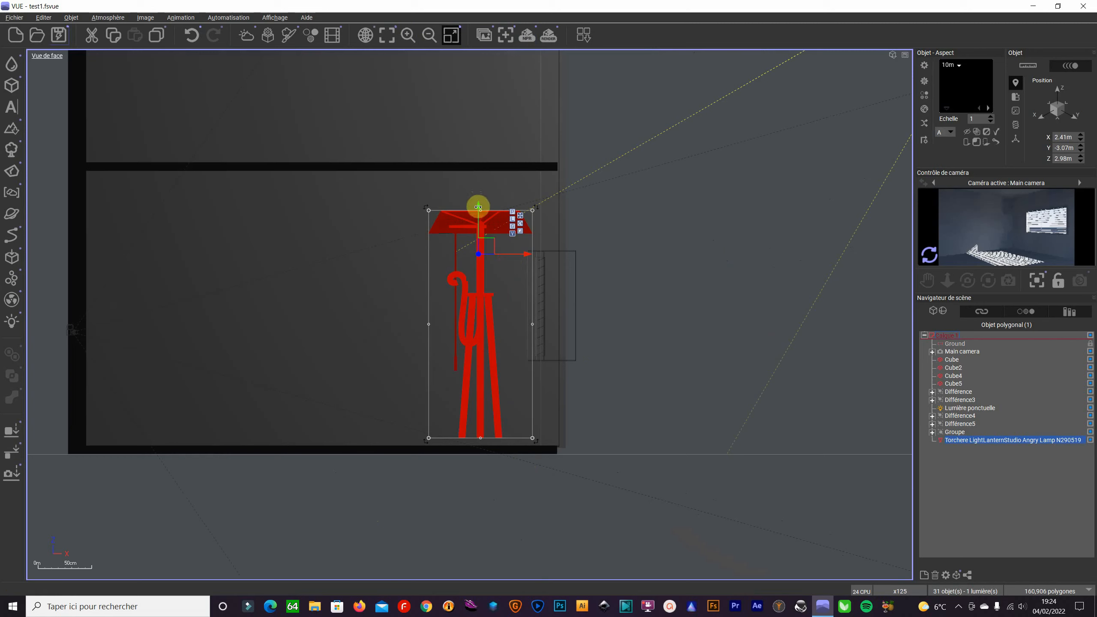
pyautogui.moveTo(480, 213); pyautogui.dragTo(480, 225)
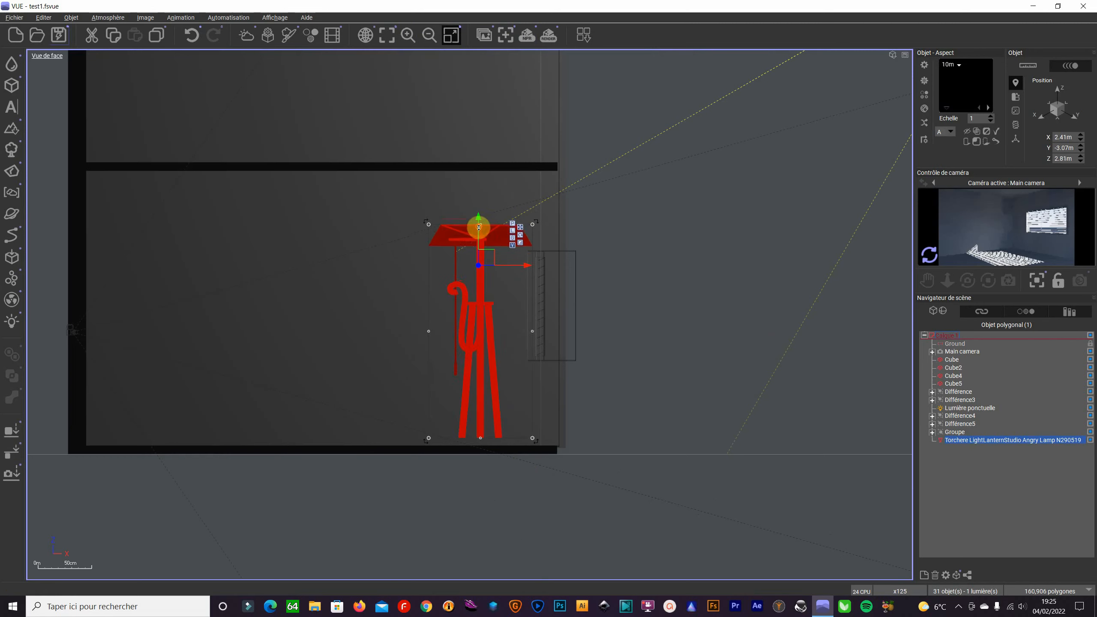
pyautogui.hotkey('ctrl', 'z')
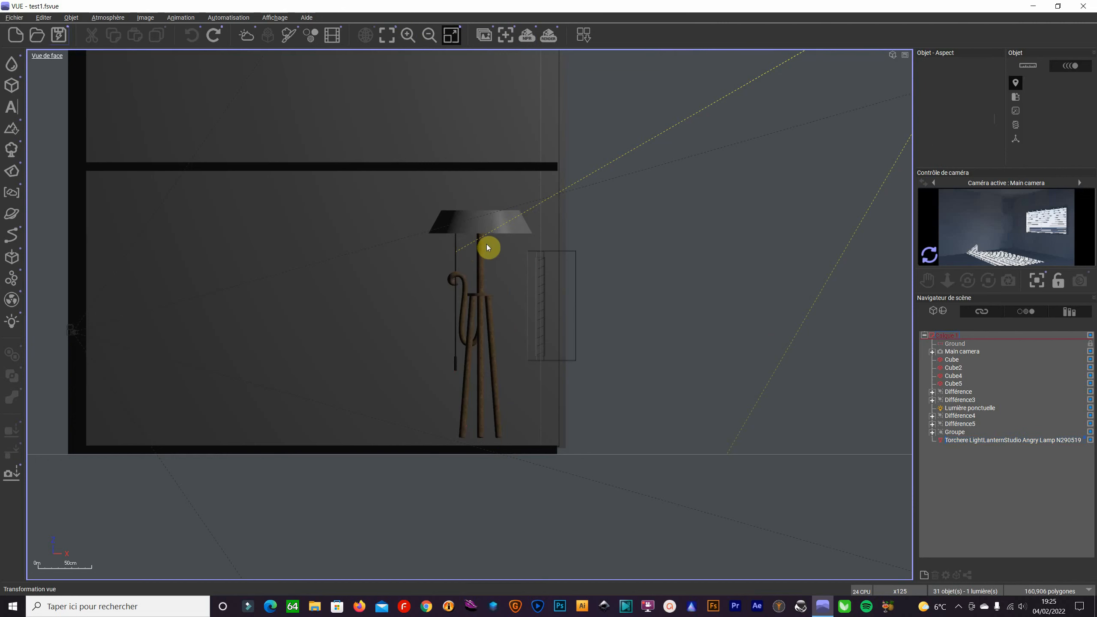
# Step: Lower the floor lamp onto the room's floor, to about Z 2.87 m, and refresh the camera preview
pyautogui.click(489, 220)
pyautogui.moveTo(478, 219); pyautogui.dragTo(478, 230)
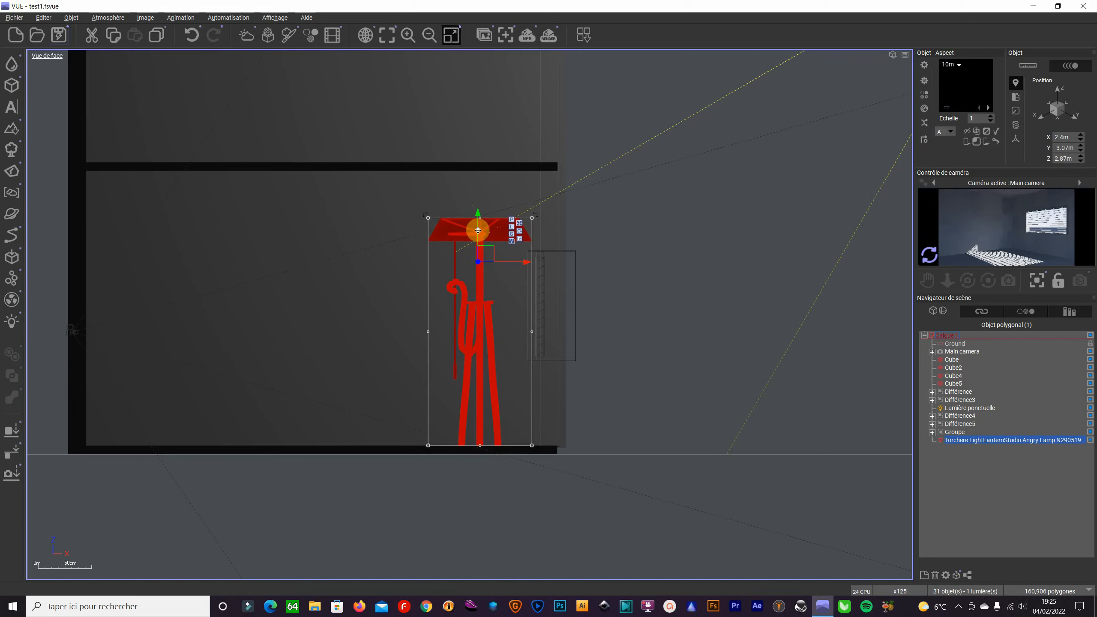
pyautogui.click(932, 255)
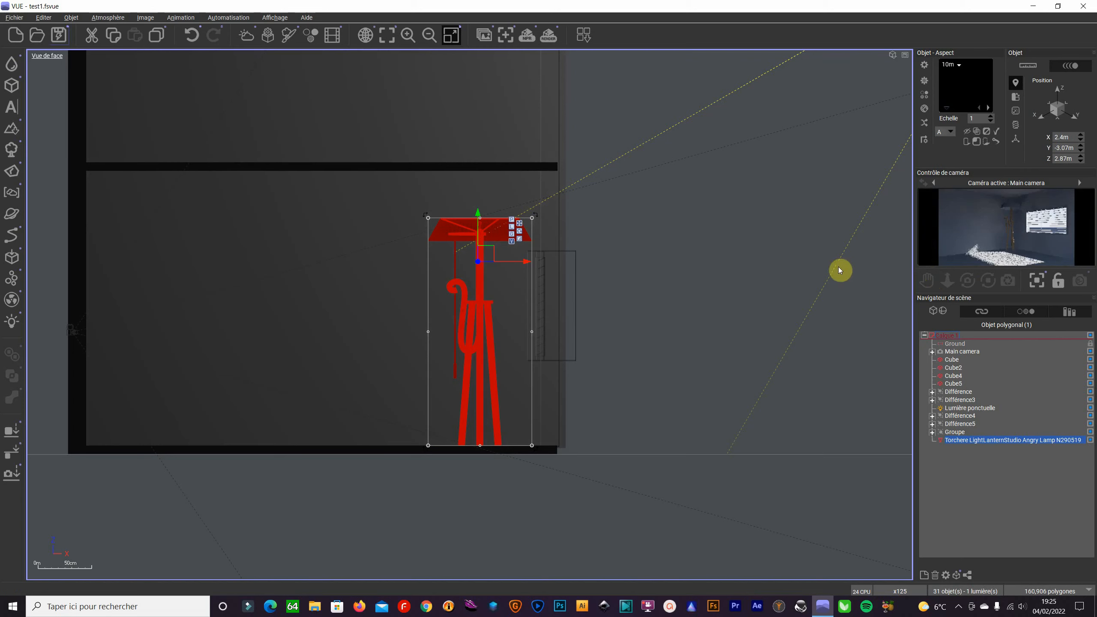
# Step: Shift the floor lamp away from the window wall, scale it down slightly with its feet on the floor, and refresh the preview
pyautogui.moveTo(526, 262); pyautogui.dragTo(520, 261)
pyautogui.moveTo(529, 217); pyautogui.dragTo(510, 240)
pyautogui.click(930, 256)
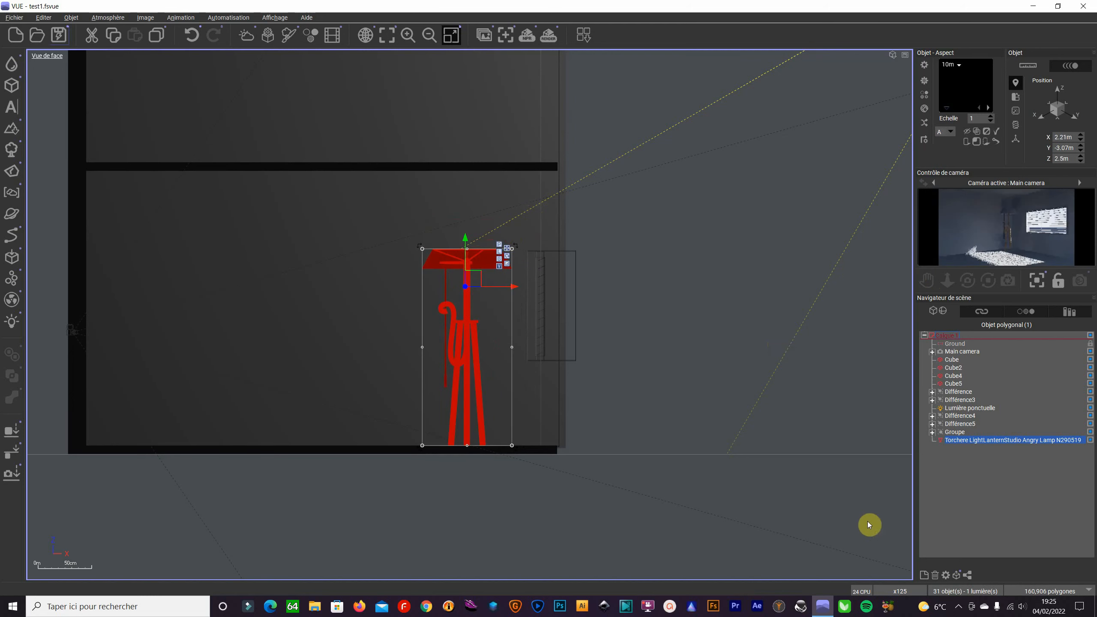
# Step: Restore the four-view layout and render the main camera view, stacking the render and accepting the post-render options
pyautogui.click(451, 34)
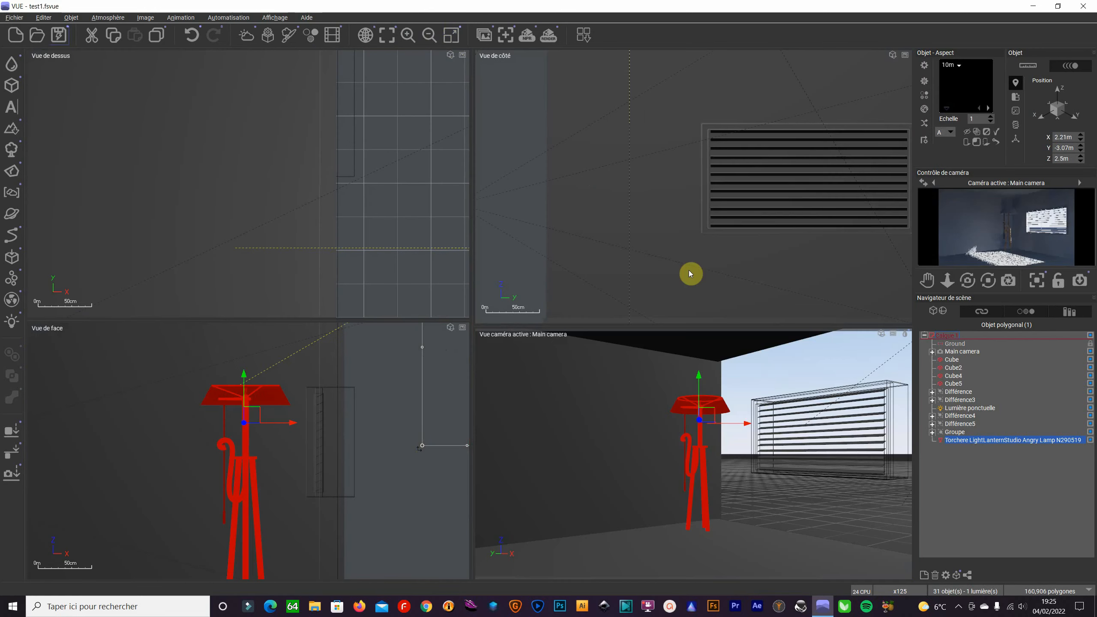
pyautogui.click(900, 332)
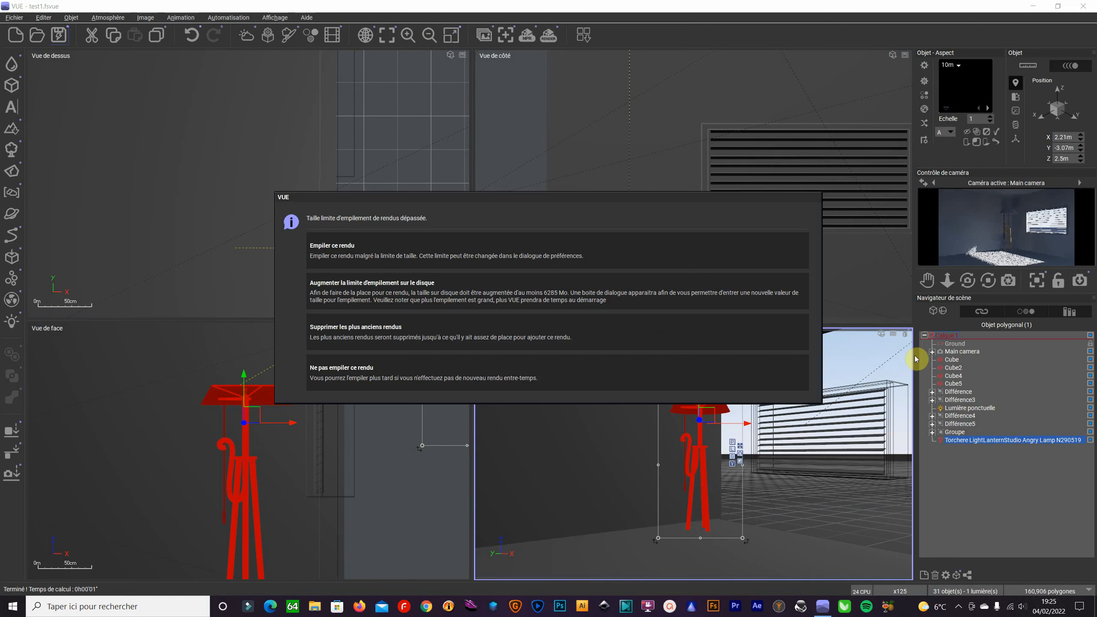
pyautogui.click(578, 260)
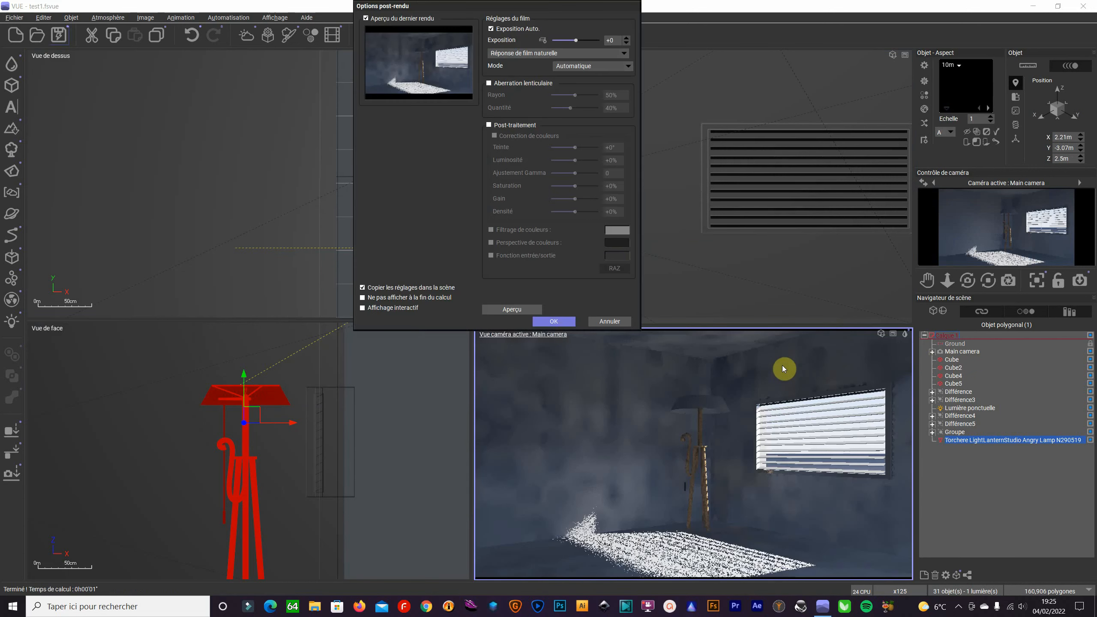
pyautogui.click(555, 321)
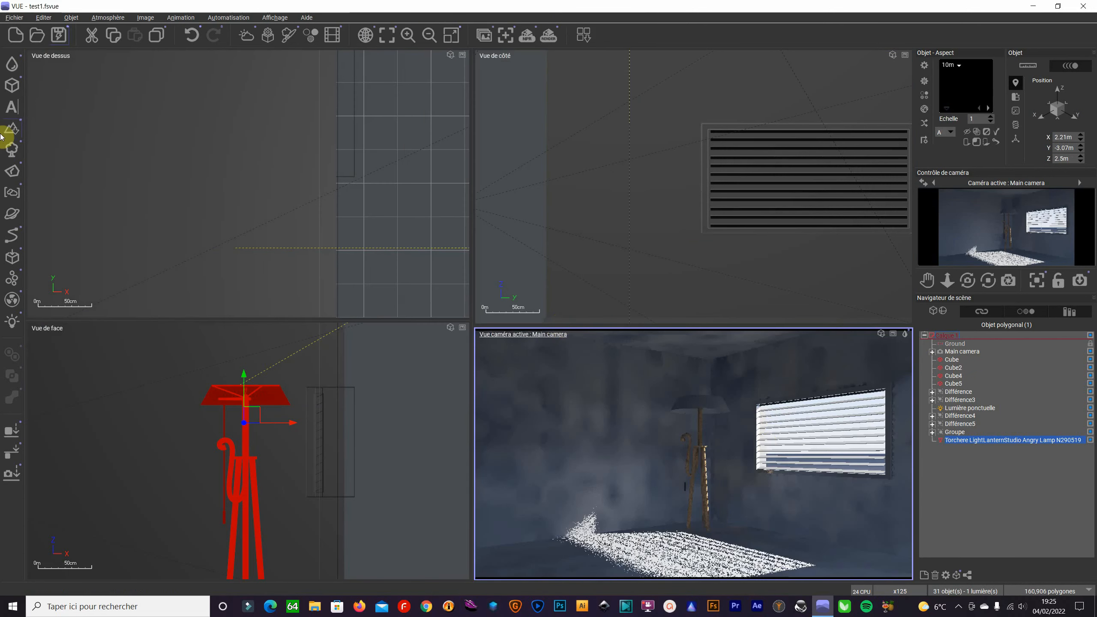
# Step: Import the Sofa N181114 3DS model from its own folder with the default import options
pyautogui.click(17, 17)
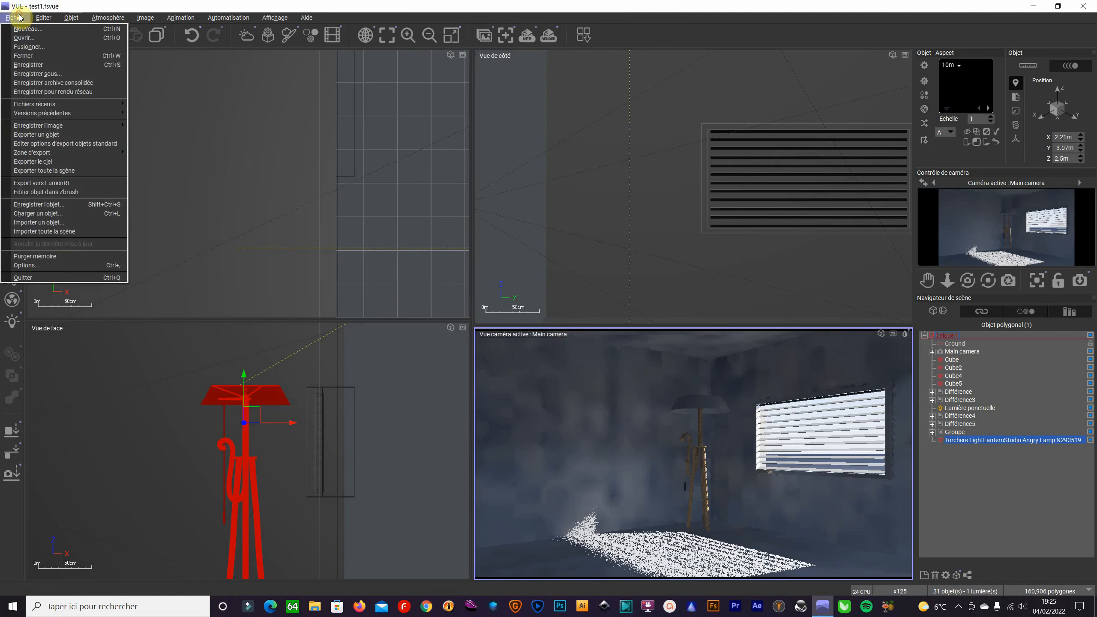
pyautogui.click(59, 222)
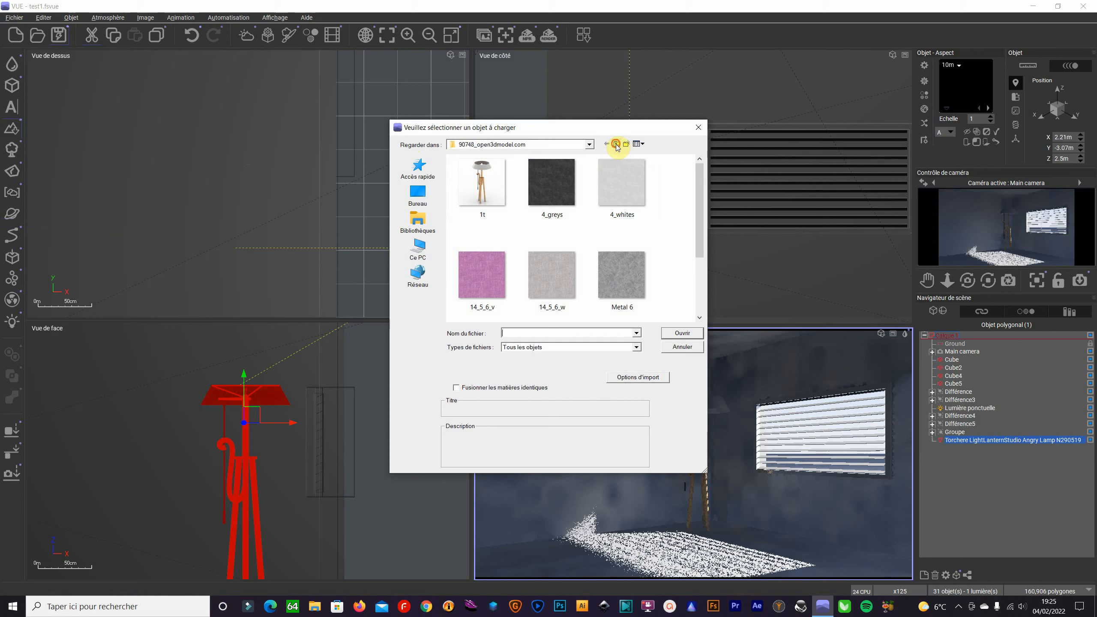
pyautogui.click(616, 145)
pyautogui.click(614, 144)
pyautogui.doubleClick(501, 172)
pyautogui.doubleClick(488, 172)
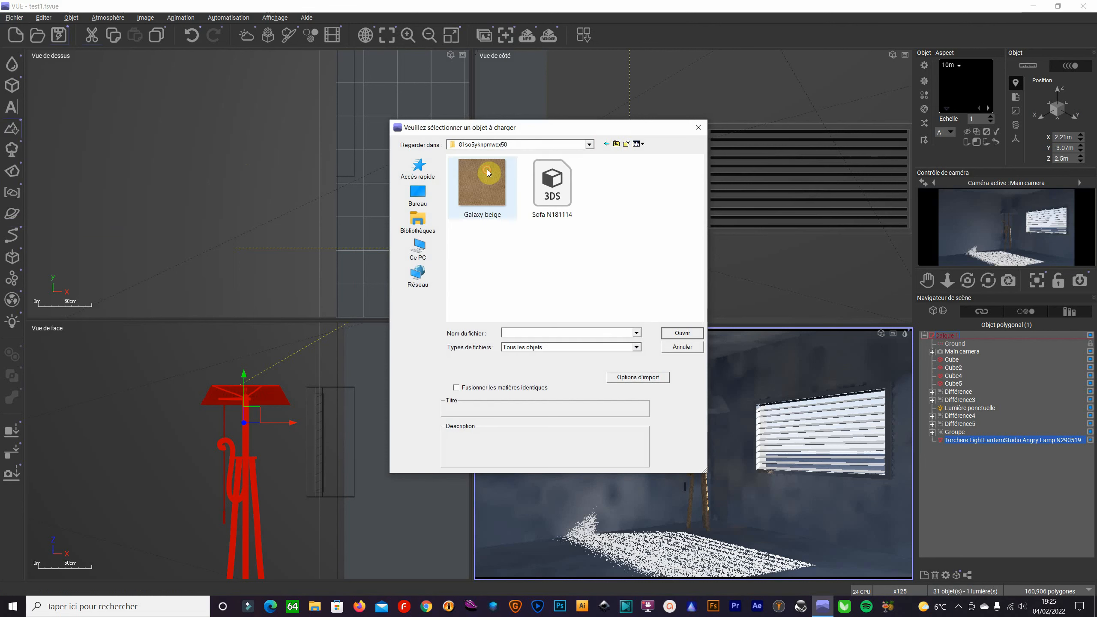
pyautogui.doubleClick(547, 193)
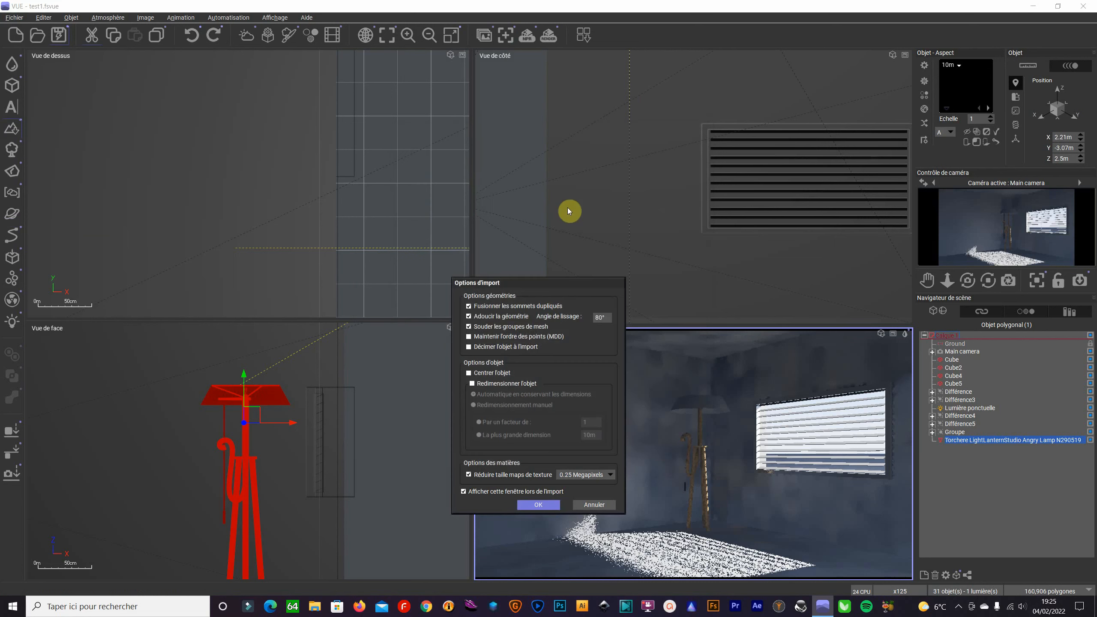
pyautogui.click(540, 506)
# Step: Move the imported sofa horizontally inside the room's walls, to about X 43 cm, Y -4.09 m
pyautogui.click(377, 249)
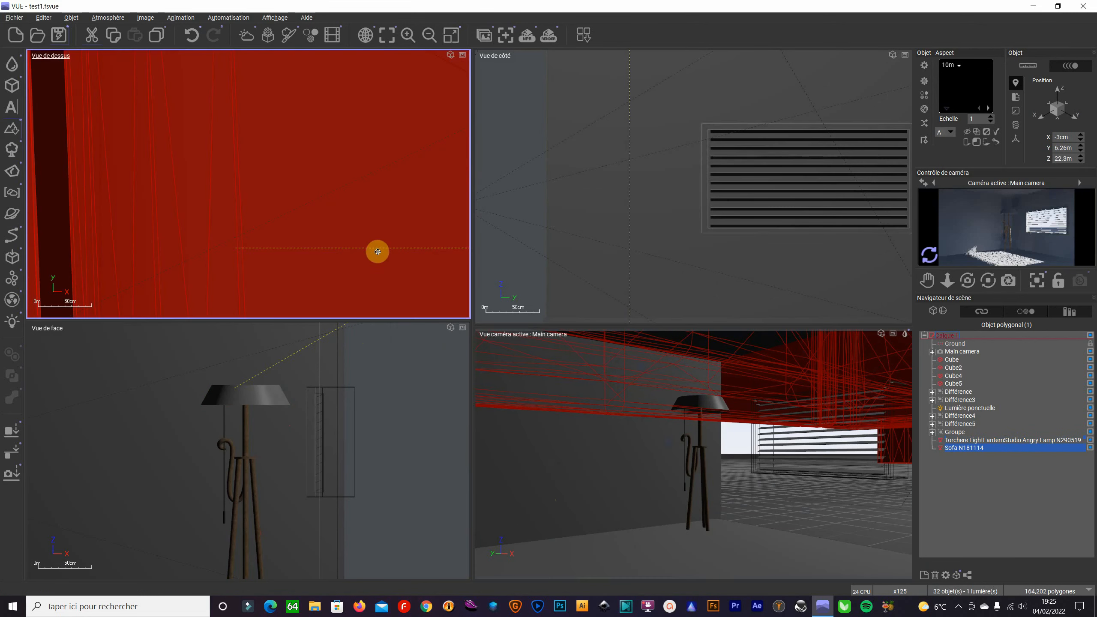
pyautogui.scroll(-10, 391, 261)
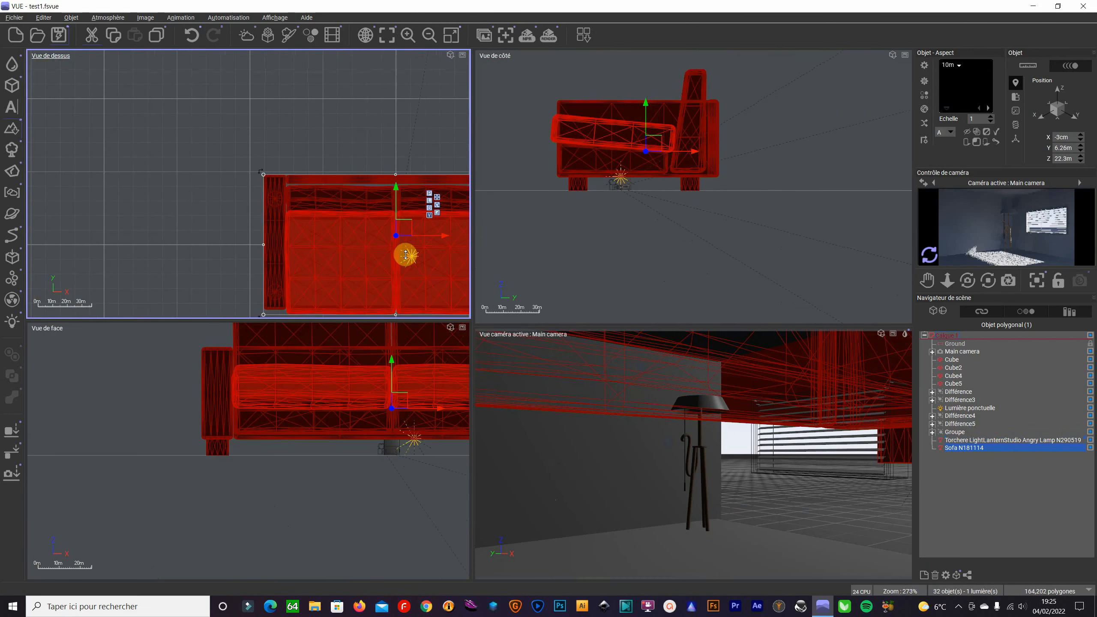
pyautogui.scroll(-3, 405, 255)
pyautogui.moveTo(465, 216); pyautogui.dragTo(405, 251)
pyautogui.scroll(8, 404, 251)
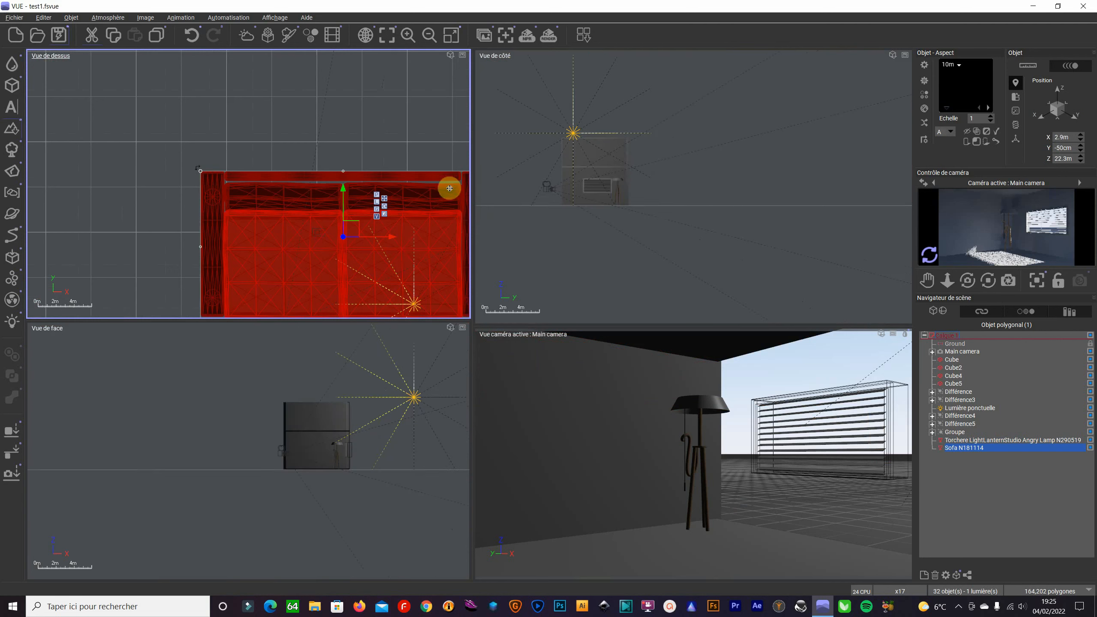
pyautogui.scroll(-3, 440, 199)
pyautogui.moveTo(466, 179); pyautogui.dragTo(313, 240)
pyautogui.scroll(5, 403, 234)
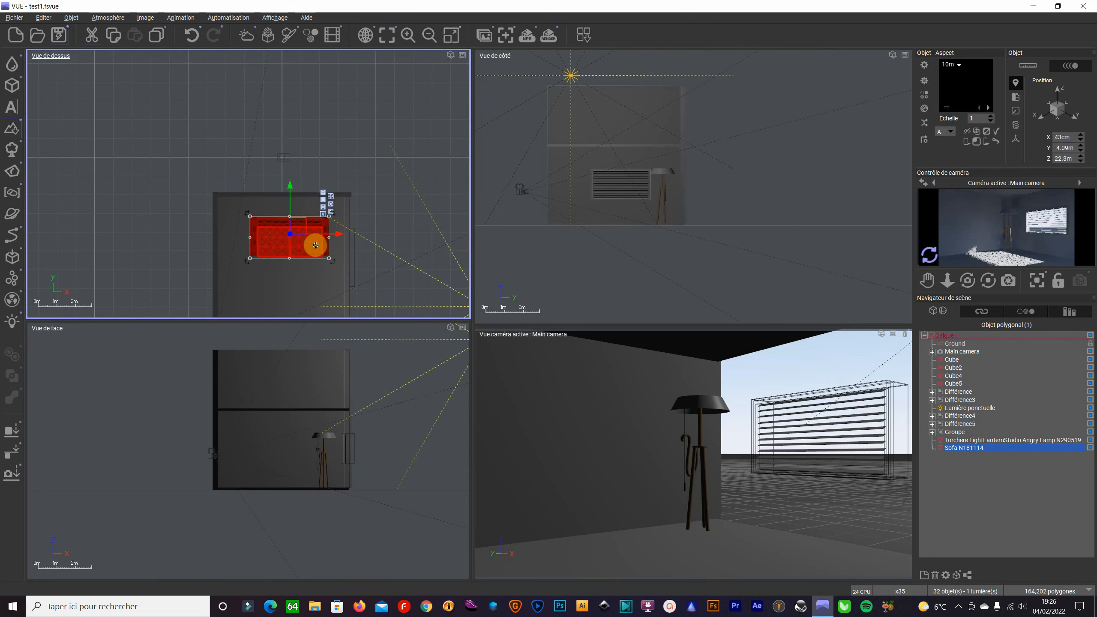
# Step: Lower the sofa into the room until it sits just above the floor, at about Z 64 cm
pyautogui.scroll(-5, 742, 250)
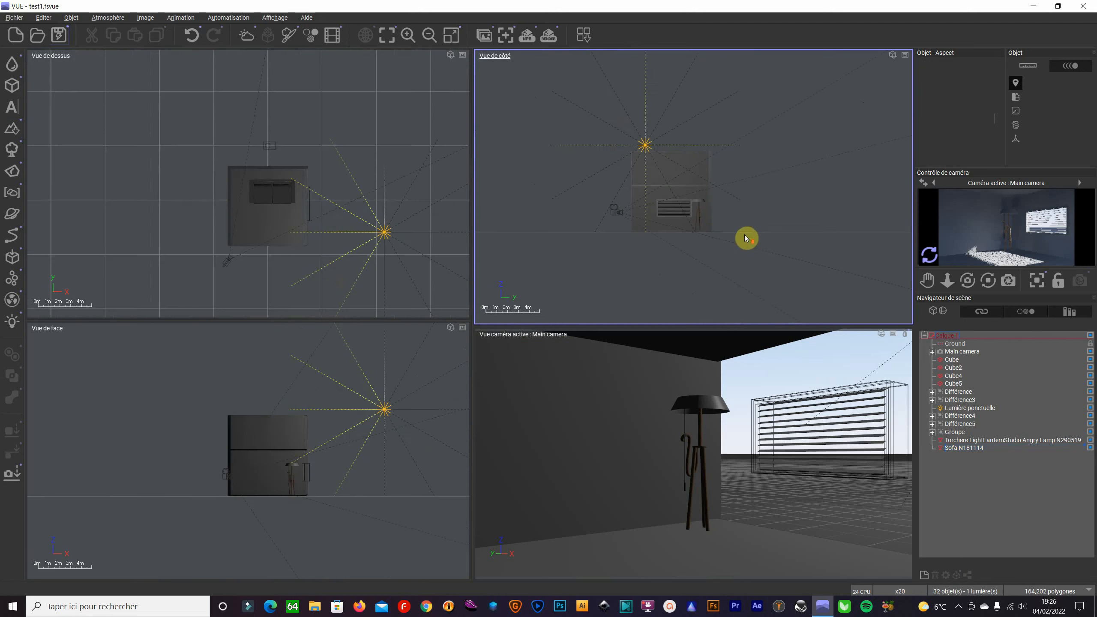
pyautogui.scroll(3, 703, 86)
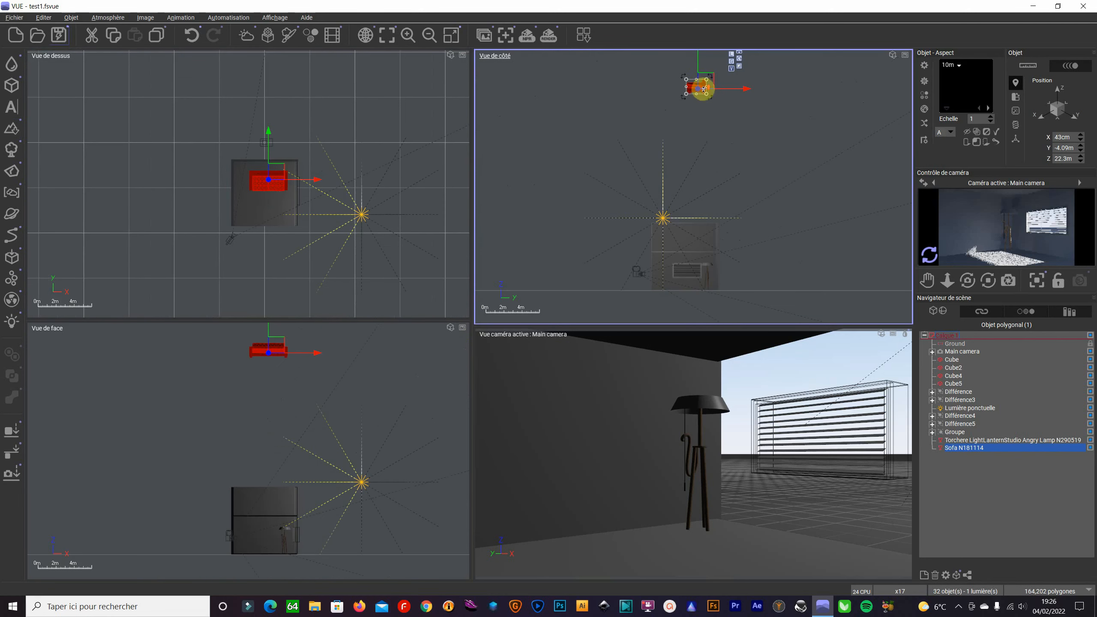
pyautogui.moveTo(699, 69); pyautogui.dragTo(674, 262)
pyautogui.scroll(5, 708, 287)
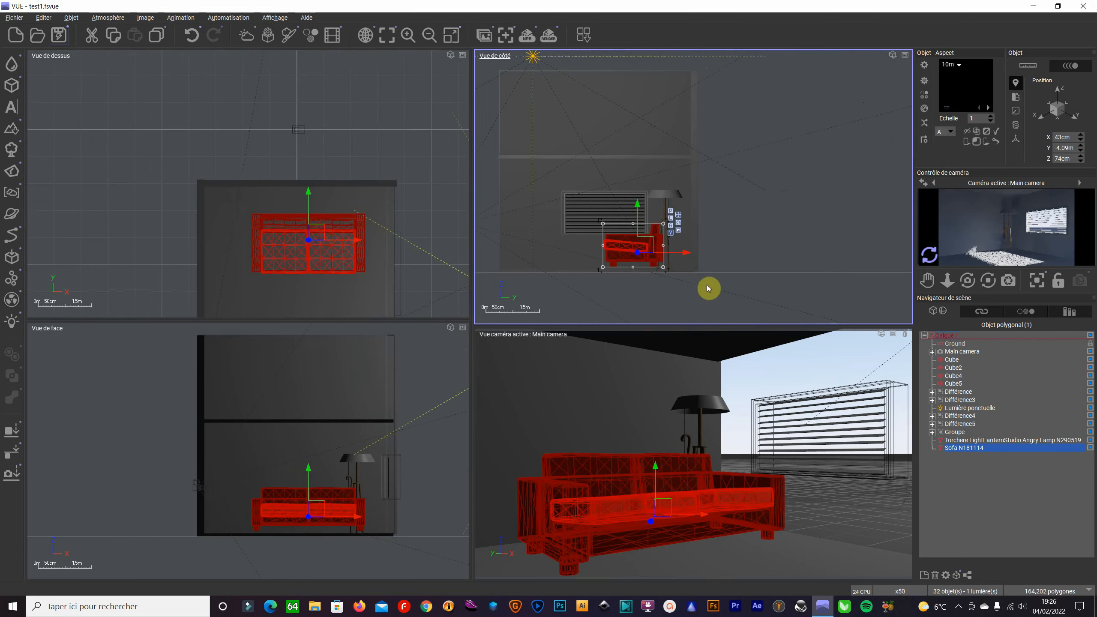
pyautogui.scroll(1, 675, 268)
pyautogui.scroll(1, 653, 245)
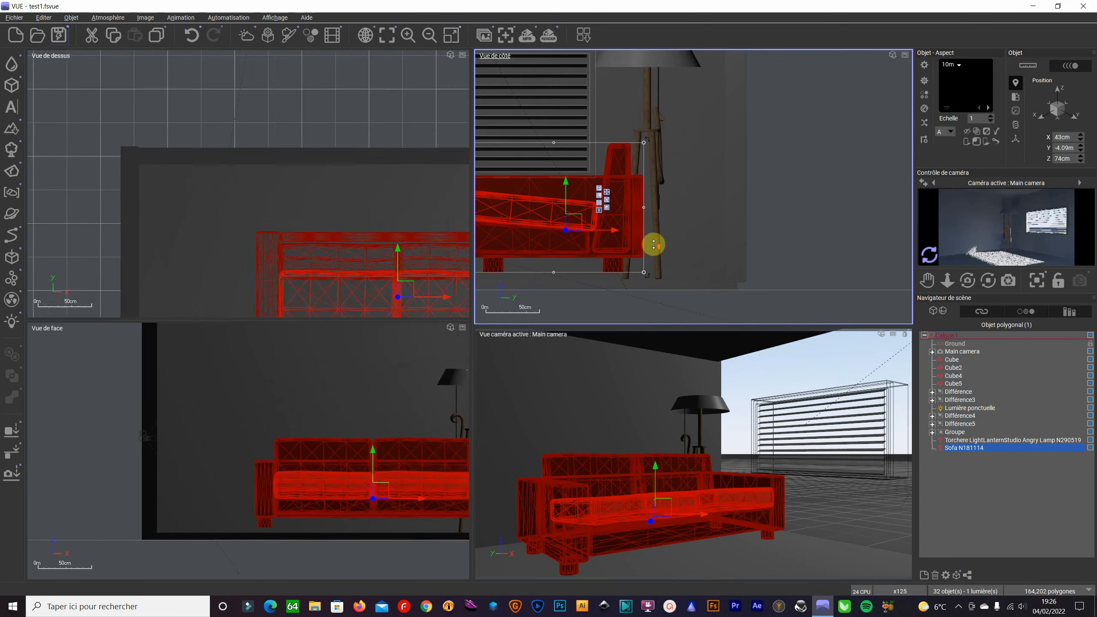
pyautogui.moveTo(562, 197); pyautogui.dragTo(563, 208)
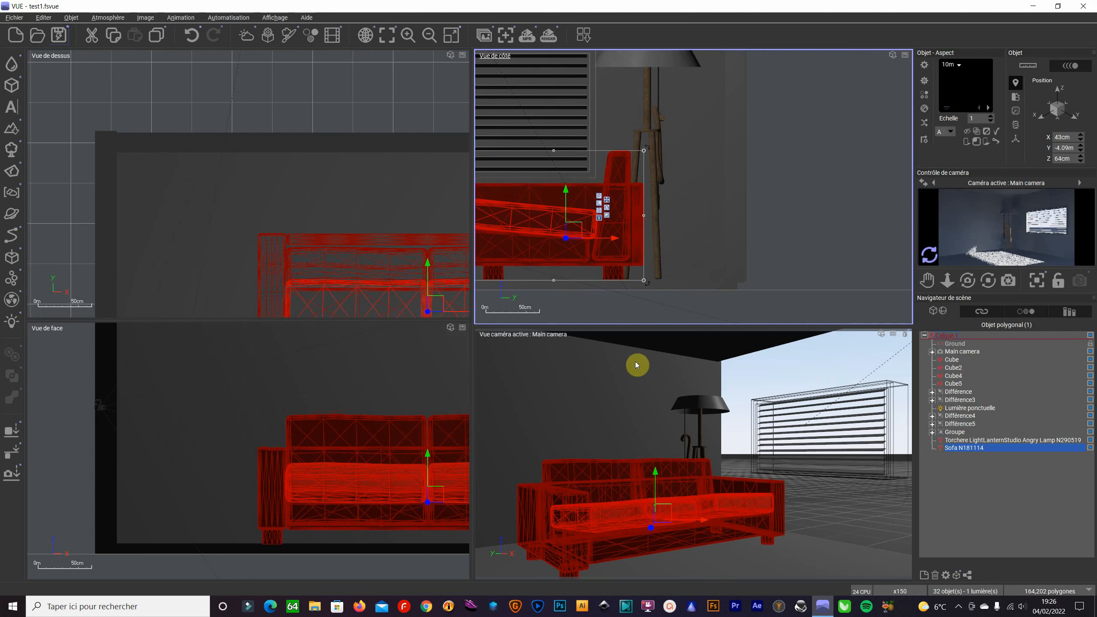
# Step: Push the sofa towards the back wall and away from the window wall, to about X -2.8 cm, Y -3.34 m
pyautogui.moveTo(591, 240); pyautogui.dragTo(652, 241)
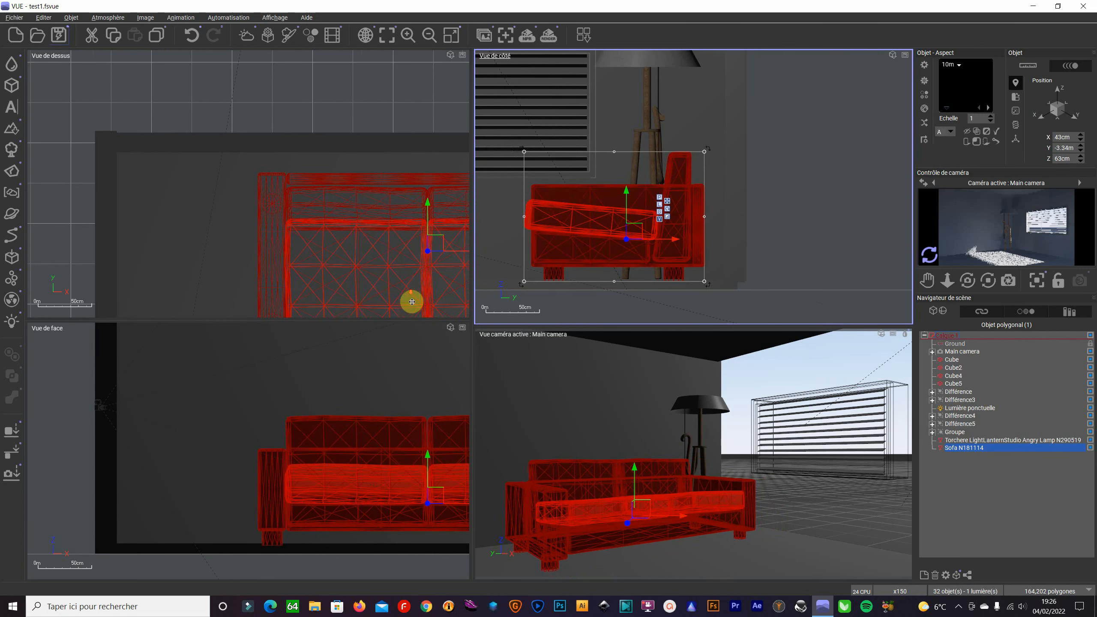
pyautogui.scroll(-4, 409, 424)
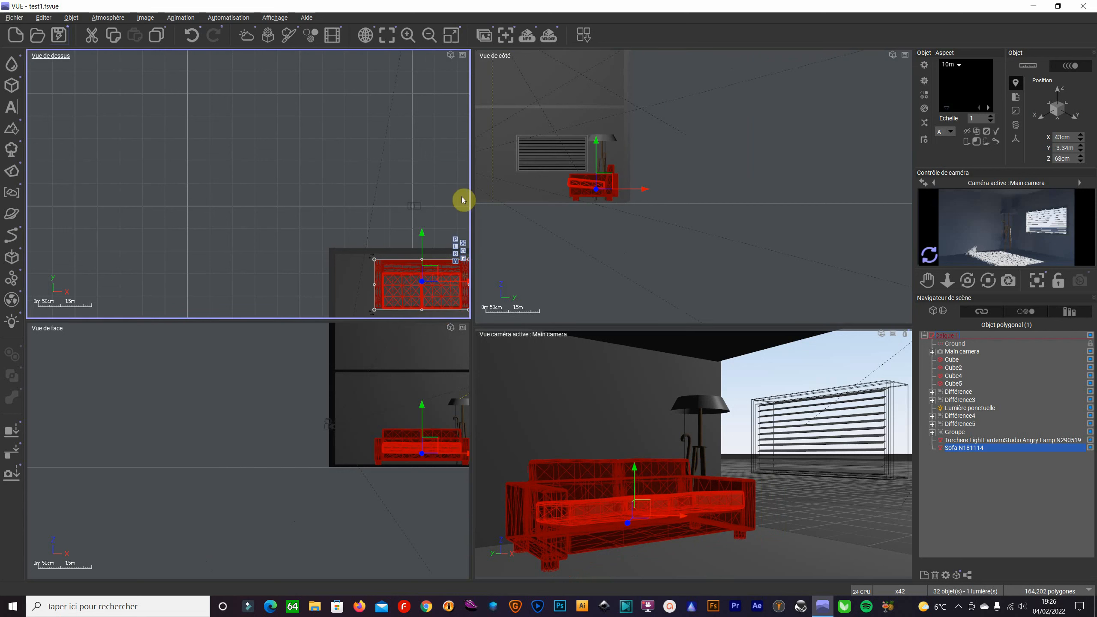
pyautogui.click(454, 38)
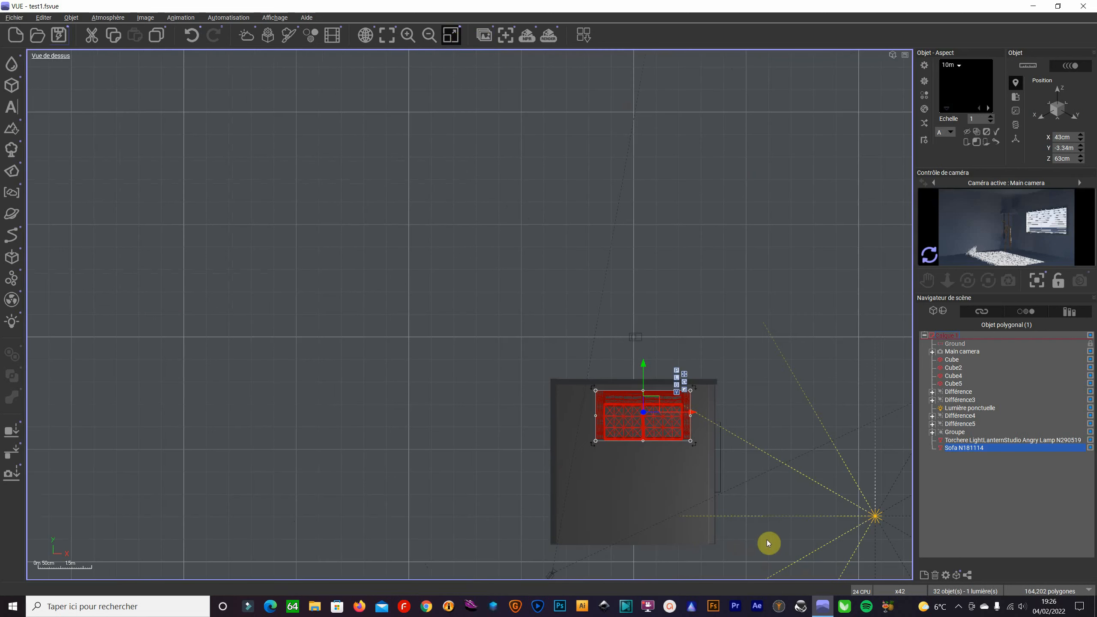
pyautogui.scroll(5, 725, 463)
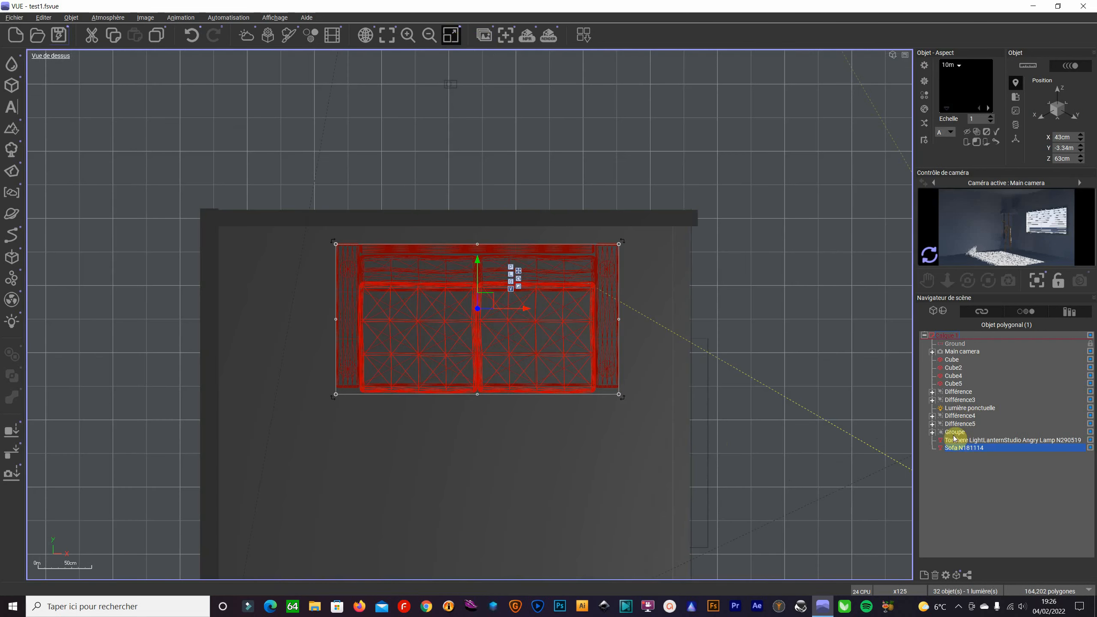
pyautogui.click(972, 441)
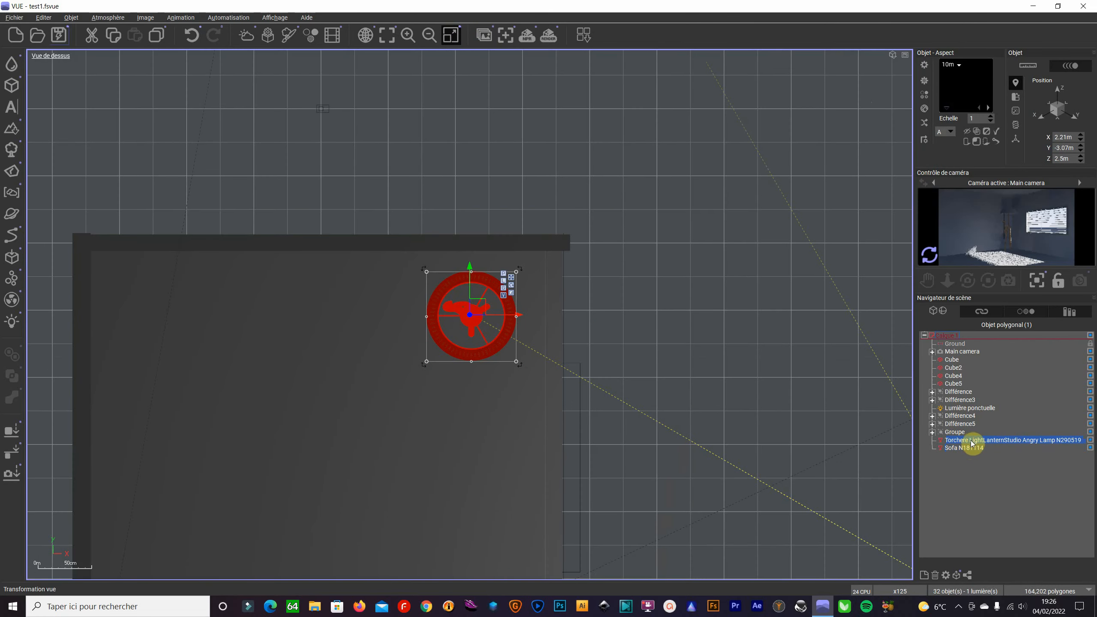
pyautogui.click(972, 449)
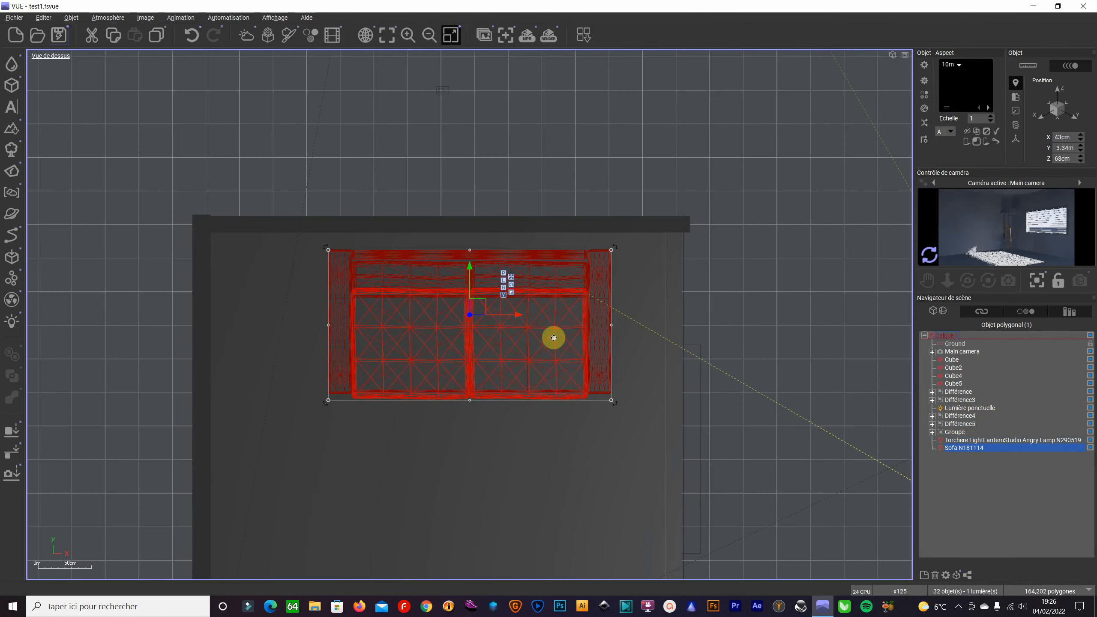
pyautogui.moveTo(516, 318); pyautogui.dragTo(486, 315)
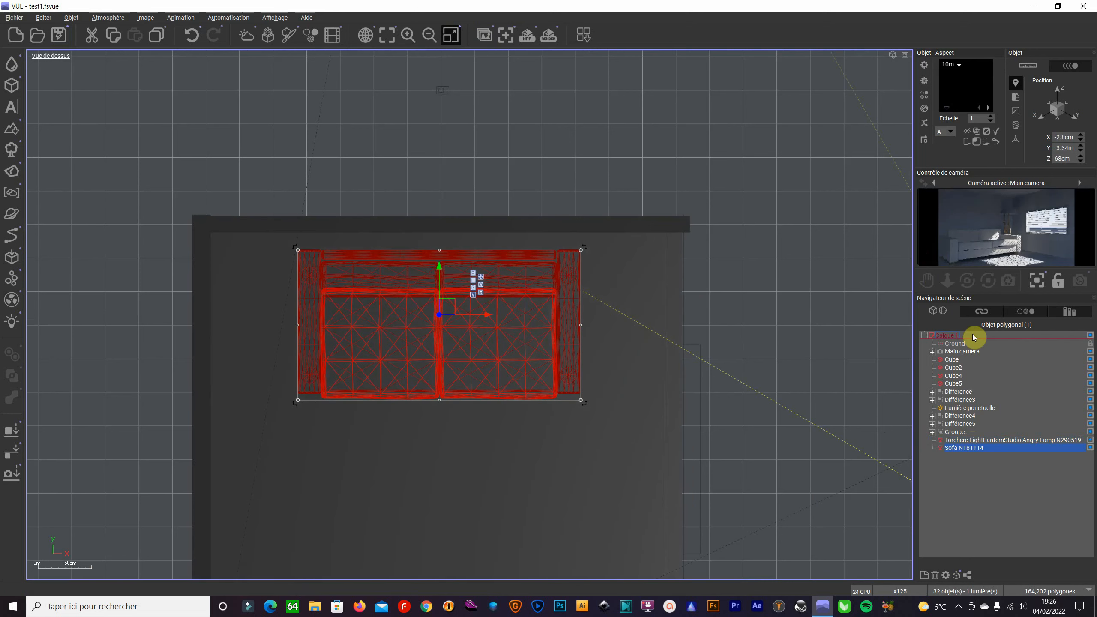
# Step: Scale the sofa down slightly, shift it towards the window wall to about X 25 cm, and restore the four-view layout
pyautogui.moveTo(581, 250); pyautogui.dragTo(550, 266)
pyautogui.moveTo(464, 334); pyautogui.dragTo(499, 331)
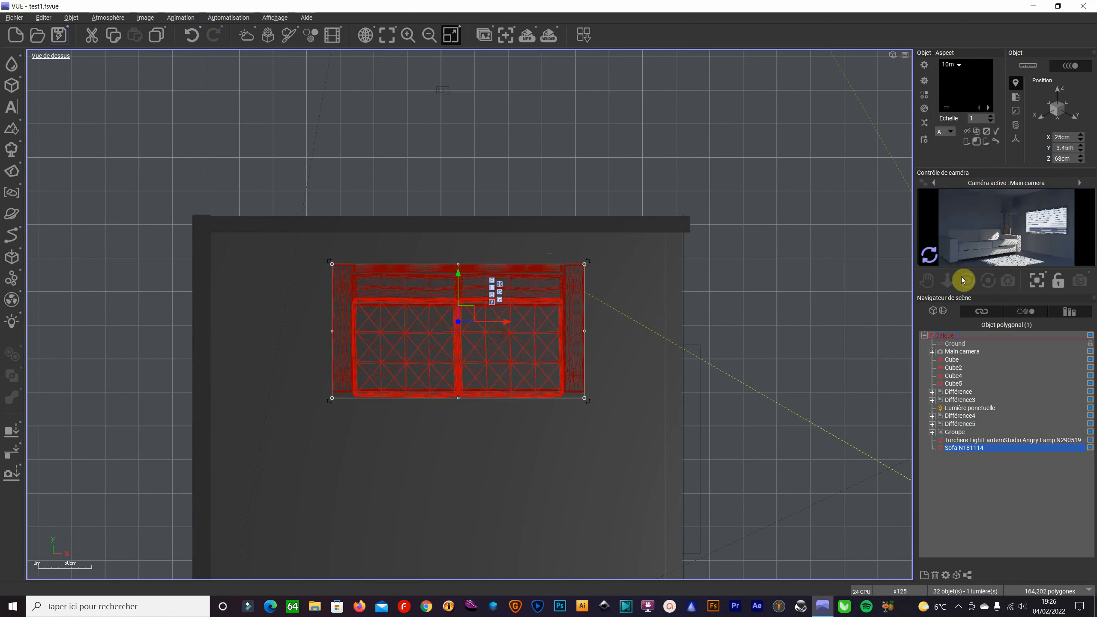
pyautogui.click(451, 35)
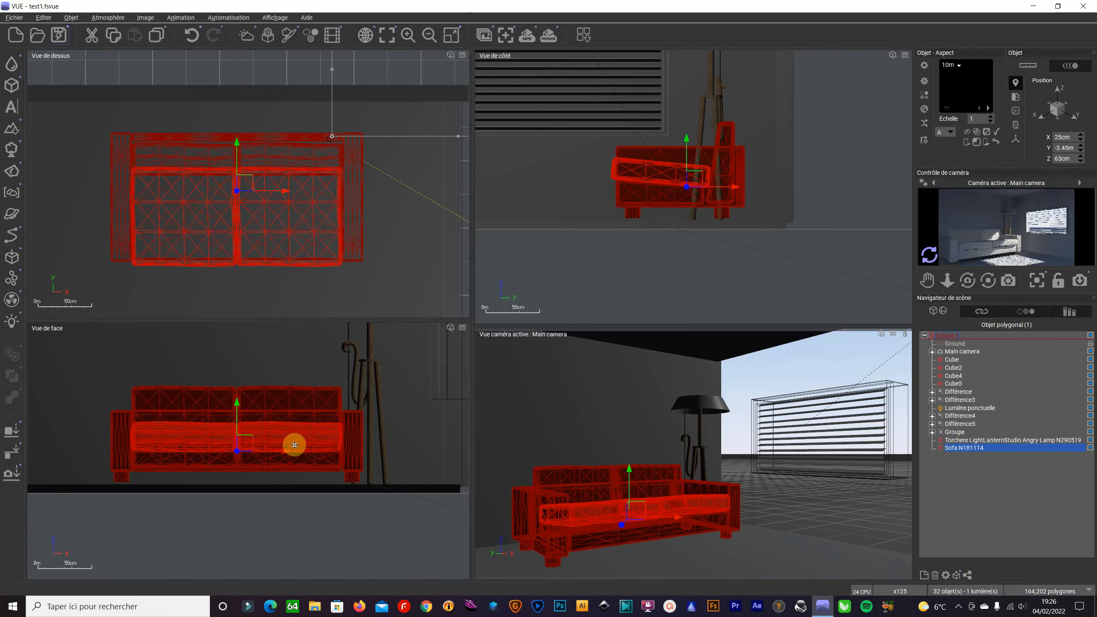
# Step: Set the sofa on the floor clear of the lamp, at about X -9.8 cm, Z 57 cm, and refresh the camera preview
pyautogui.moveTo(235, 422); pyautogui.dragTo(236, 428)
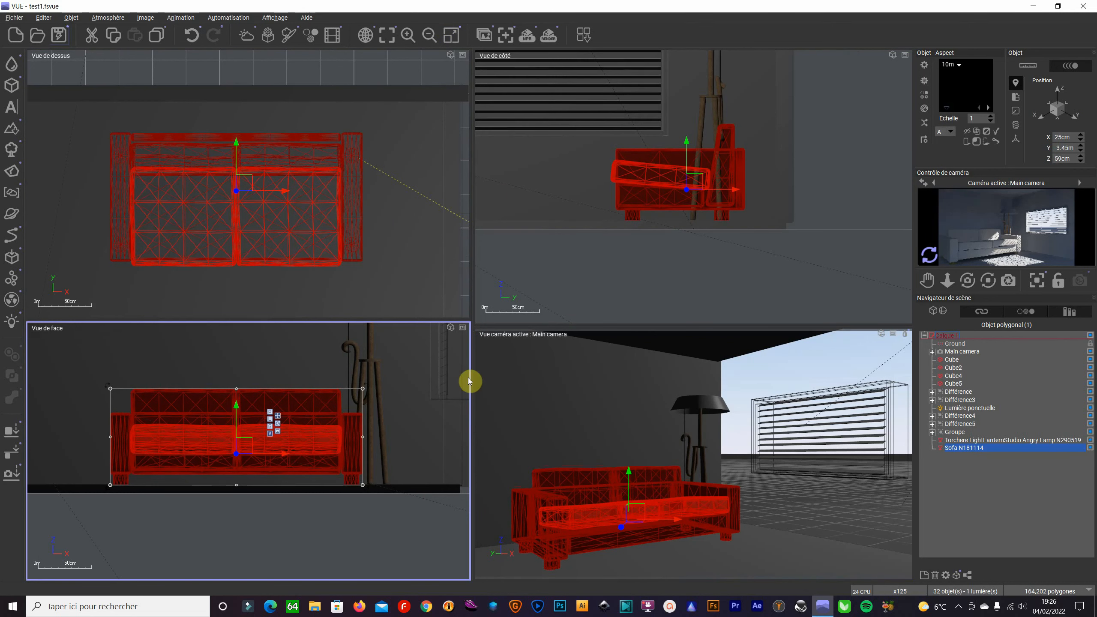
pyautogui.click(379, 372)
pyautogui.scroll(-3, 380, 371)
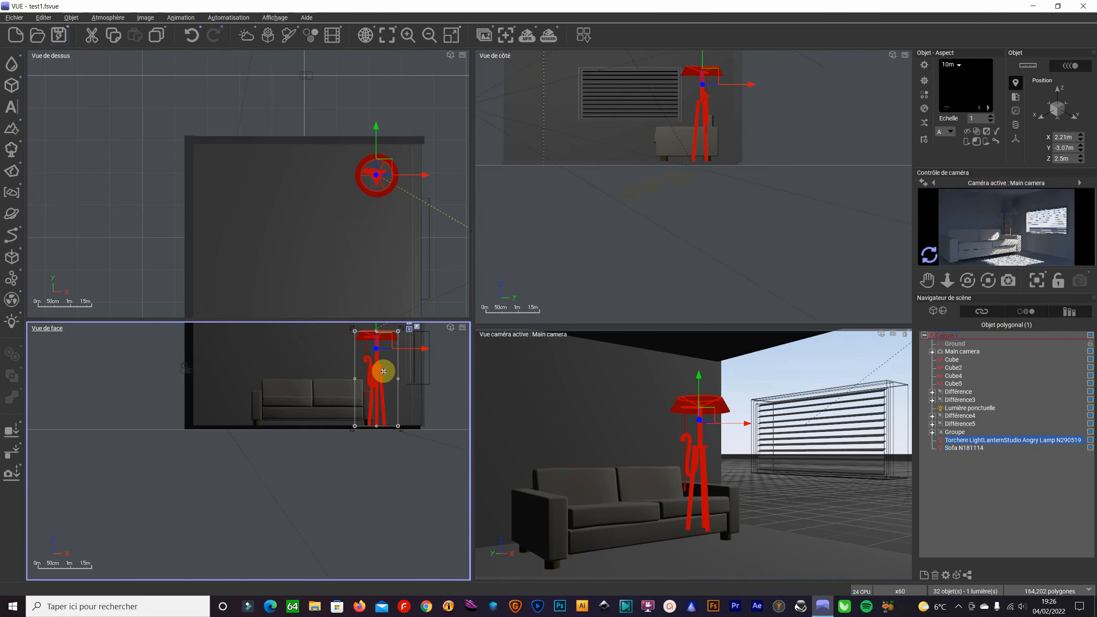
pyautogui.scroll(2, 384, 371)
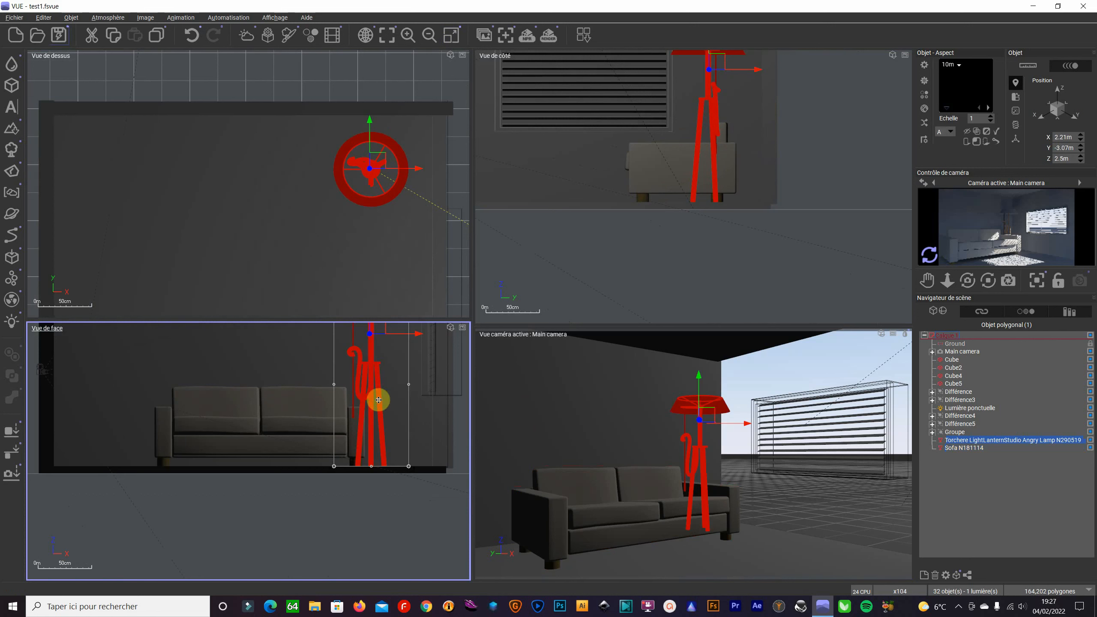
pyautogui.click(305, 431)
pyautogui.moveTo(296, 427); pyautogui.dragTo(287, 429)
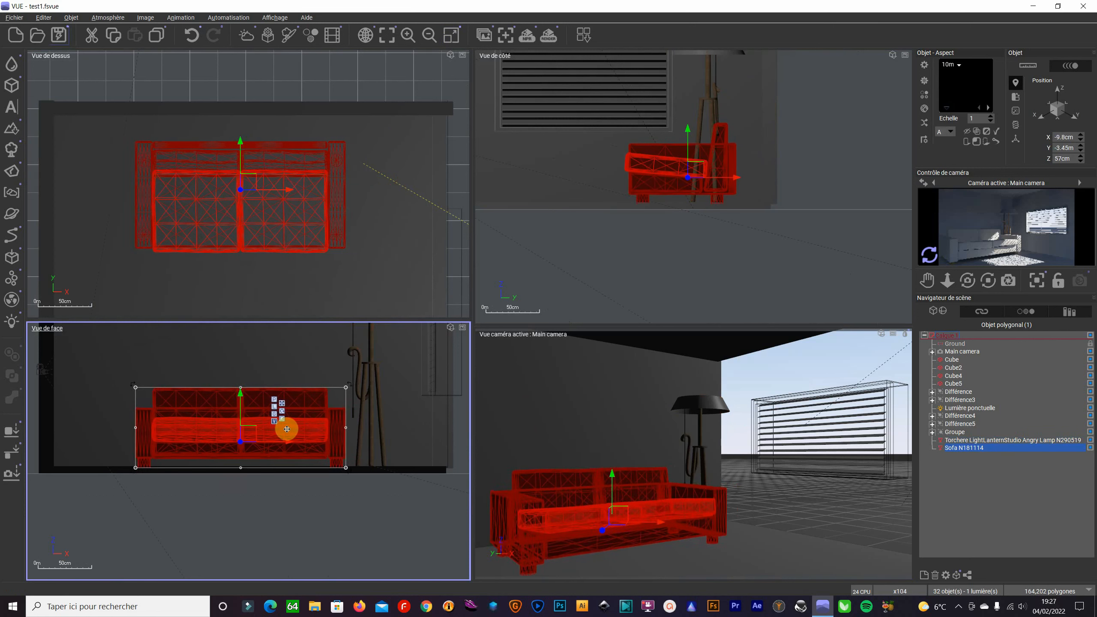
pyautogui.click(930, 255)
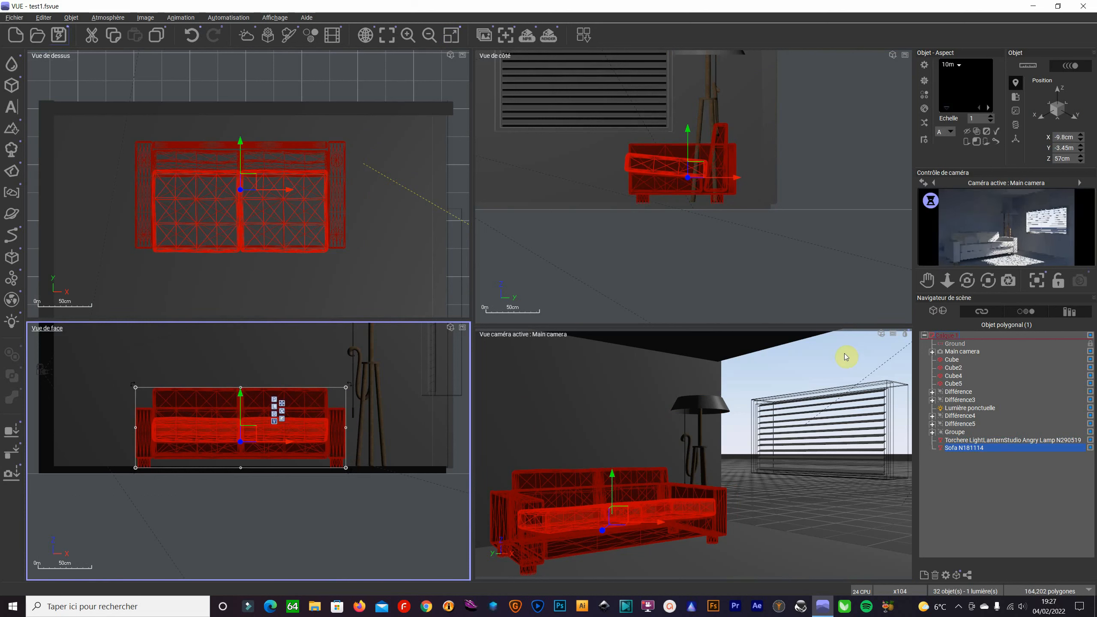
# Step: Render the main camera view with the sofa, stacking the render and accepting the post-render options
pyautogui.click(894, 334)
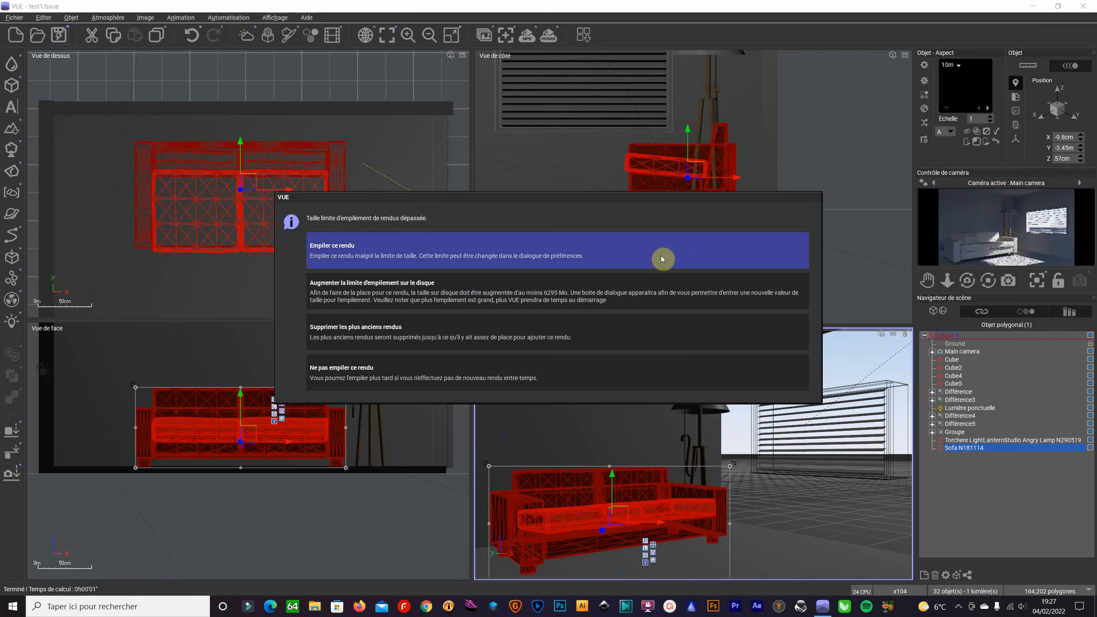
pyautogui.click(660, 256)
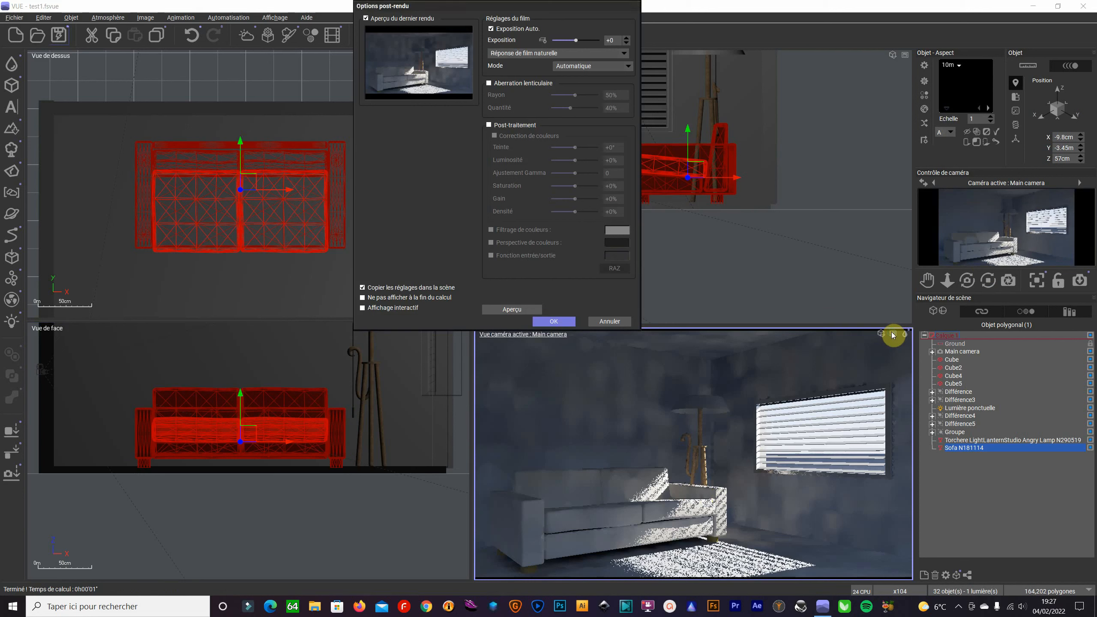
pyautogui.click(562, 321)
# Step: Render the main camera view again at Final quality, stacking the result and accepting the post-render options
pyautogui.click(904, 333)
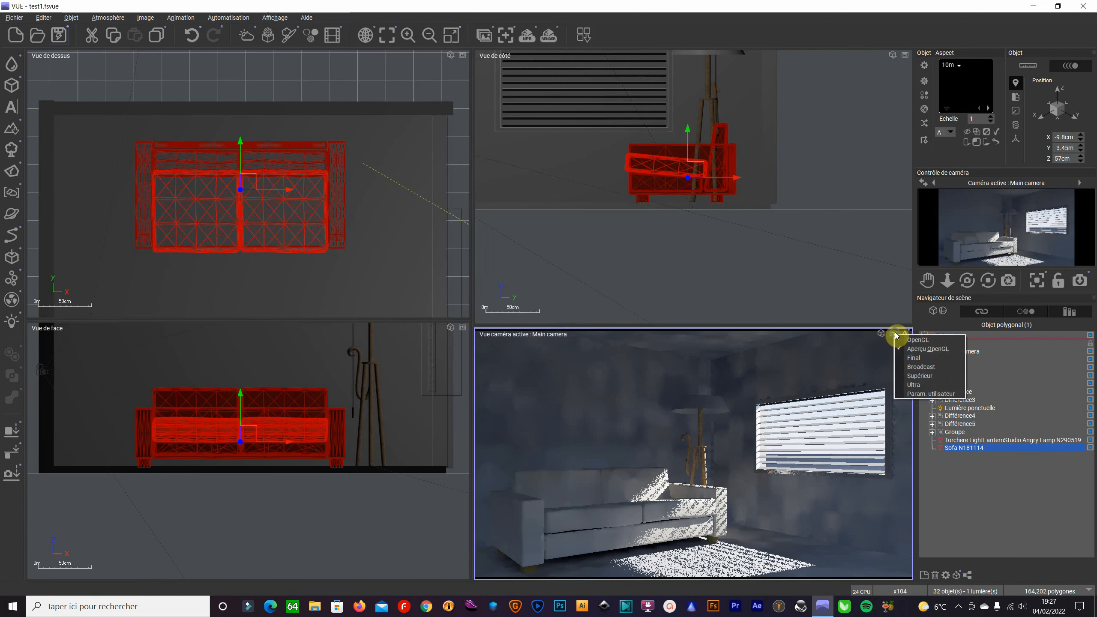
pyautogui.click(923, 359)
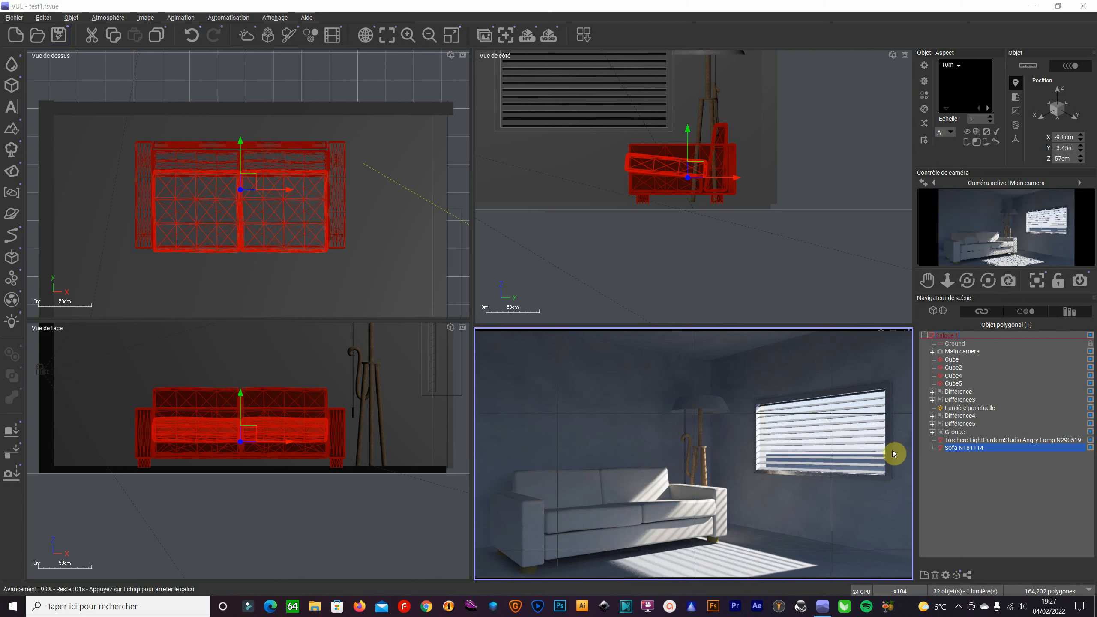
pyautogui.click(659, 257)
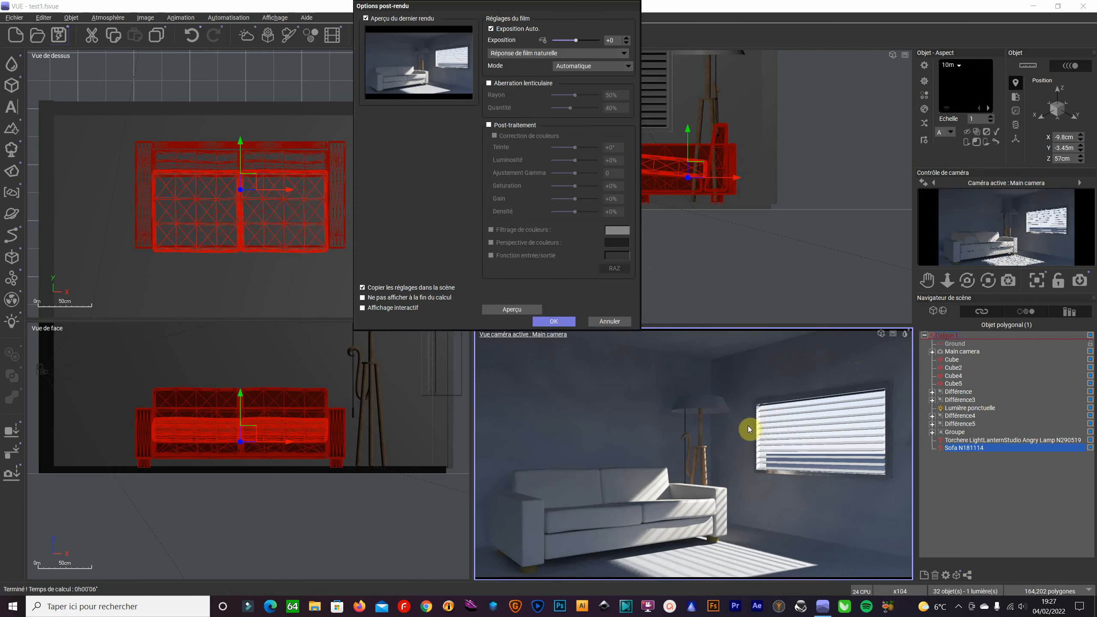
pyautogui.click(555, 321)
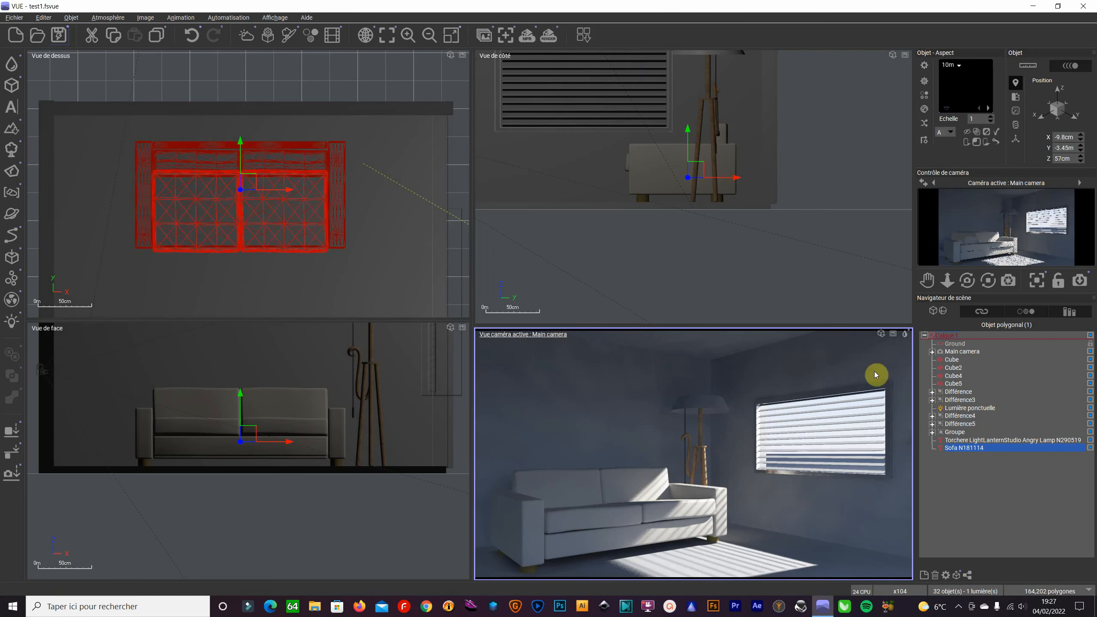
# Step: Edit the atmosphere without creating a sun, switching its model to Spectral standard with automatic adjustment of the atmosphere and camera exposure
pyautogui.click(249, 38)
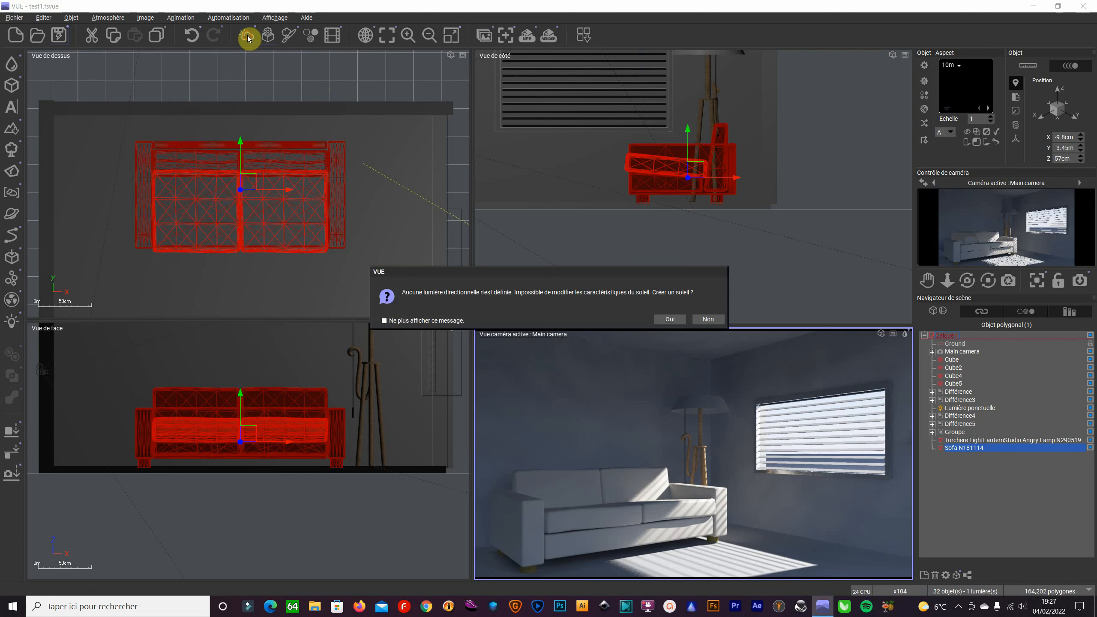
pyautogui.click(709, 320)
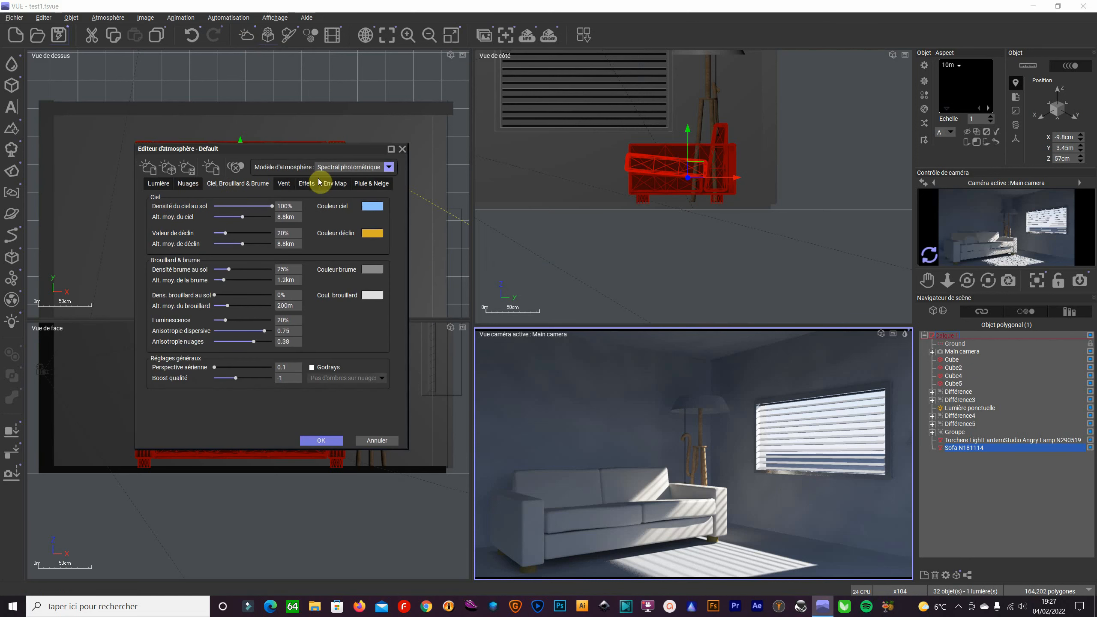
pyautogui.click(390, 168)
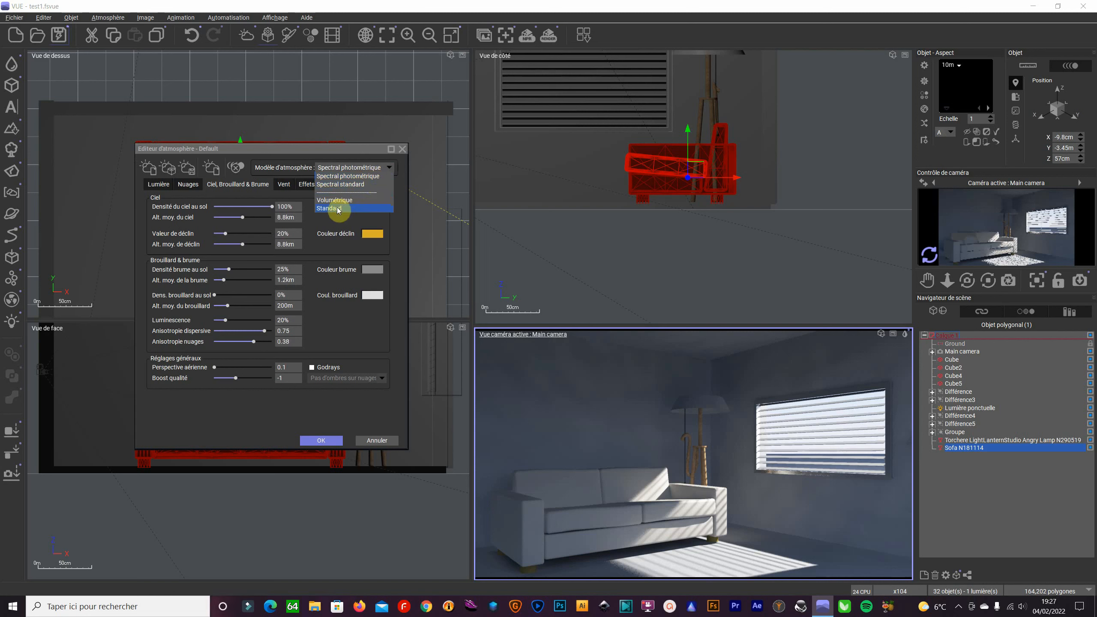
pyautogui.click(358, 185)
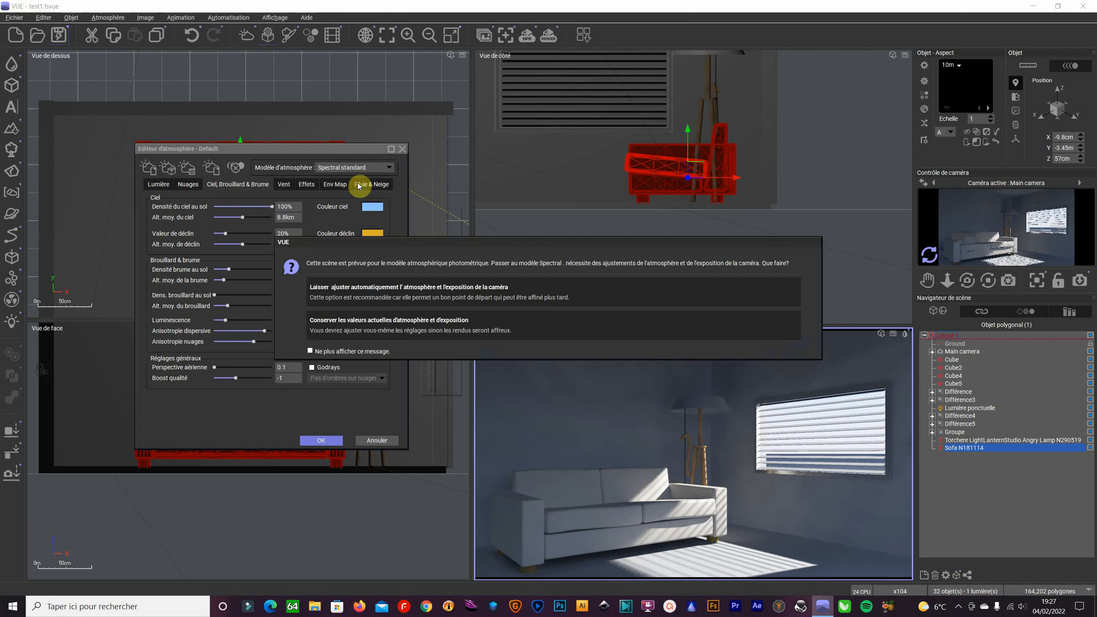
pyautogui.click(412, 297)
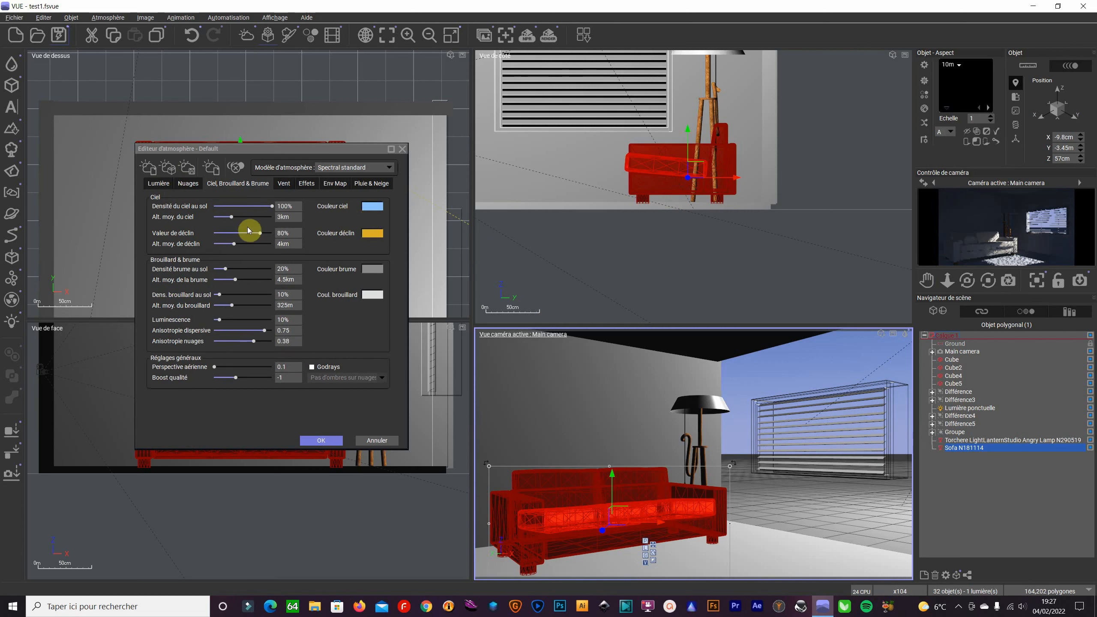
# Step: Set the atmosphere's global radiosity gain to 2 and the sky dome lighting gain to 0.5, and refresh the camera preview
pyautogui.click(159, 183)
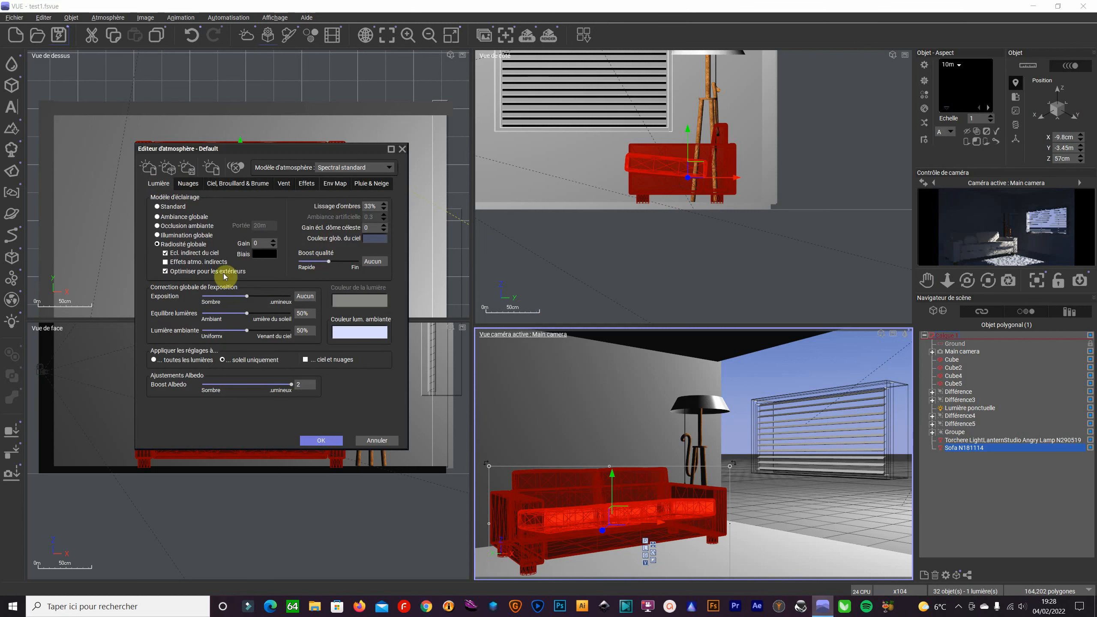
pyautogui.click(257, 246)
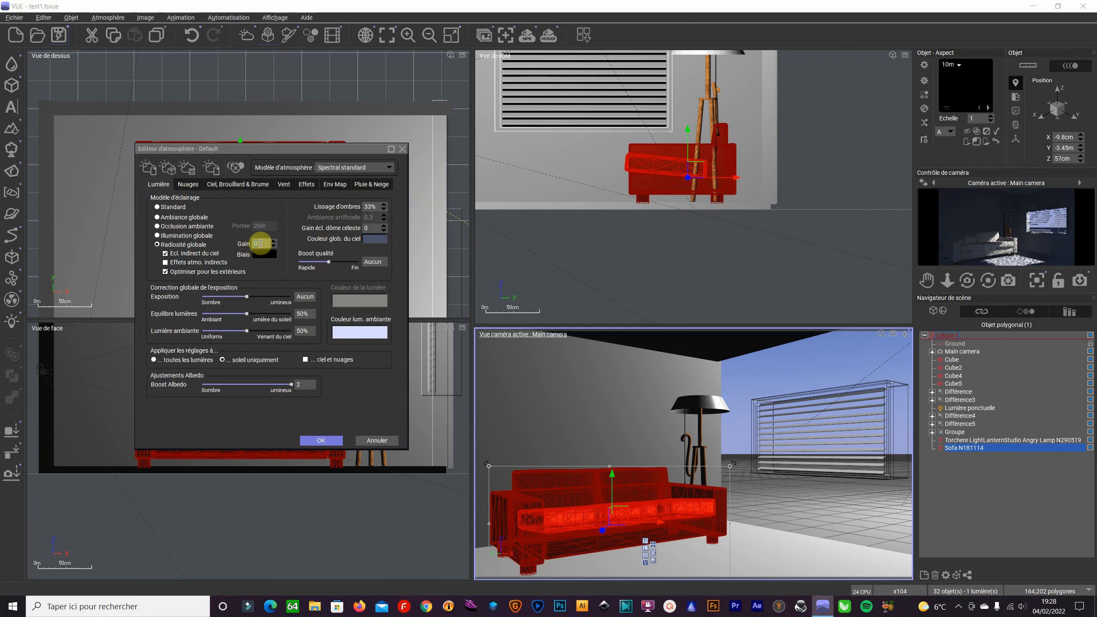
pyautogui.write('2')
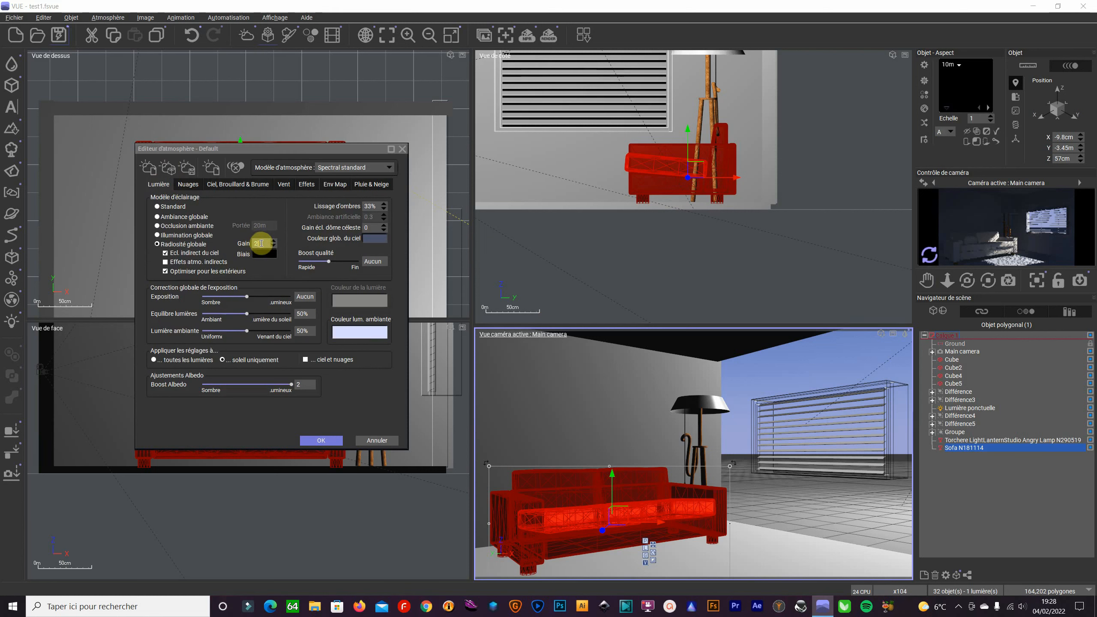
pyautogui.click(375, 228)
pyautogui.write('2')
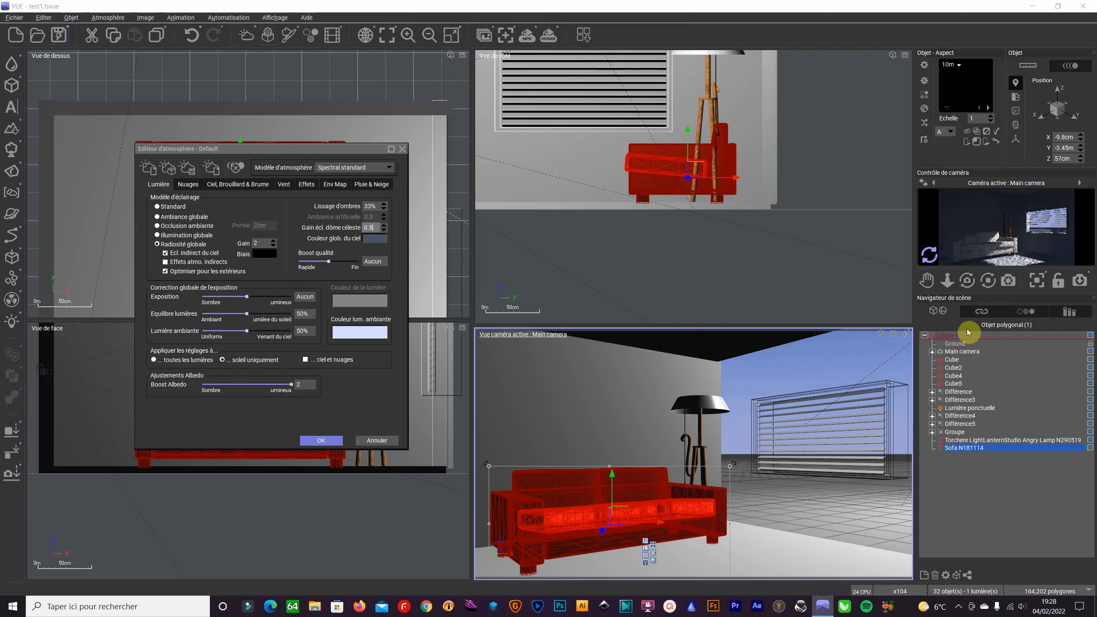
pyautogui.click(933, 257)
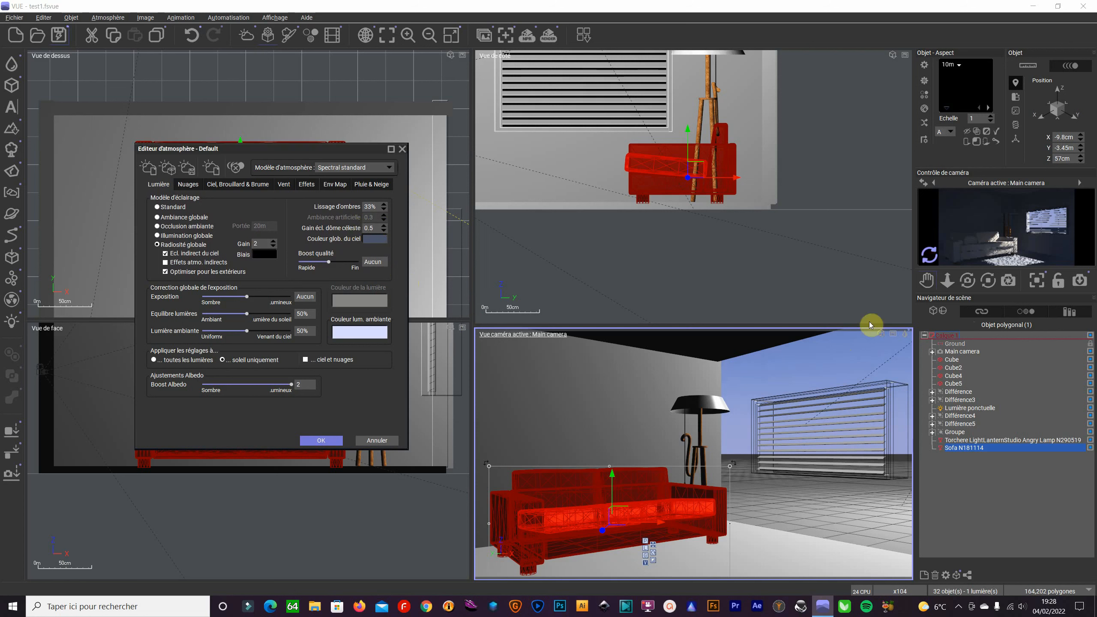
pyautogui.click(929, 262)
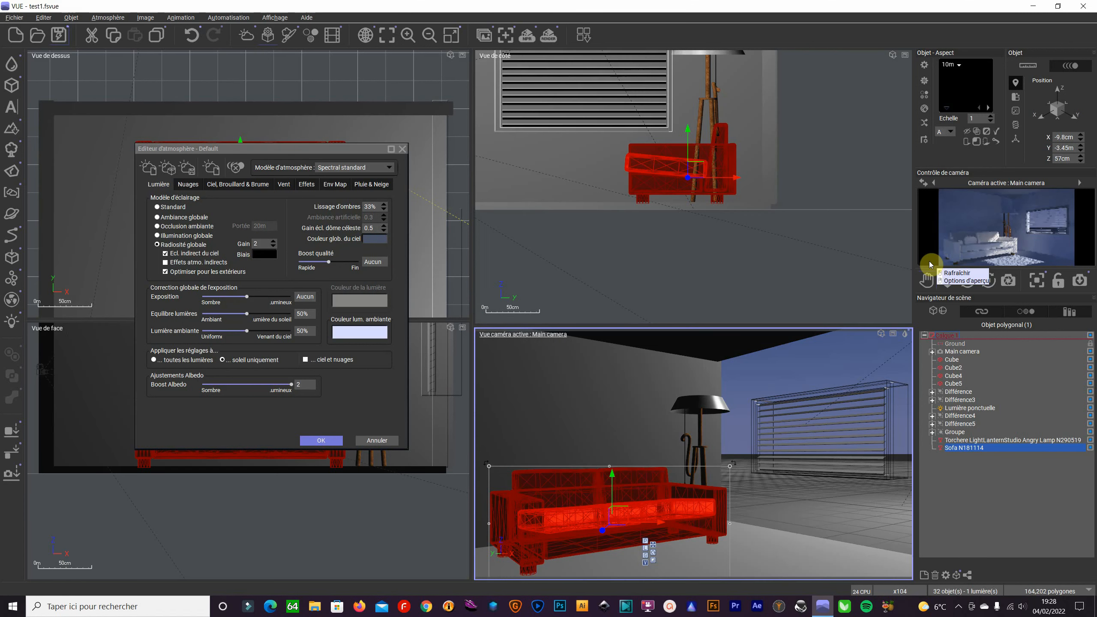
# Step: Lower the global radiosity gain to 1 and refresh the camera preview
pyautogui.click(260, 243)
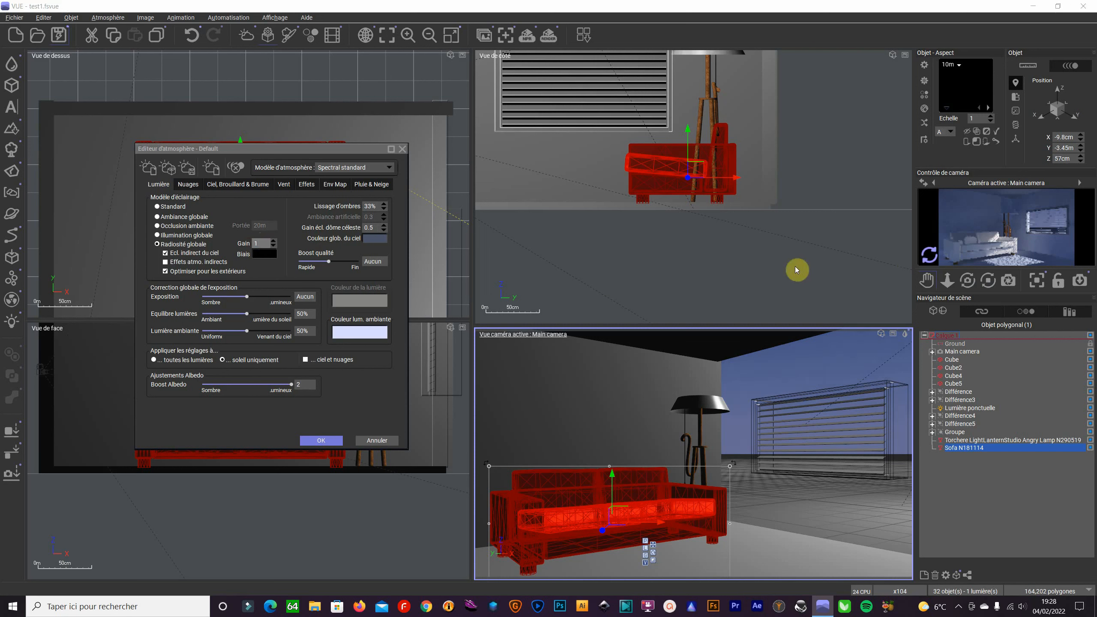
pyautogui.click(930, 259)
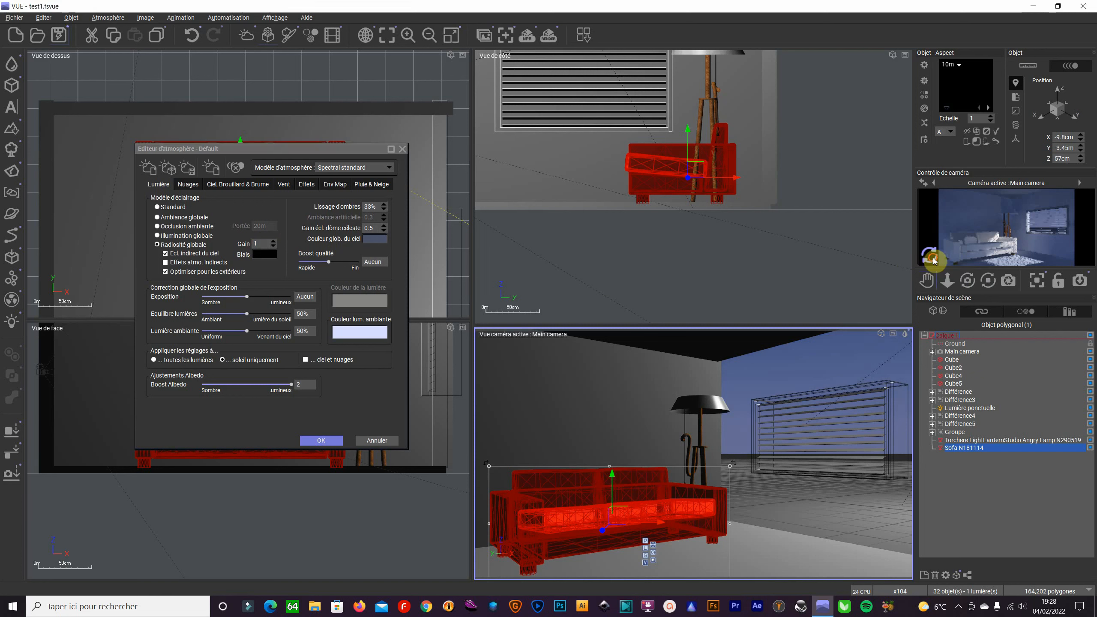
# Step: Try a sky dome lighting gain of 2 in the atmosphere's light settings and refresh the camera preview
pyautogui.click(933, 261)
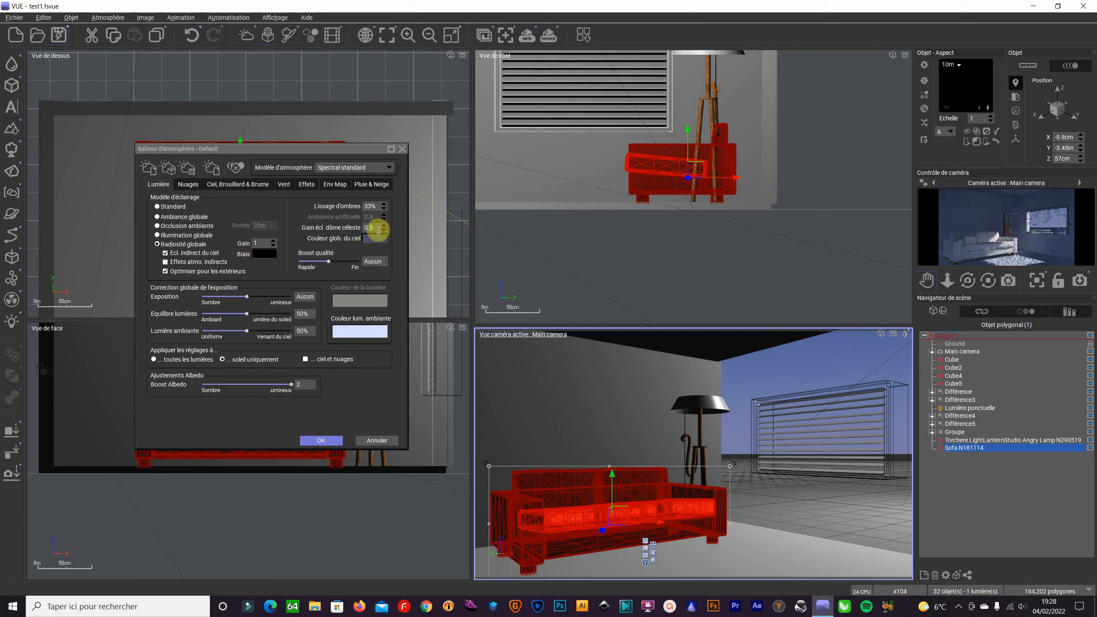
pyautogui.write('2')
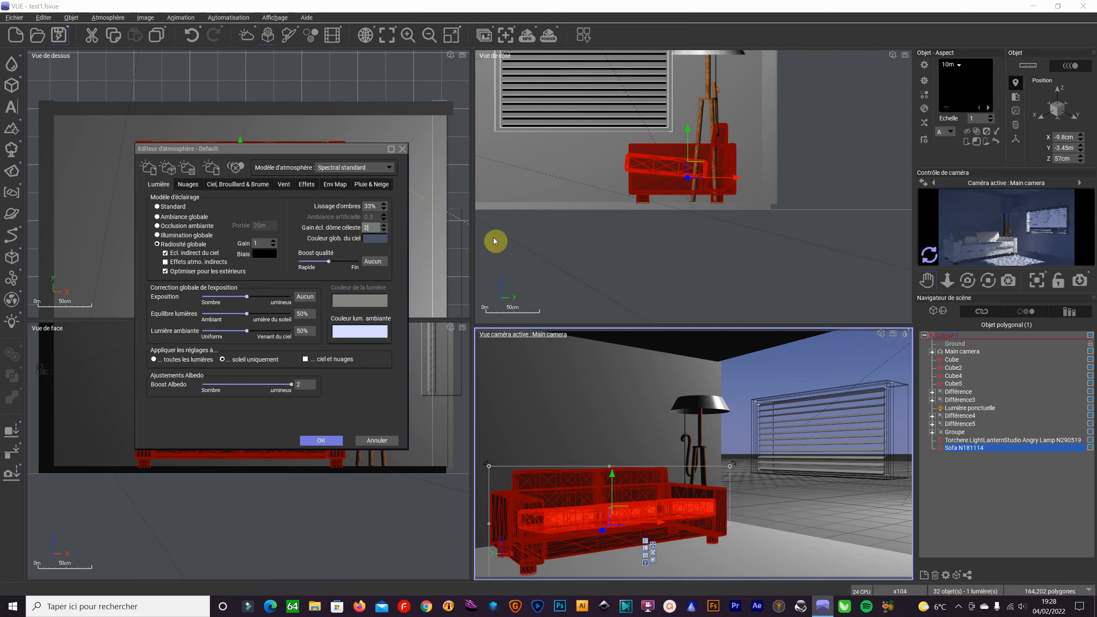
pyautogui.rightClick(938, 258)
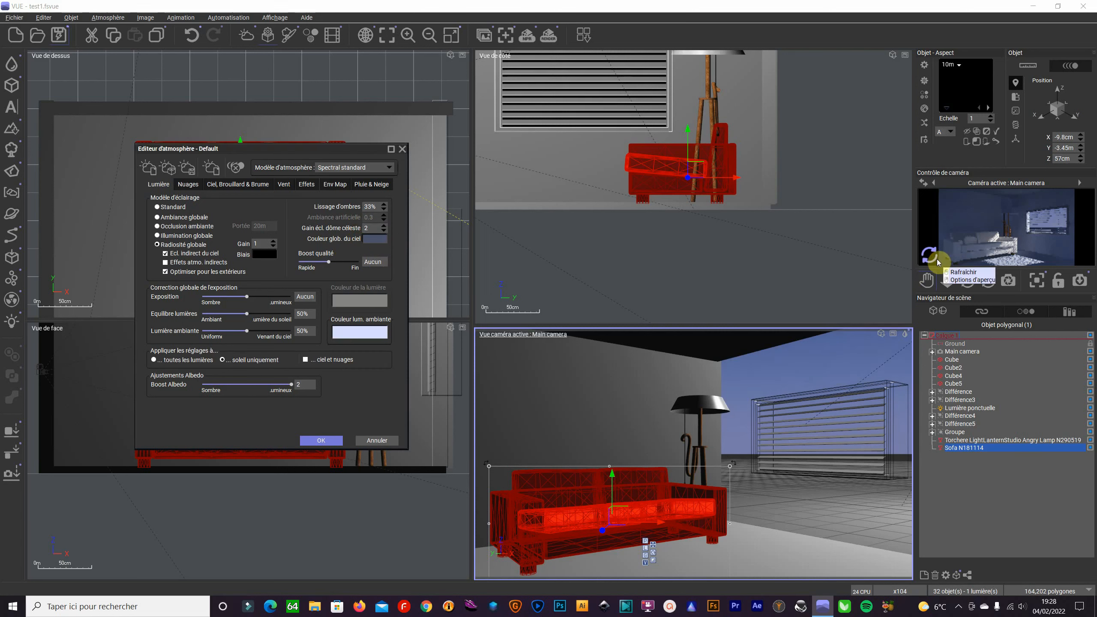
pyautogui.click(933, 258)
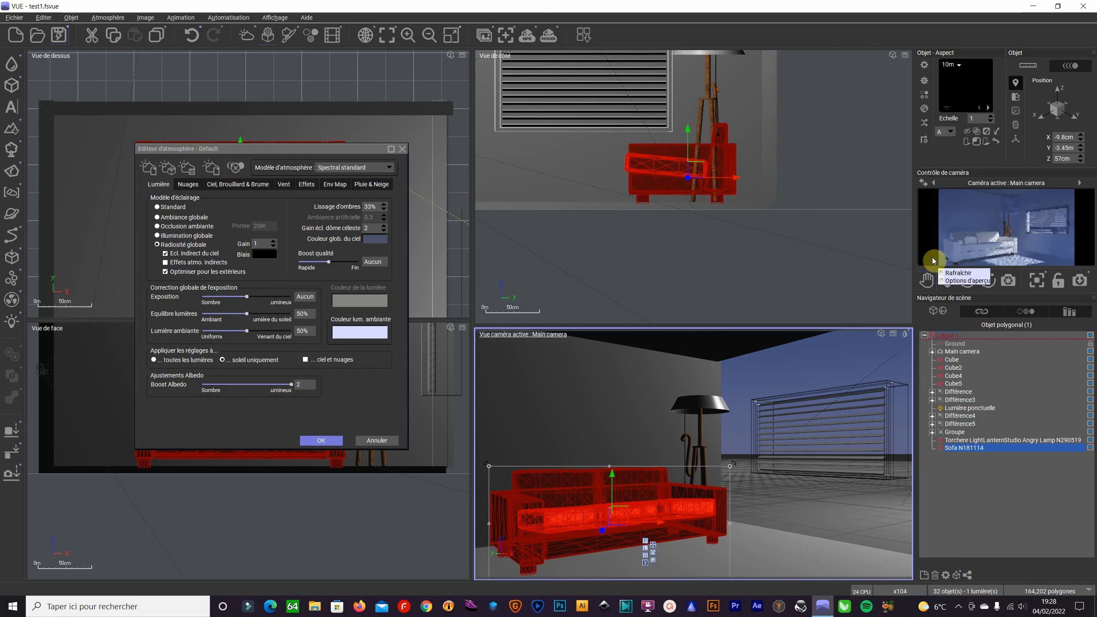
# Step: Set the sky dome lighting gain to 0 and refresh the camera preview
pyautogui.click(374, 227)
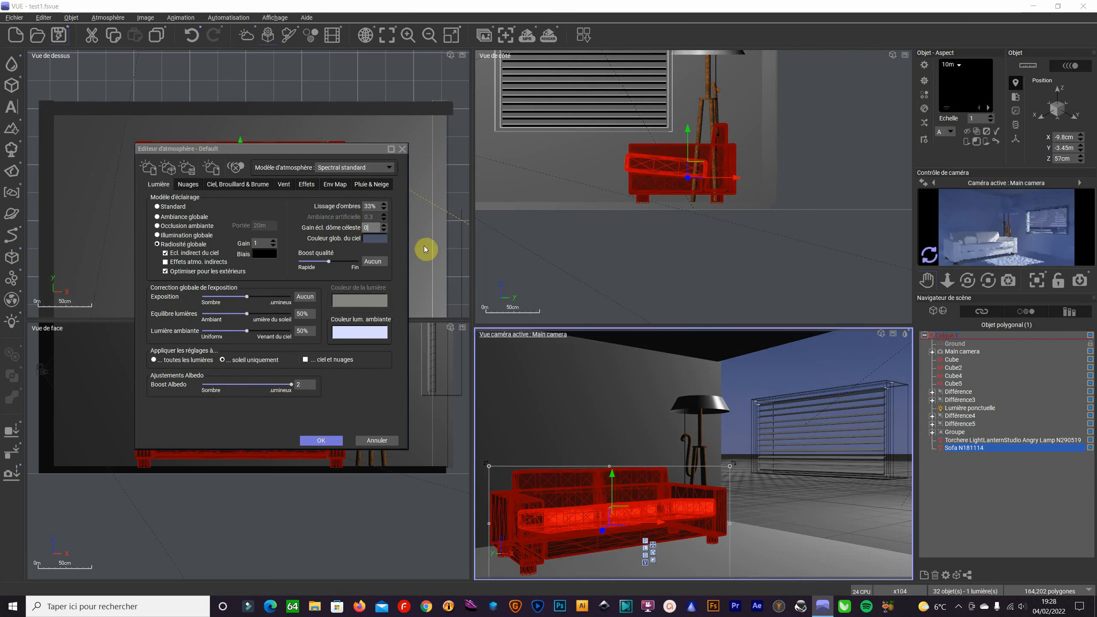
pyautogui.click(933, 259)
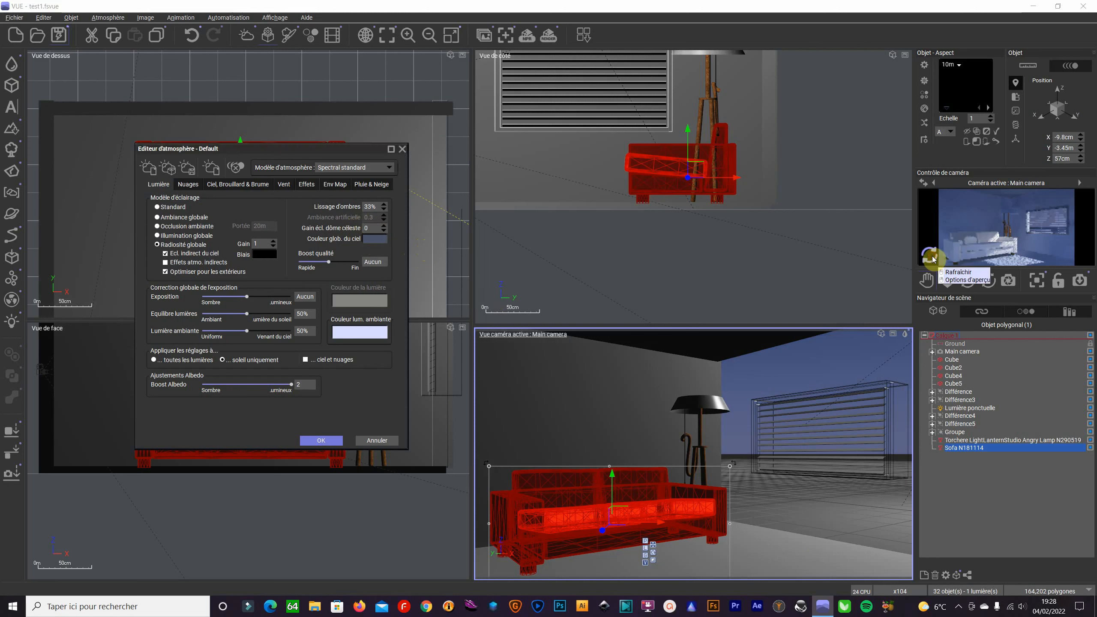
pyautogui.click(932, 261)
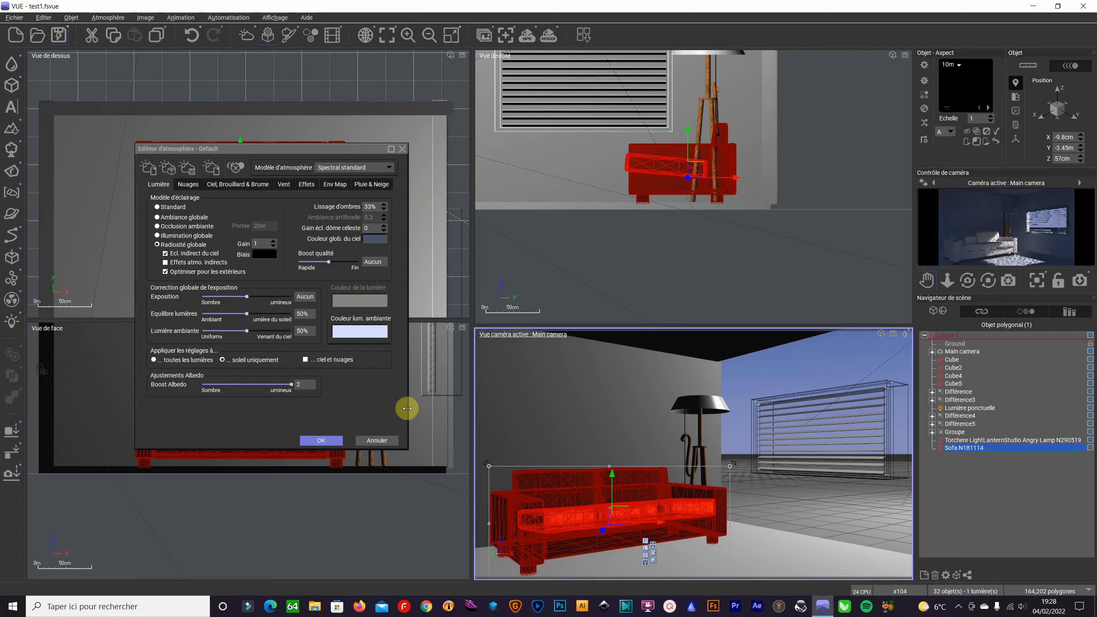
# Step: Reduce the haze and fog densities and altitudes and the luminescence to 0, set both anisotropies to -1, and accept the atmosphere settings
pyautogui.click(231, 185)
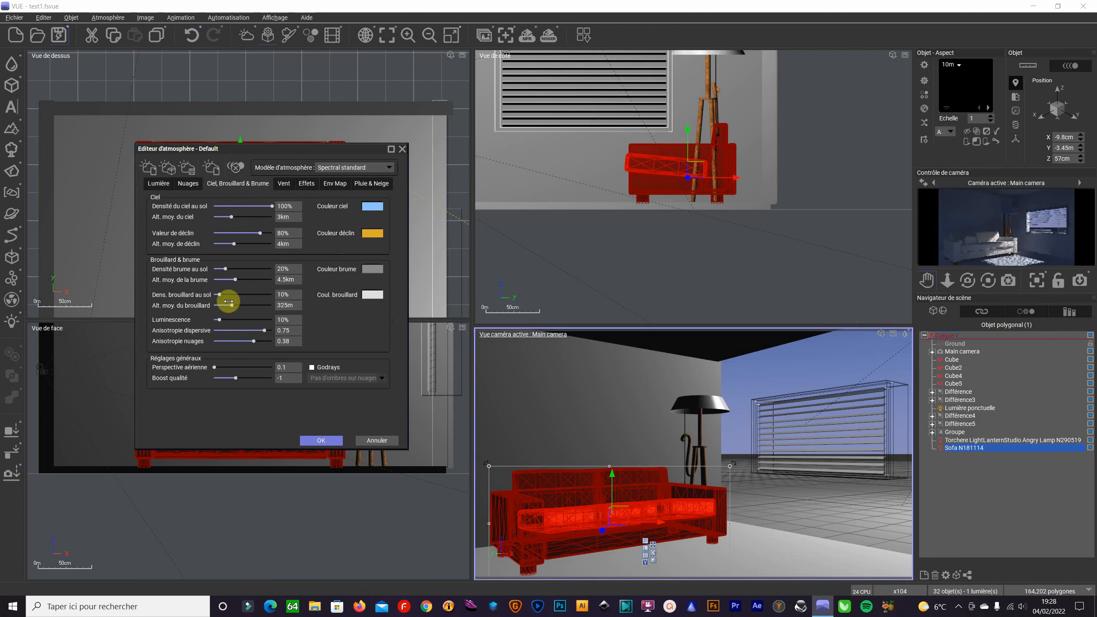
pyautogui.moveTo(226, 268); pyautogui.dragTo(195, 306)
pyautogui.moveTo(263, 331); pyautogui.dragTo(185, 342)
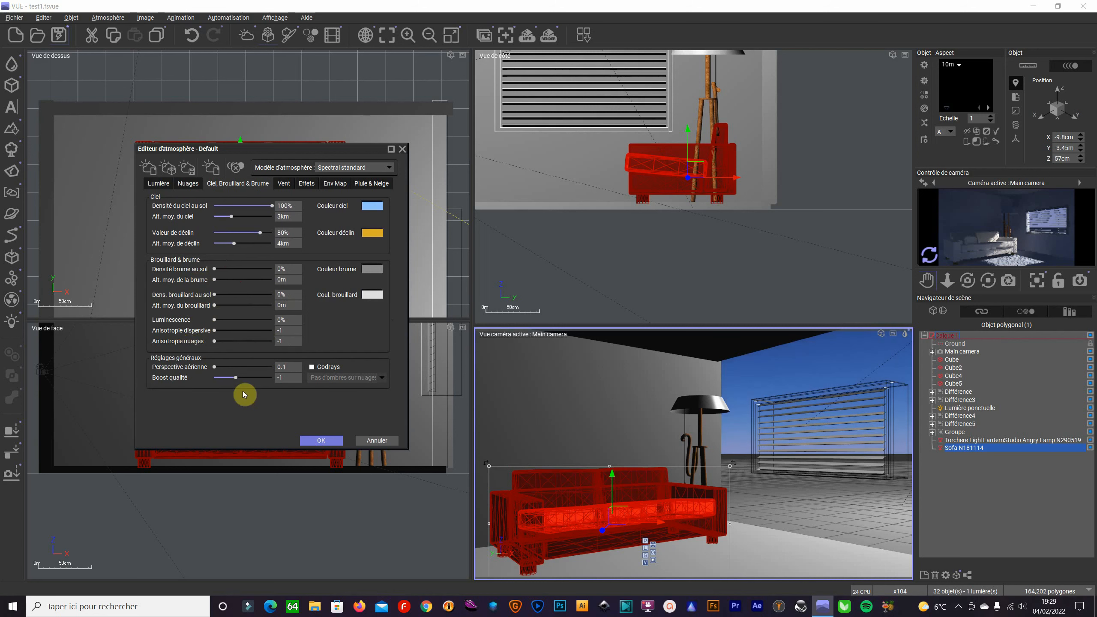
pyautogui.click(322, 441)
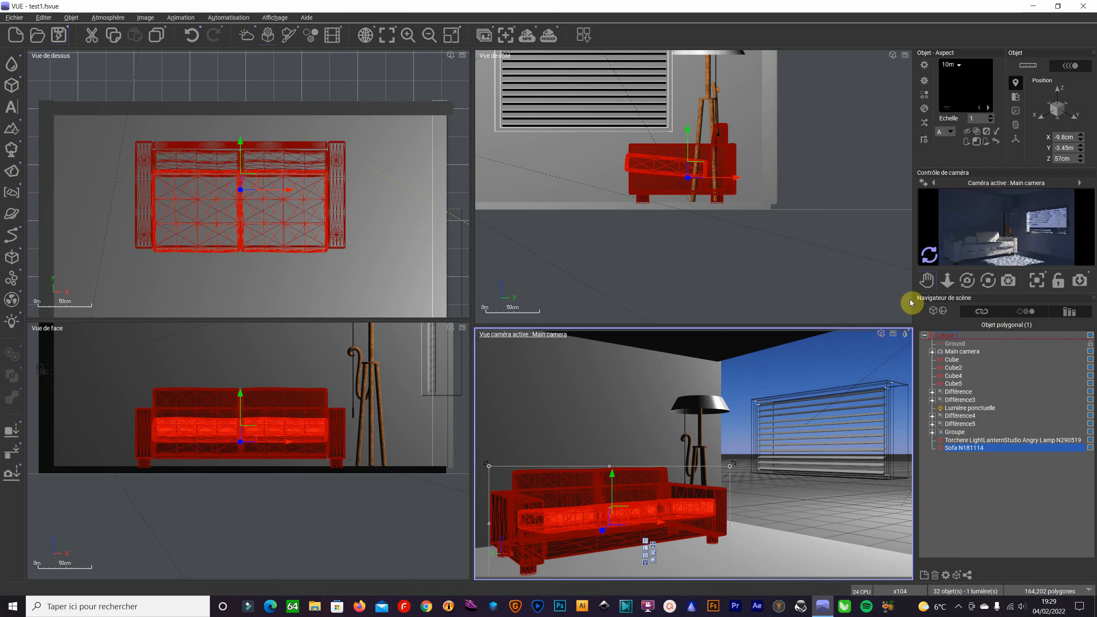
# Step: Render the main camera view, stacking the render despite the size limit and keeping the post-render options, and save the scene
pyautogui.click(894, 334)
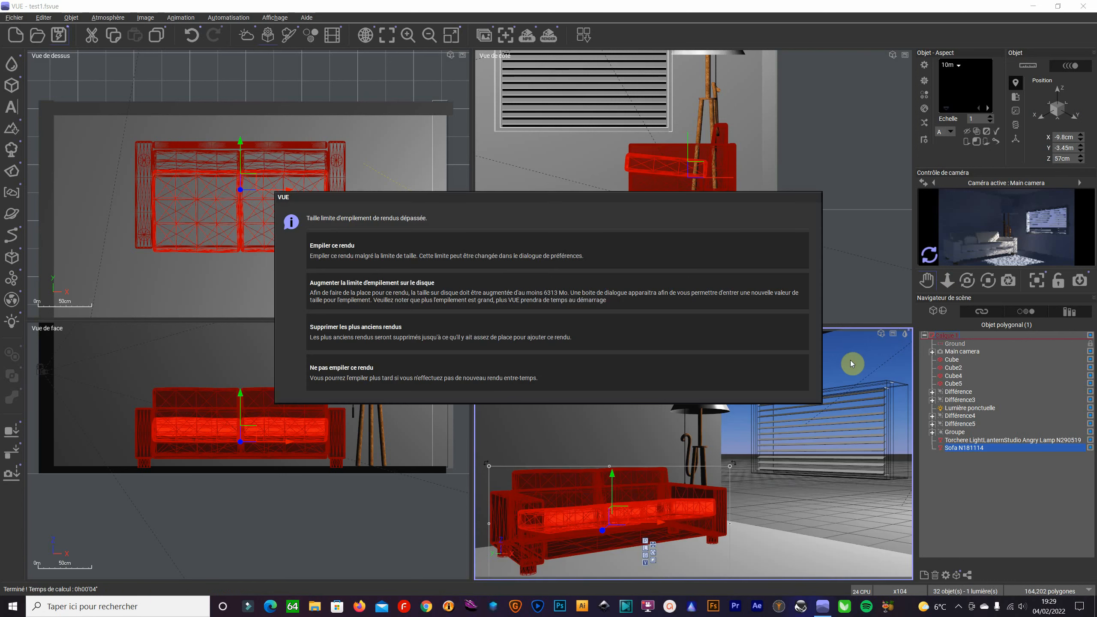
pyautogui.click(599, 257)
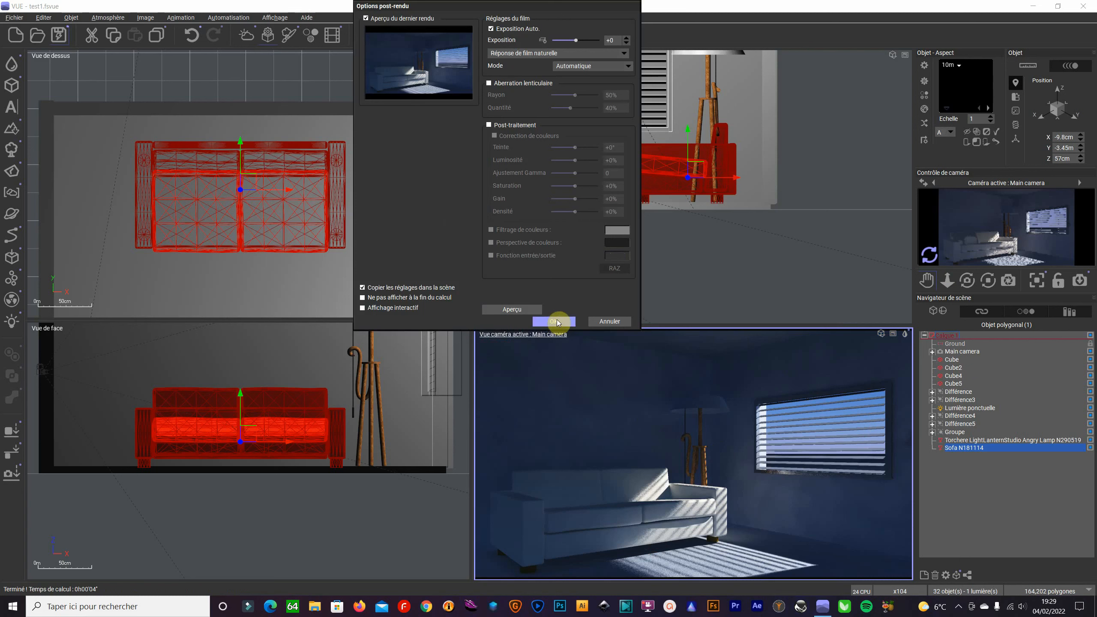
pyautogui.click(556, 322)
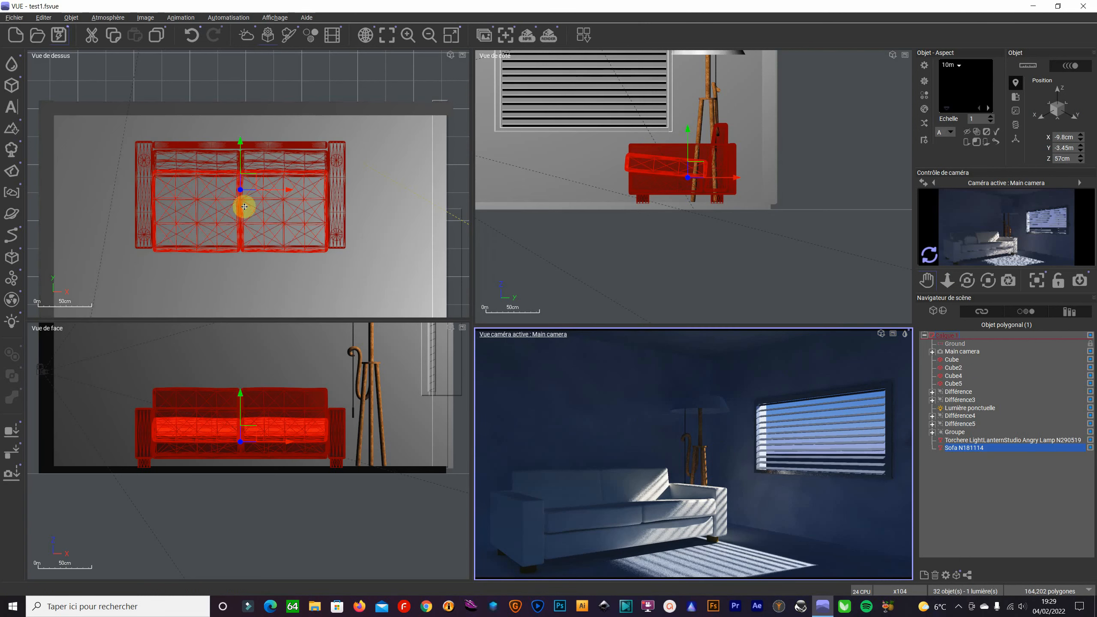
pyautogui.click(14, 17)
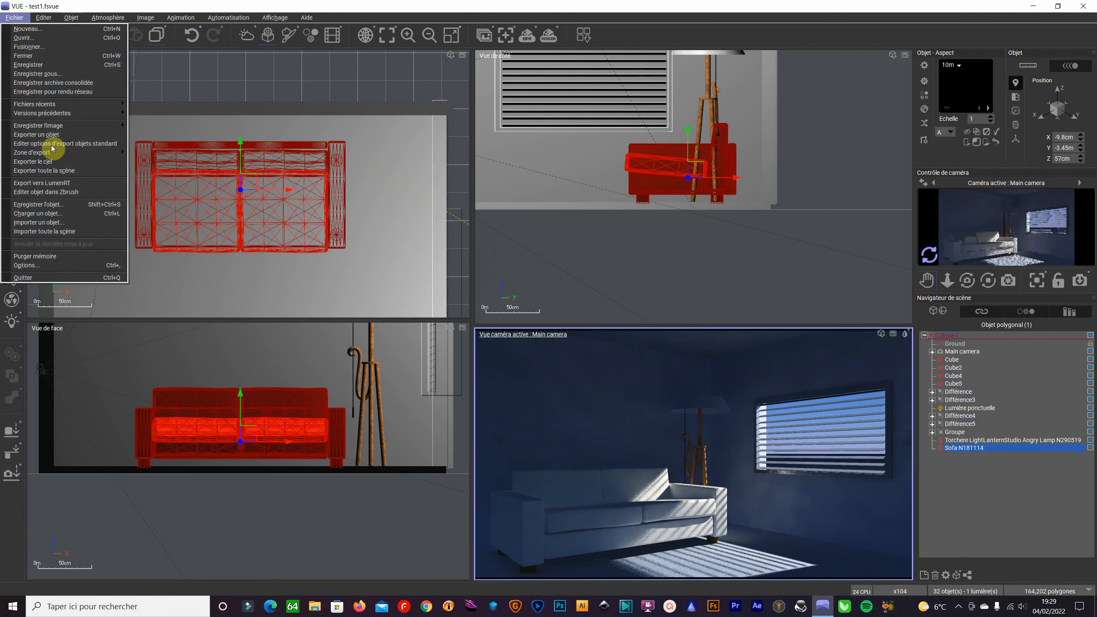
pyautogui.click(47, 65)
# Step: Load the 3DS object Table Christian Liaigre N080519 from the 55172_open3dmodel.com folder with the default import options
pyautogui.click(16, 17)
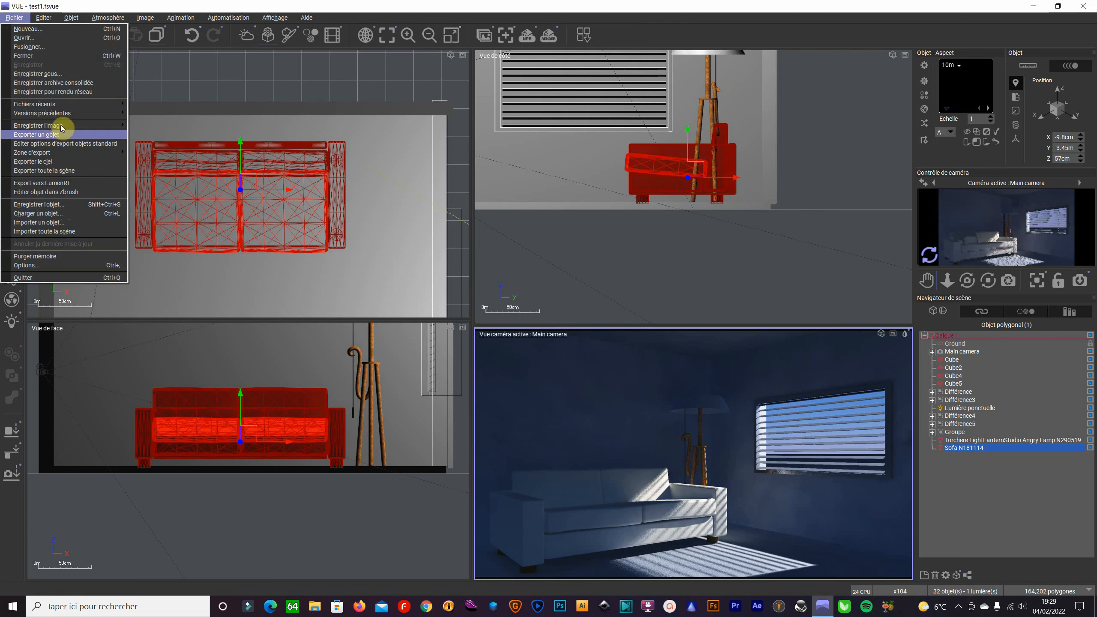
pyautogui.click(60, 215)
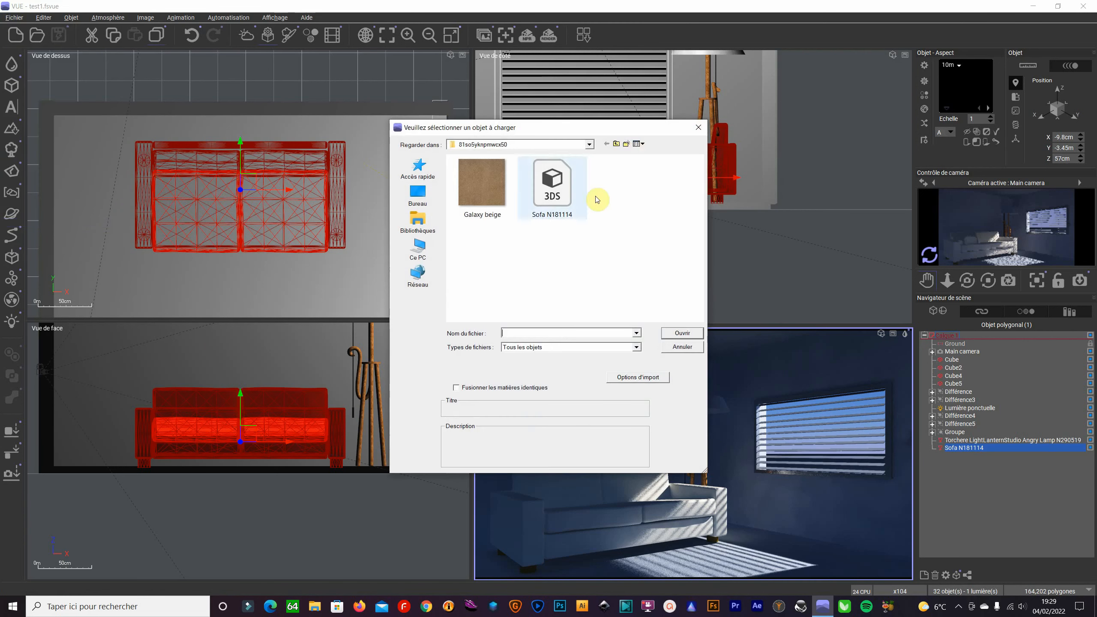
pyautogui.click(618, 145)
pyautogui.click(616, 145)
pyautogui.doubleClick(483, 190)
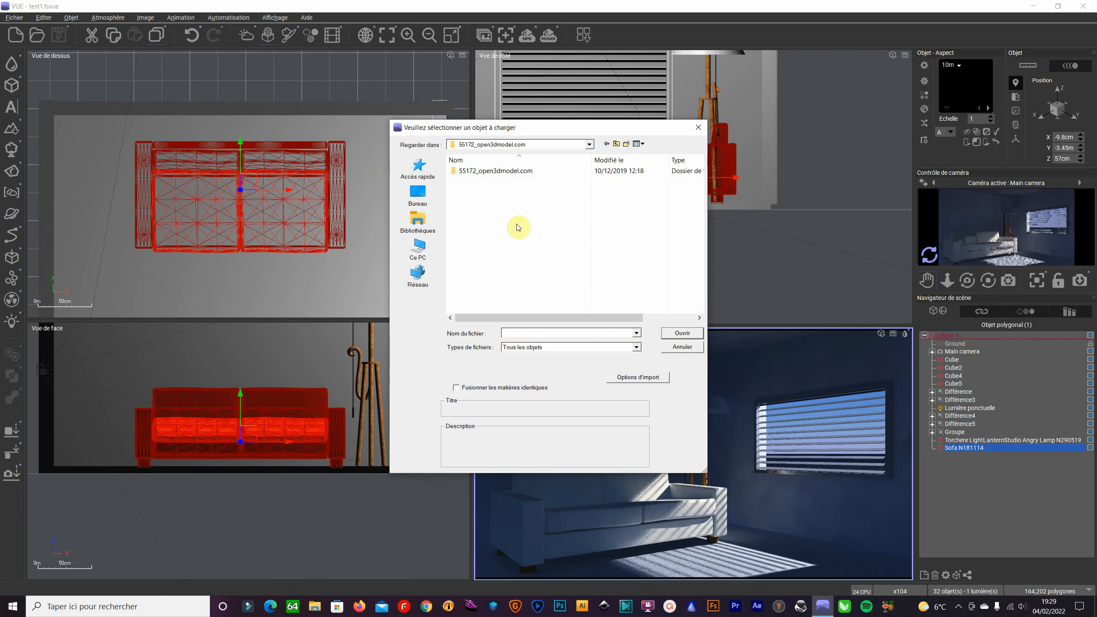
pyautogui.doubleClick(497, 170)
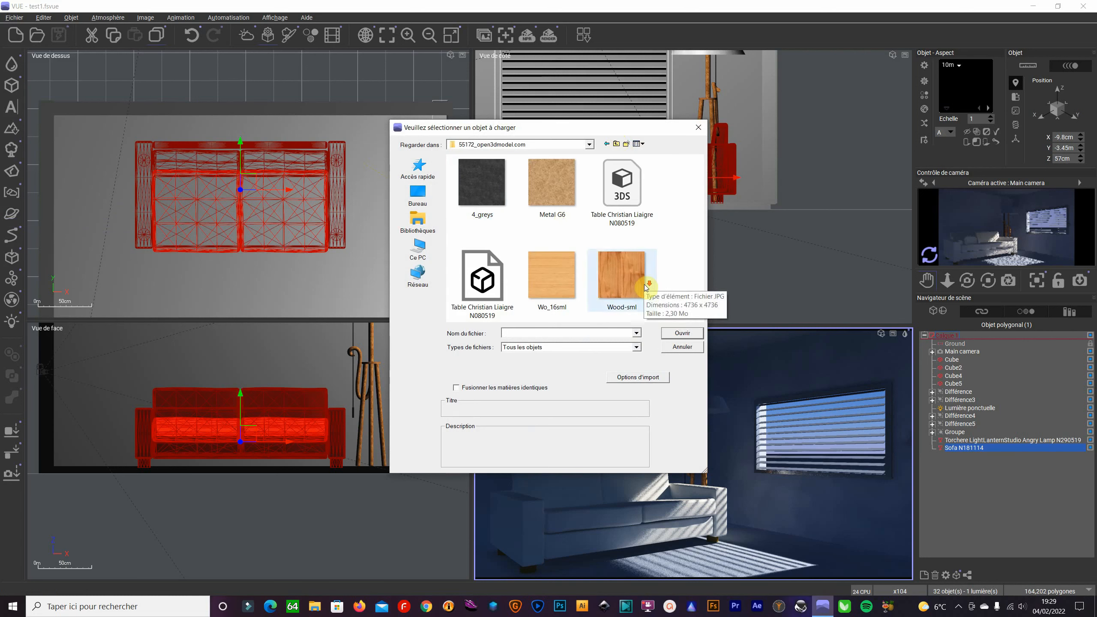
pyautogui.doubleClick(622, 184)
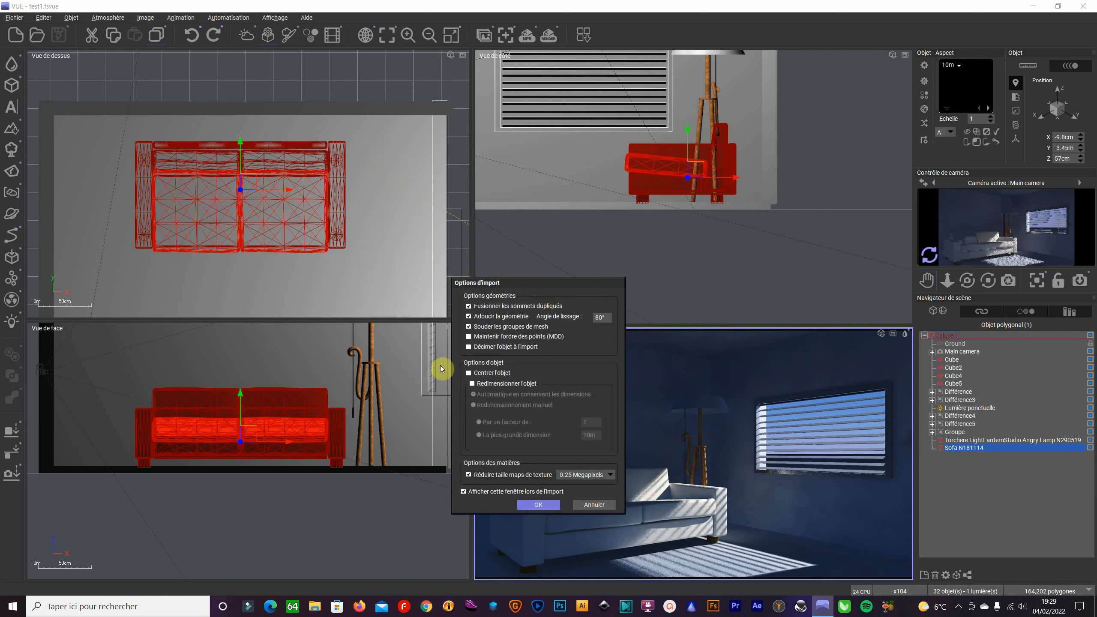
pyautogui.click(539, 505)
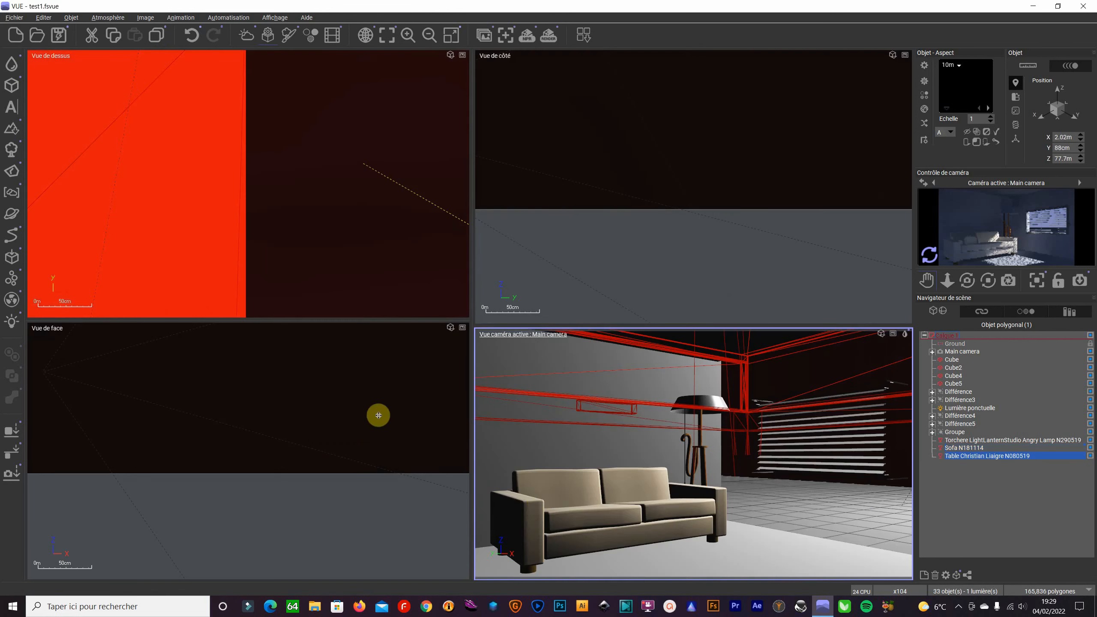
# Step: Scale the oversized imported table down from two opposite corners in the maximised top view
pyautogui.scroll(-10, 355, 281)
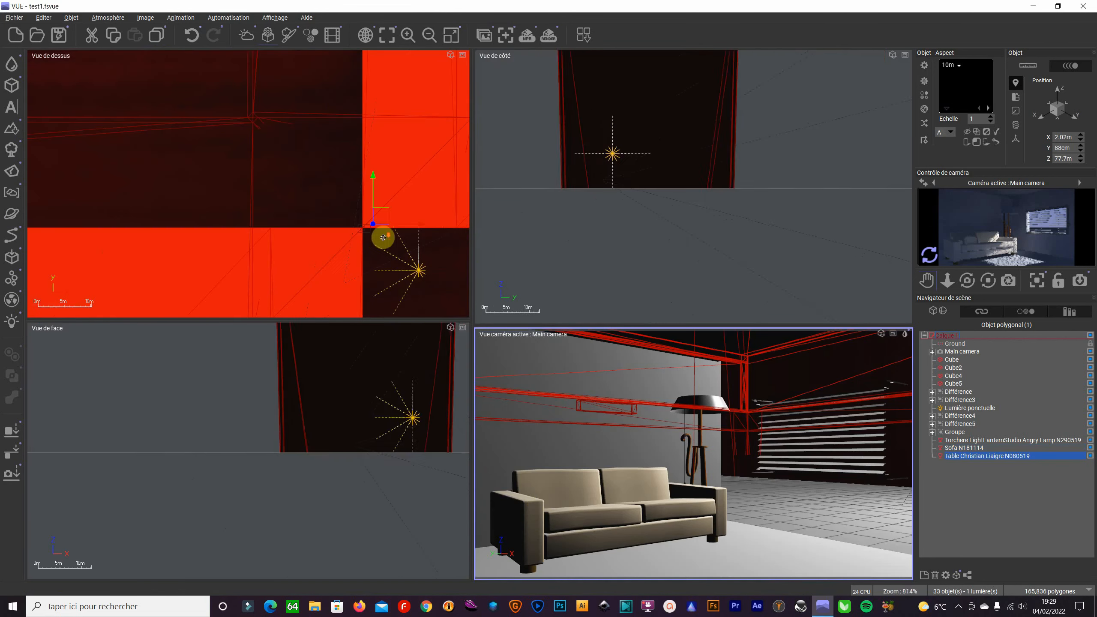
pyautogui.scroll(-15, 384, 238)
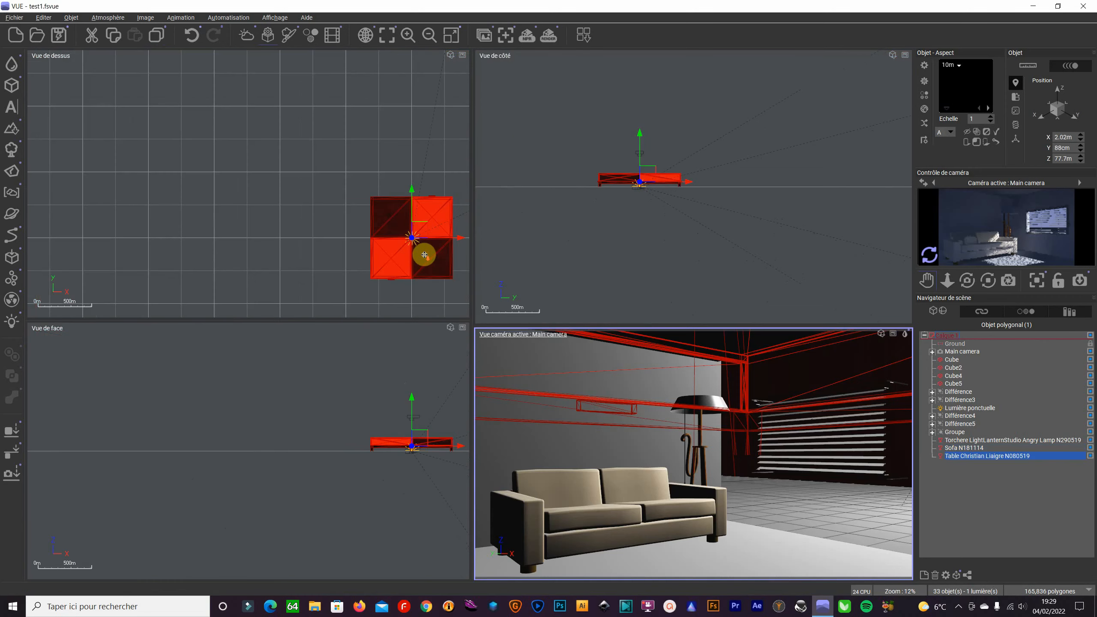
pyautogui.moveTo(425, 255); pyautogui.dragTo(427, 254)
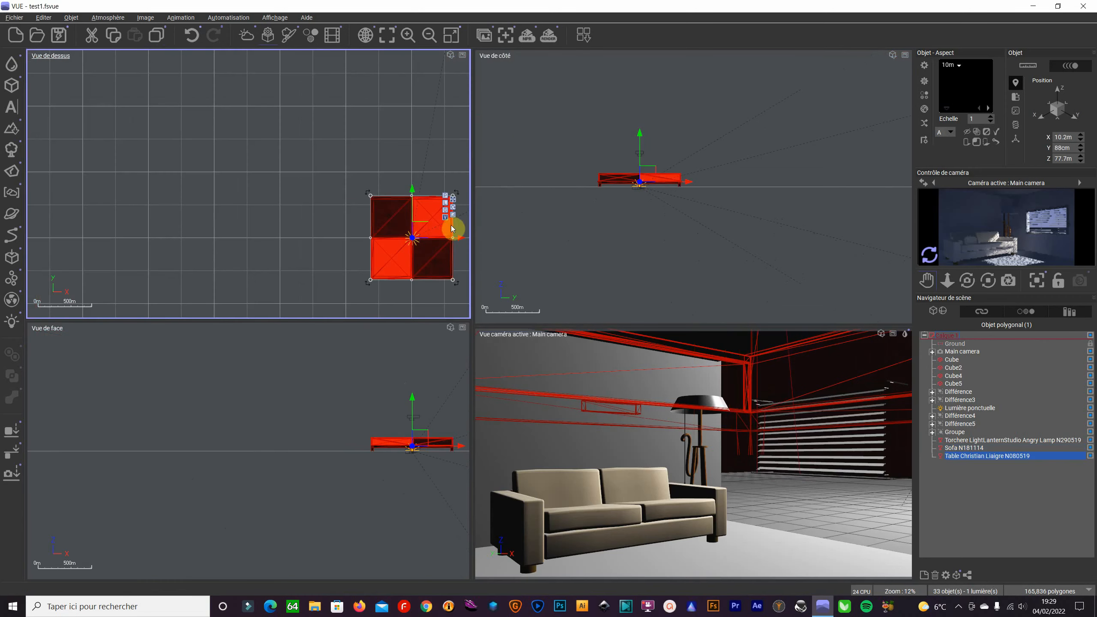
pyautogui.click(449, 37)
pyautogui.scroll(2, 689, 314)
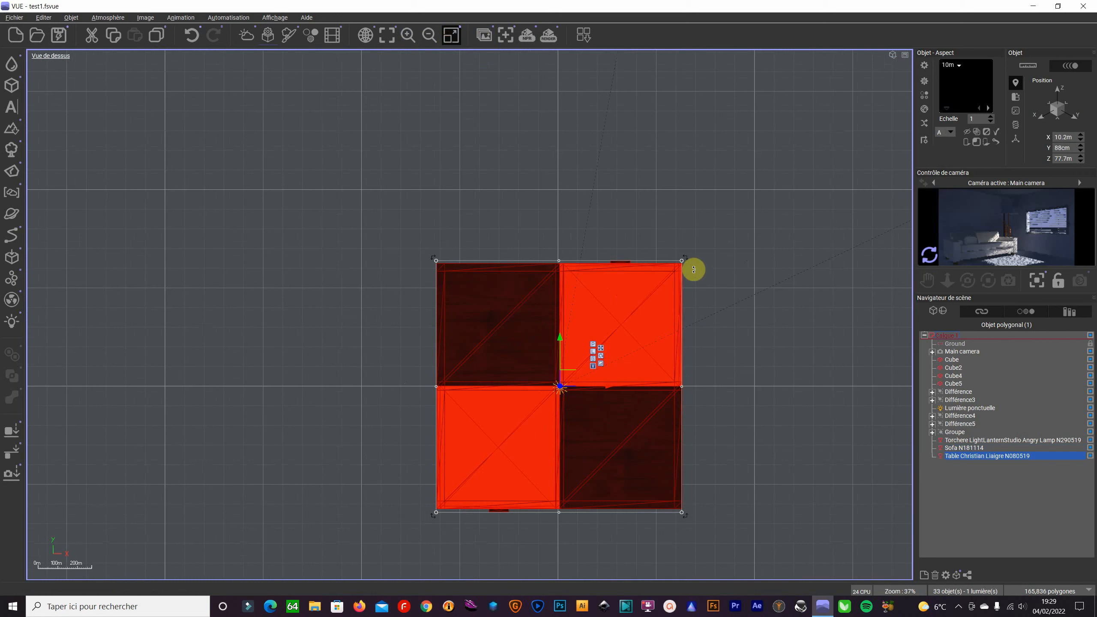
pyautogui.moveTo(684, 258); pyautogui.dragTo(490, 415)
pyautogui.moveTo(476, 483); pyautogui.dragTo(560, 375)
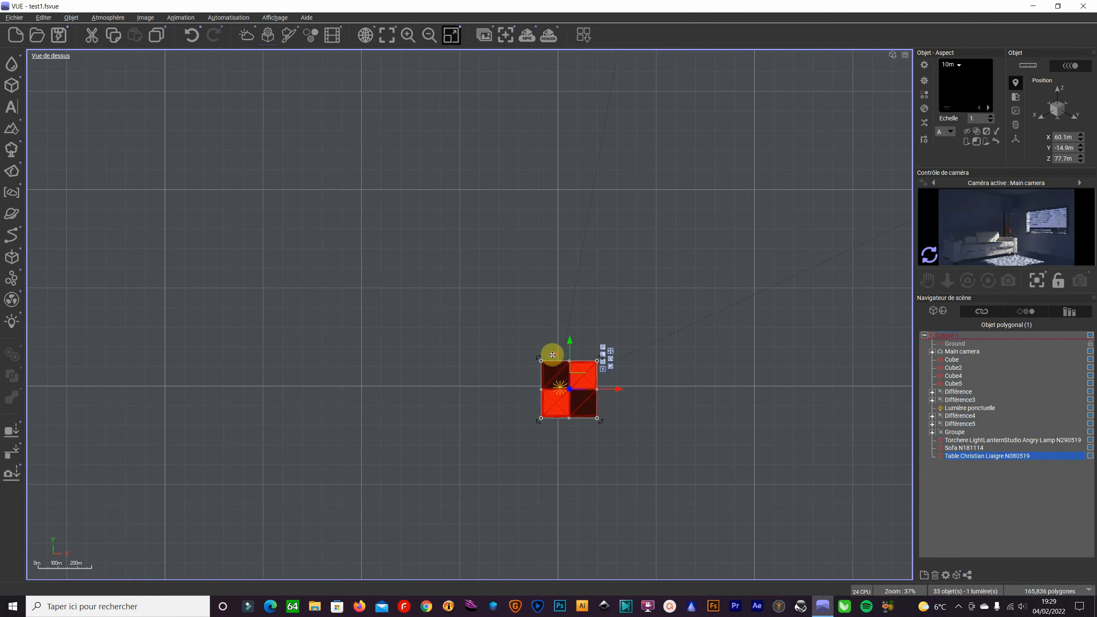
pyautogui.scroll(3, 566, 402)
pyautogui.scroll(3, 549, 386)
pyautogui.moveTo(766, 181); pyautogui.dragTo(593, 296)
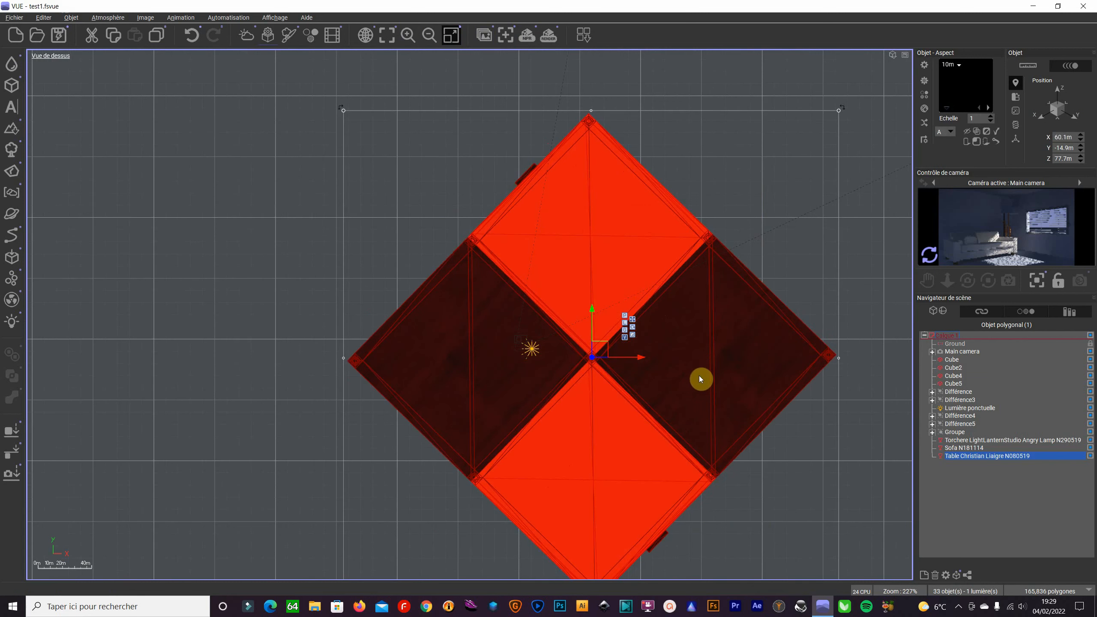
pyautogui.hotkey('ctrl', 'z')
pyautogui.click(725, 258)
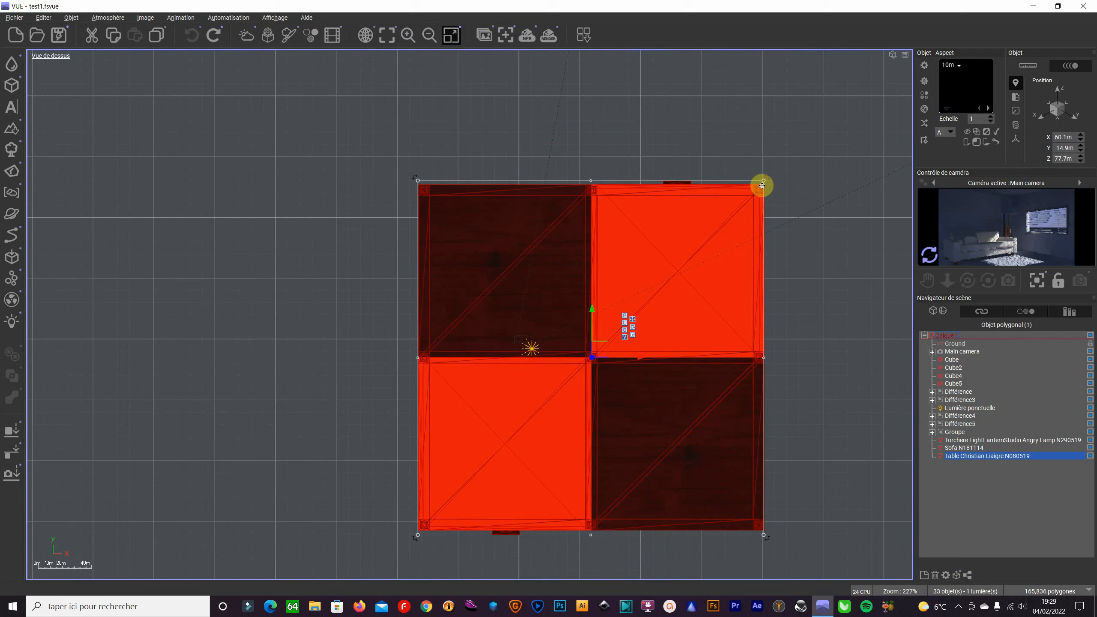
# Step: Scale the table down further in the top view until it fits inside the room, and restore the four-view layout
pyautogui.moveTo(761, 179); pyautogui.dragTo(422, 491)
pyautogui.moveTo(421, 534); pyautogui.dragTo(519, 348)
pyautogui.scroll(3, 521, 348)
pyautogui.scroll(10, 522, 348)
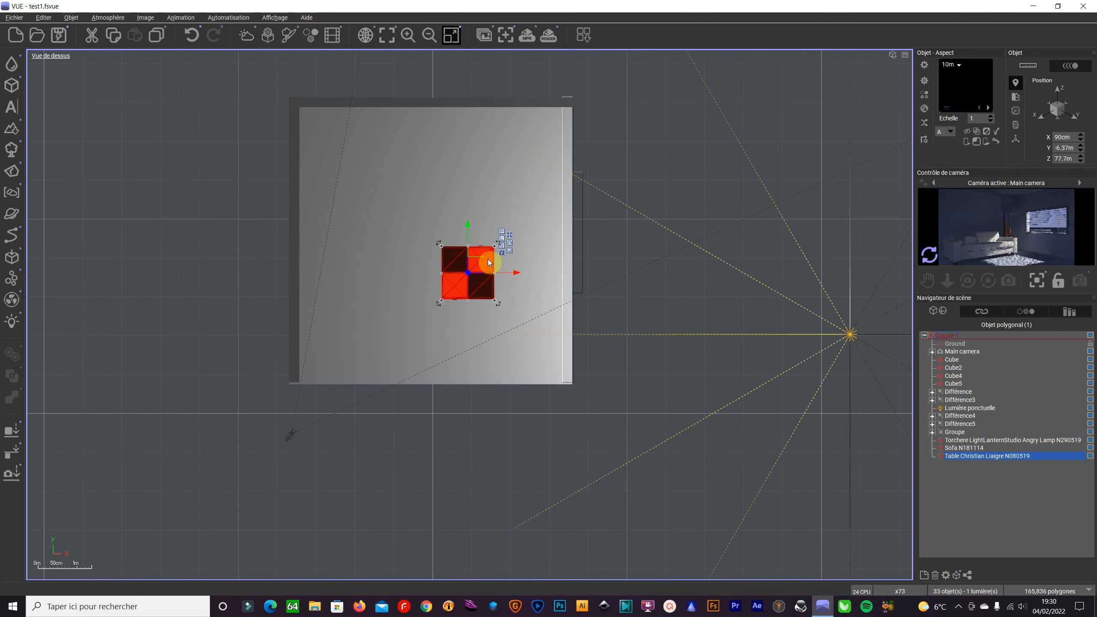
pyautogui.click(451, 35)
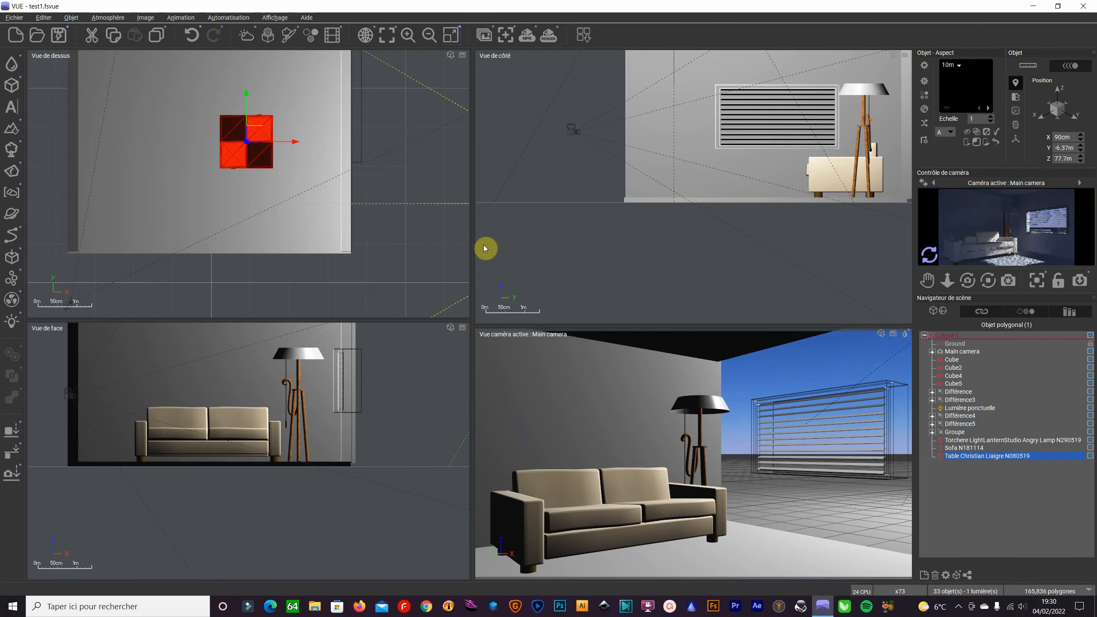
# Step: Lower the table from high above the scene to about Z 4.67 m and move it back over the room to about X 79 cm
pyautogui.click(786, 223)
pyautogui.scroll(-5, 801, 275)
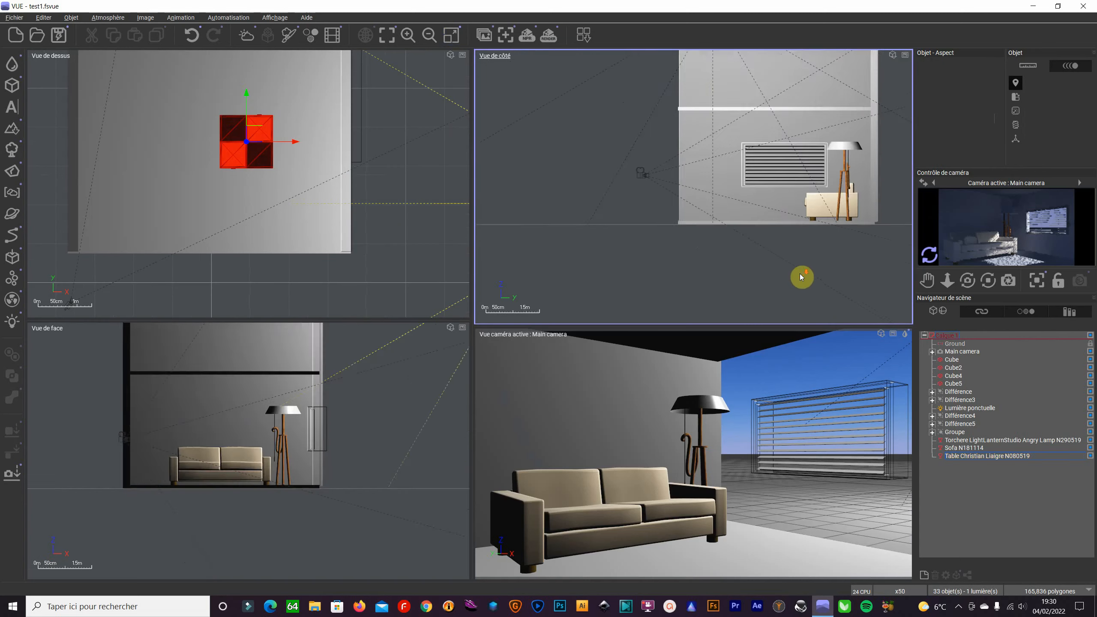
pyautogui.scroll(-10, 784, 182)
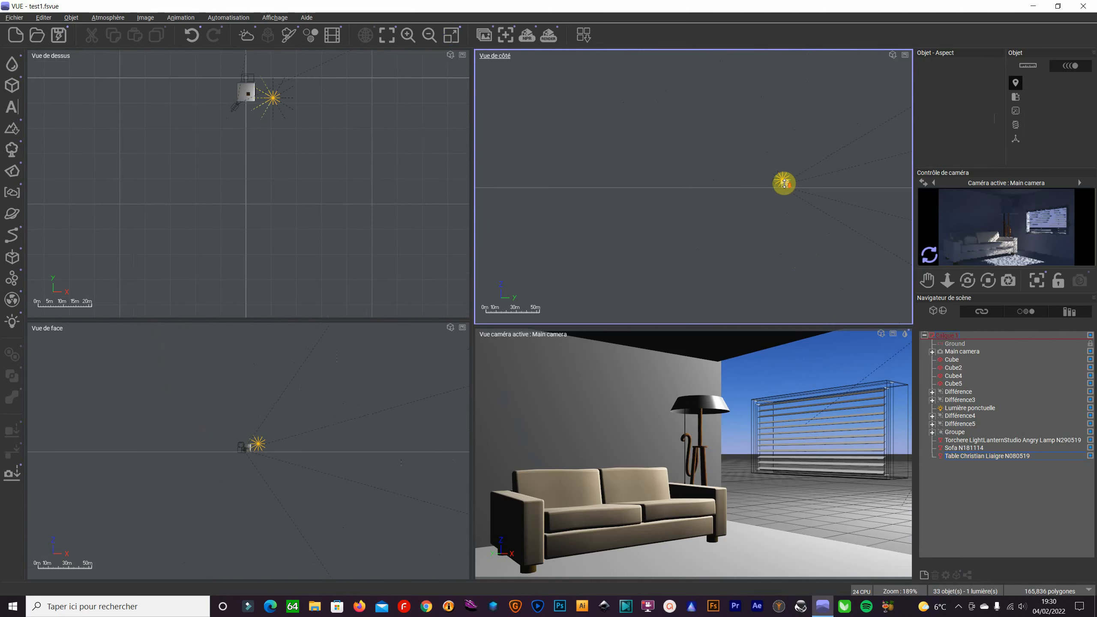
pyautogui.scroll(-3, 794, 186)
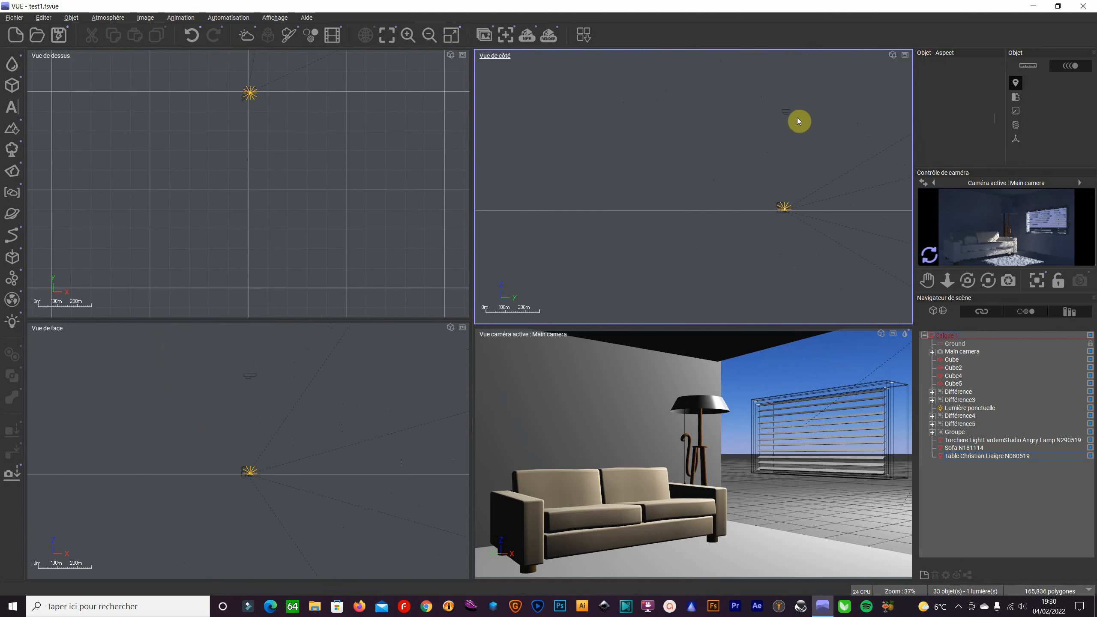
pyautogui.scroll(-5, 281, 505)
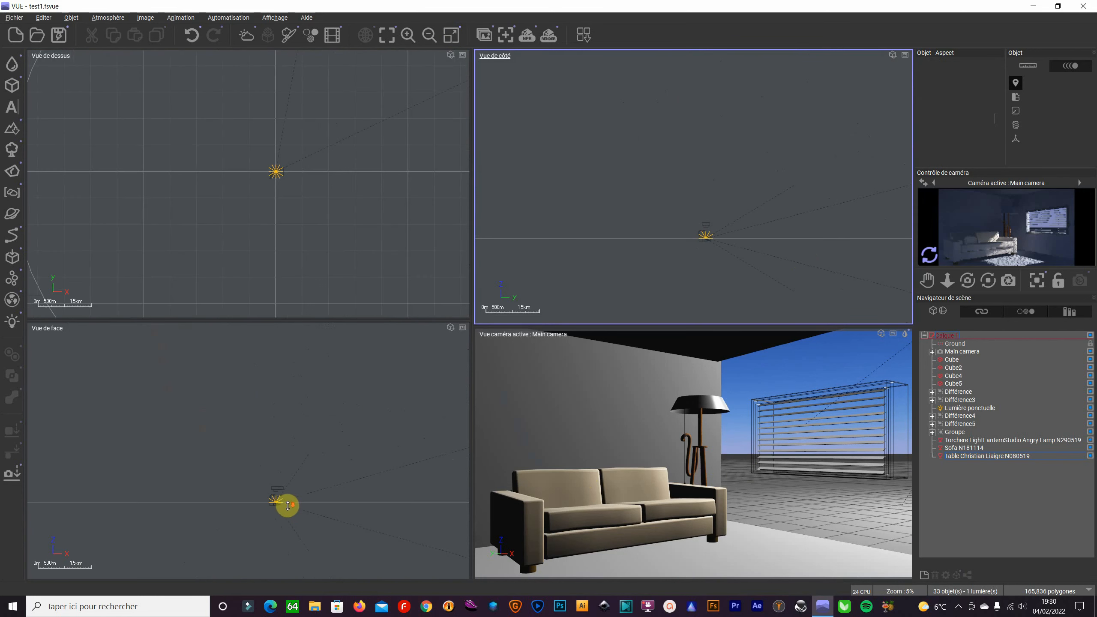
pyautogui.scroll(2, 692, 493)
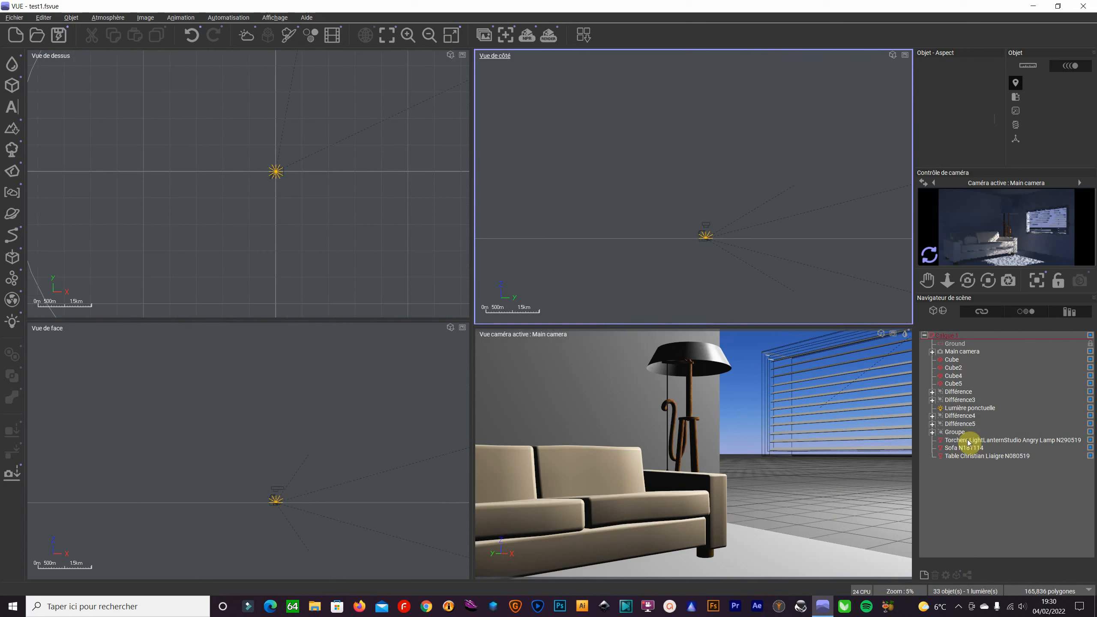
pyautogui.click(960, 457)
pyautogui.scroll(8, 224, 458)
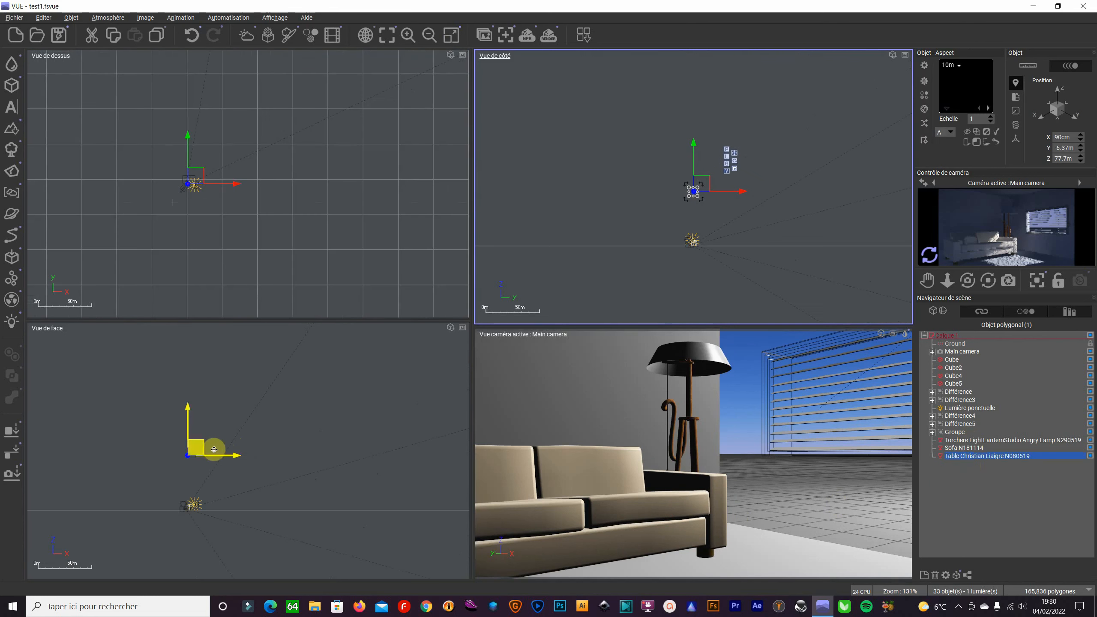
pyautogui.moveTo(214, 449); pyautogui.dragTo(208, 500)
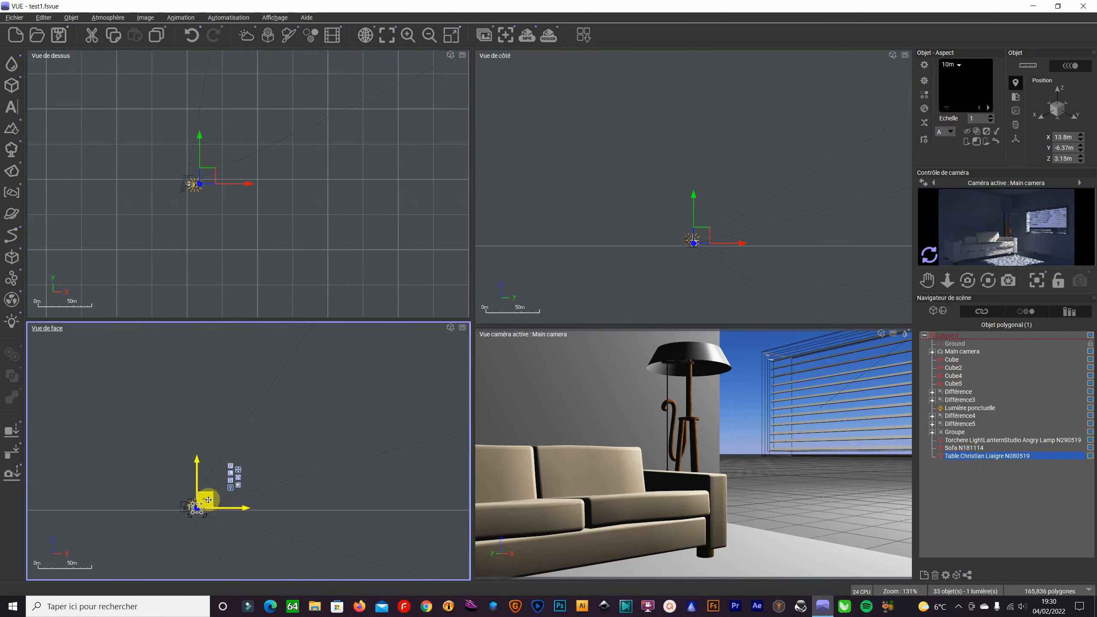
pyautogui.scroll(5, 190, 190)
pyautogui.moveTo(200, 136); pyautogui.dragTo(124, 137)
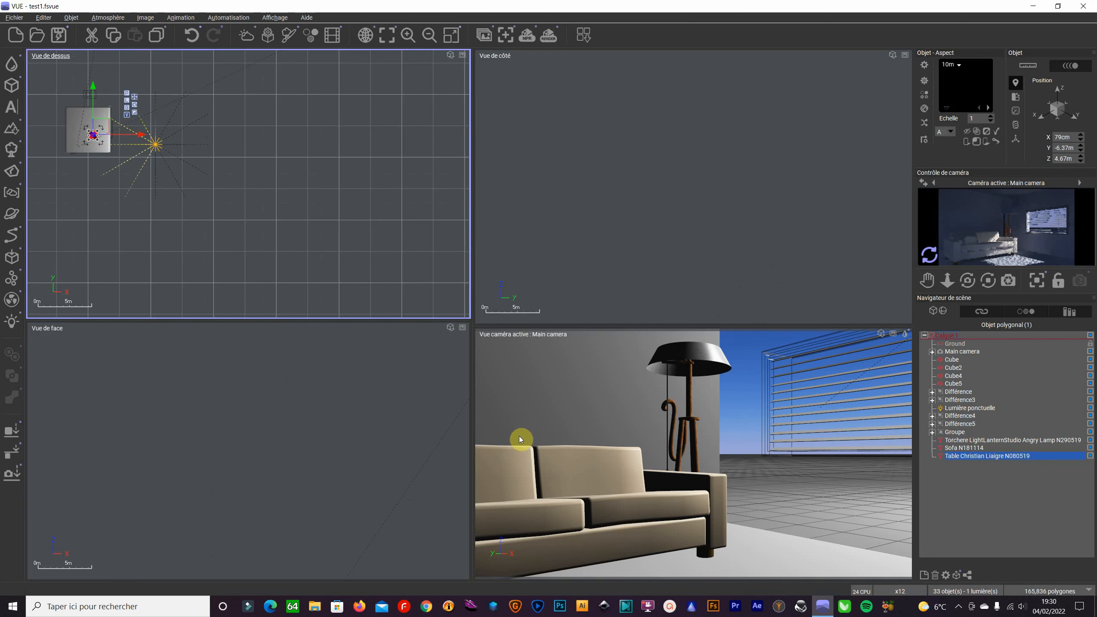
# Step: Reposition the Main camera in the front view to about X -3.3 m and Z 1.49 m, and refresh the camera preview
pyautogui.click(740, 474)
pyautogui.scroll(6, 739, 457)
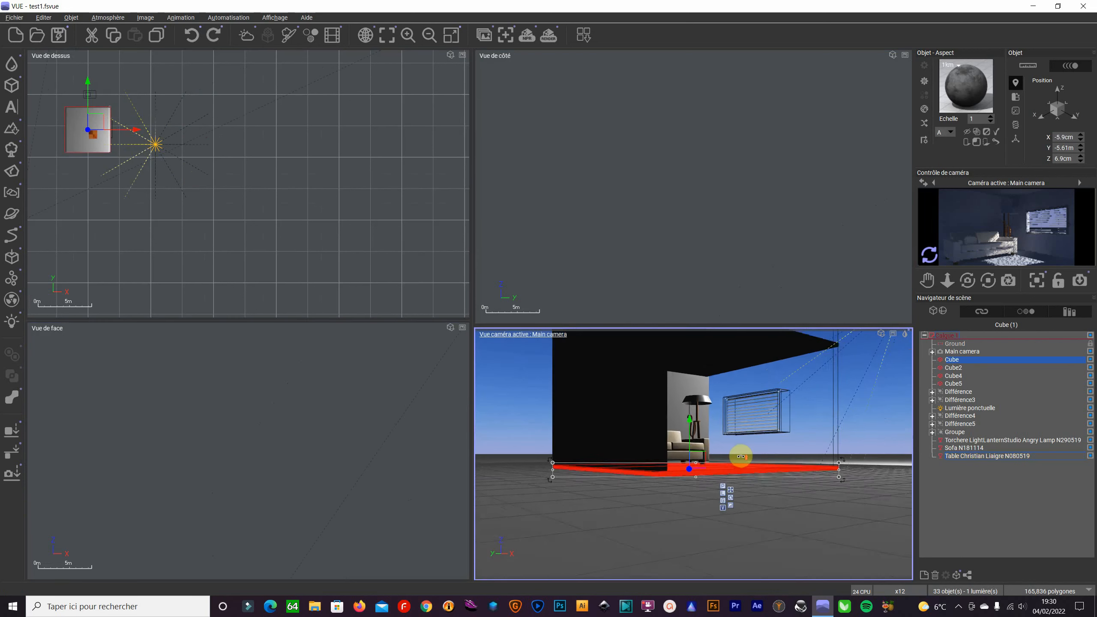
pyautogui.scroll(3, 731, 421)
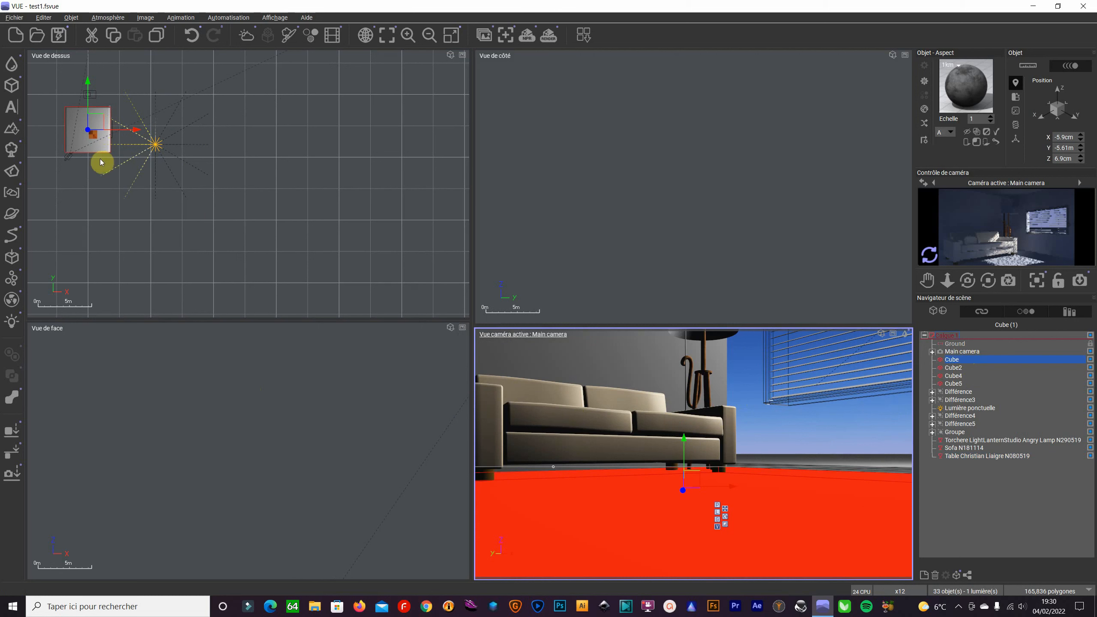
pyautogui.click(955, 343)
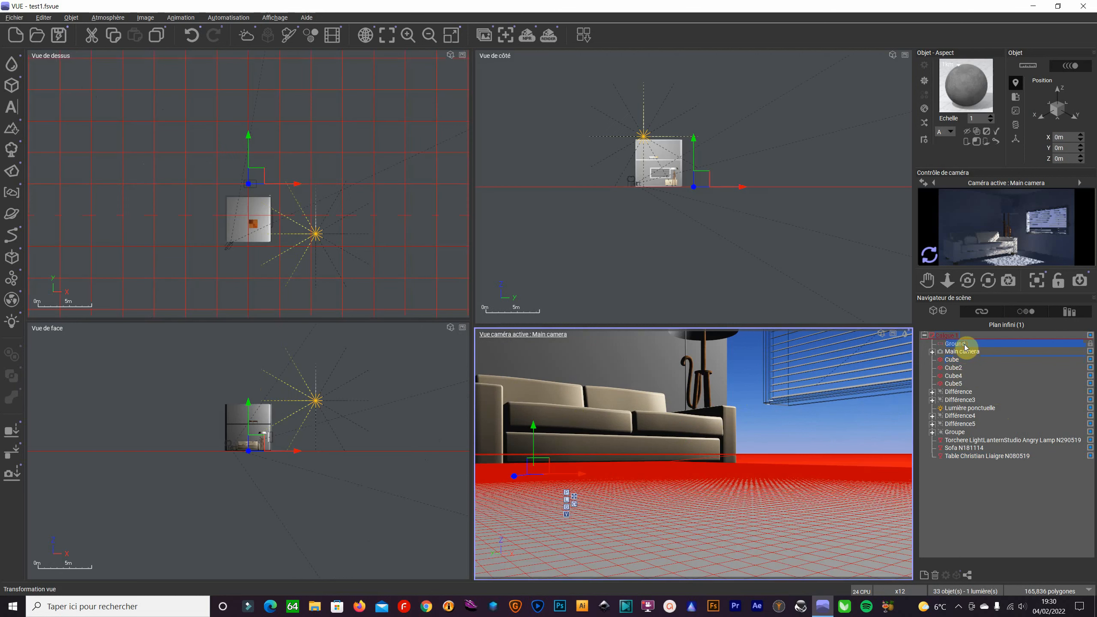
pyautogui.click(963, 352)
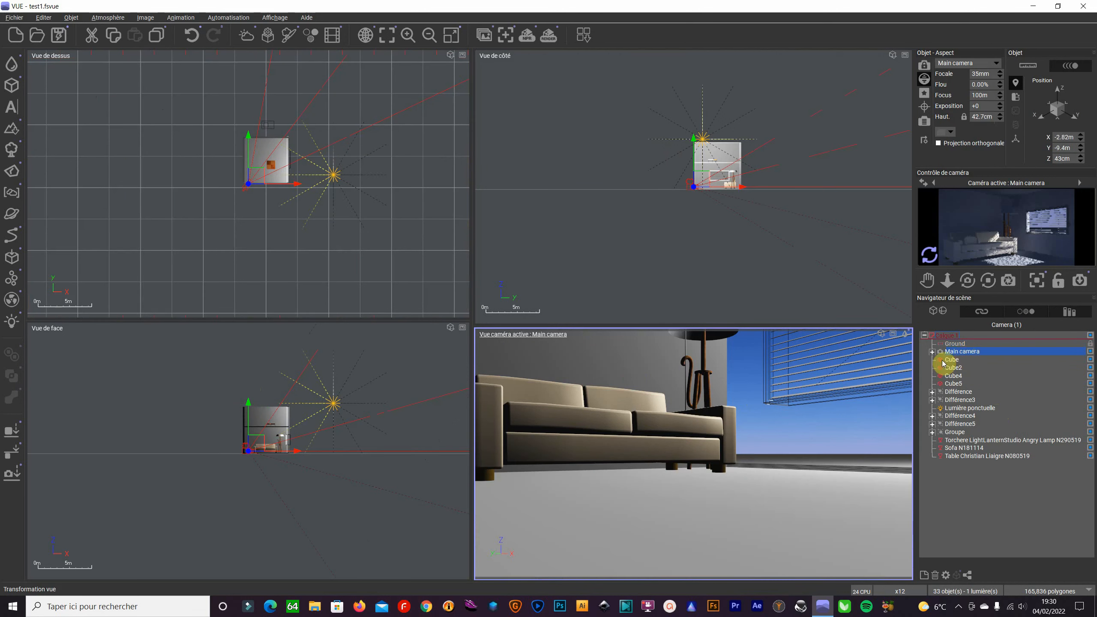
pyautogui.scroll(3, 254, 451)
pyautogui.click(239, 431)
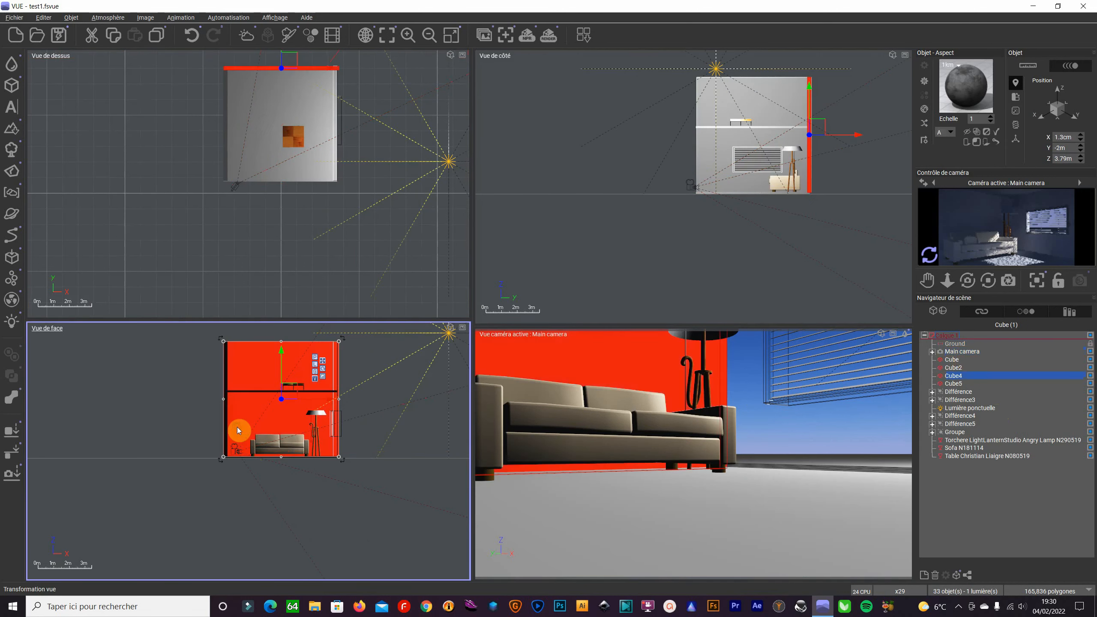
pyautogui.click(986, 351)
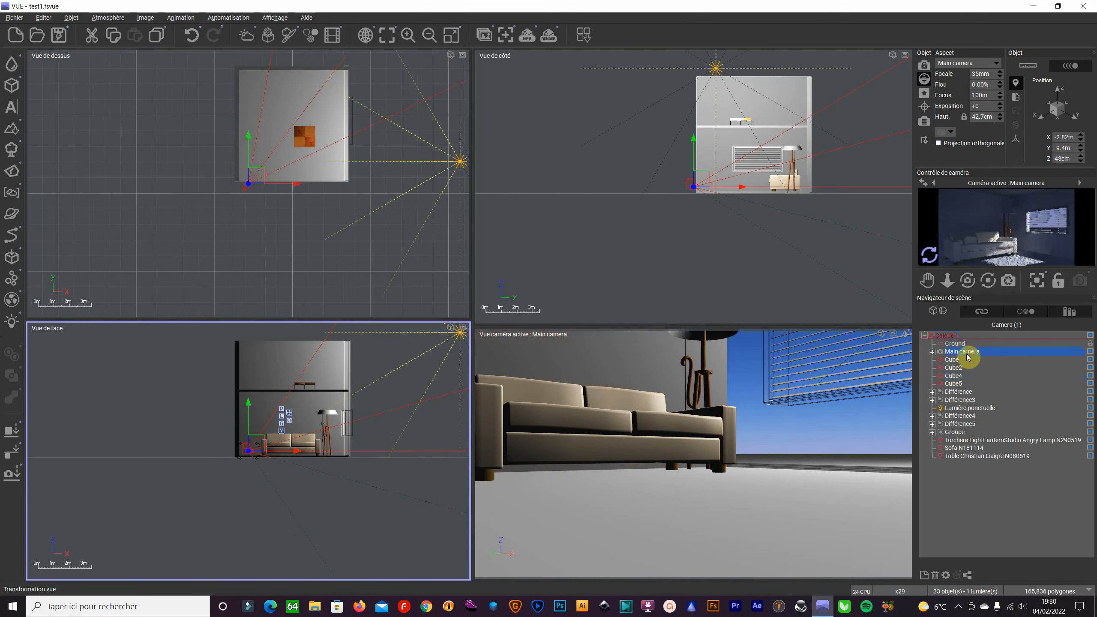
pyautogui.moveTo(251, 439); pyautogui.dragTo(243, 423)
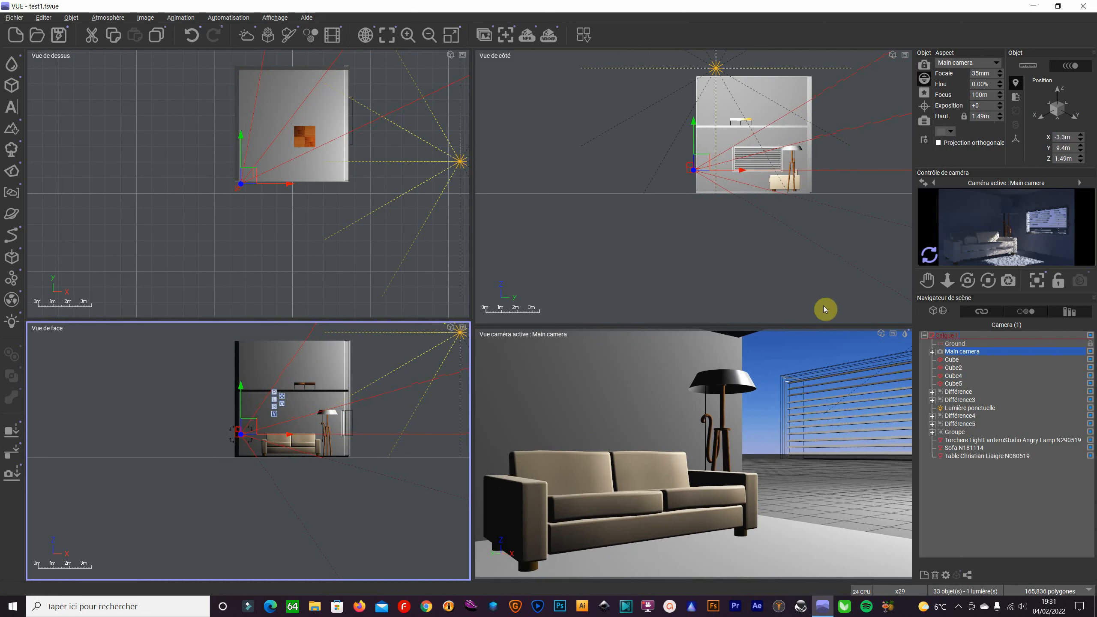
pyautogui.click(934, 259)
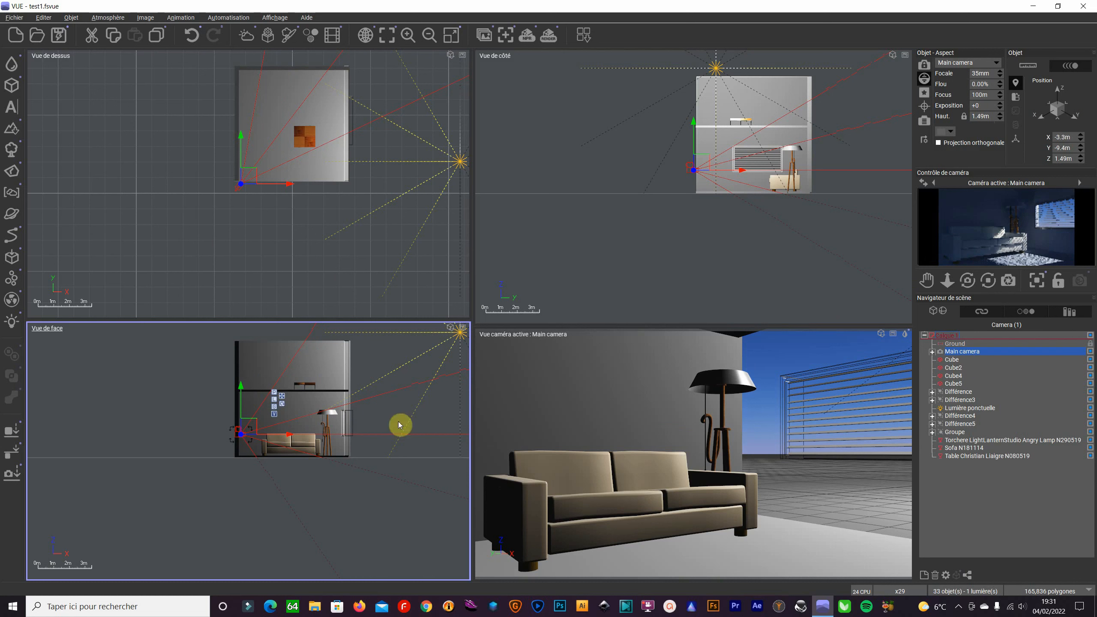
# Step: Lower the table onto the floor in front of the sofa in the front view and enlarge it slightly from one corner
pyautogui.click(309, 389)
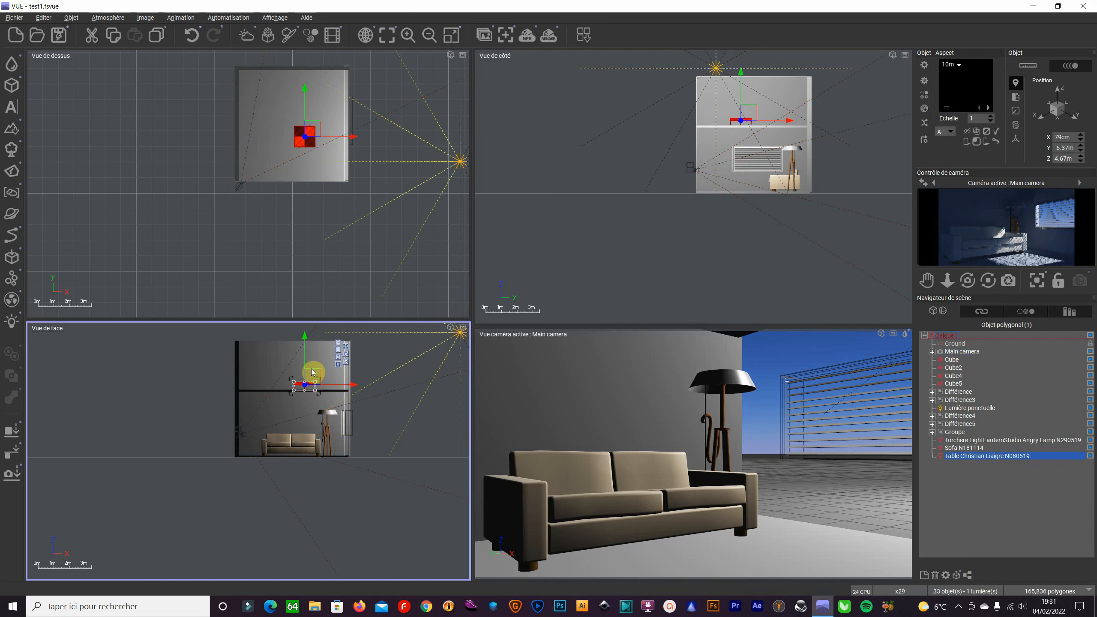
pyautogui.moveTo(313, 372); pyautogui.dragTo(294, 435)
pyautogui.scroll(5, 286, 451)
pyautogui.scroll(5, 287, 450)
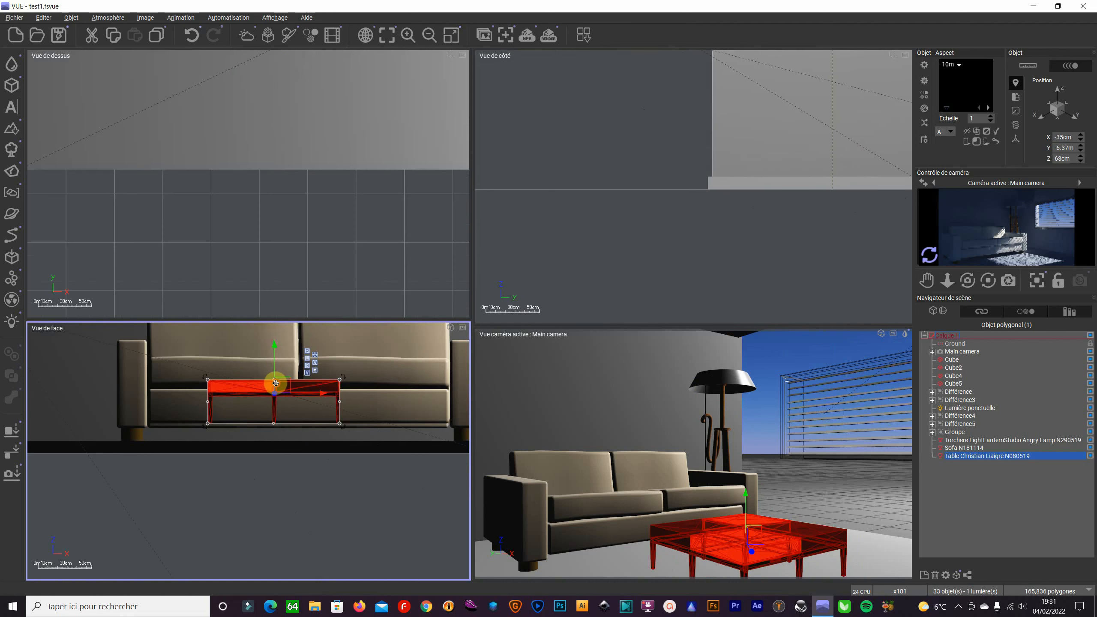
pyautogui.moveTo(278, 384); pyautogui.dragTo(283, 404)
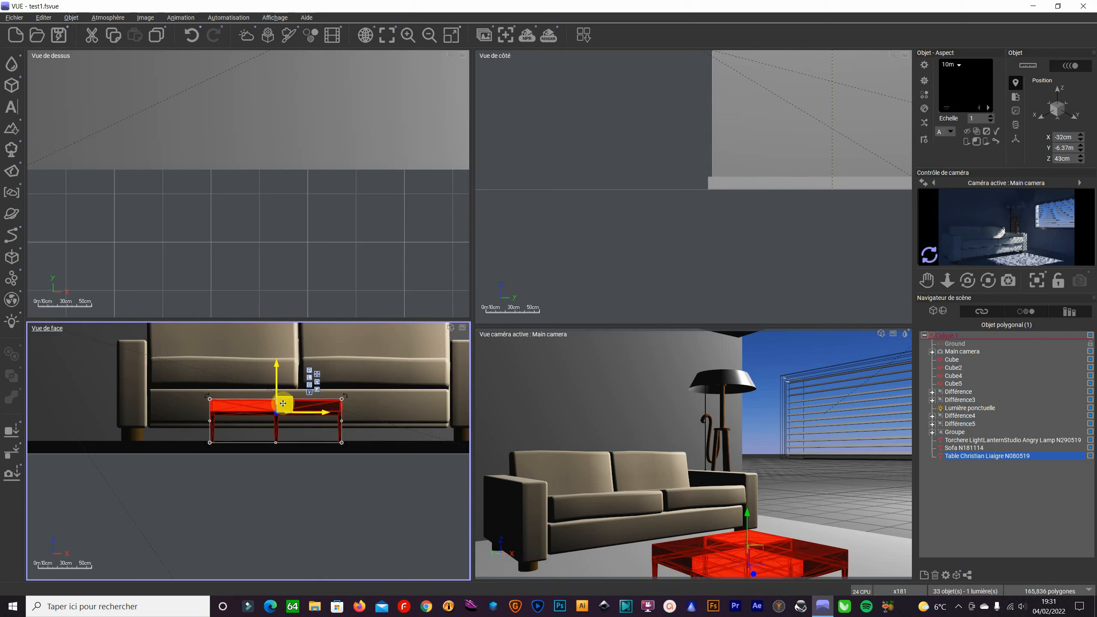
pyautogui.moveTo(342, 400); pyautogui.dragTo(355, 396)
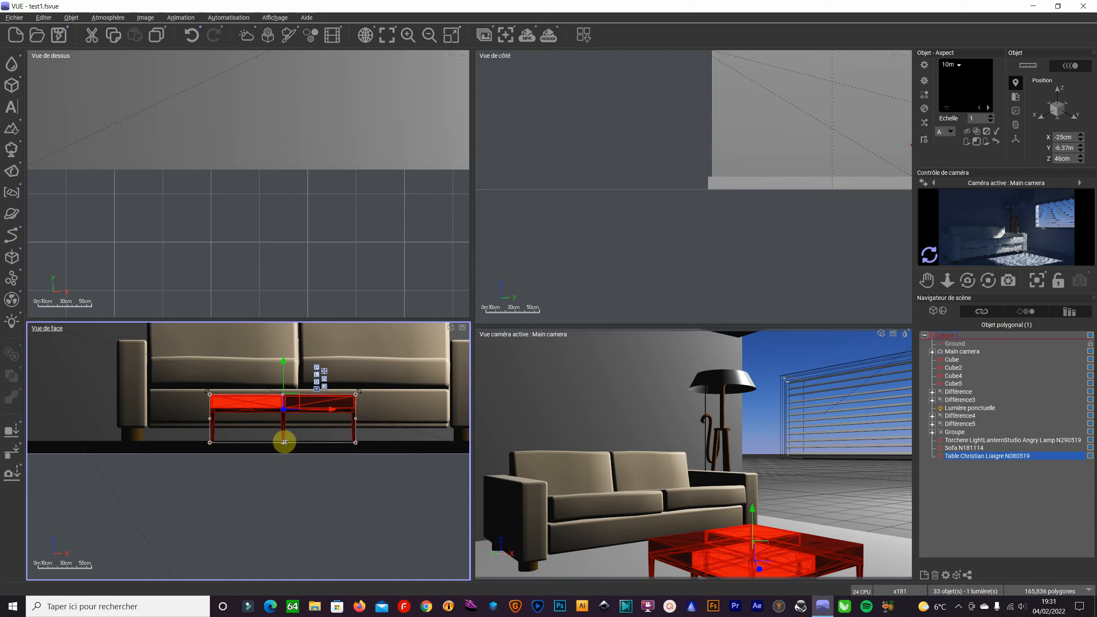
# Step: Refresh the camera preview and save the scene
pyautogui.click(930, 257)
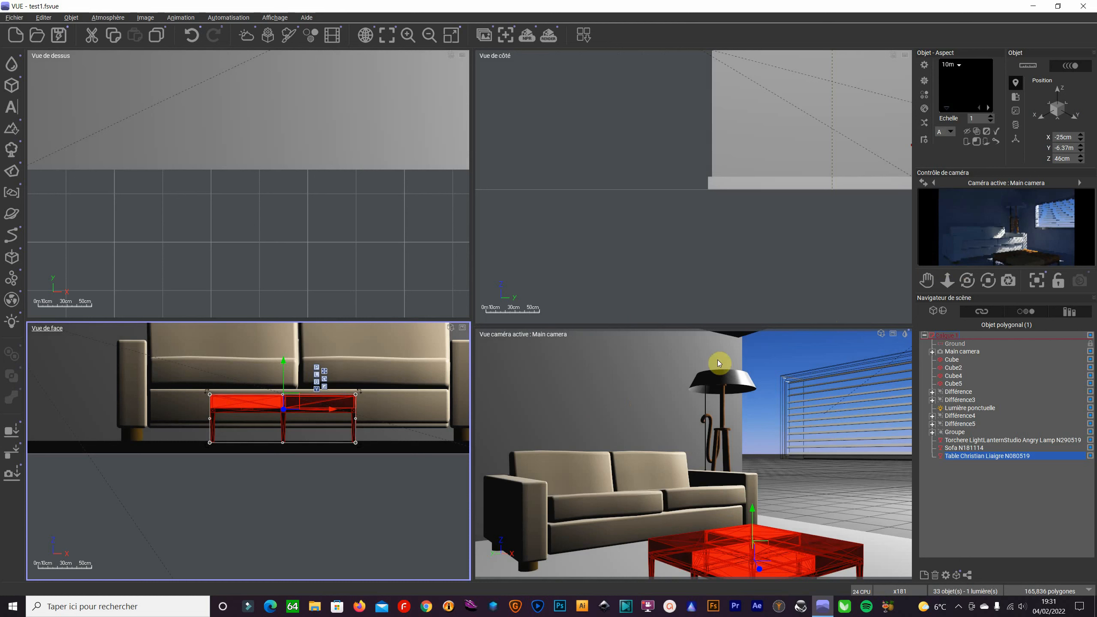
pyautogui.click(19, 16)
pyautogui.click(49, 64)
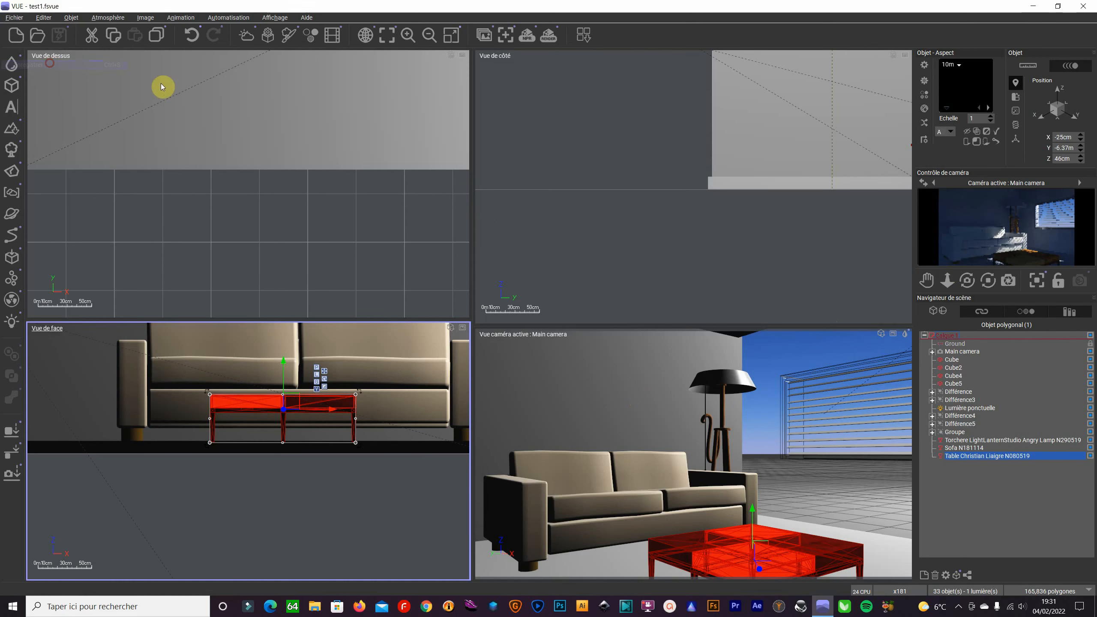
# Step: Start importing an object and look through the 90748_open3dmodel.com and 9503_open3dmodel folders for another model to add
pyautogui.click(15, 17)
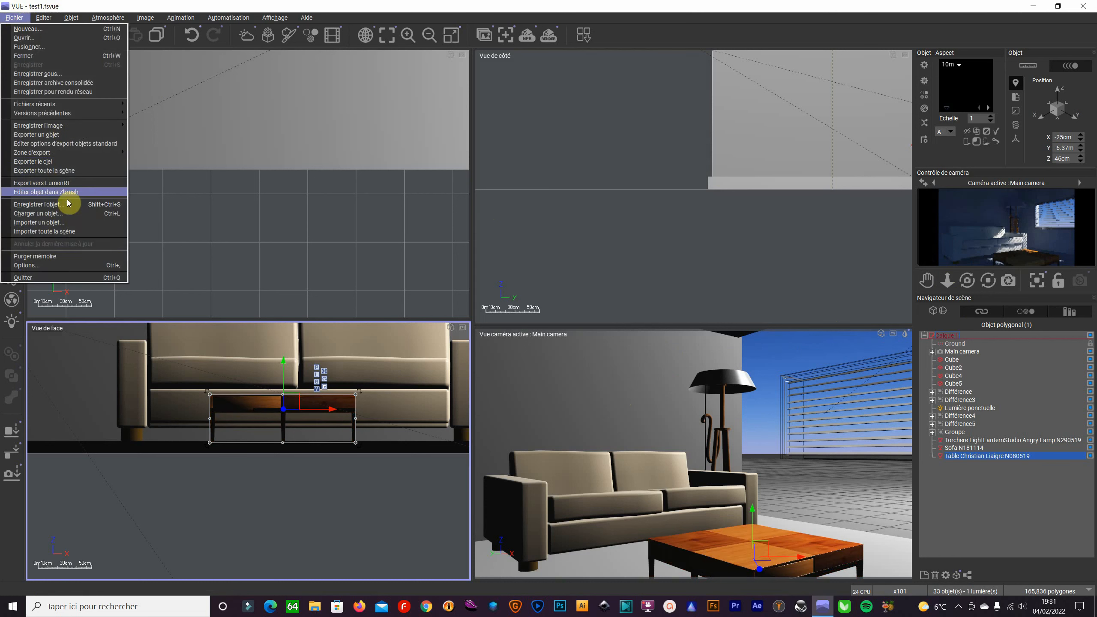
pyautogui.click(65, 223)
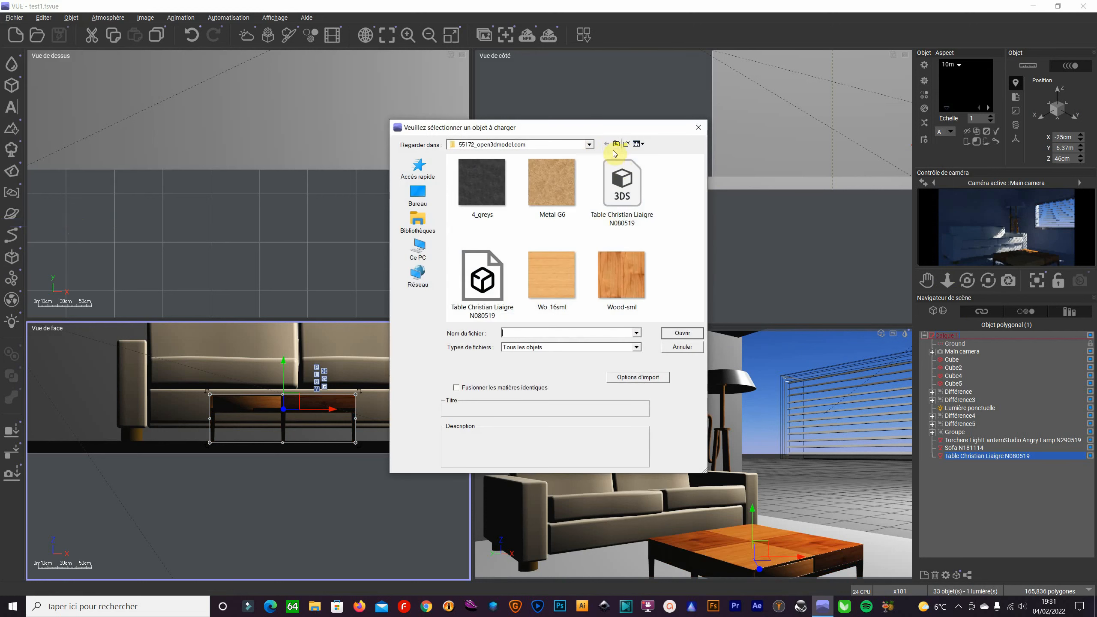
pyautogui.click(616, 144)
pyautogui.click(482, 202)
pyautogui.click(498, 202)
pyautogui.press('Escape')
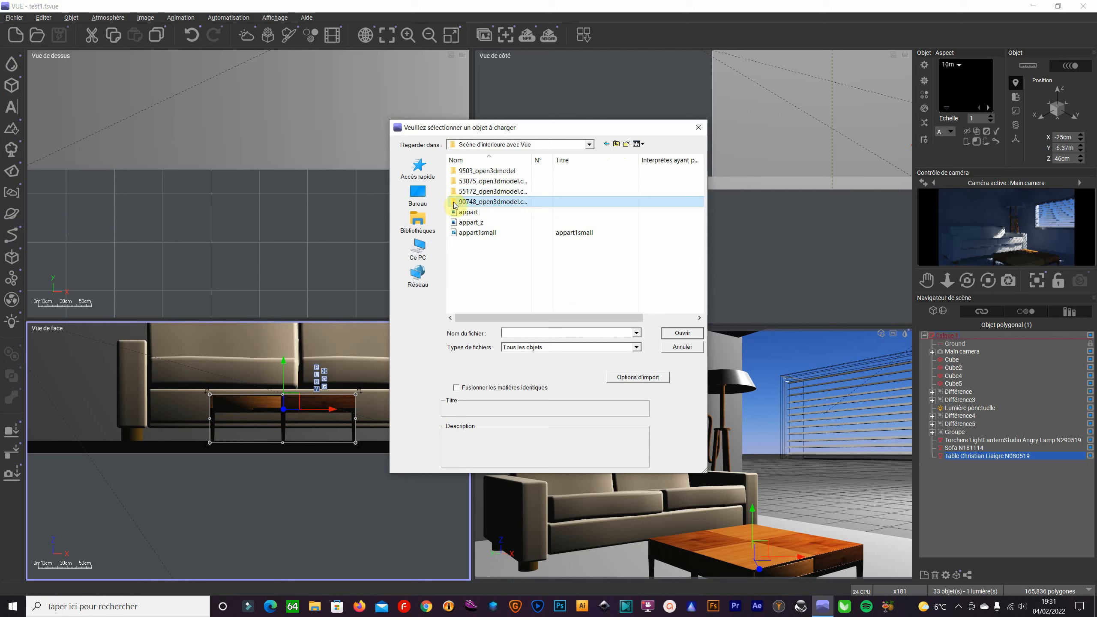
pyautogui.doubleClick(466, 203)
pyautogui.doubleClick(493, 171)
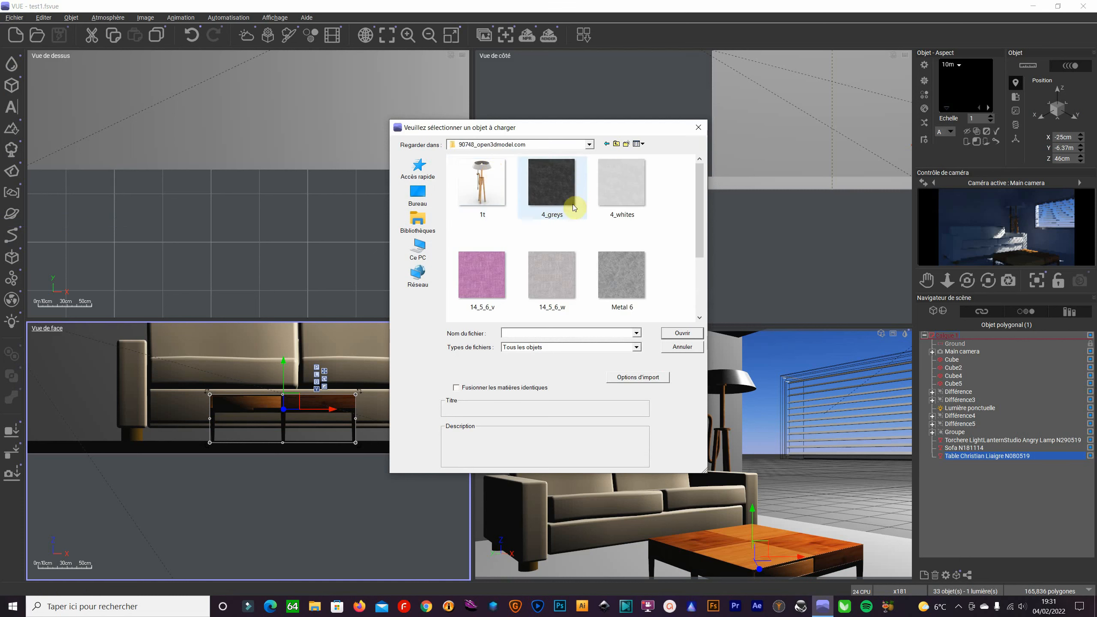
pyautogui.click(616, 144)
pyautogui.click(617, 144)
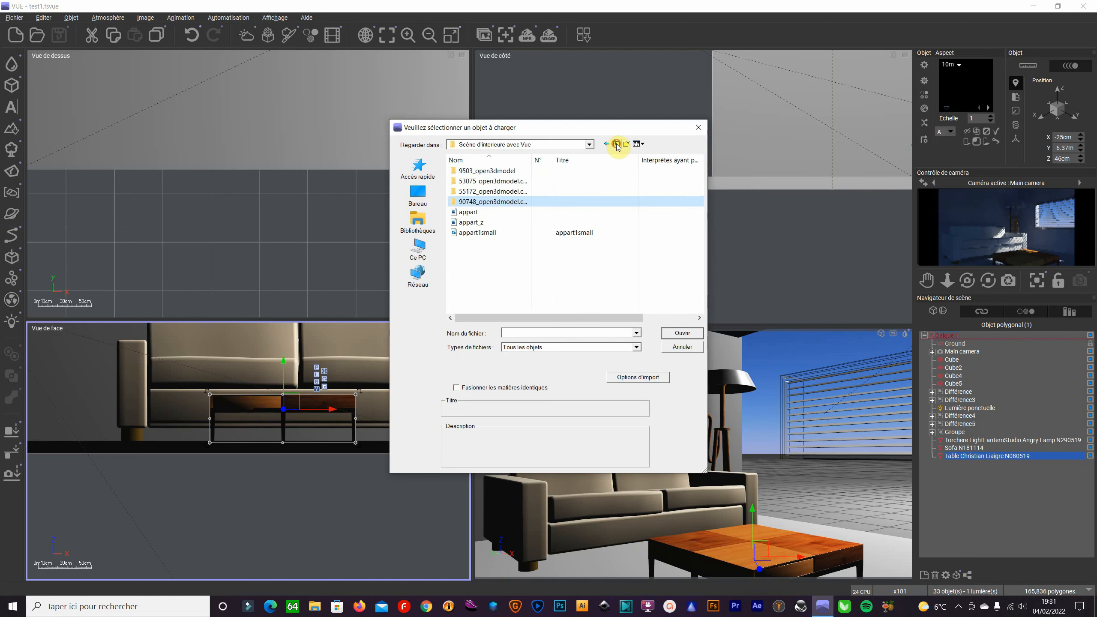
pyautogui.doubleClick(478, 177)
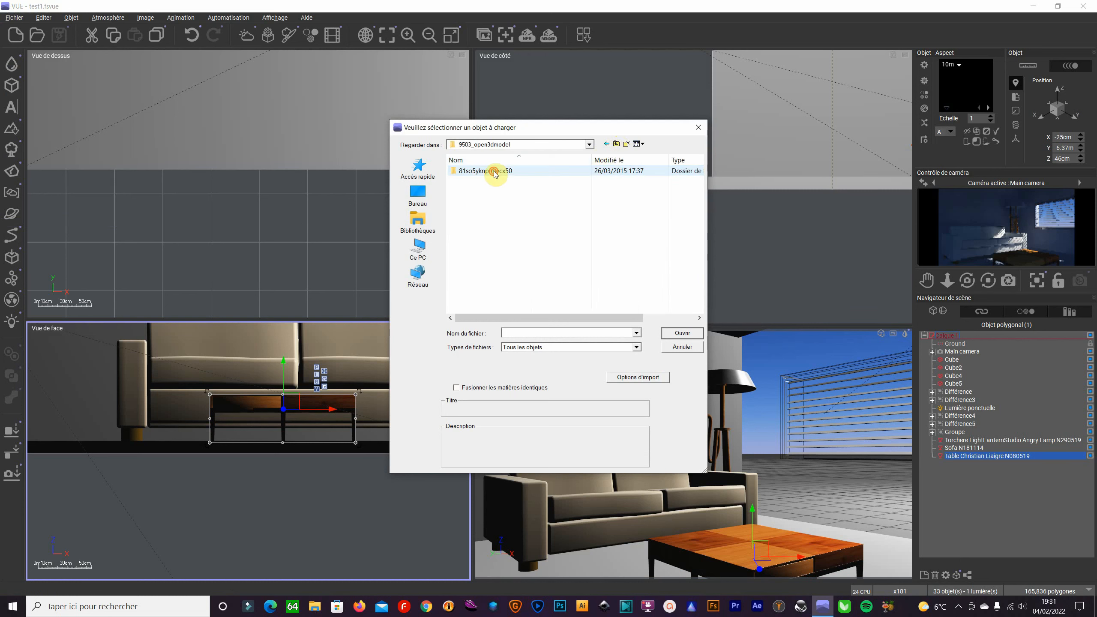
pyautogui.doubleClick(494, 172)
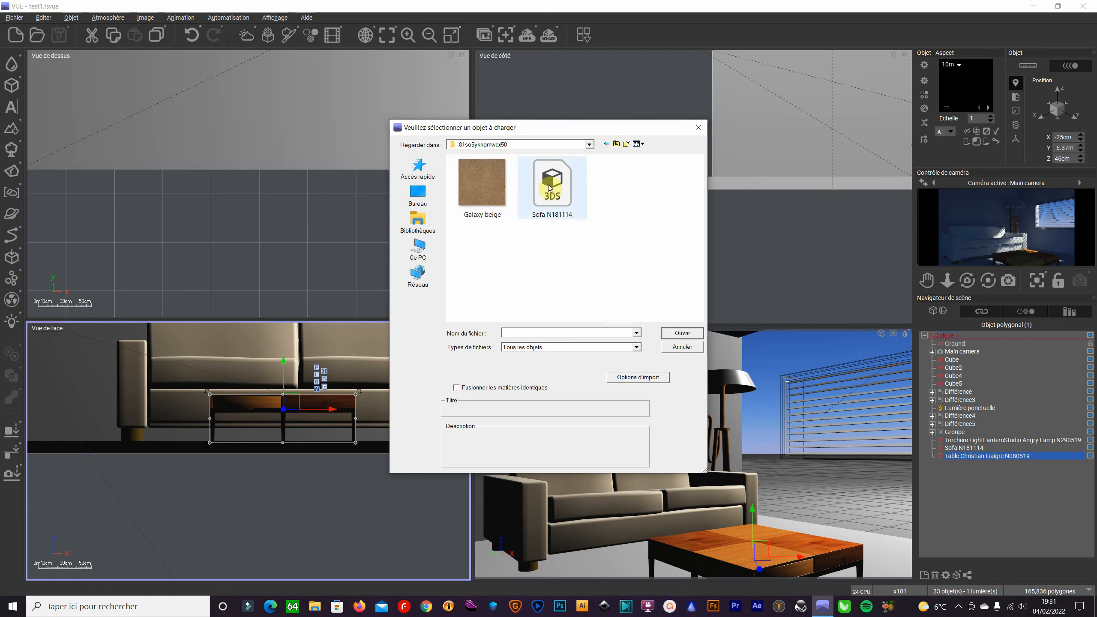
# Step: Import the 3DS object Plant 1 N060819 from the 53075_open3dmodel.com folder with the default import options
pyautogui.click(617, 144)
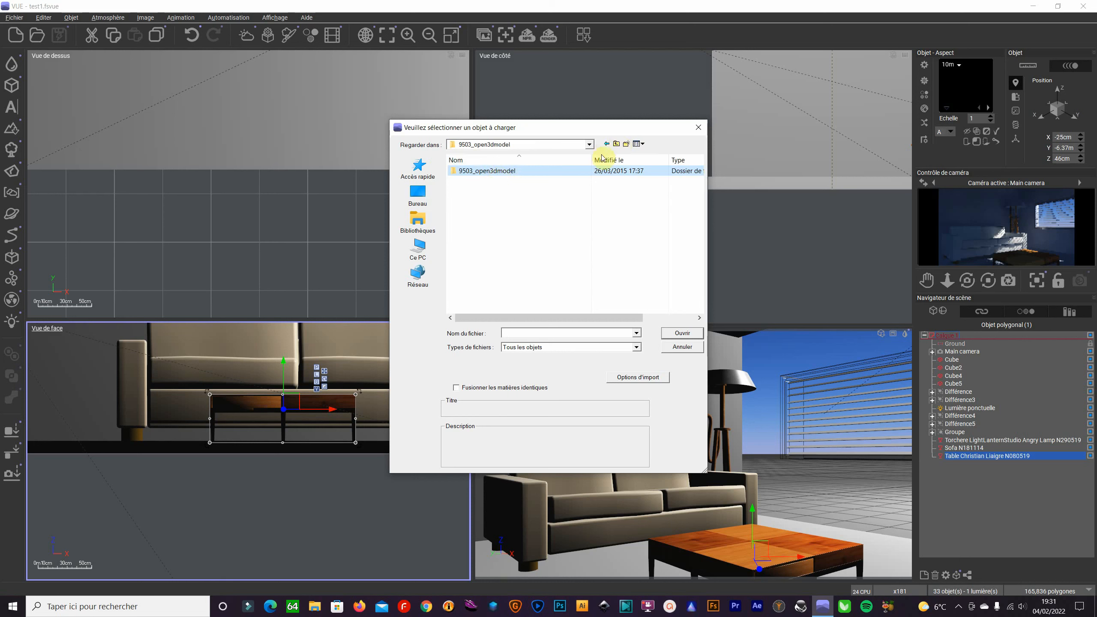
pyautogui.click(614, 146)
pyautogui.doubleClick(492, 181)
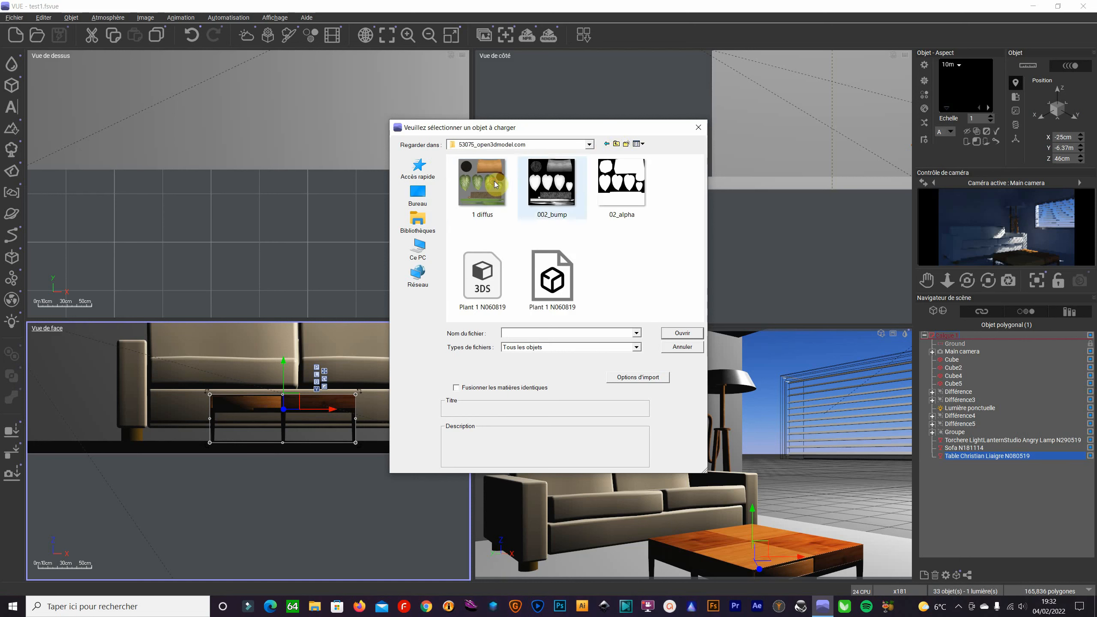
pyautogui.doubleClick(485, 288)
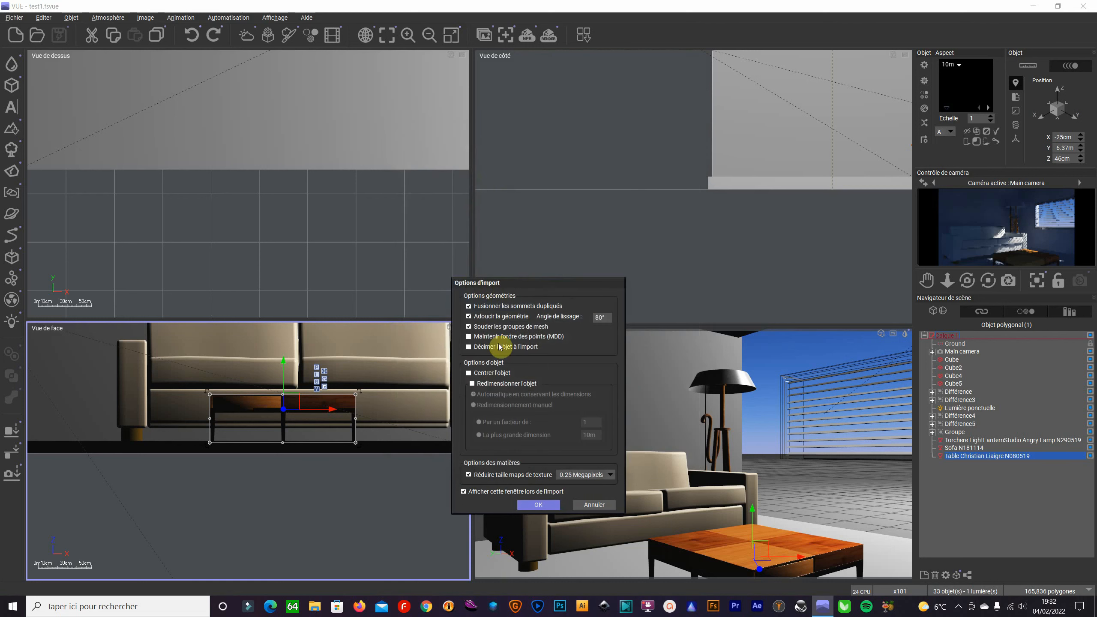
pyautogui.click(545, 505)
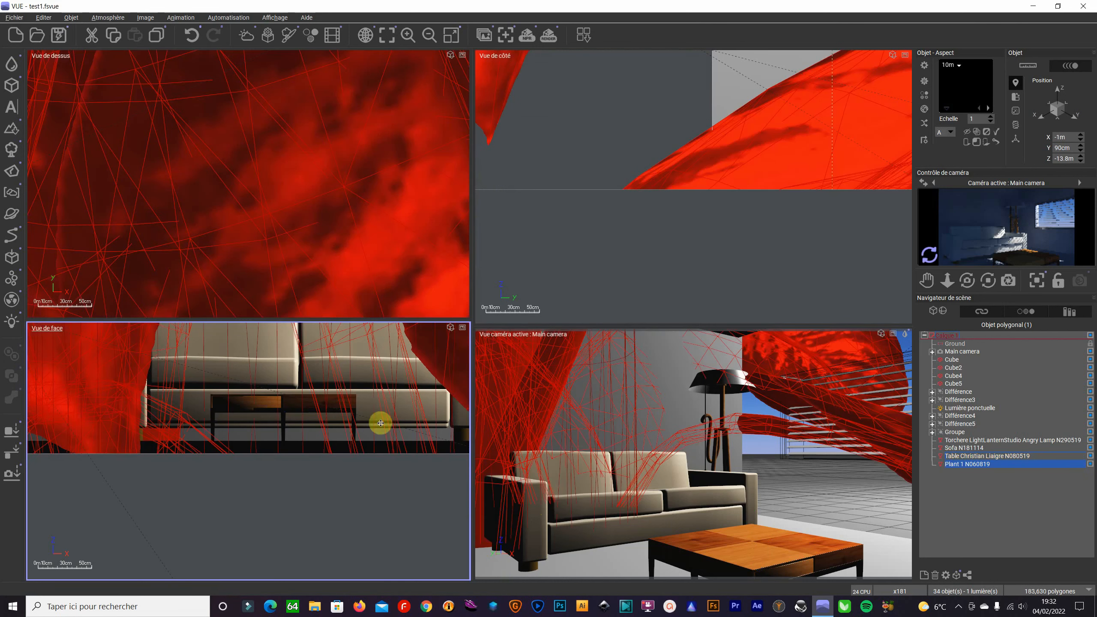
pyautogui.scroll(-8, 342, 257)
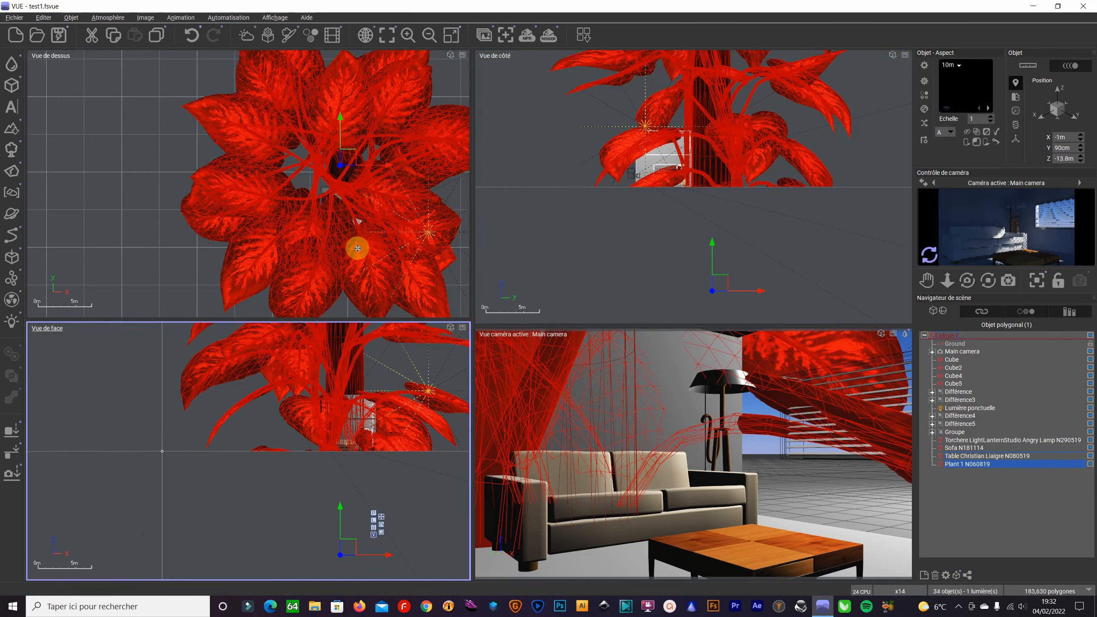
pyautogui.scroll(-5, 369, 239)
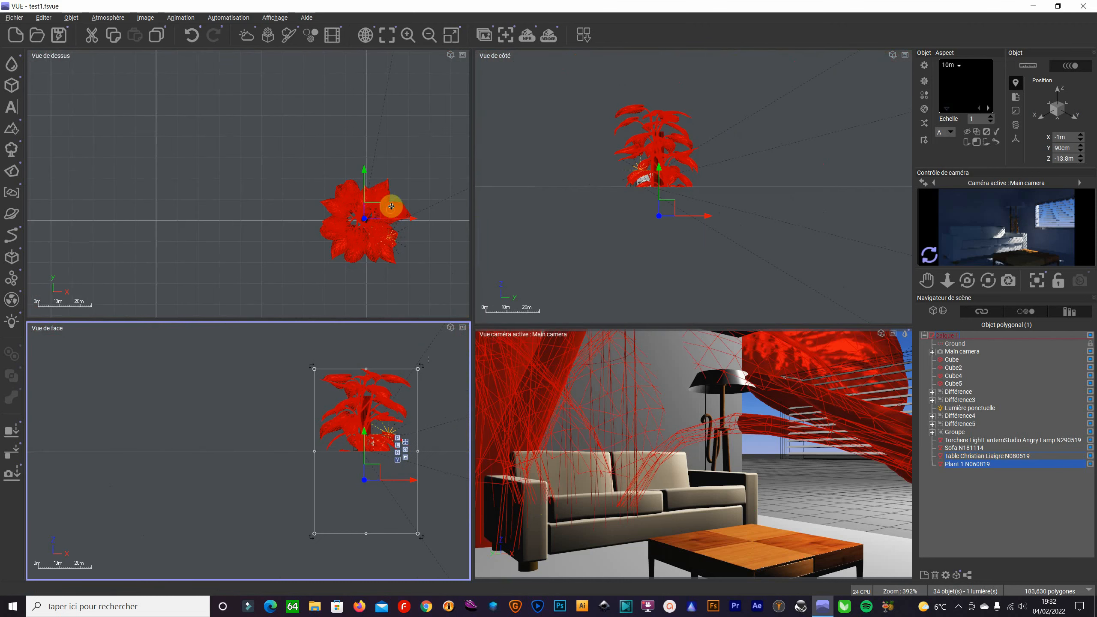
# Step: Move the oversized plant over the room in the top view and raise it to ground level in the side view
pyautogui.click(391, 207)
pyautogui.moveTo(419, 173); pyautogui.dragTo(348, 220)
pyautogui.scroll(5, 349, 250)
pyautogui.moveTo(342, 264); pyautogui.dragTo(362, 235)
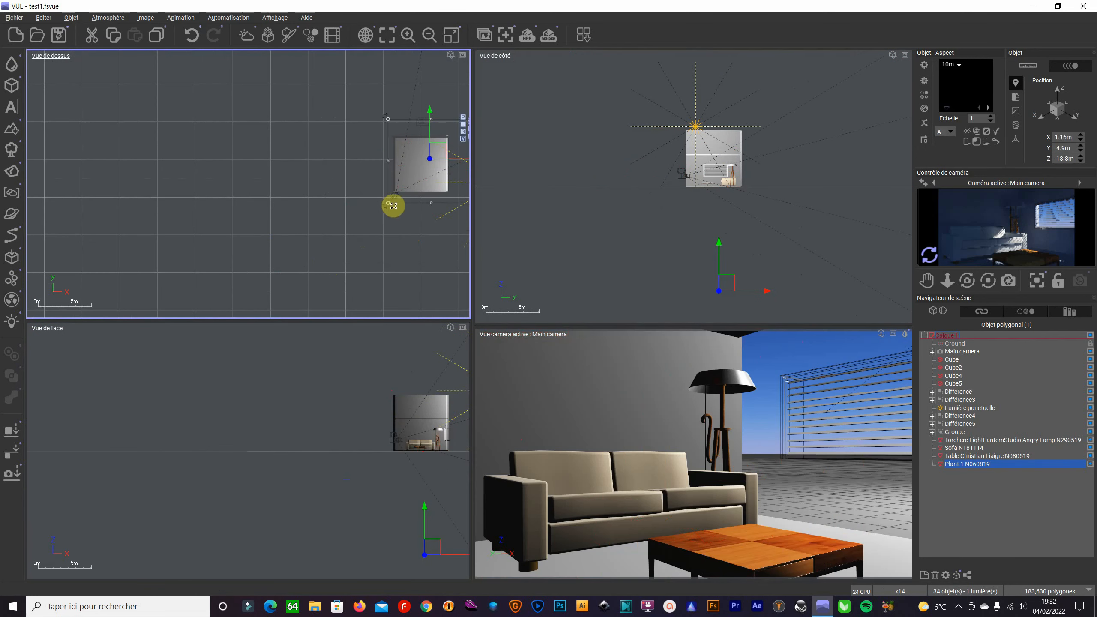
pyautogui.moveTo(720, 278); pyautogui.dragTo(708, 132)
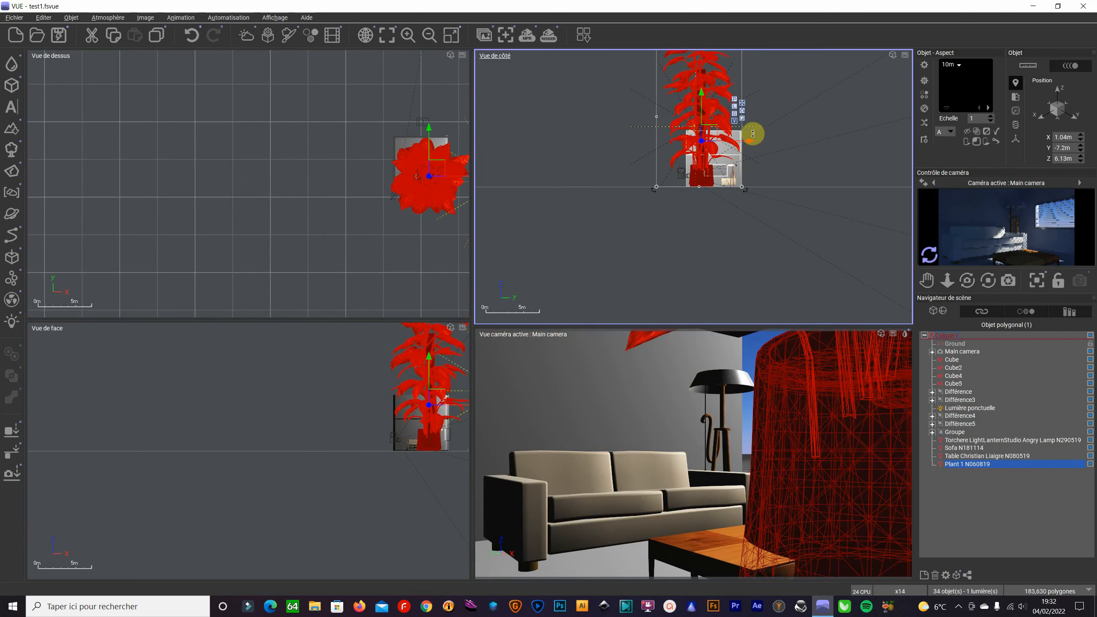
# Step: Scale the plant down in the side view and move it into the room between the table and the sofa
pyautogui.scroll(-2, 708, 78)
pyautogui.moveTo(723, 54); pyautogui.dragTo(674, 103)
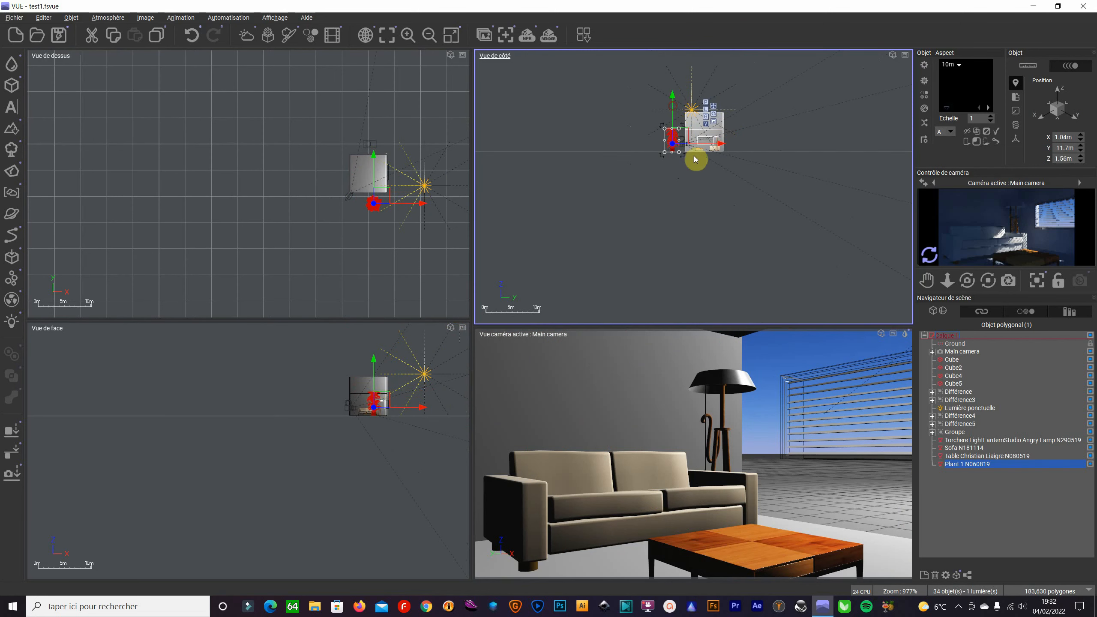
pyautogui.scroll(5, 695, 160)
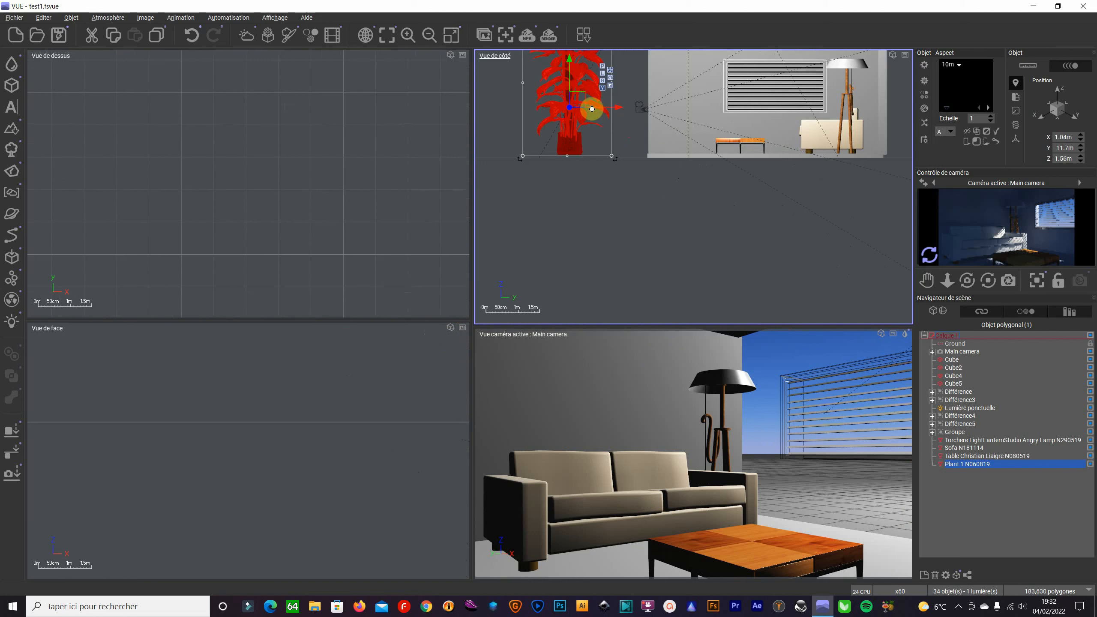
pyautogui.moveTo(580, 102); pyautogui.dragTo(803, 101)
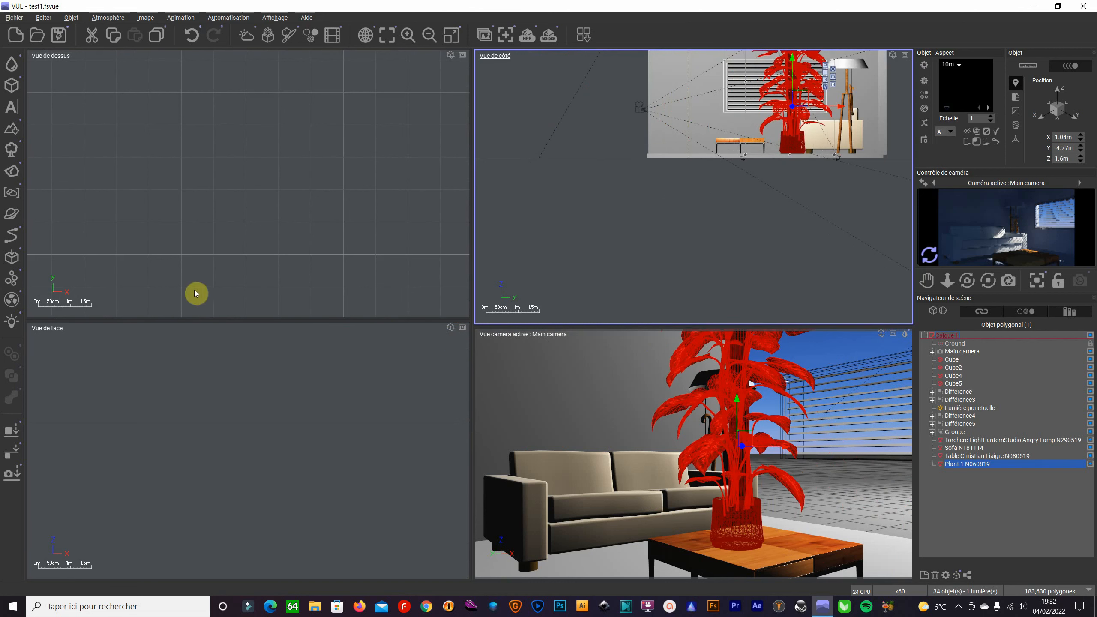
# Step: Shrink the plant further in the front view and stand it on the floor beside the sofa, at about X -2.53 m and Z 1.02 m
pyautogui.scroll(-5, 317, 444)
pyautogui.scroll(-3, 337, 434)
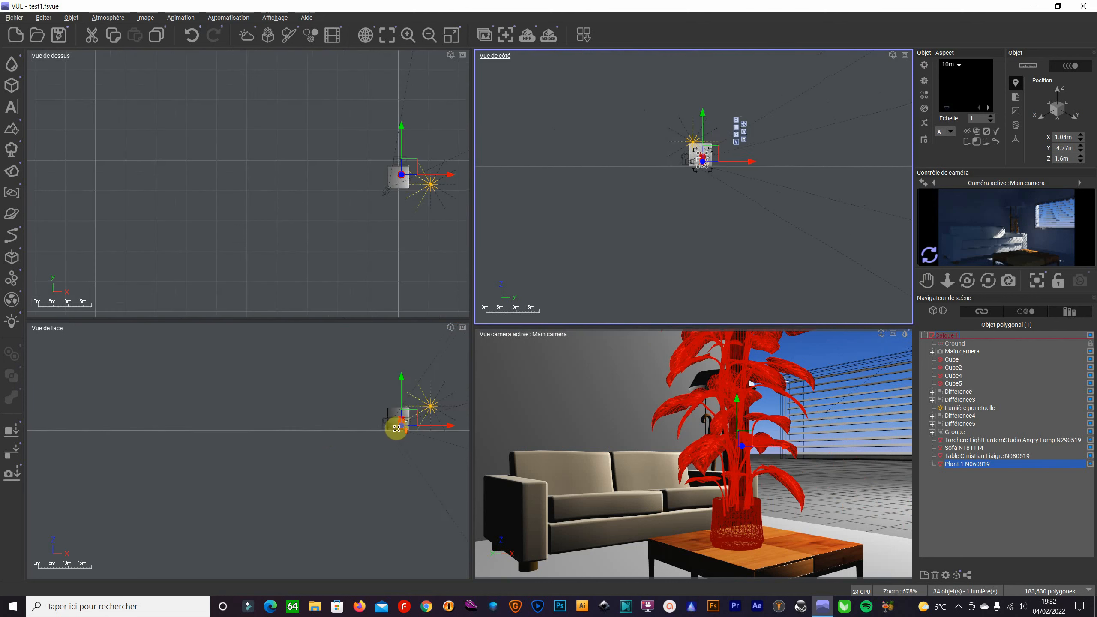
pyautogui.scroll(8, 398, 425)
pyautogui.click(362, 351)
pyautogui.moveTo(388, 326); pyautogui.dragTo(347, 370)
pyautogui.moveTo(333, 453); pyautogui.dragTo(234, 453)
pyautogui.scroll(5, 229, 454)
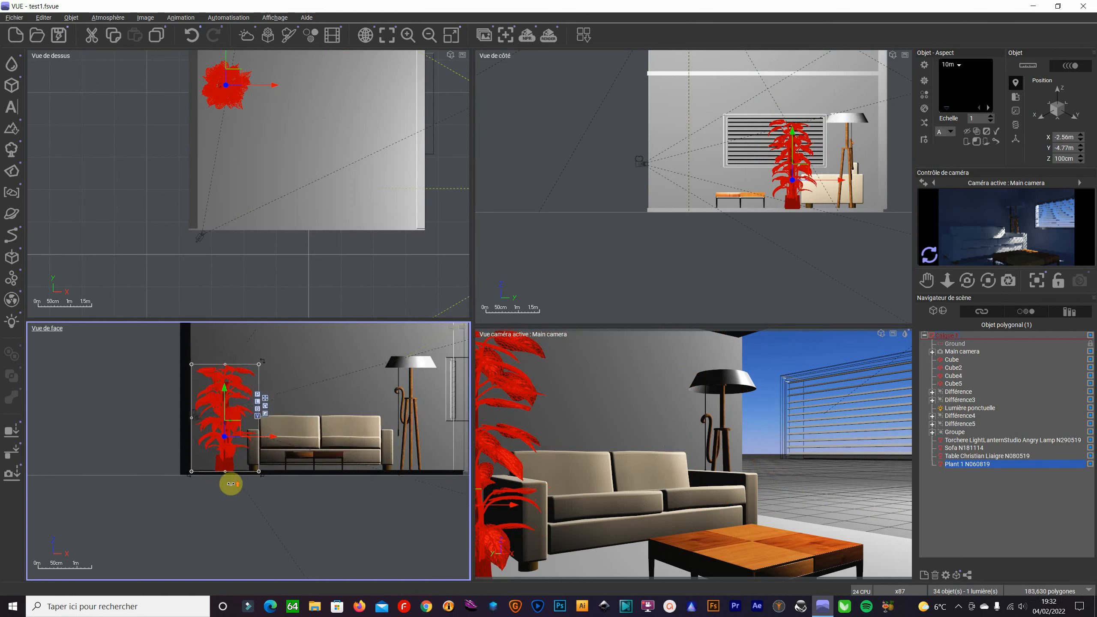
pyautogui.moveTo(227, 455); pyautogui.dragTo(229, 453)
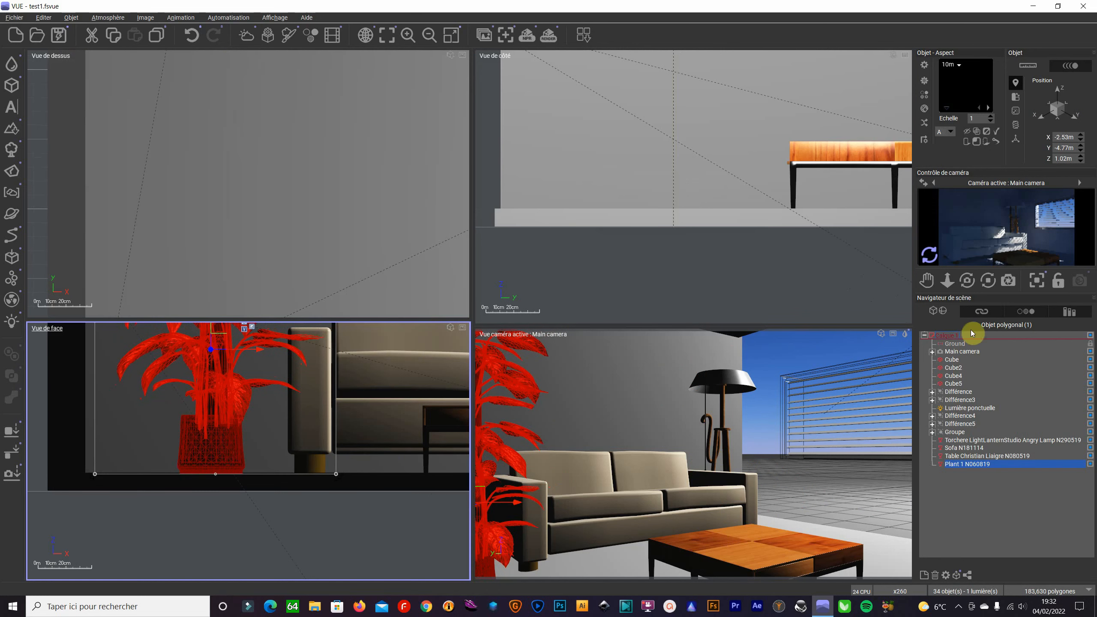
# Step: Refresh the camera preview, render the main camera view, stack the render despite the size limit and accept the post-render options
pyautogui.click(929, 255)
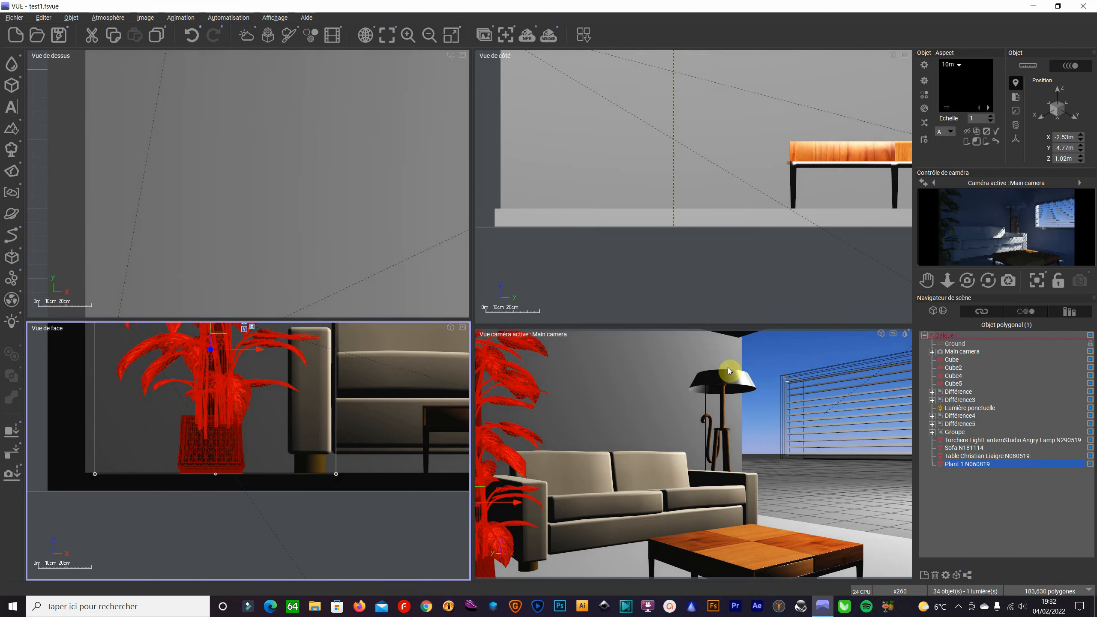
pyautogui.click(893, 339)
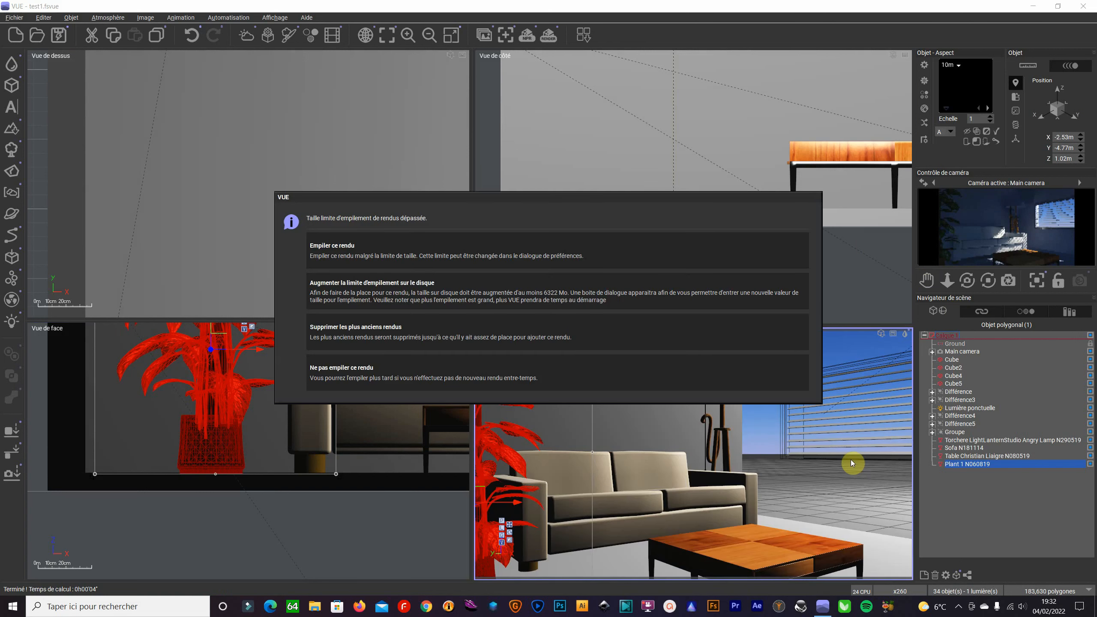
pyautogui.click(540, 253)
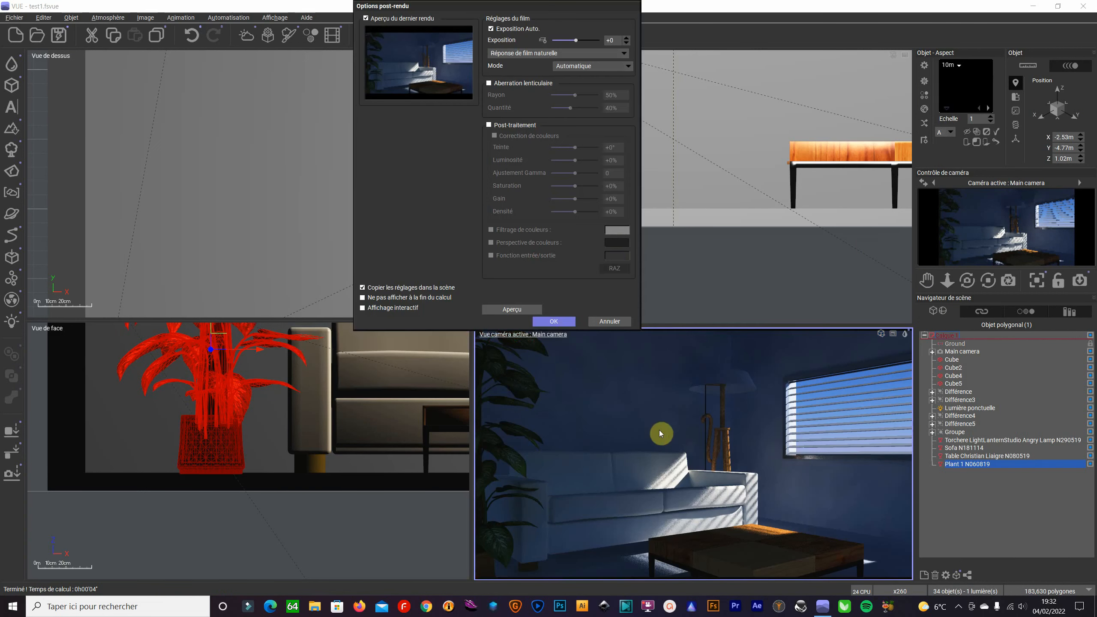
pyautogui.click(557, 321)
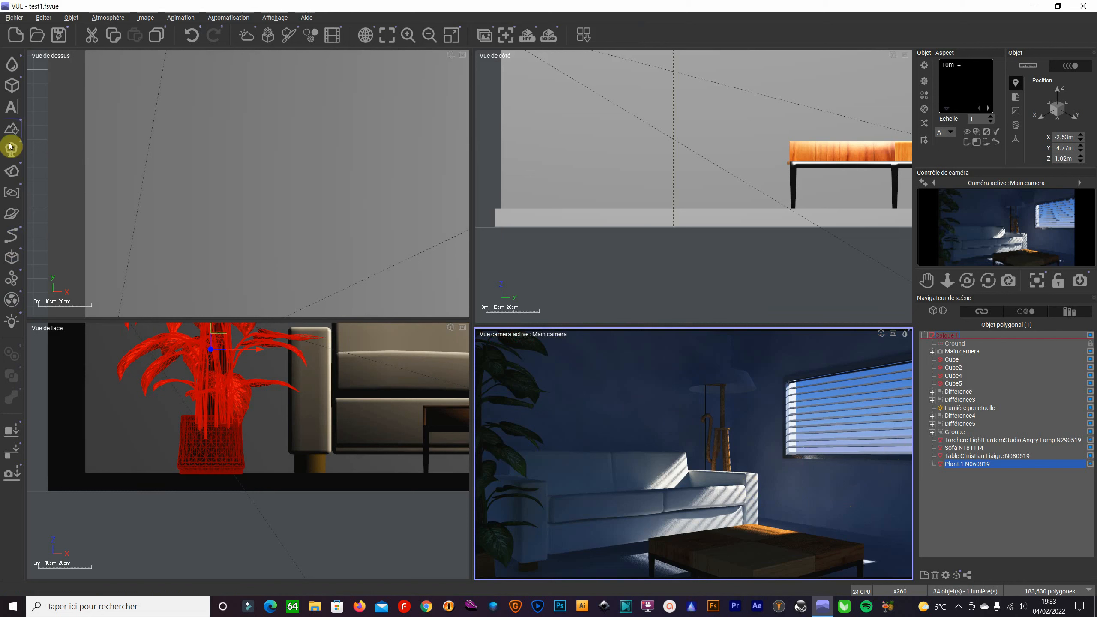
# Step: Add a Cumulus en couches MetaCloud, shrink it strongly and lower it close to the ground in the side view
pyautogui.click(13, 193)
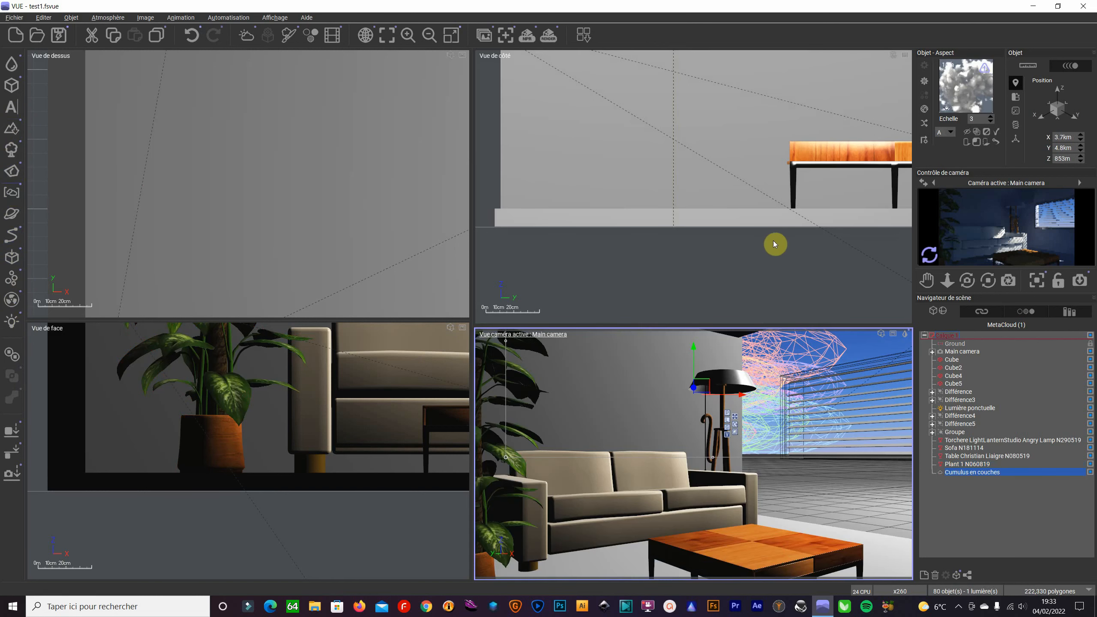
pyautogui.click(484, 223)
pyautogui.scroll(-10, 430, 198)
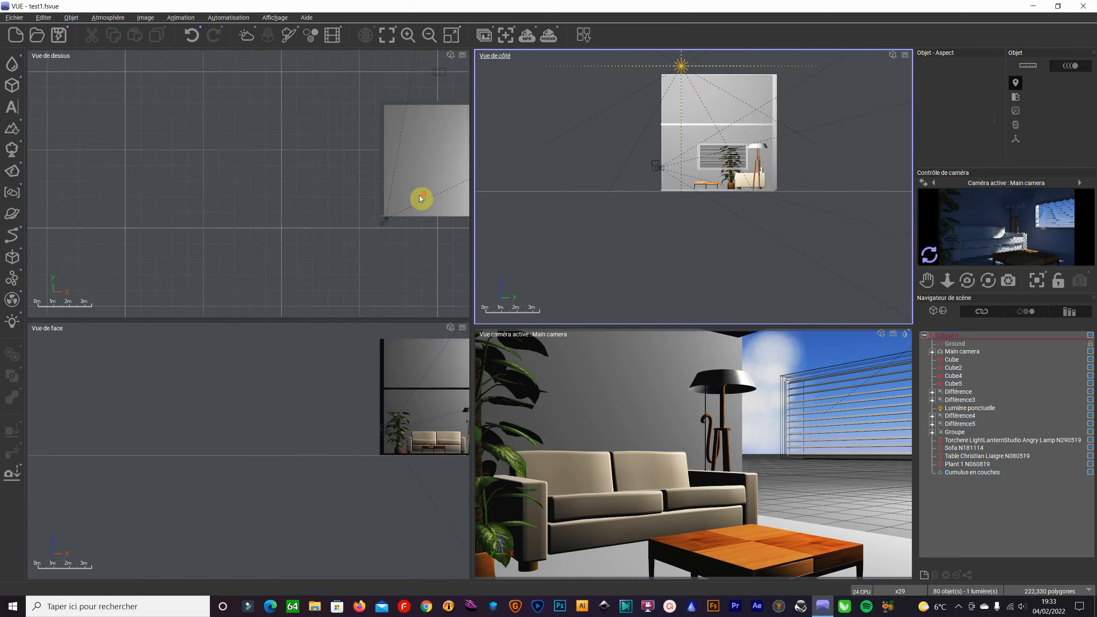
pyautogui.scroll(-10, 709, 177)
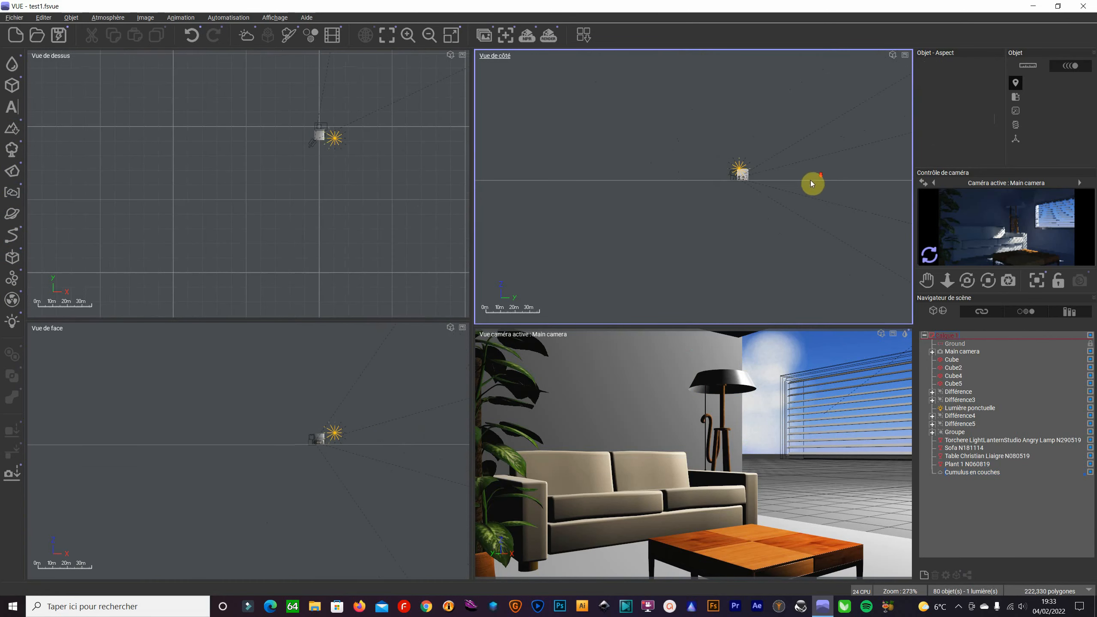
pyautogui.click(976, 472)
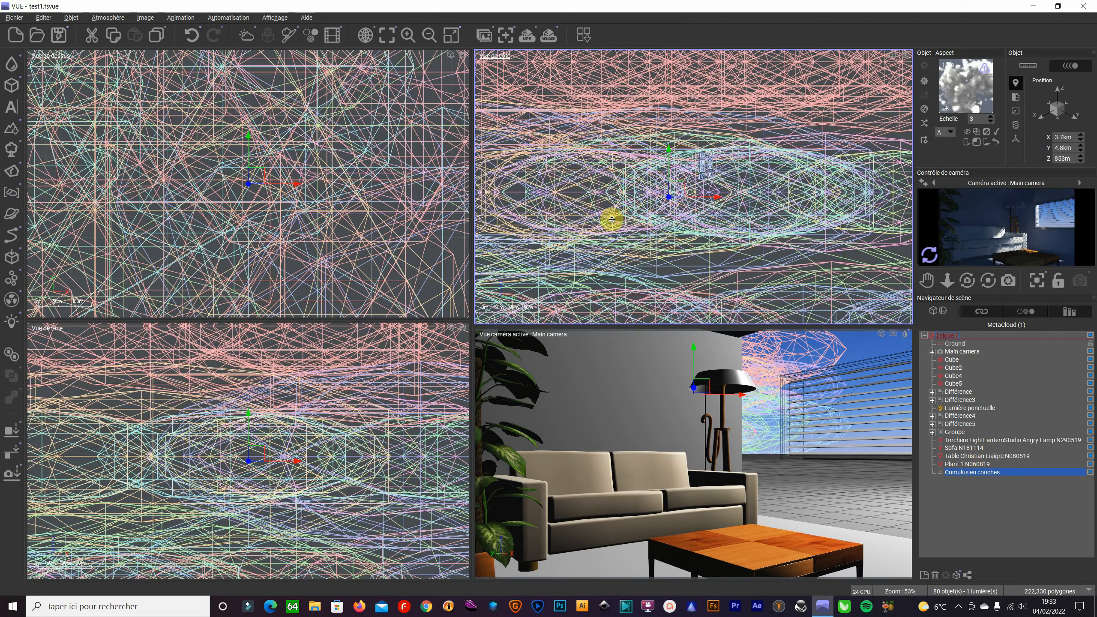
pyautogui.scroll(-8, 656, 215)
pyautogui.moveTo(762, 169); pyautogui.dragTo(586, 258)
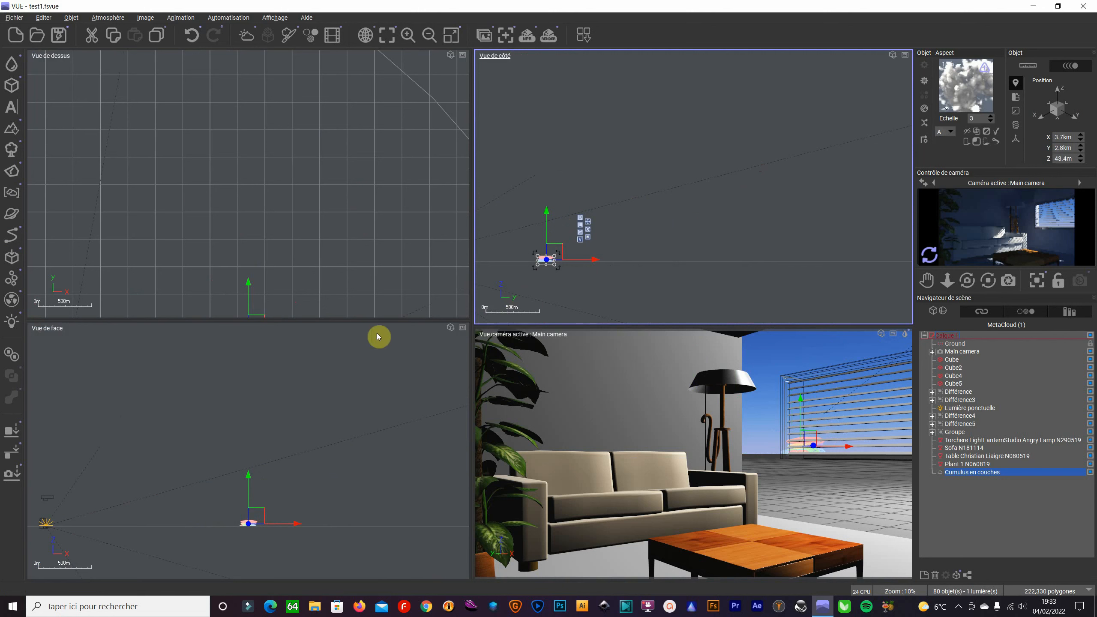
# Step: Bring the cloud closer to the room in the front view, to about X 201 m and Z 41 m, and reduce its size
pyautogui.scroll(-4, 319, 289)
pyautogui.scroll(-3, 325, 314)
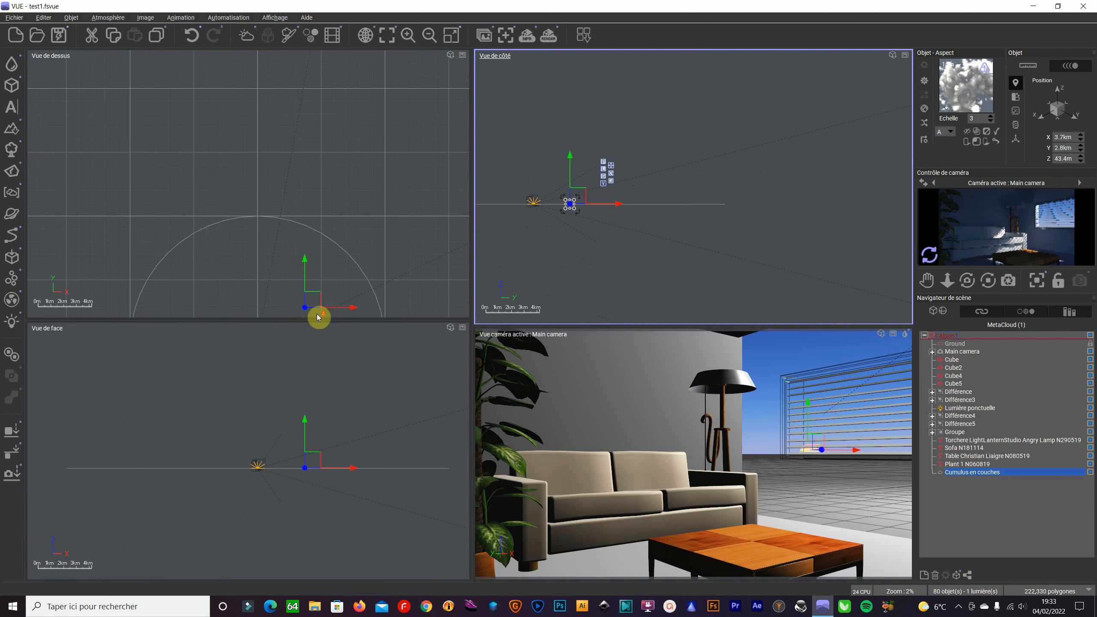
pyautogui.scroll(3, 309, 441)
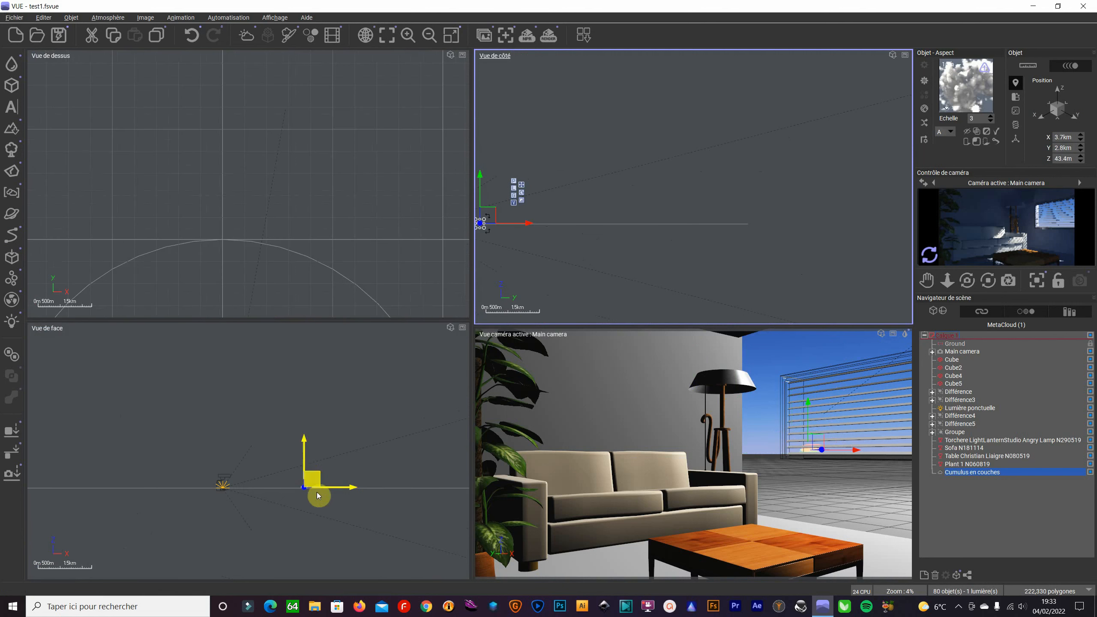
pyautogui.moveTo(306, 472); pyautogui.dragTo(250, 497)
pyautogui.scroll(8, 242, 484)
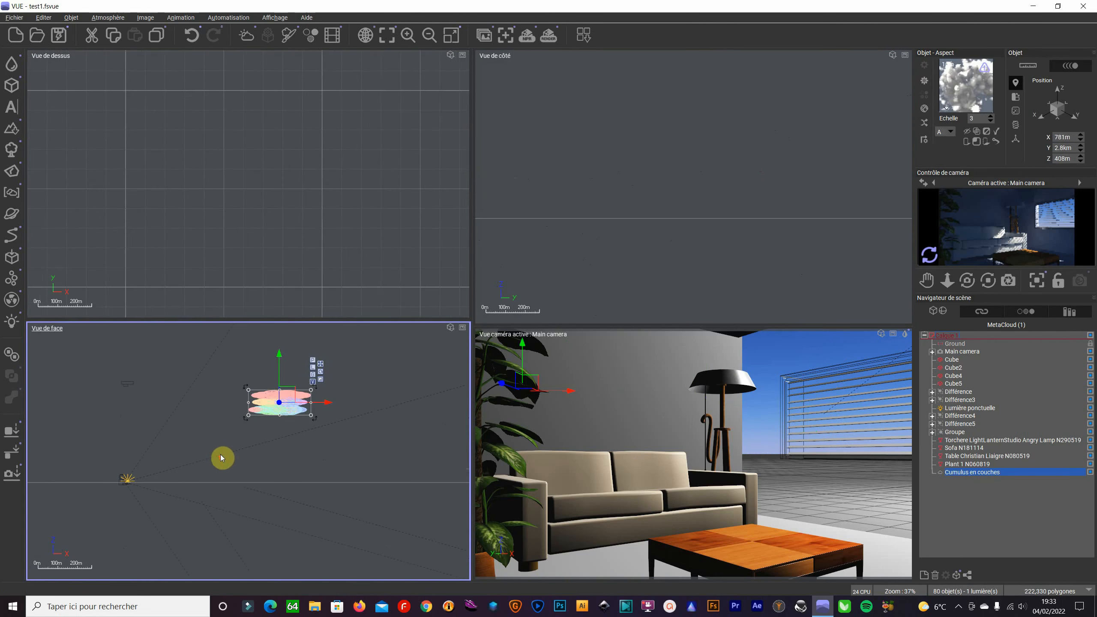
pyautogui.moveTo(301, 396); pyautogui.dragTo(171, 463)
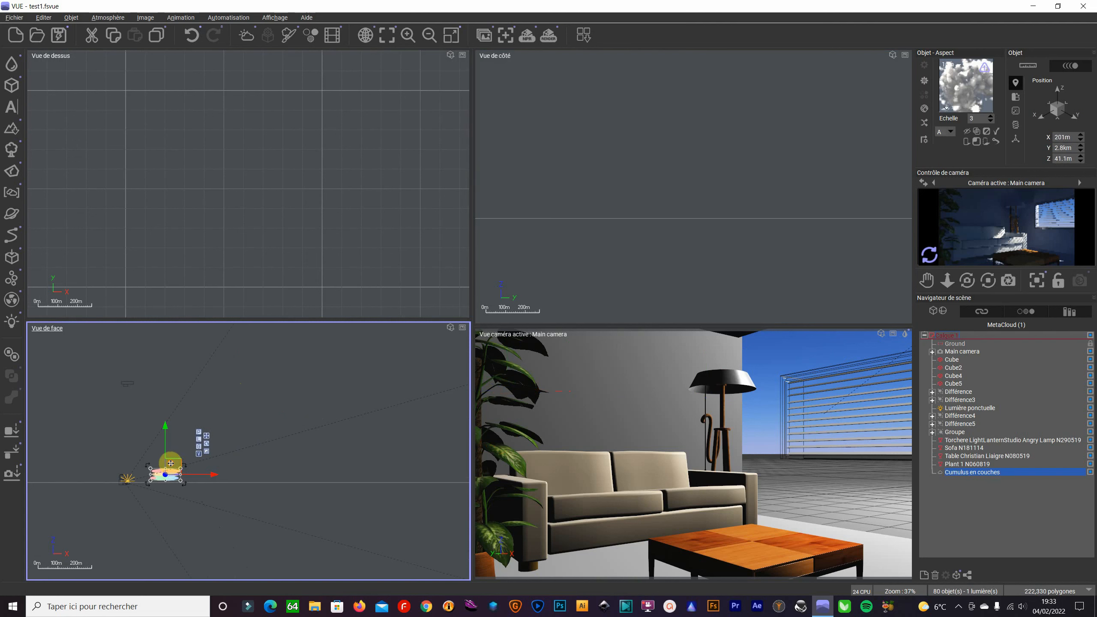
# Step: Move the cloud in the top view to about X 712 m and Y 377 m, within the camera's view through the window
pyautogui.click(257, 274)
pyautogui.scroll(-10, 257, 274)
pyautogui.scroll(-10, 290, 286)
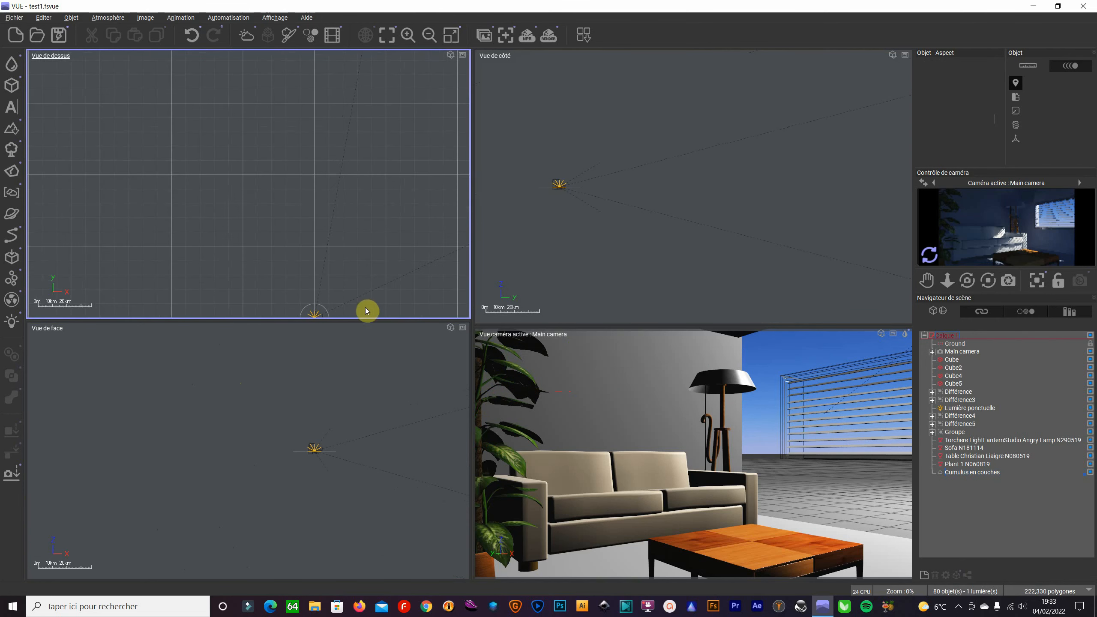
pyautogui.moveTo(412, 319); pyautogui.dragTo(399, 363)
pyautogui.scroll(5, 362, 346)
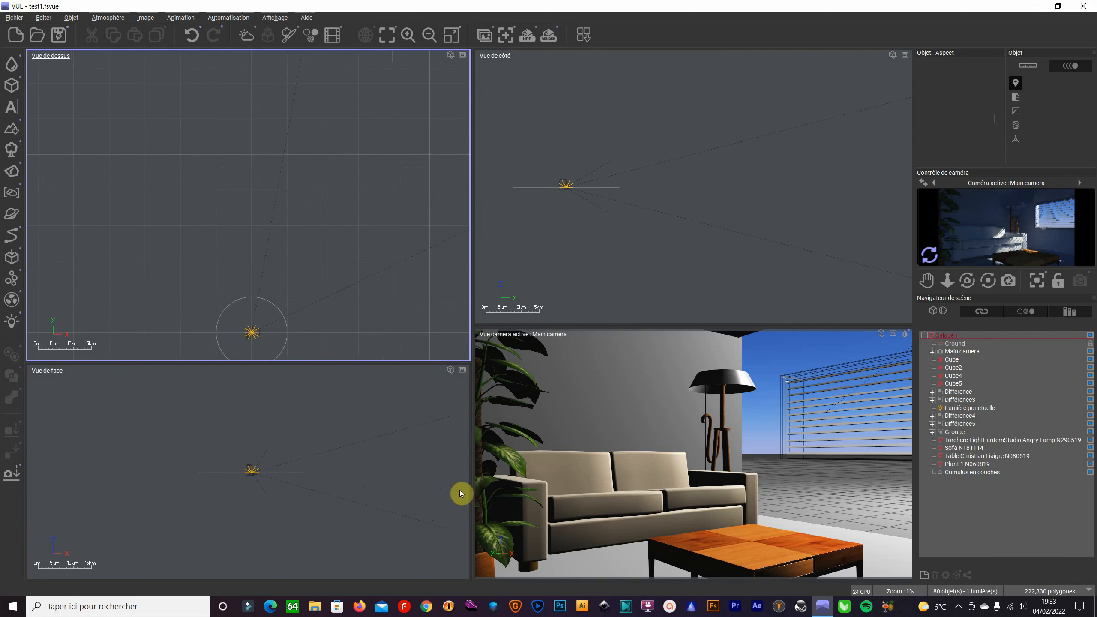
pyautogui.click(981, 471)
pyautogui.scroll(6, 244, 473)
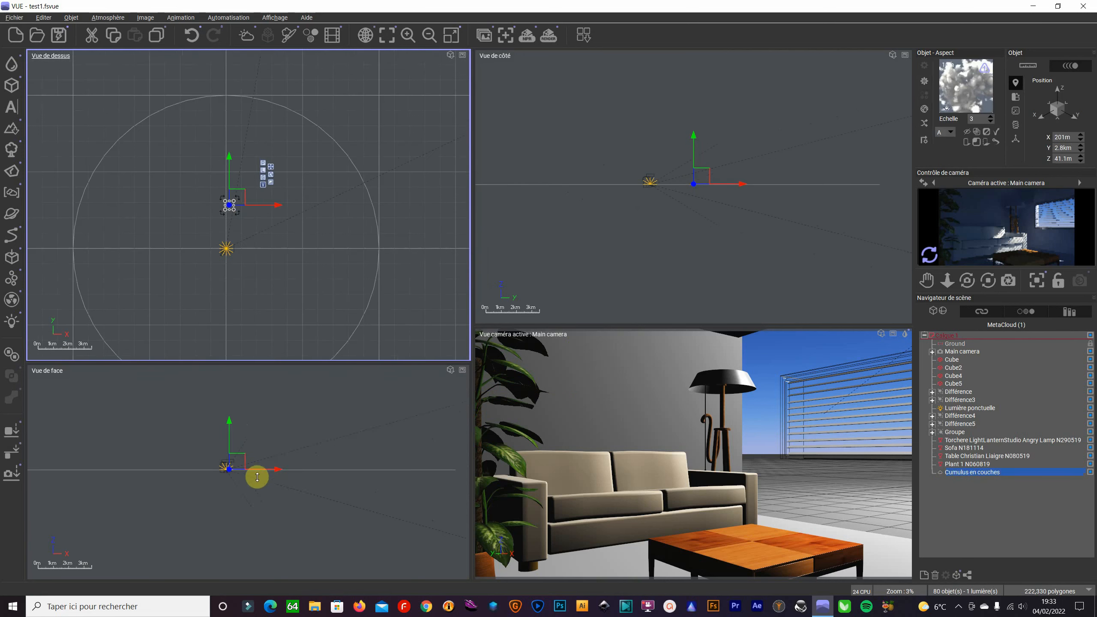
pyautogui.scroll(8, 235, 474)
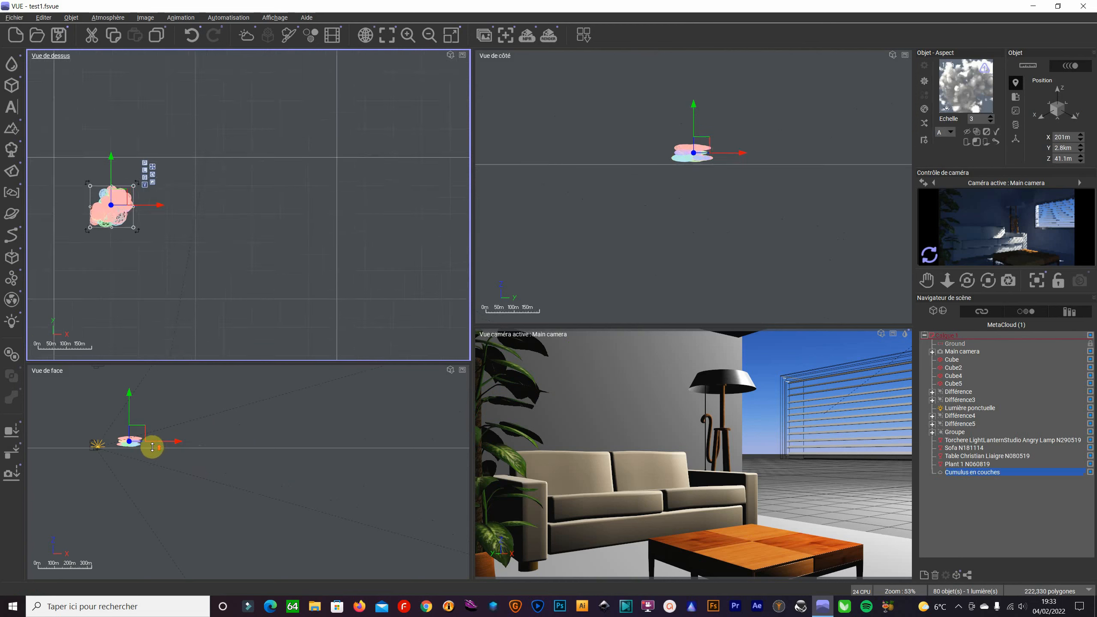
pyautogui.scroll(-8, 156, 266)
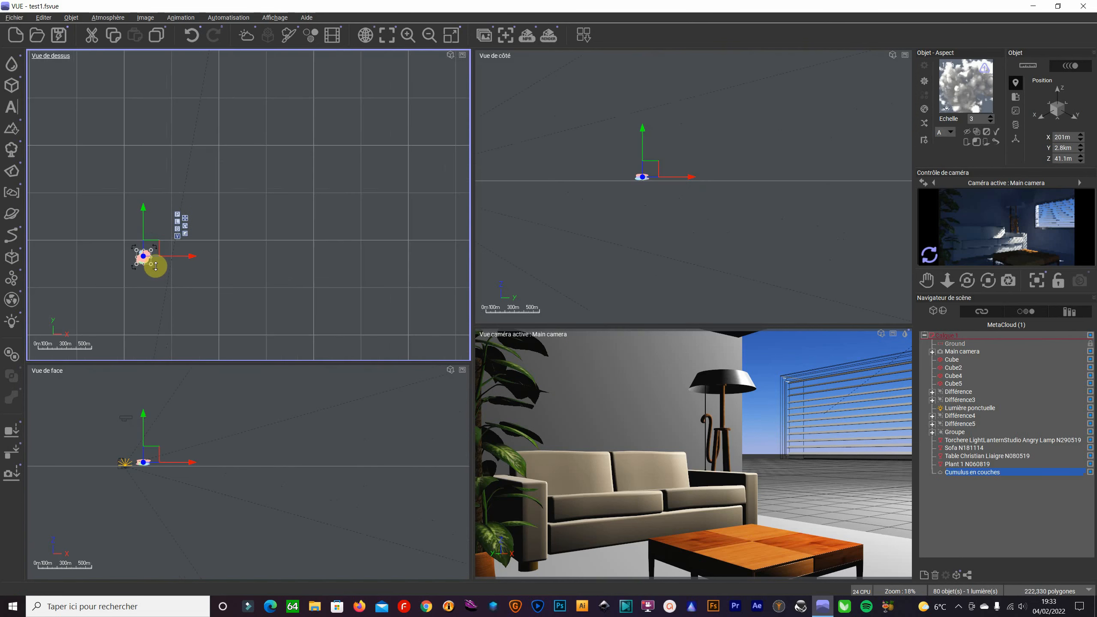
pyautogui.scroll(-3, 156, 266)
pyautogui.moveTo(177, 264); pyautogui.dragTo(162, 321)
pyautogui.scroll(5, 172, 482)
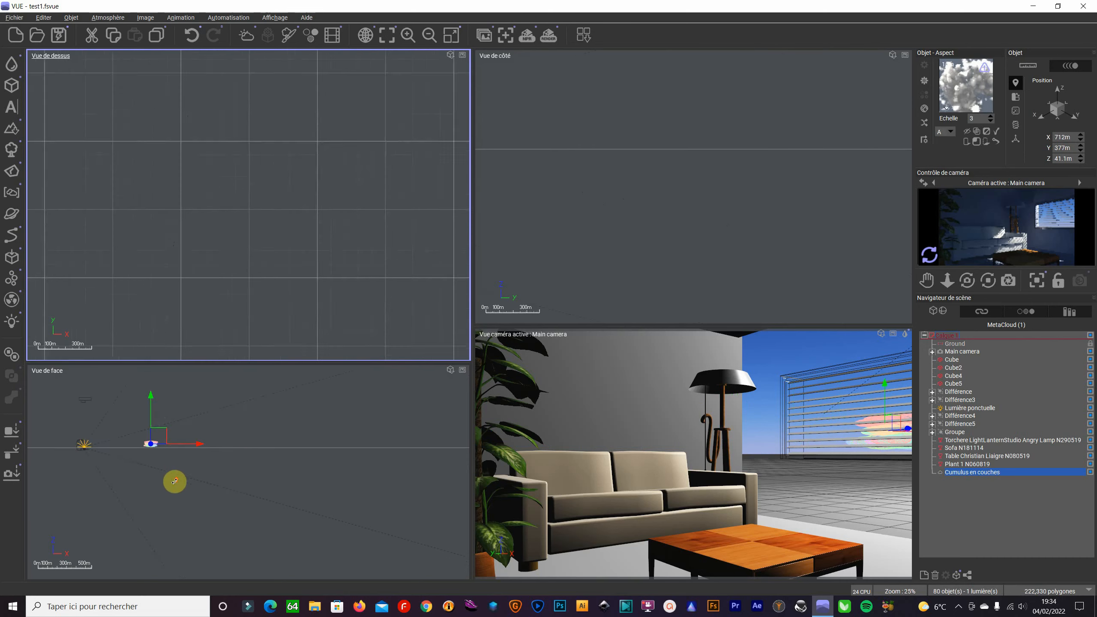
# Step: Raise the cloud in front of the window to about X 568 m and Z 123 m, enlarge it slightly and refresh the camera preview
pyautogui.moveTo(143, 406); pyautogui.dragTo(115, 395)
pyautogui.click(930, 256)
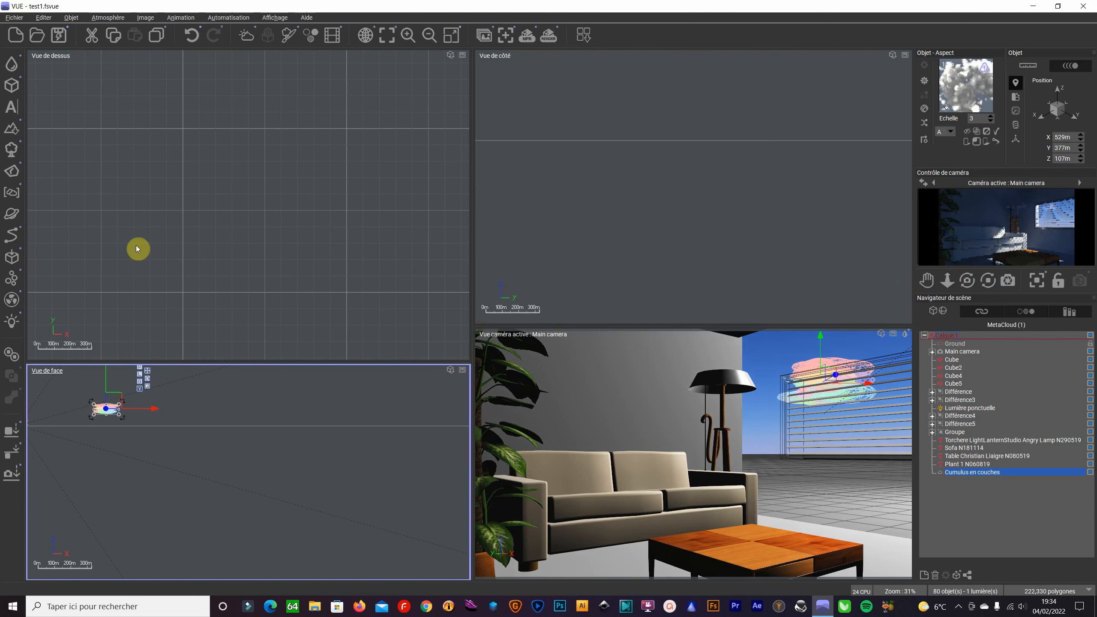
pyautogui.moveTo(121, 405); pyautogui.dragTo(139, 402)
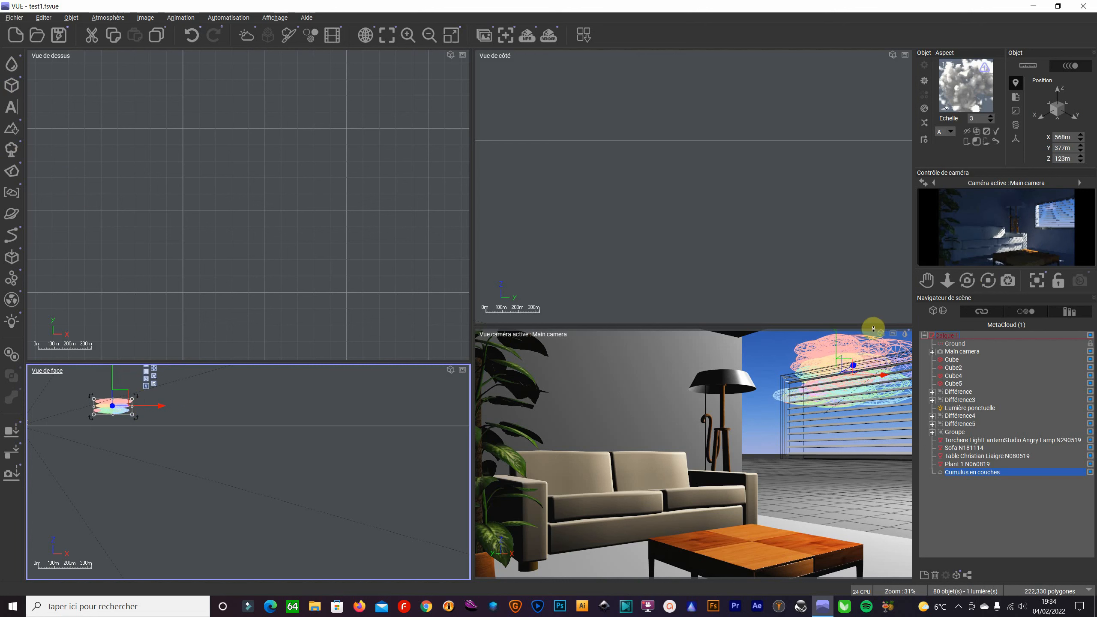
# Step: Render the main camera view with the cloud, stack the render despite the size limit and close the post-render options
pyautogui.click(892, 337)
pyautogui.click(894, 333)
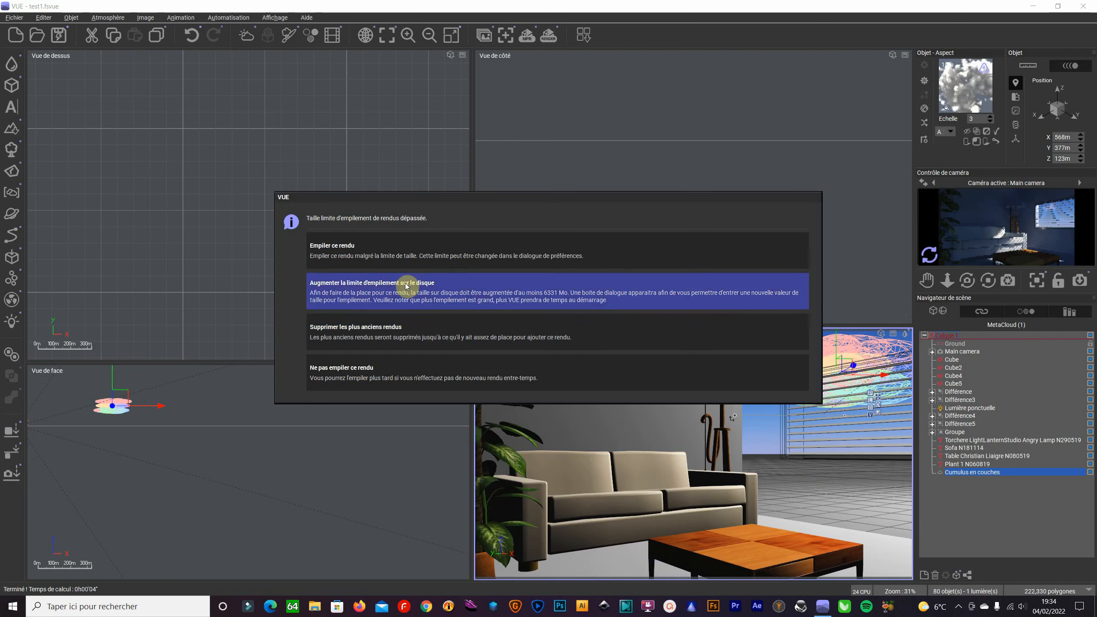
pyautogui.click(409, 248)
pyautogui.click(633, 321)
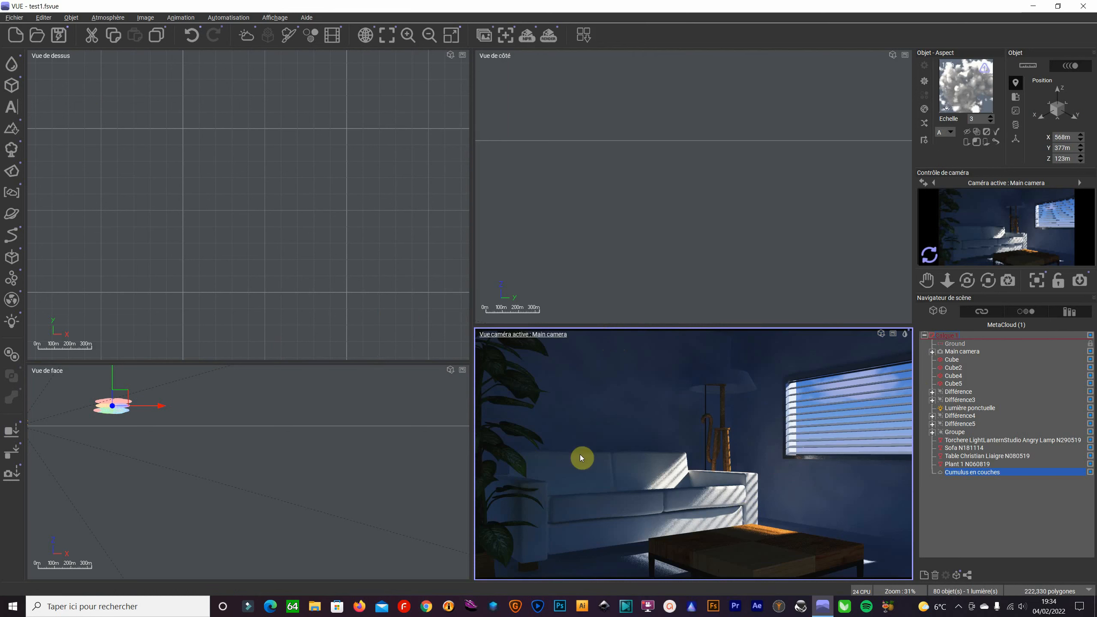
# Step: Add a second point light to the scene
pyautogui.scroll(-2, 176, 429)
pyautogui.scroll(-1, 142, 361)
pyautogui.scroll(-2, 120, 401)
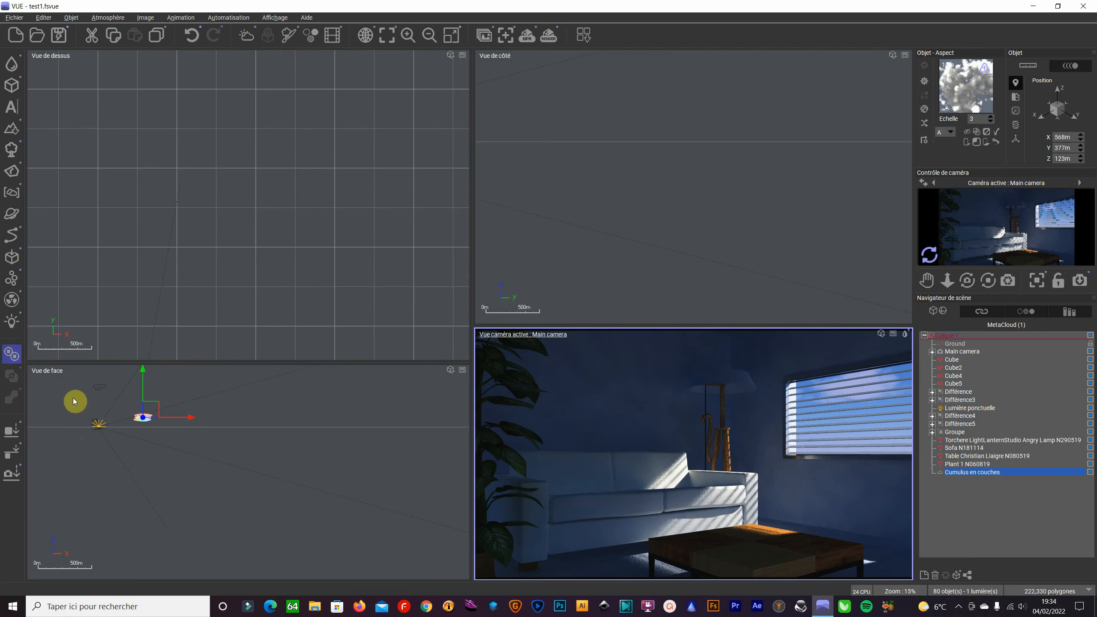
pyautogui.click(14, 322)
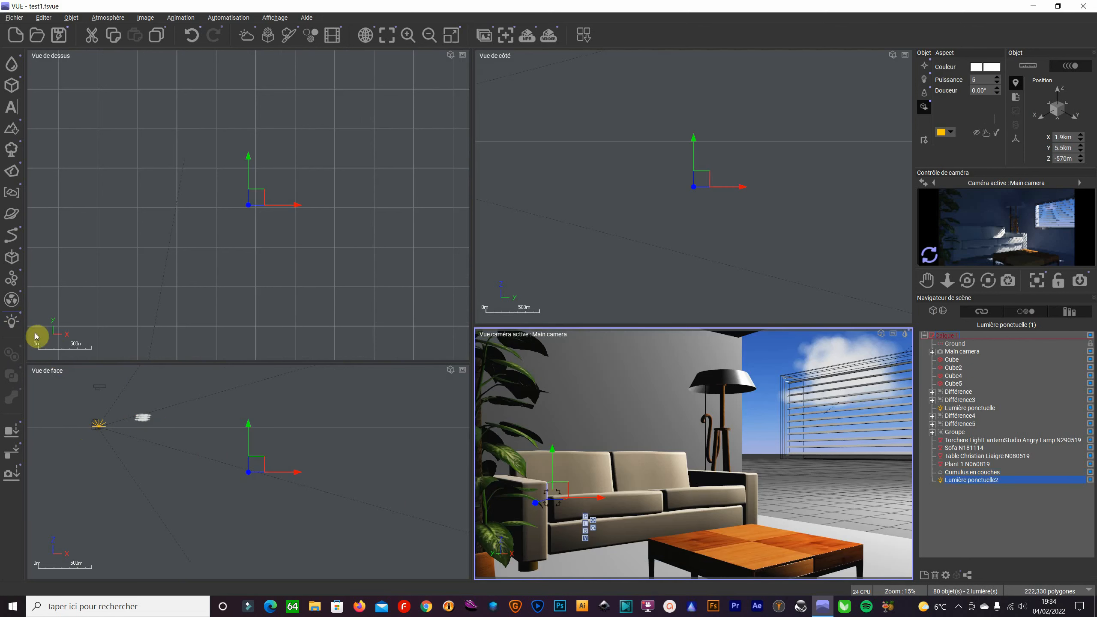
pyautogui.scroll(2, 121, 427)
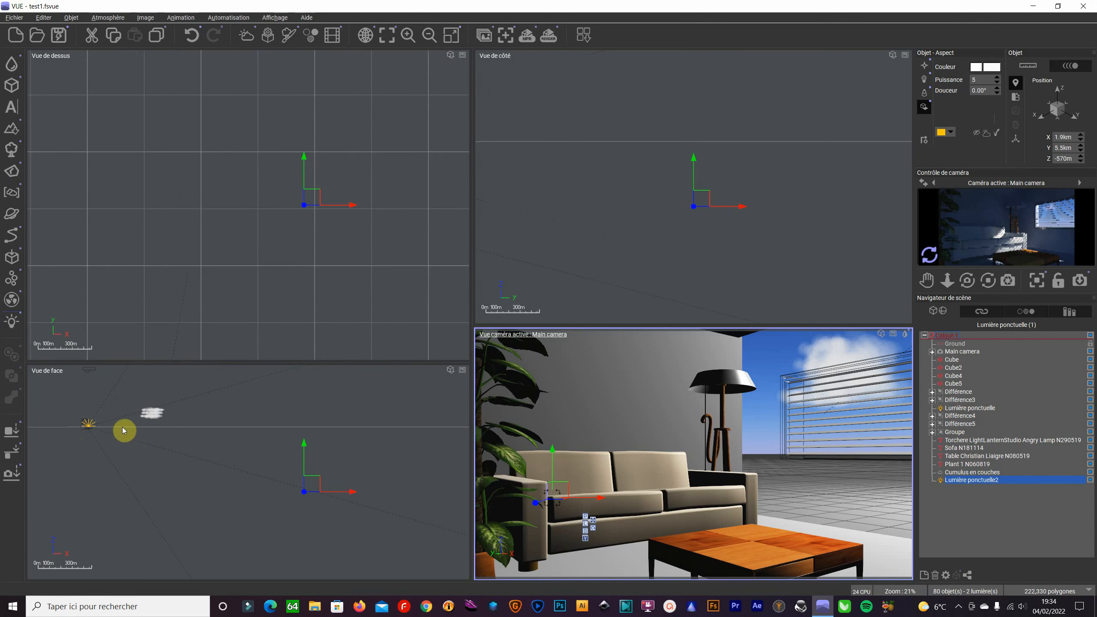
pyautogui.scroll(2, 124, 431)
pyautogui.scroll(2, 124, 429)
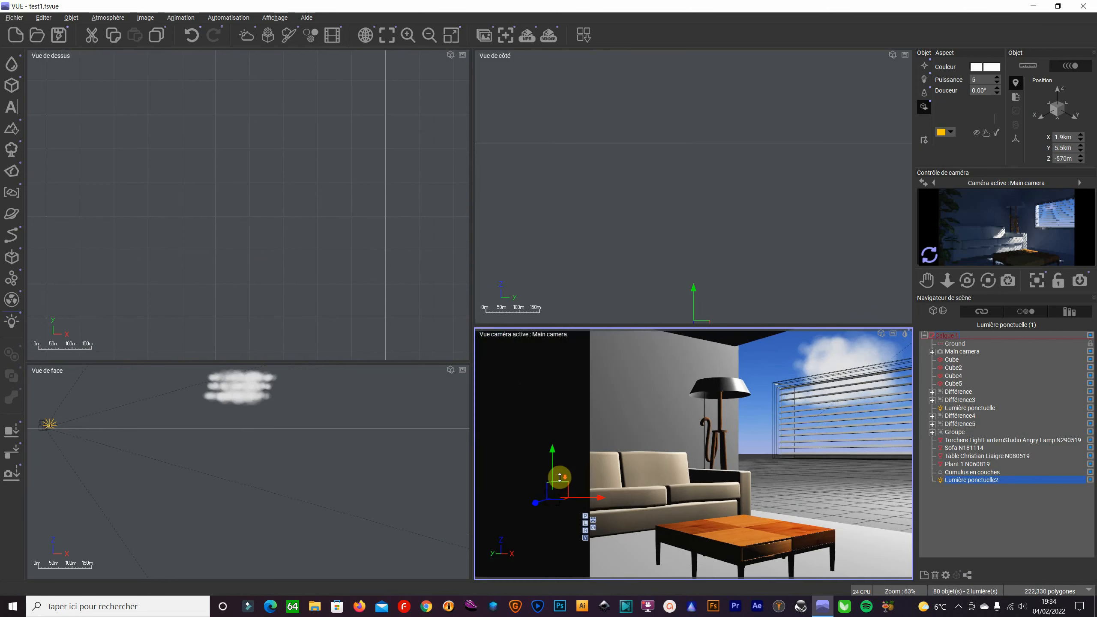
# Step: Move the second point light in the front view close to the room, to about X 6.92 m and Z -28 cm
pyautogui.click(68, 440)
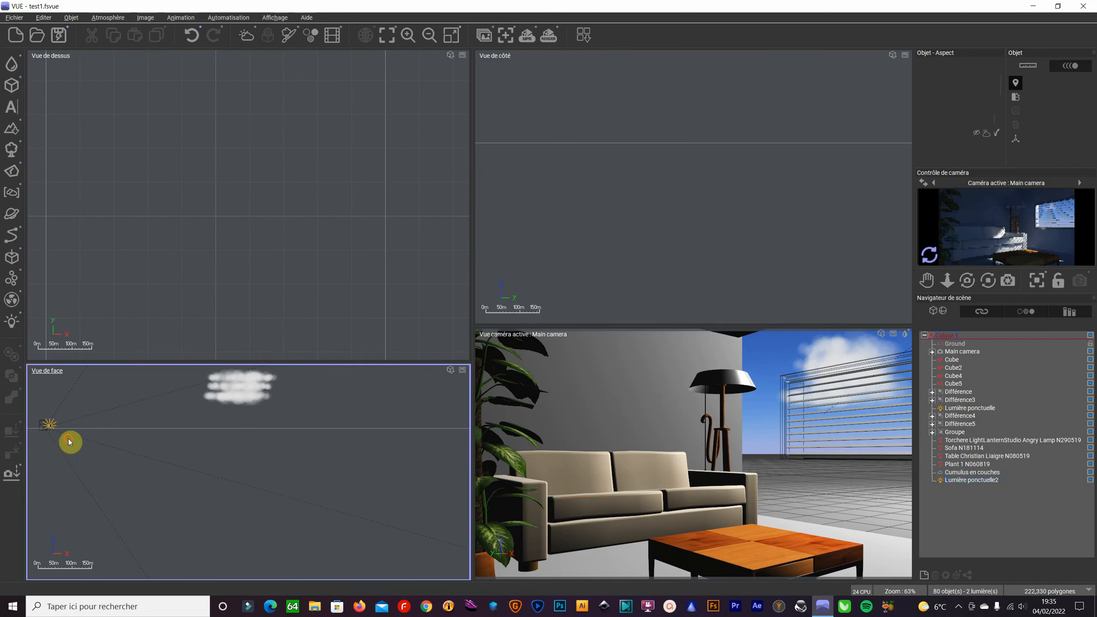
pyautogui.scroll(8, 61, 434)
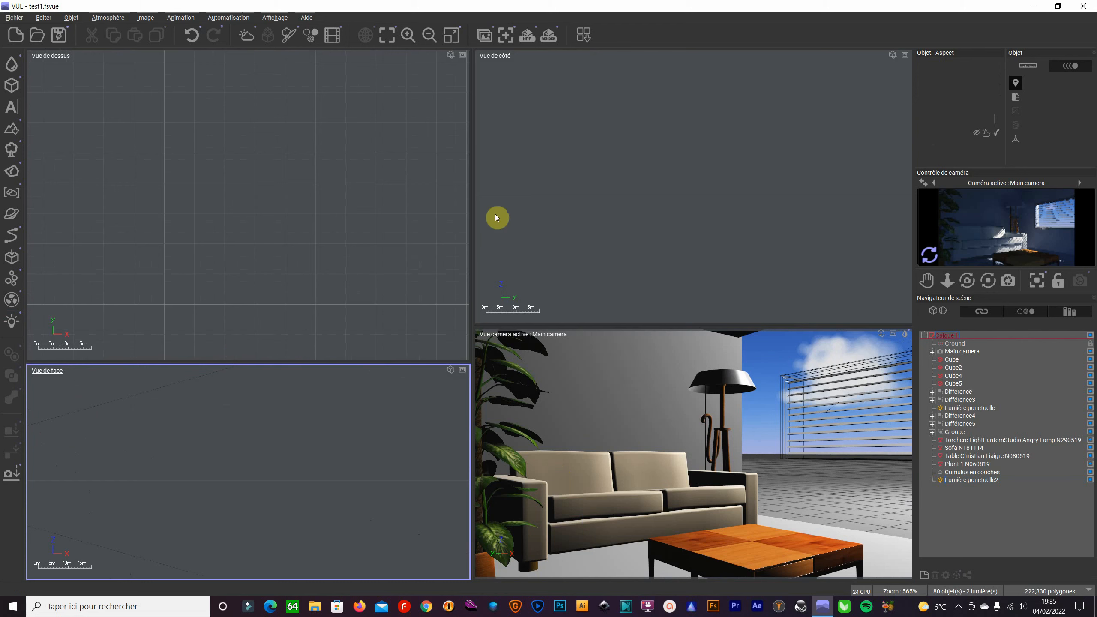
pyautogui.click(450, 38)
pyautogui.scroll(2, 115, 298)
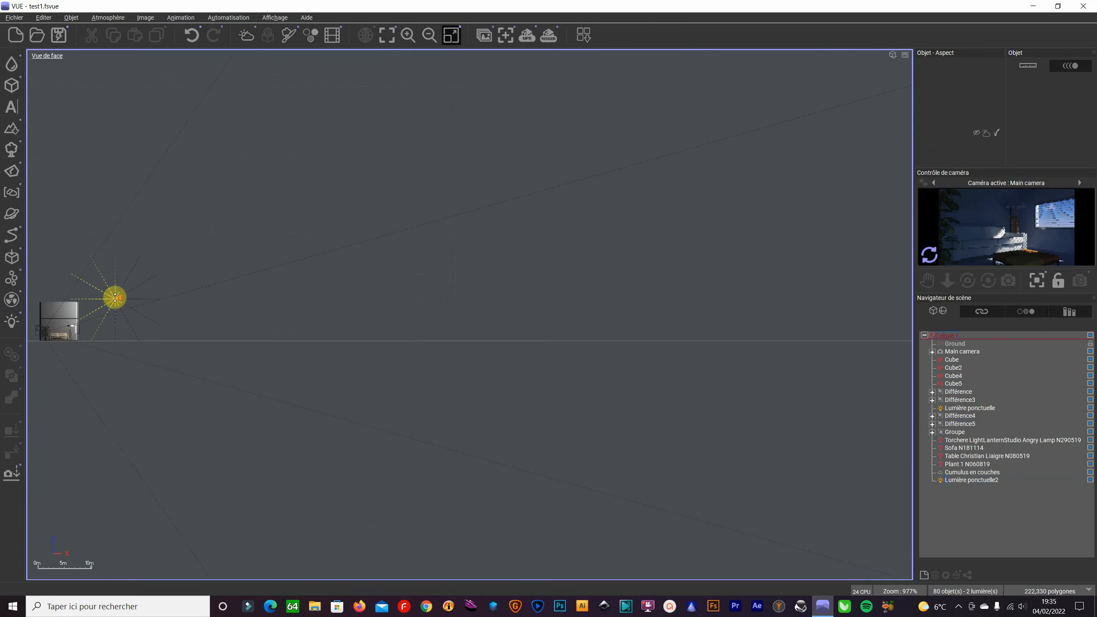
pyautogui.scroll(-1, 113, 323)
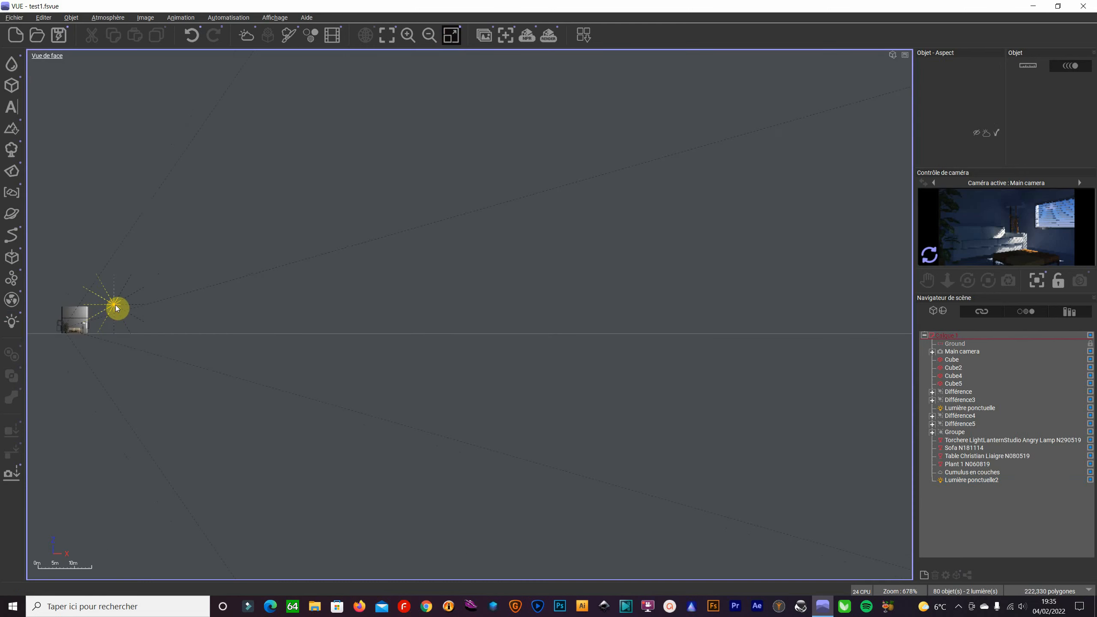
pyautogui.click(971, 480)
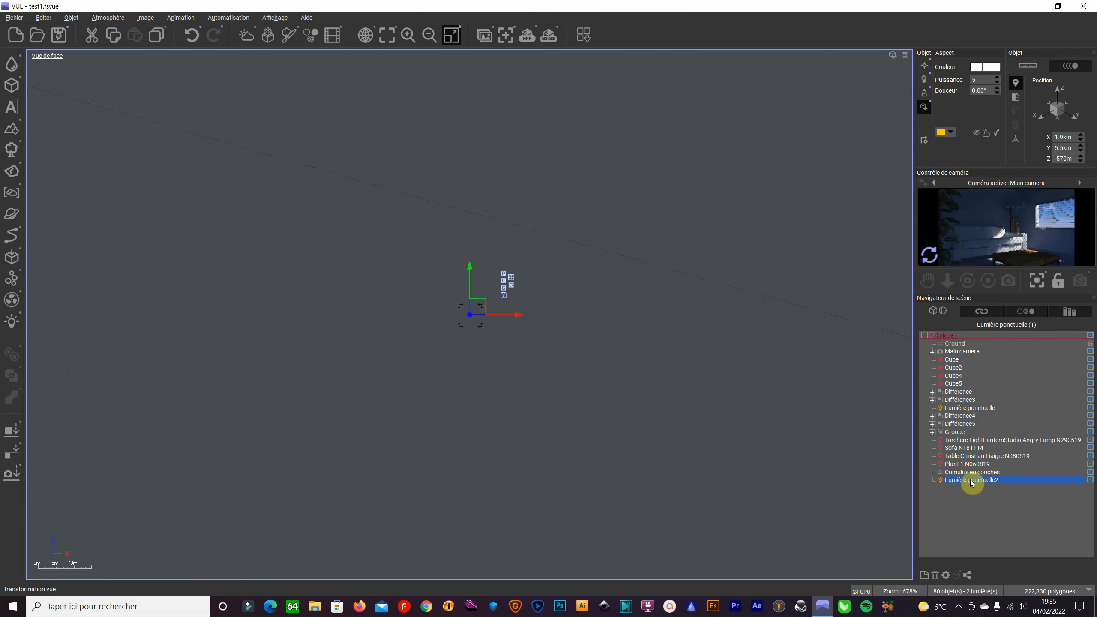
pyautogui.scroll(-10, 519, 367)
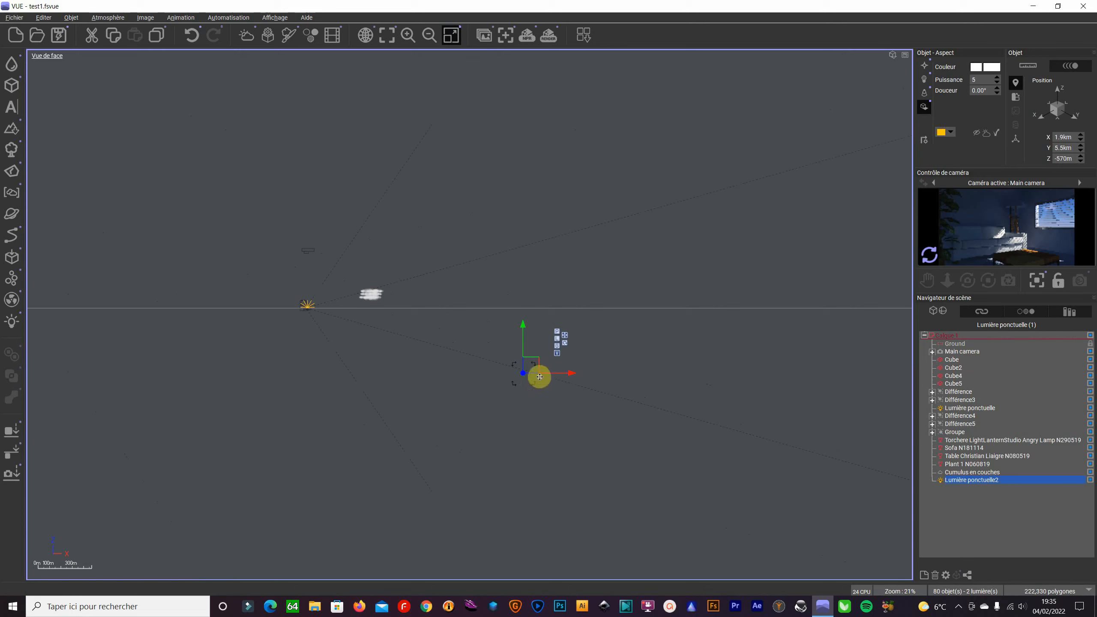
pyautogui.moveTo(532, 368); pyautogui.dragTo(307, 309)
# Step: Move the second point light inside the room above the sofa in the front view, to about X -1.72 m and Z 1.84 m
pyautogui.scroll(2, 306, 312)
pyautogui.scroll(10, 305, 312)
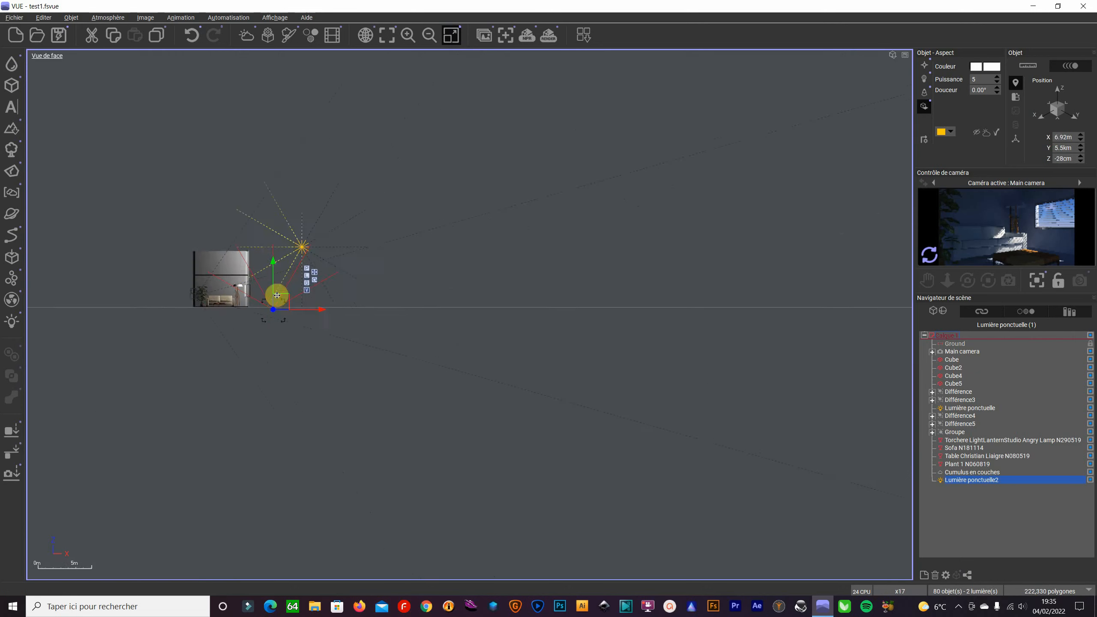
pyautogui.moveTo(275, 305); pyautogui.dragTo(183, 283)
pyautogui.scroll(3, 215, 293)
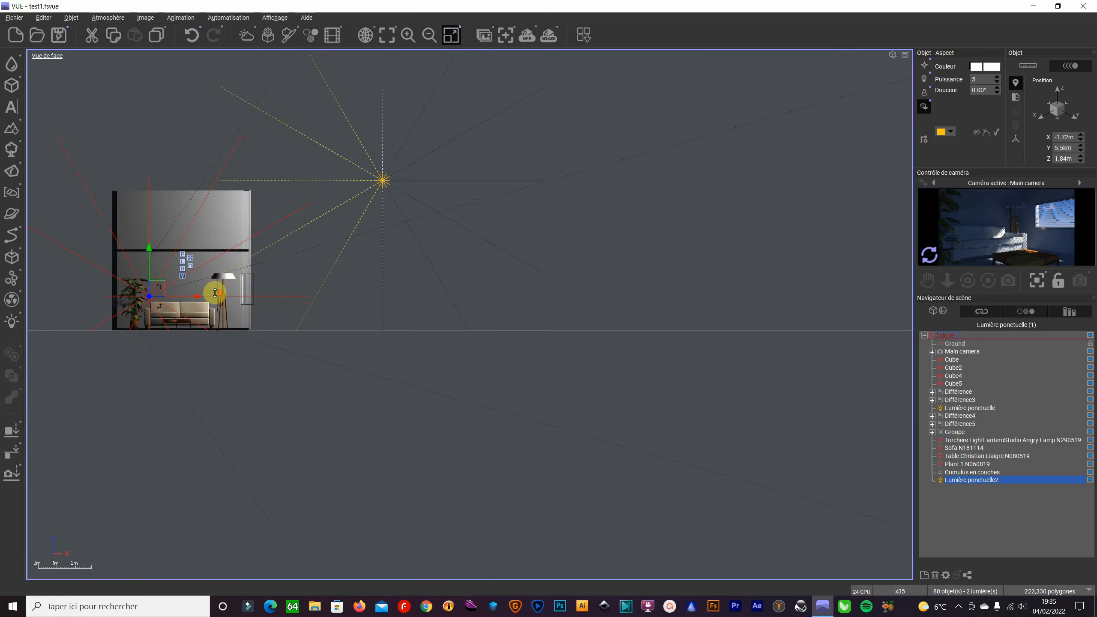
# Step: Place the second point light in the room's corner near the camera, at about X -3.24 m, Y -8.71 m and Z 1.37 m
pyautogui.click(455, 37)
pyautogui.click(294, 298)
pyautogui.scroll(-8, 294, 298)
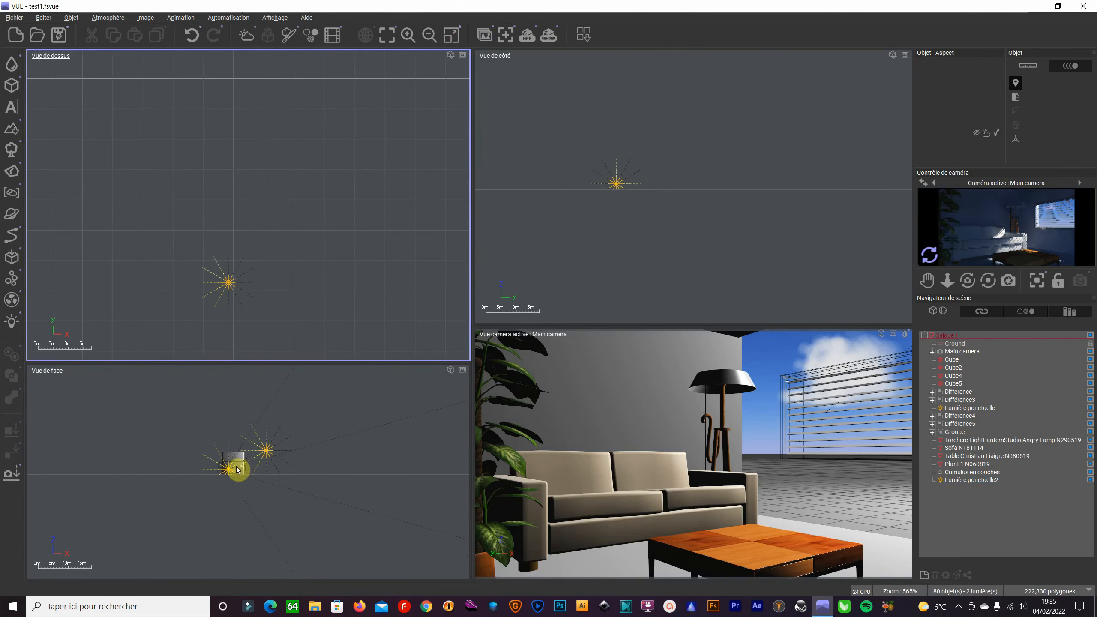
pyautogui.click(266, 478)
pyautogui.scroll(-8, 330, 292)
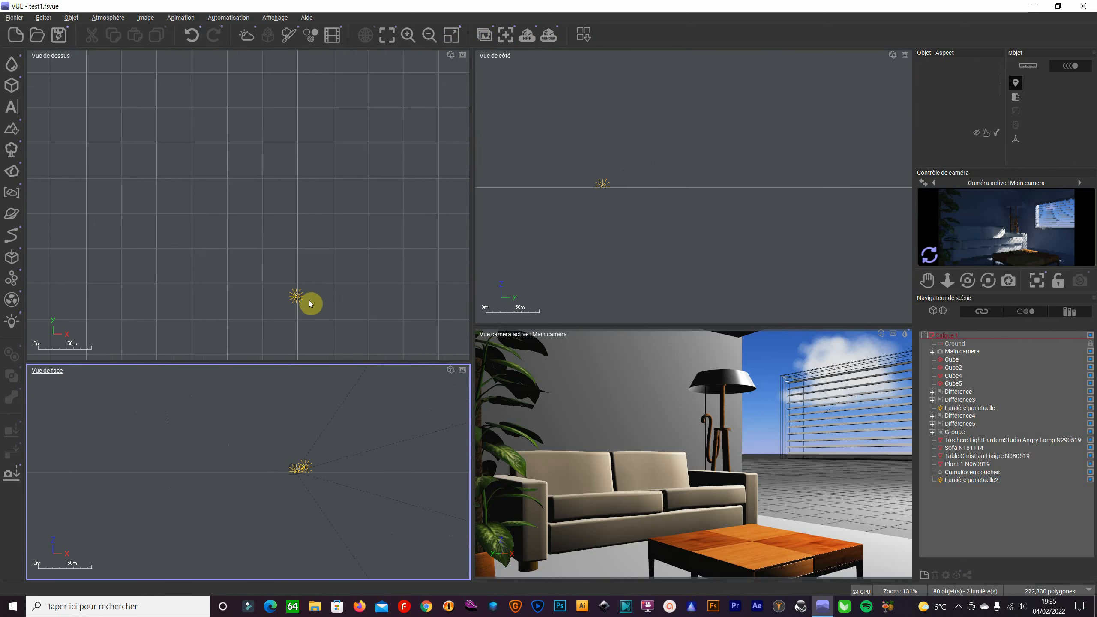
pyautogui.scroll(3, 363, 407)
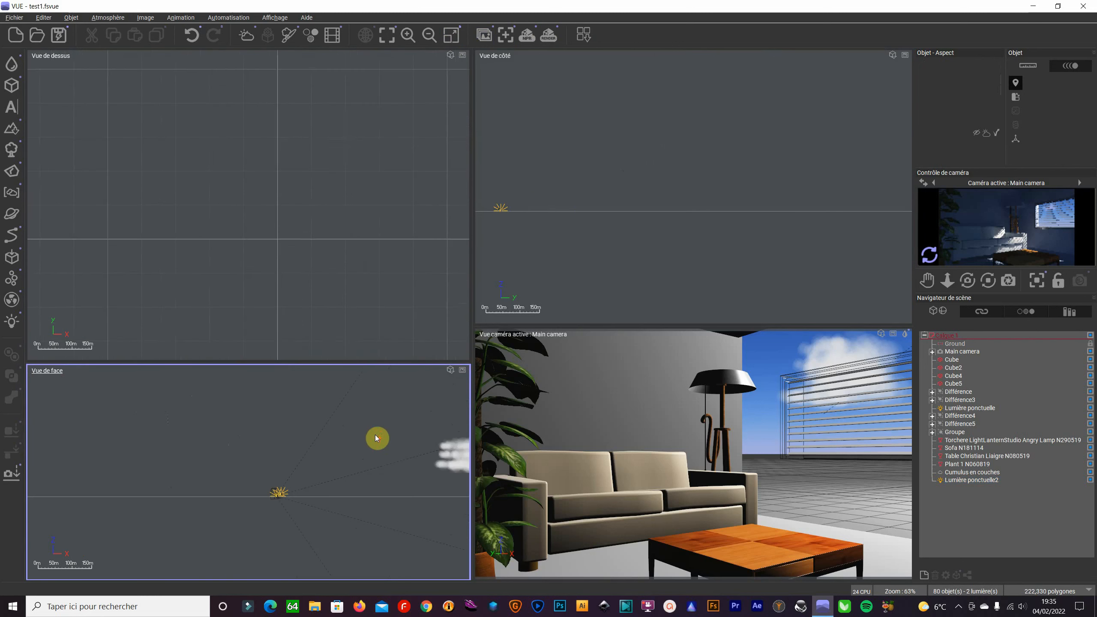
pyautogui.scroll(10, 279, 496)
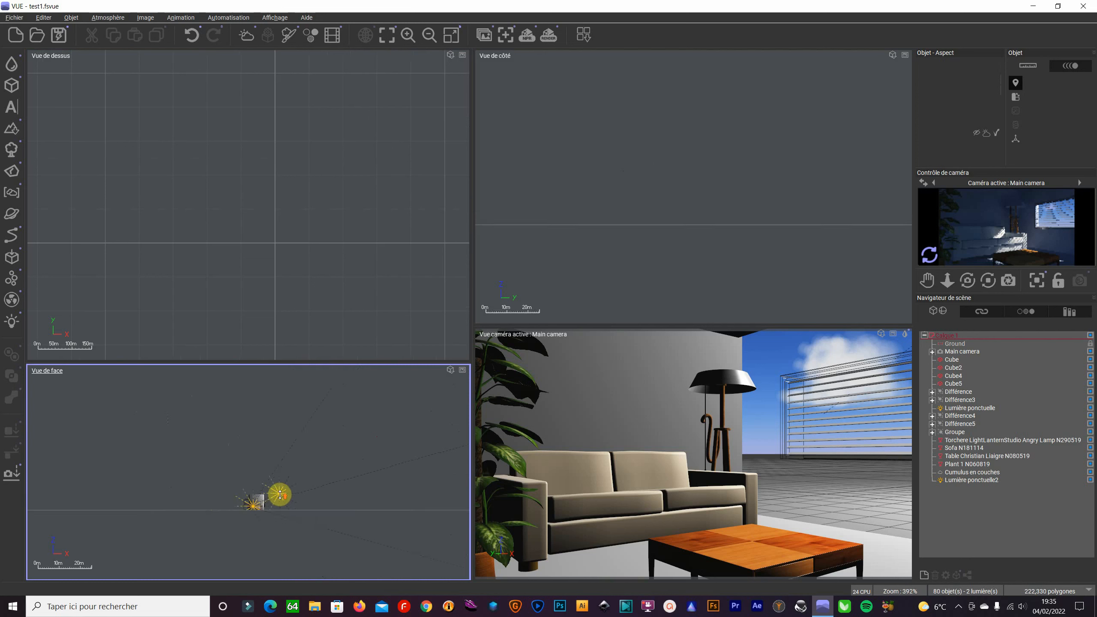
pyautogui.click(215, 521)
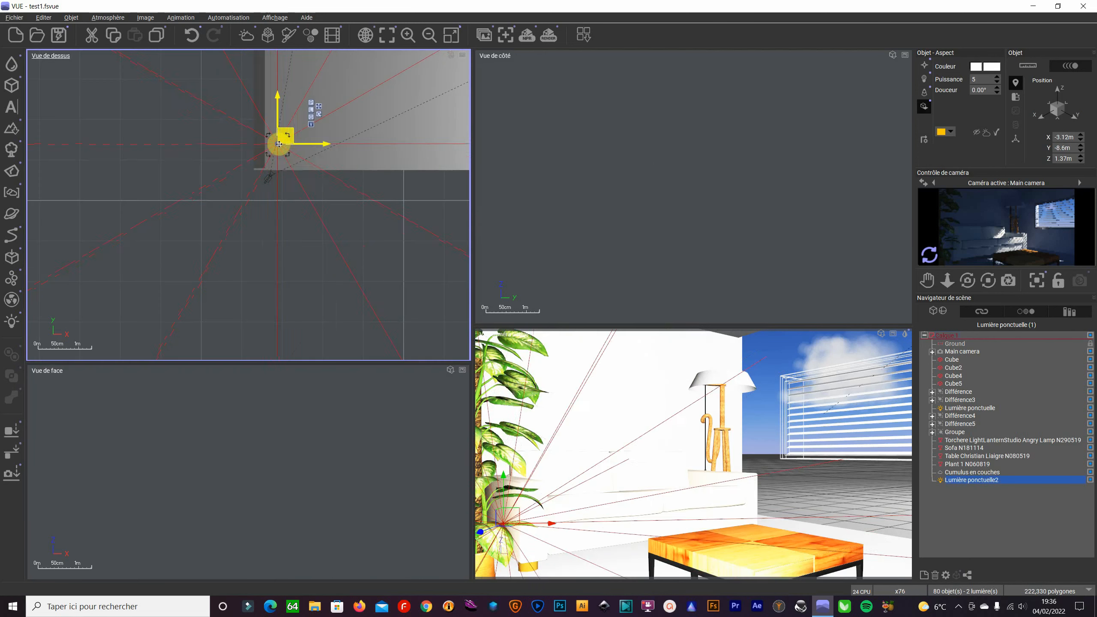
pyautogui.moveTo(278, 145)
pyautogui.mouseDown()
pyautogui.moveTo(273, 167)
pyautogui.moveTo(273, 149)
pyautogui.mouseUp()
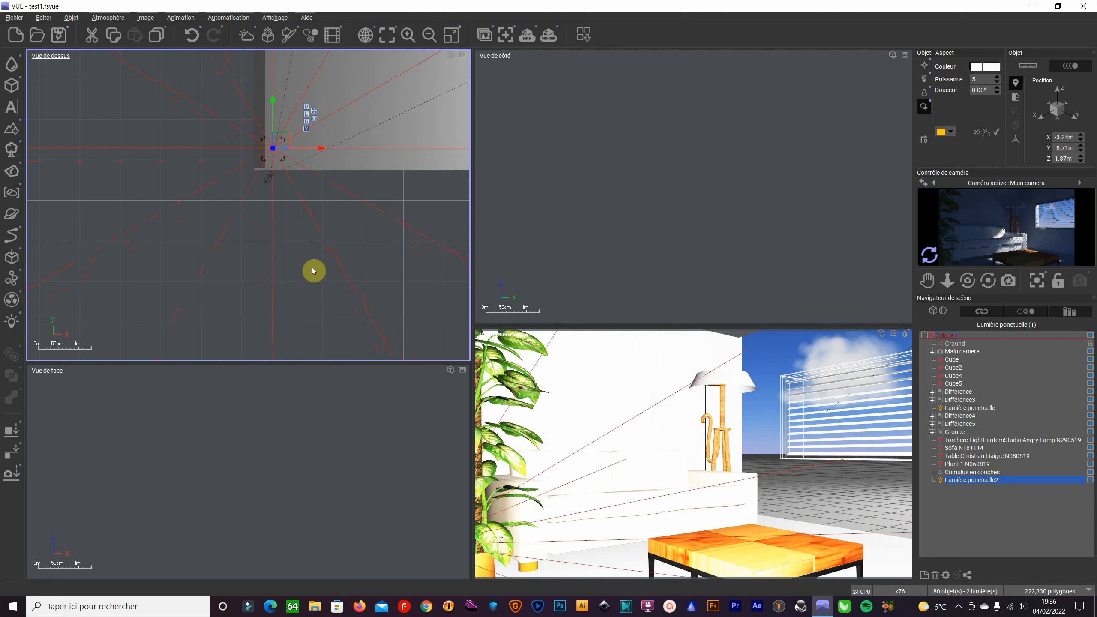
# Step: Raise the second point light beside the plant in the front view to about Z 2.26 m and refresh the camera preview
pyautogui.click(562, 100)
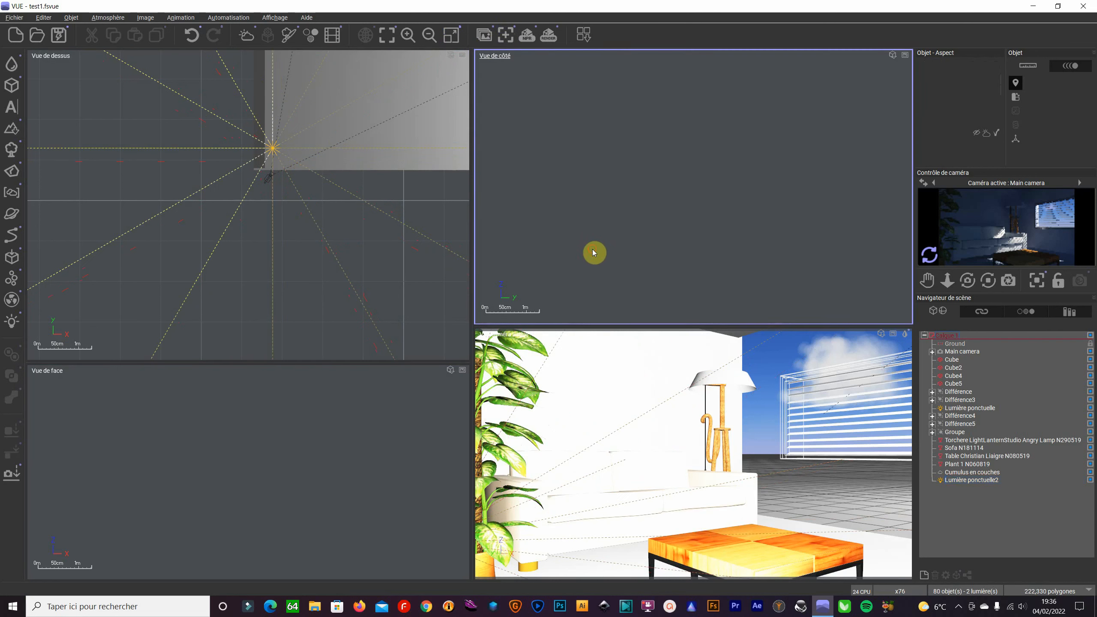
pyautogui.scroll(-10, 593, 250)
pyautogui.click(359, 441)
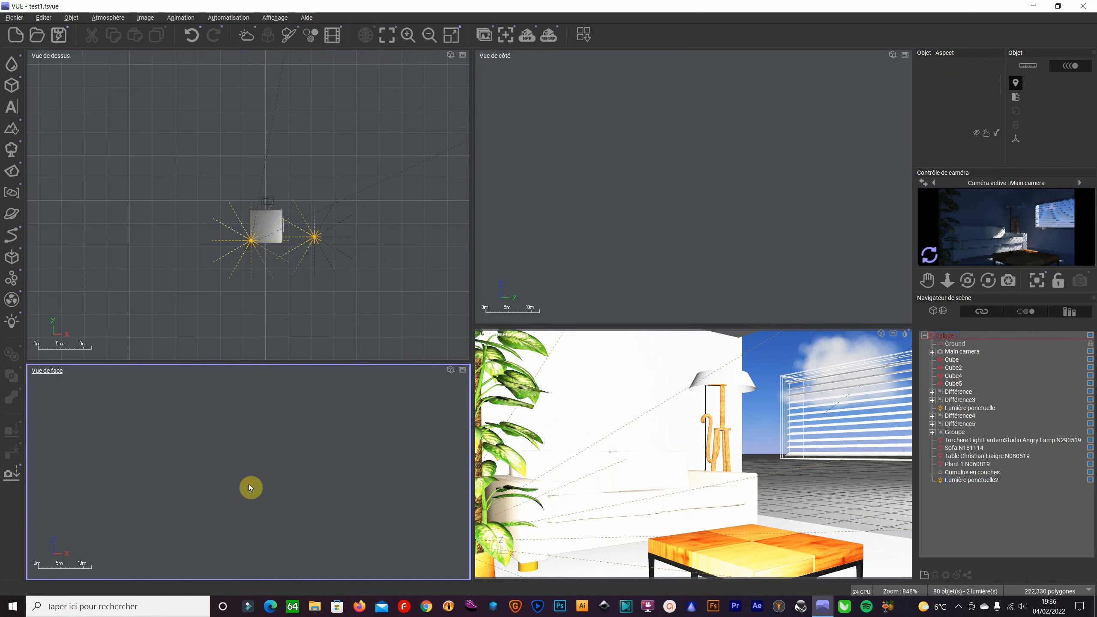
pyautogui.scroll(-10, 252, 488)
pyautogui.scroll(-2, 307, 528)
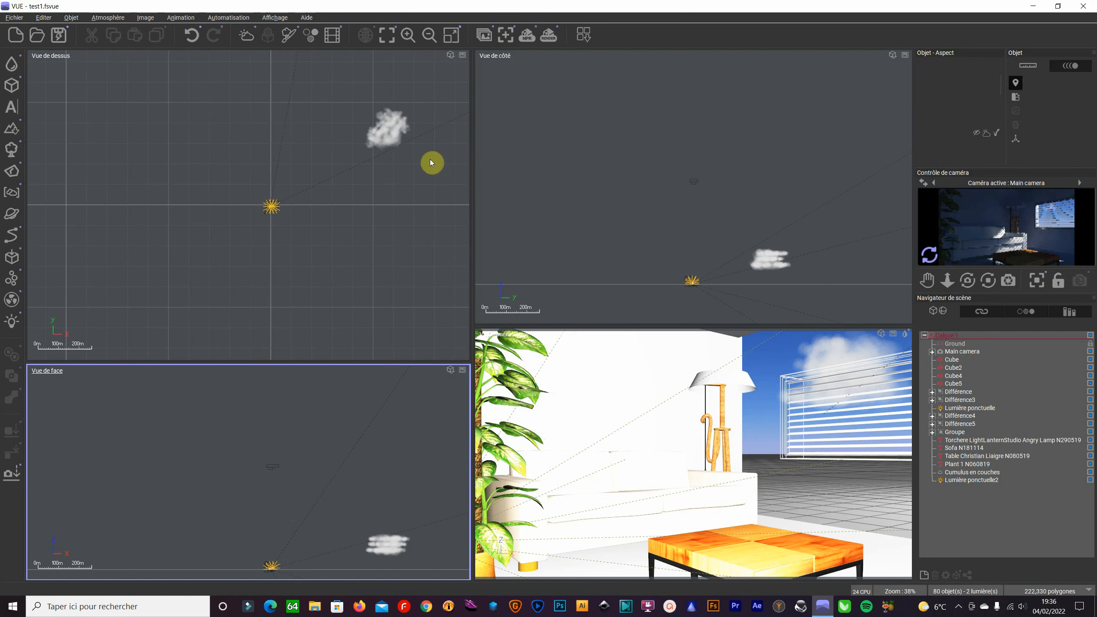
pyautogui.click(451, 36)
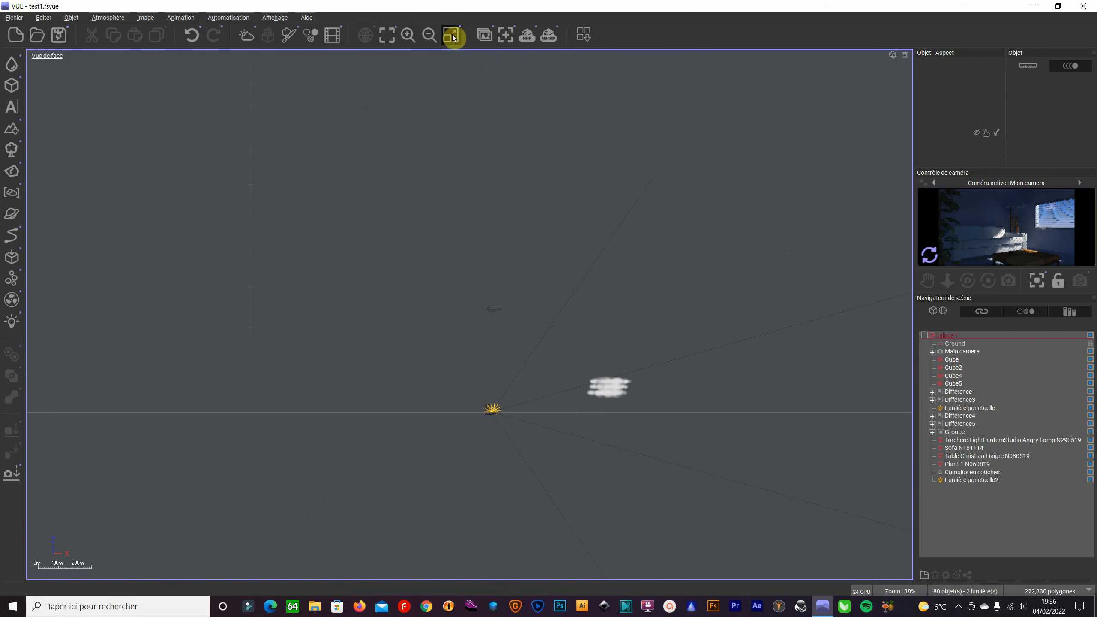
pyautogui.scroll(8, 499, 420)
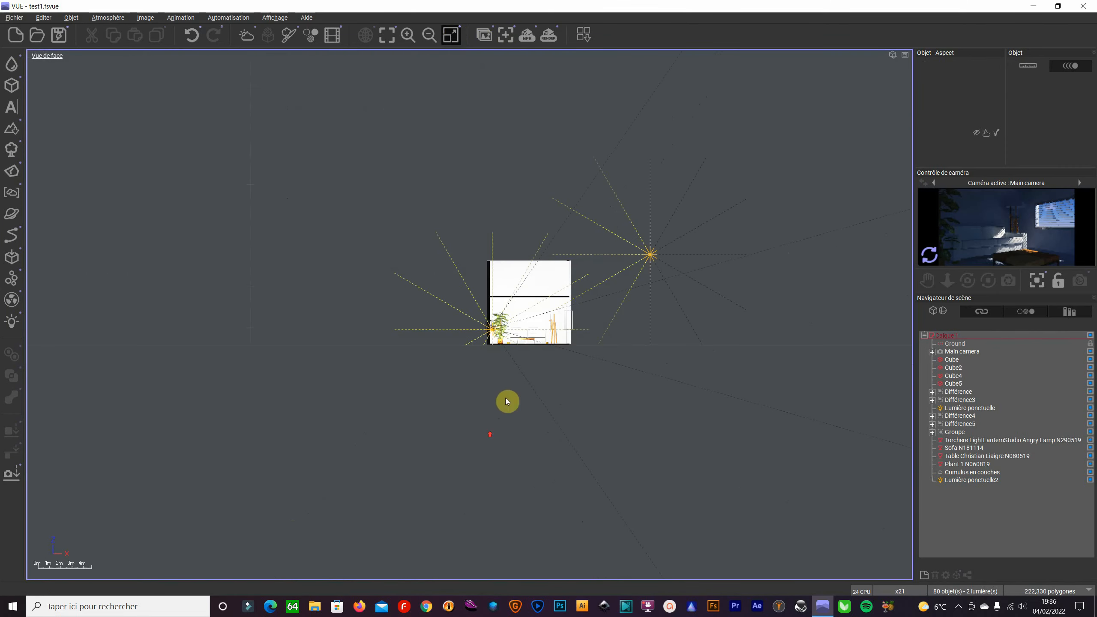
pyautogui.click(498, 331)
pyautogui.scroll(4, 496, 333)
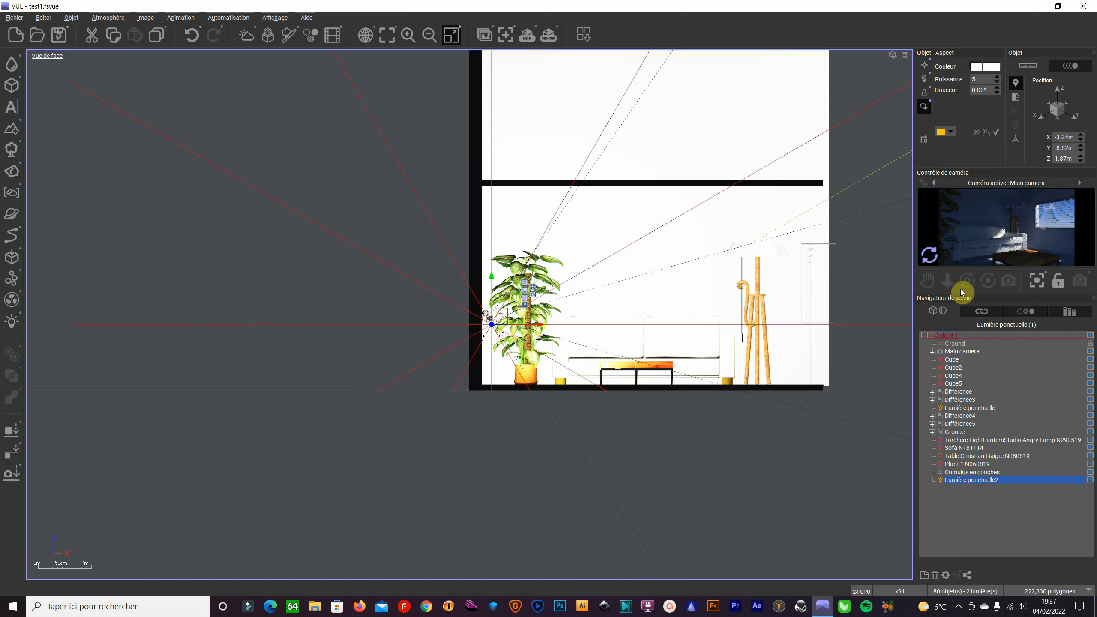
pyautogui.click(931, 258)
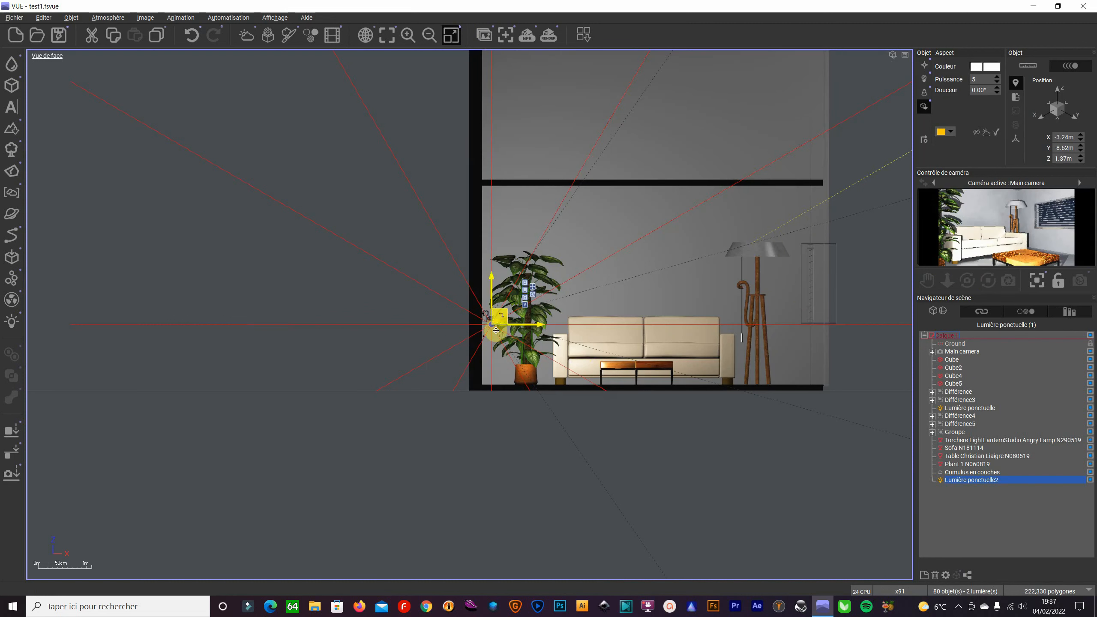
pyautogui.moveTo(494, 323); pyautogui.dragTo(493, 274)
pyautogui.click(931, 257)
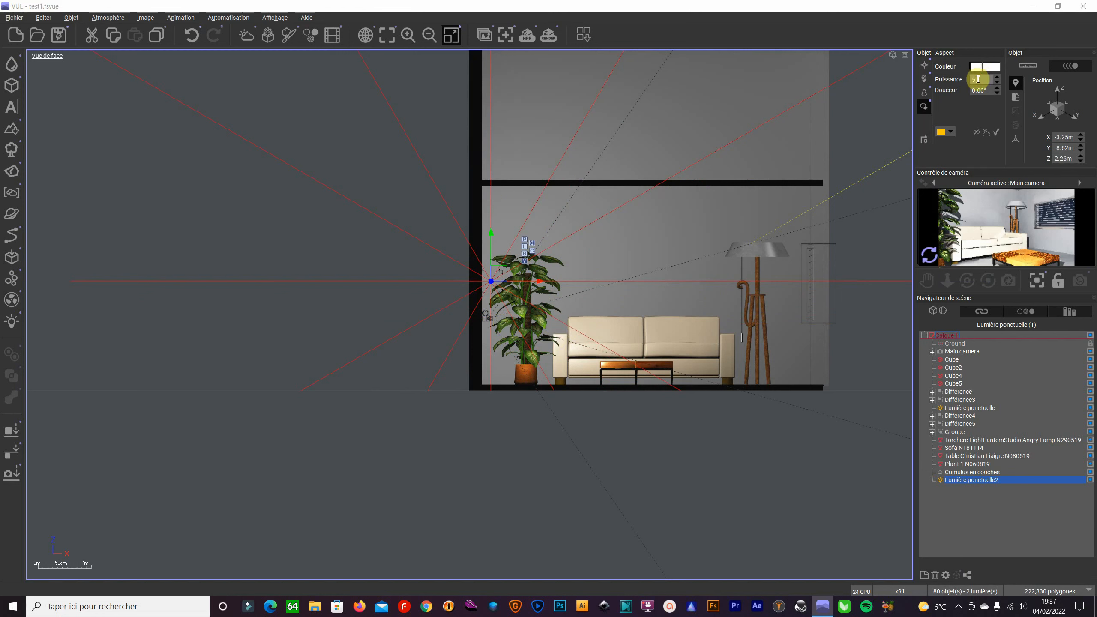
# Step: Set the second point light's power to 2, softness to 2.00° and colour to pale yellow RGB 249, 254, 208, and refresh the preview
pyautogui.write('2')
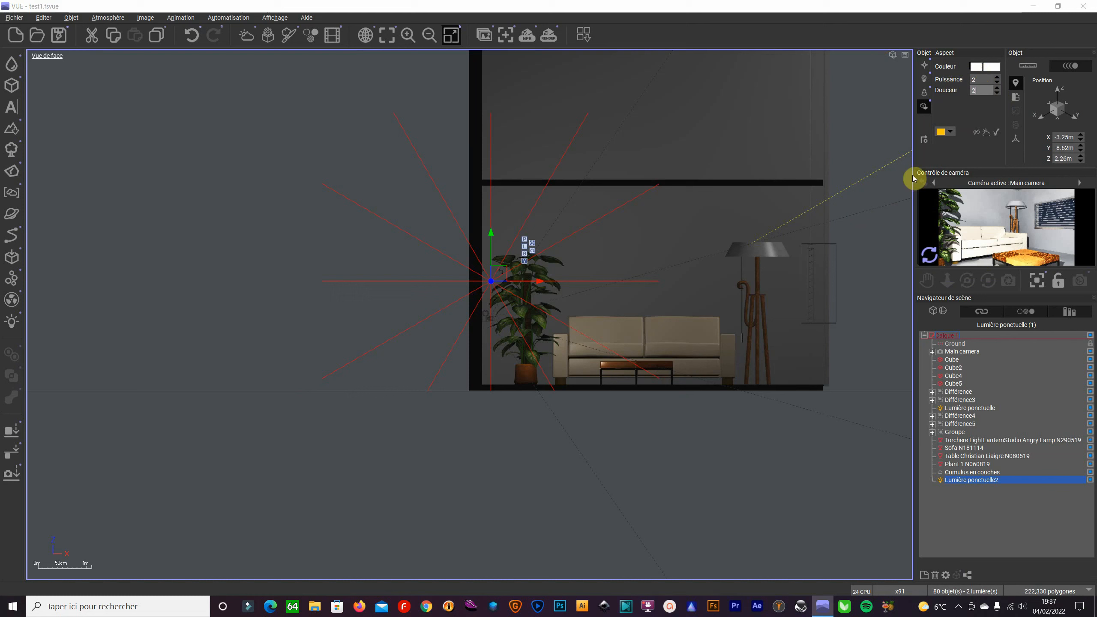
pyautogui.click(983, 71)
pyautogui.click(934, 39)
pyautogui.click(957, 44)
pyautogui.click(874, 47)
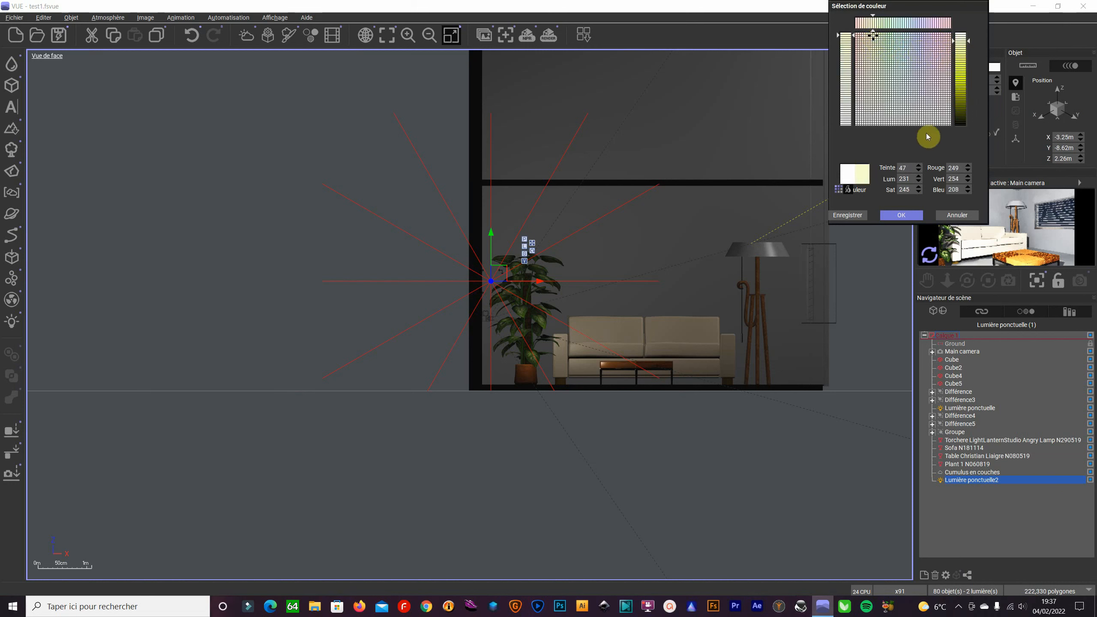
pyautogui.click(902, 216)
pyautogui.click(932, 261)
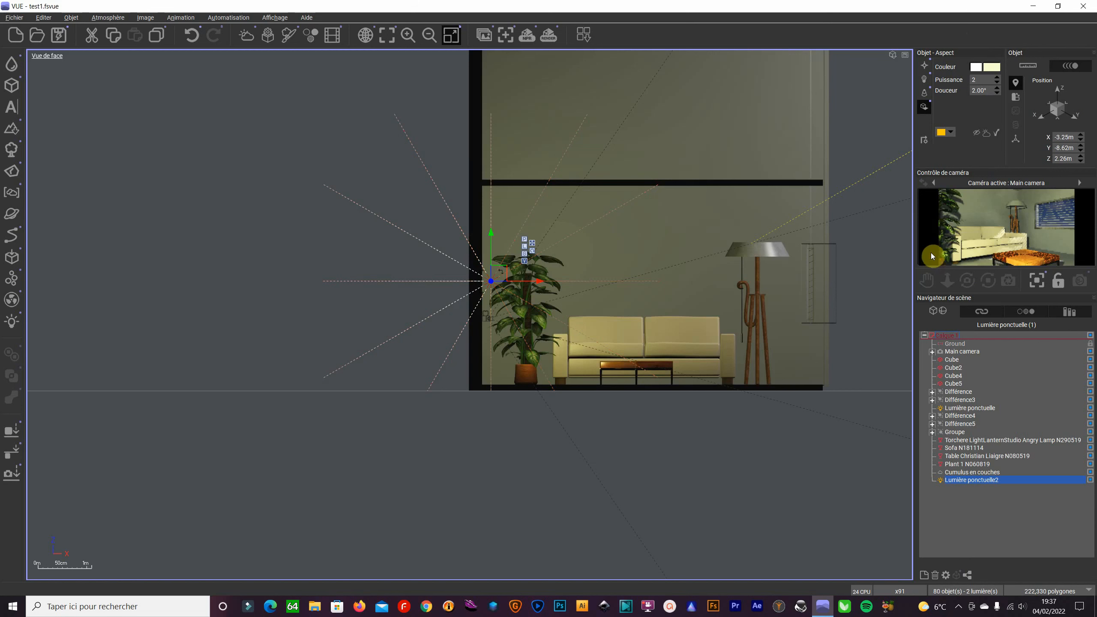
# Step: Lighten the second point light's colour to off-white RGB 253, 254, 243 and refresh the camera preview
pyautogui.click(993, 67)
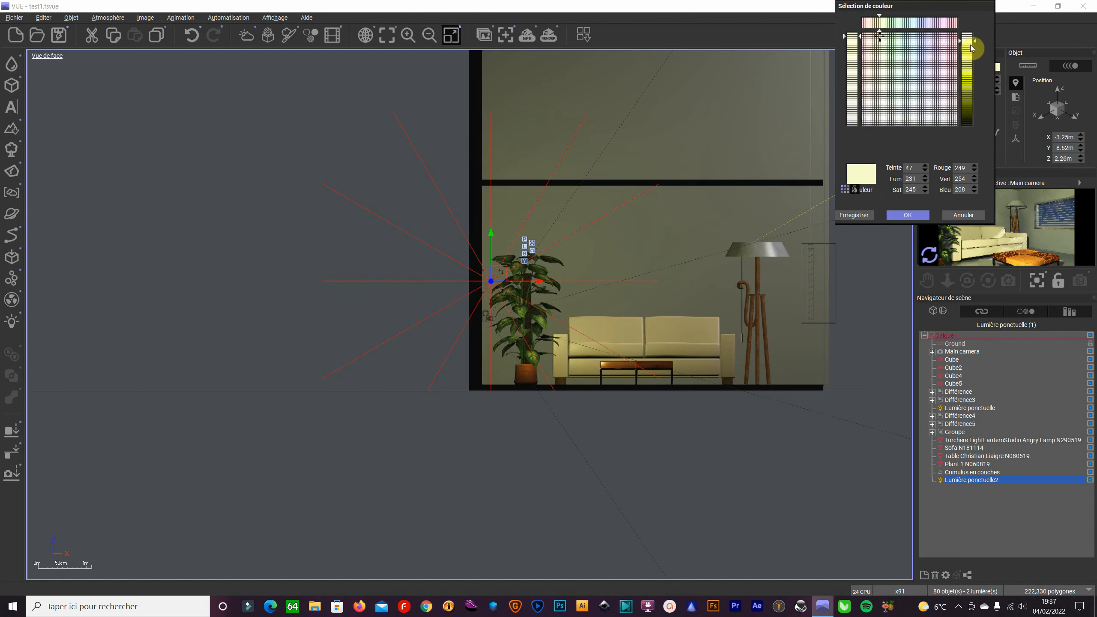
pyautogui.moveTo(973, 40); pyautogui.dragTo(974, 34)
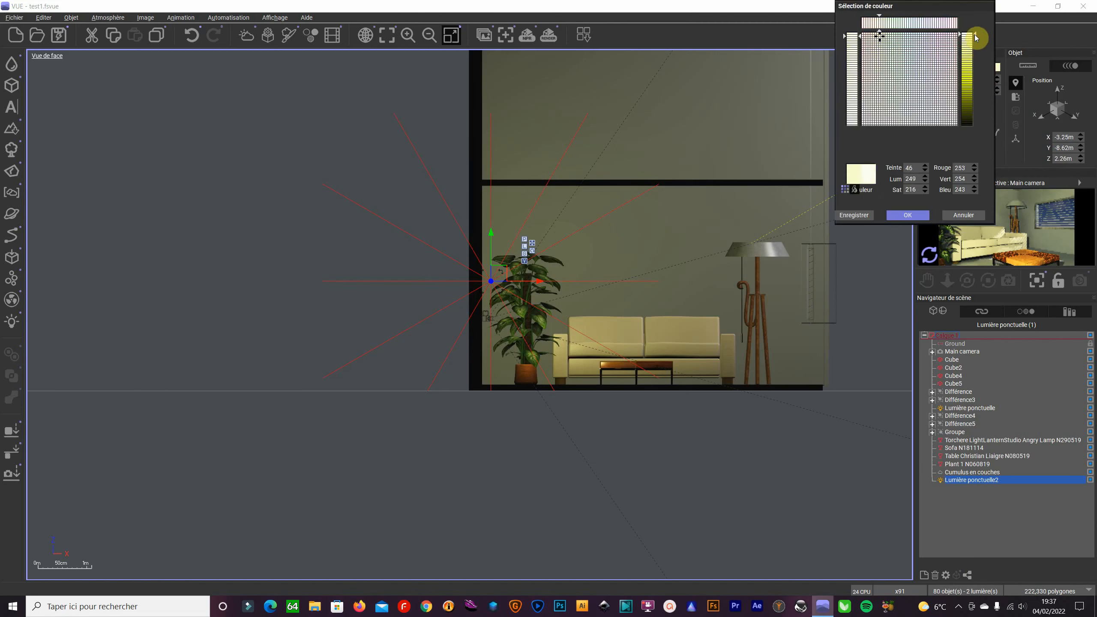
pyautogui.click(907, 215)
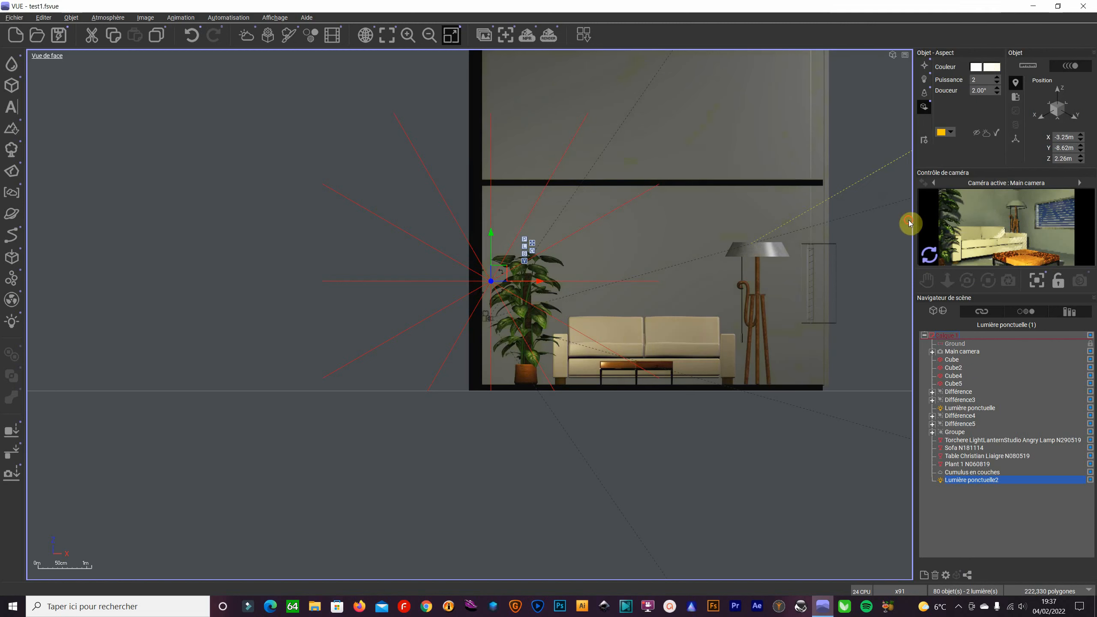
pyautogui.rightClick(932, 257)
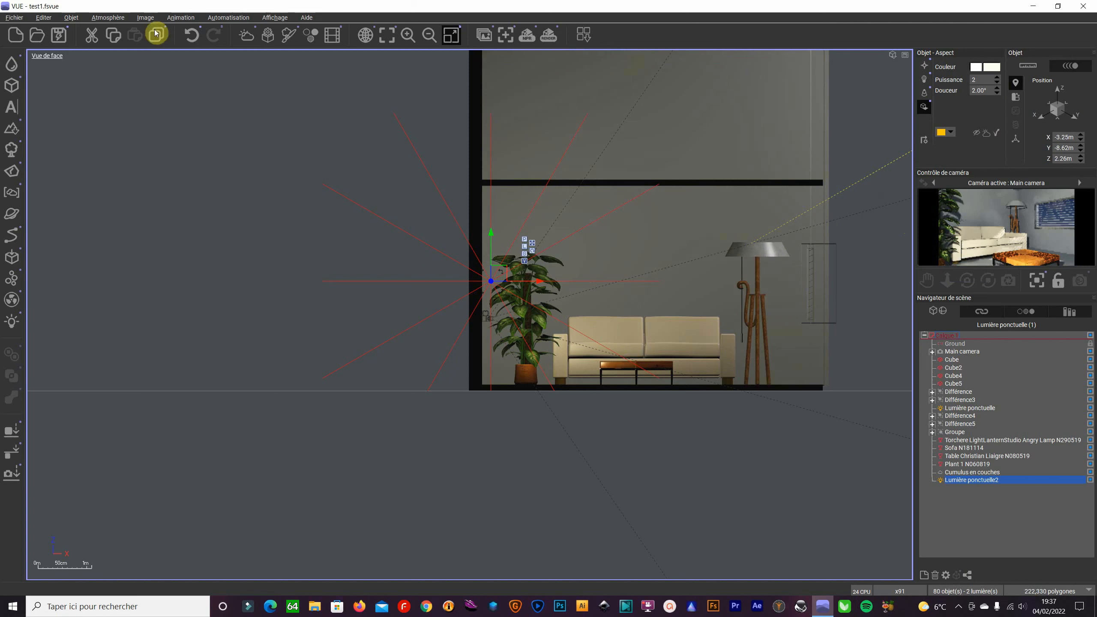
# Step: Restore the four-view layout, render the main camera view, stack the render and accept the post-render options
pyautogui.click(452, 35)
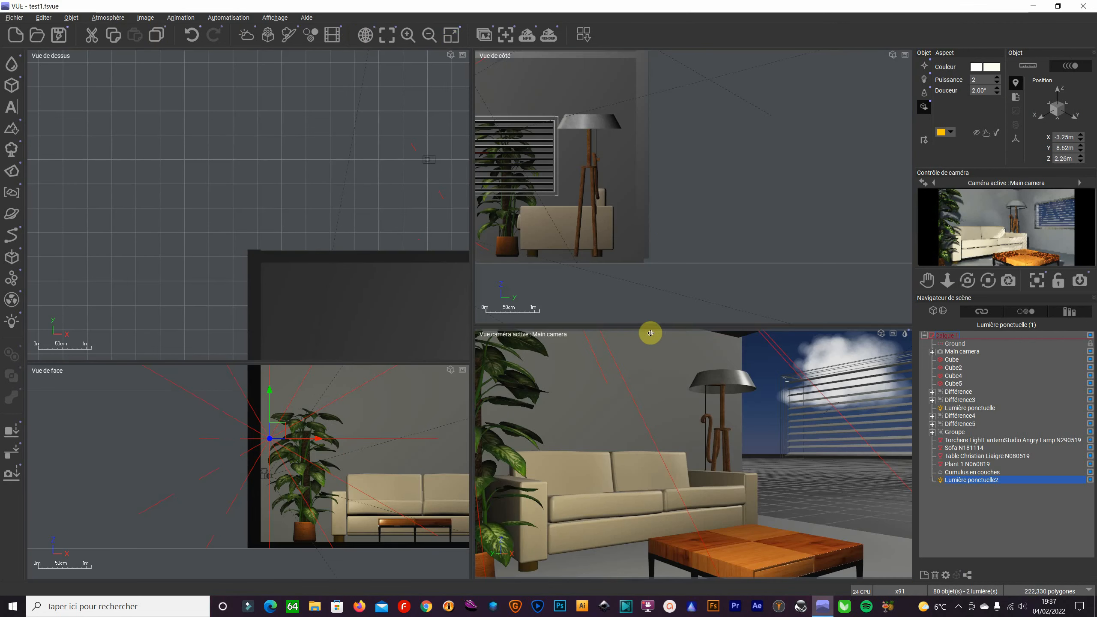
pyautogui.click(894, 334)
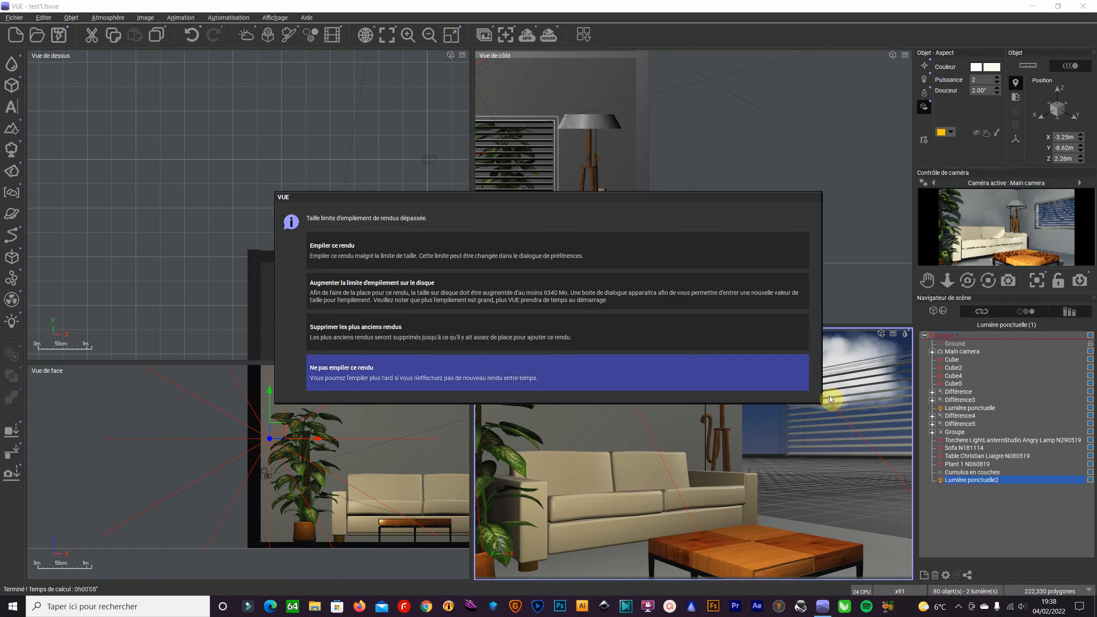
pyautogui.click(674, 249)
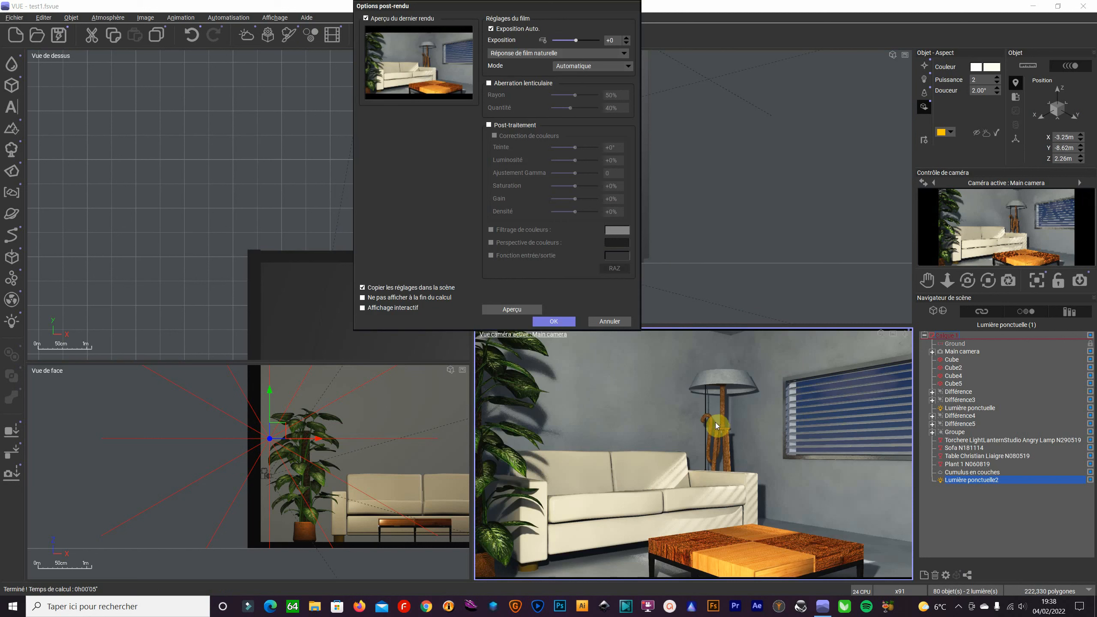
pyautogui.click(557, 321)
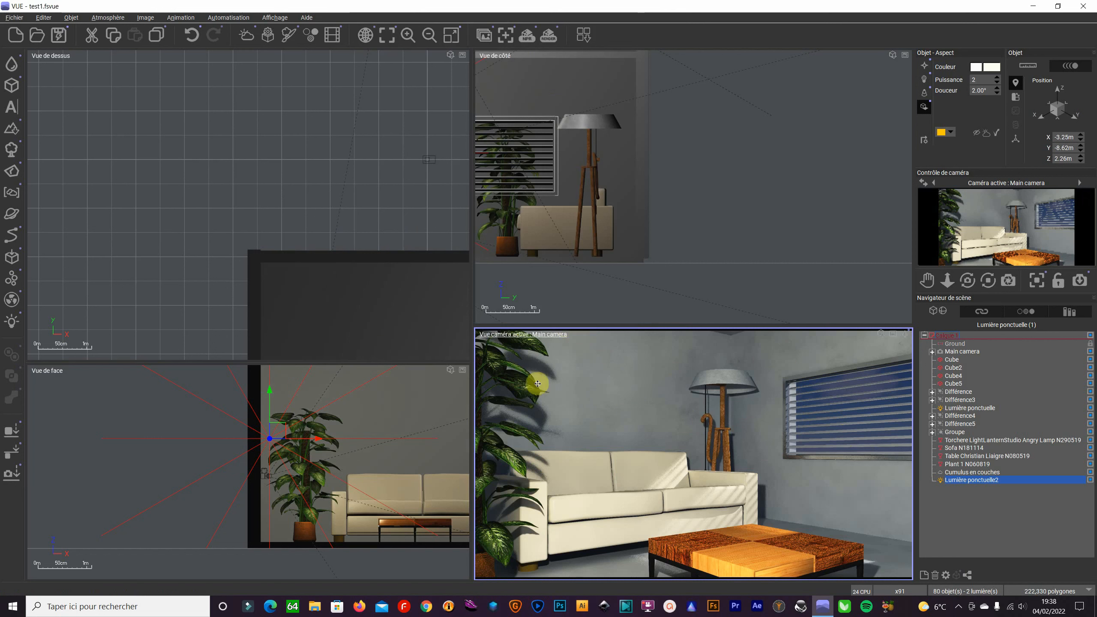
pyautogui.click(627, 405)
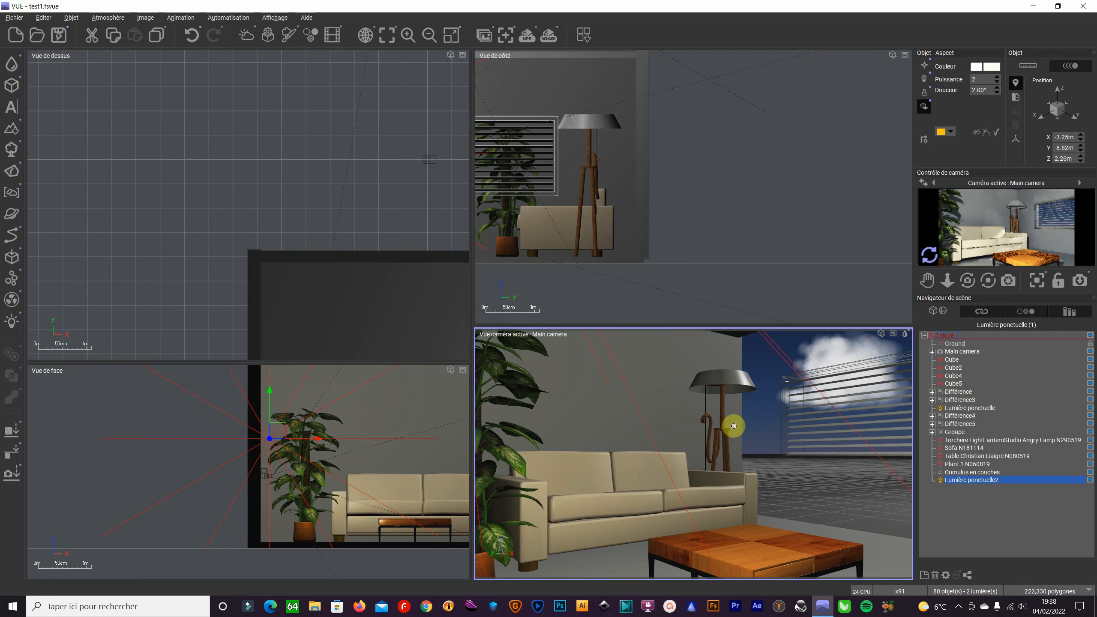
pyautogui.doubleClick(268, 439)
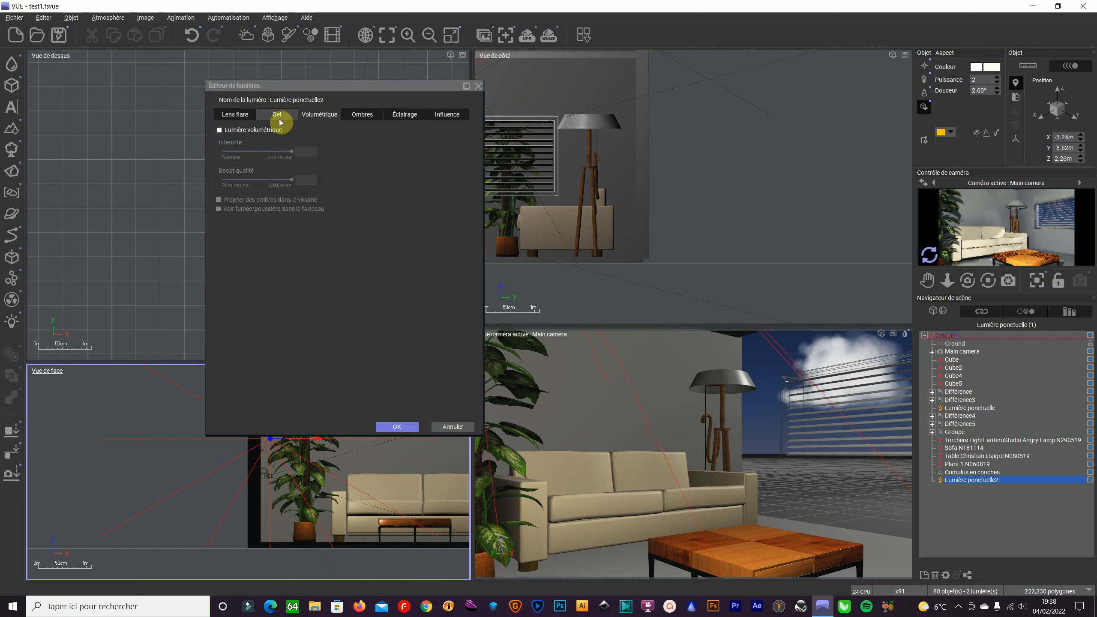
pyautogui.click(233, 114)
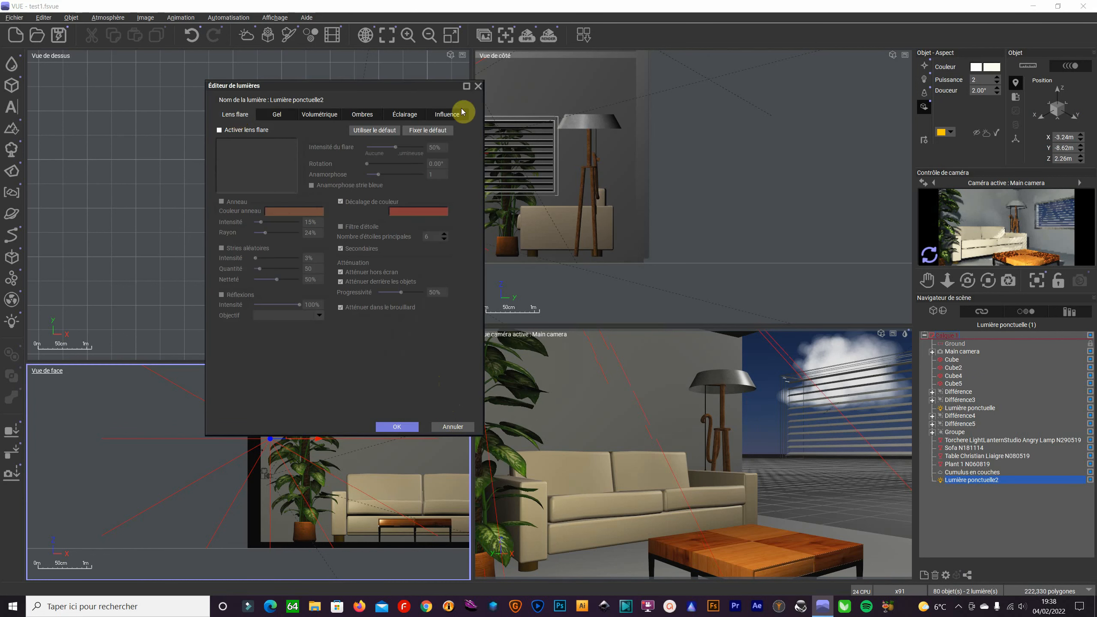
pyautogui.click(251, 459)
pyautogui.click(449, 427)
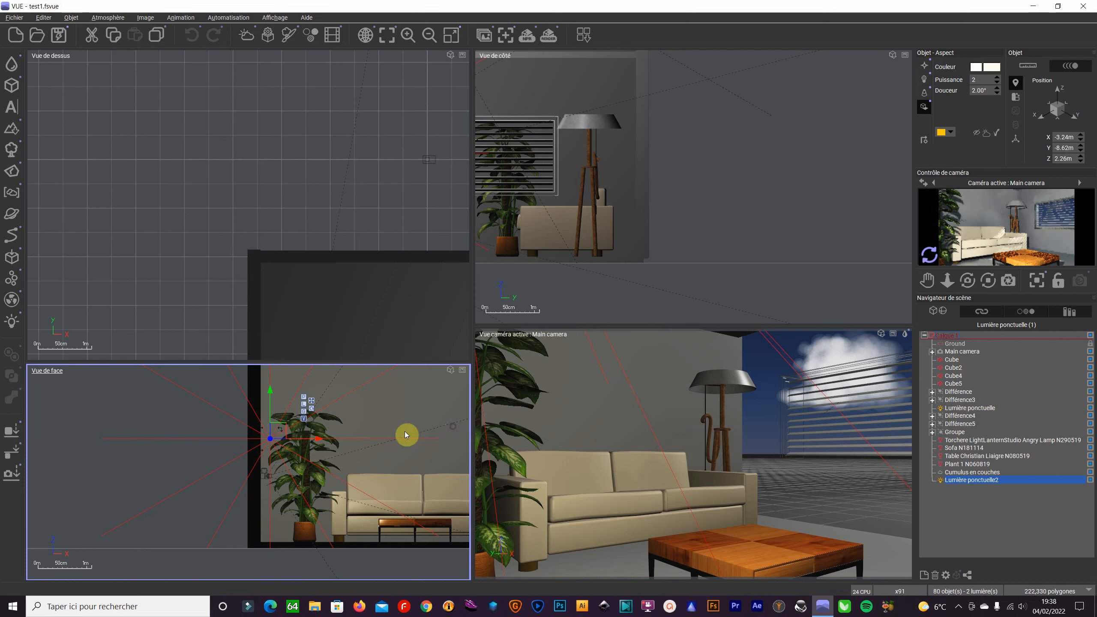
# Step: Set the second point light's shadow softness quality to +3.8 in the light editor and refresh the camera preview
pyautogui.doubleClick(267, 437)
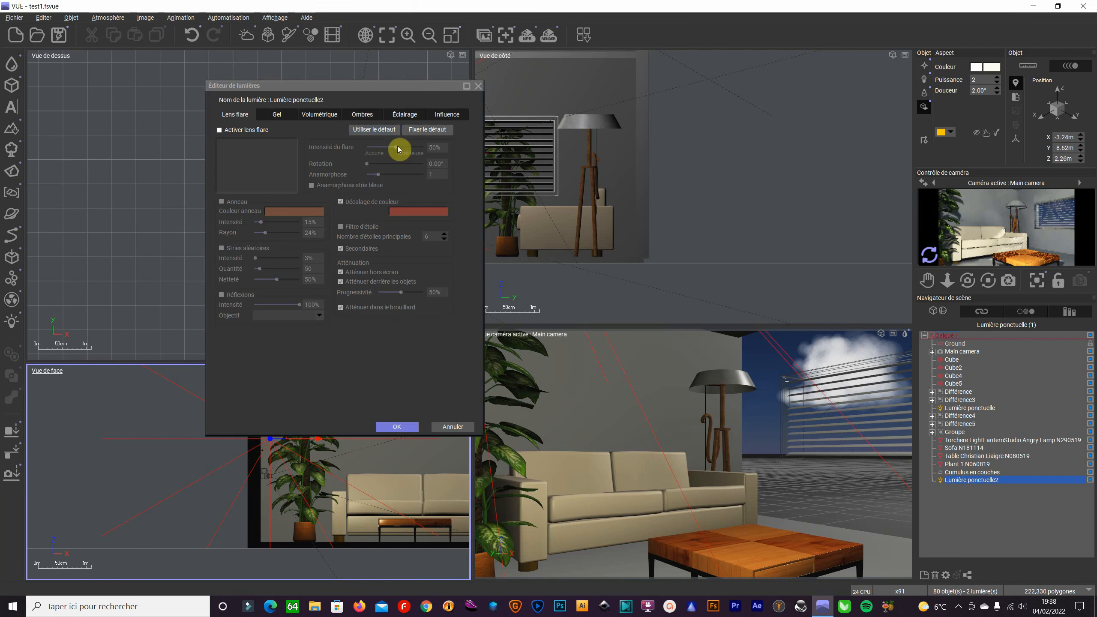
pyautogui.click(378, 114)
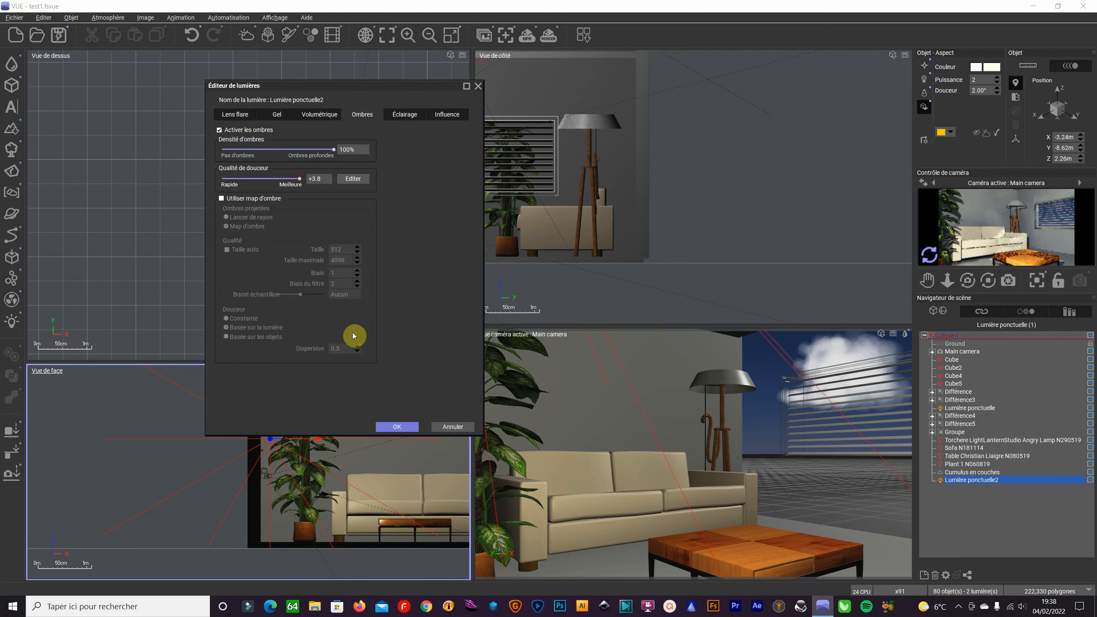
pyautogui.click(397, 427)
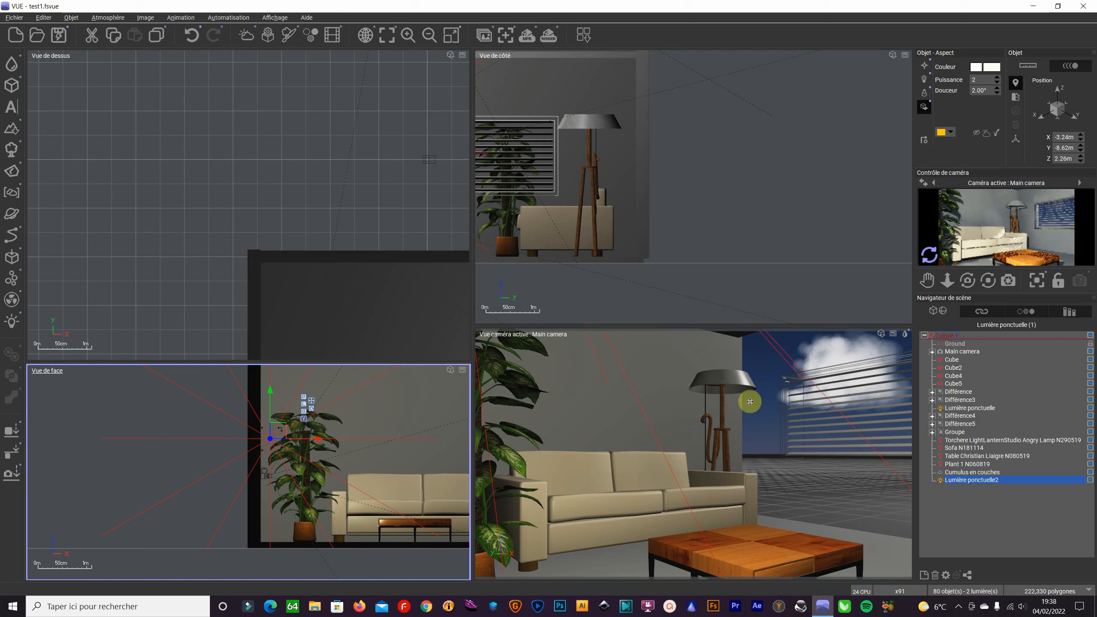
pyautogui.click(932, 253)
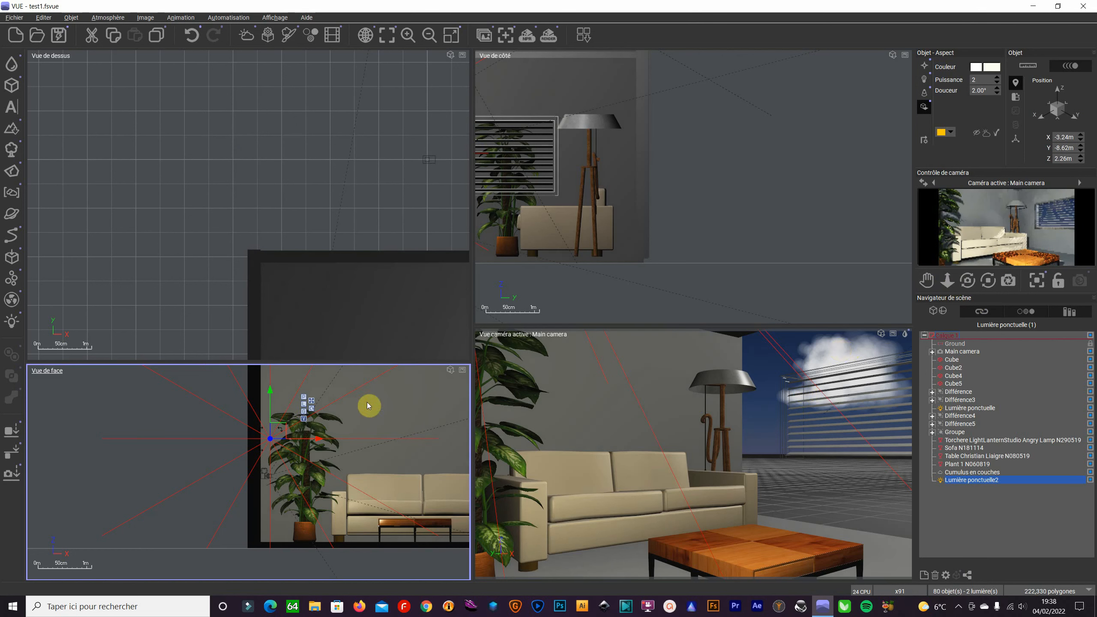
# Step: Move the second point light along the wall in the top view to about X -3.16 m, Y -7.24 m and refresh the preview
pyautogui.scroll(-5, 272, 443)
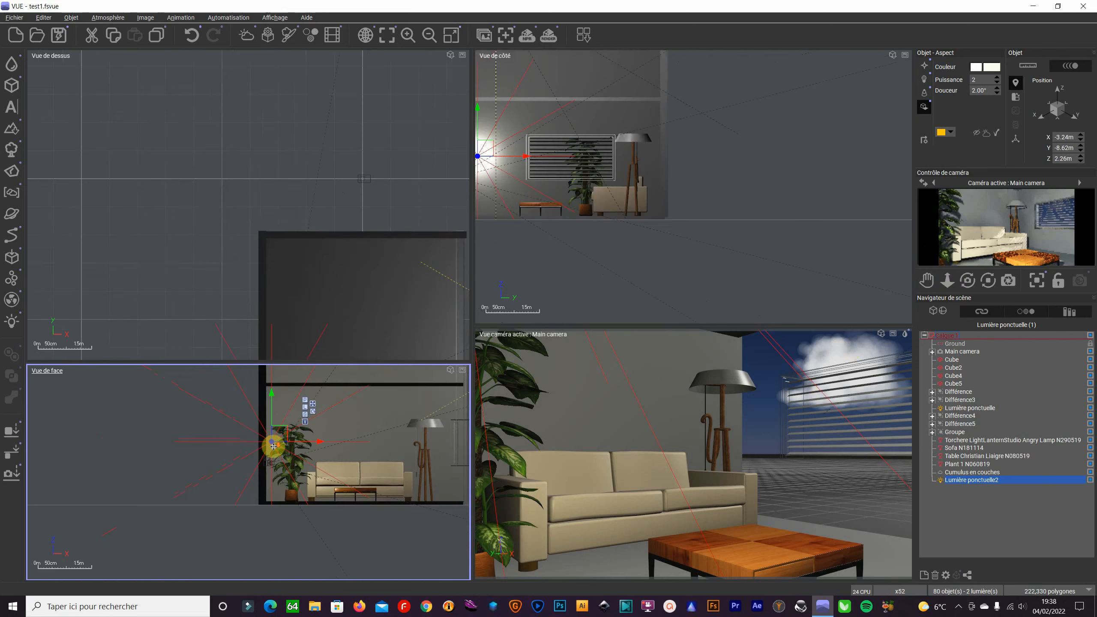
pyautogui.scroll(5, 287, 339)
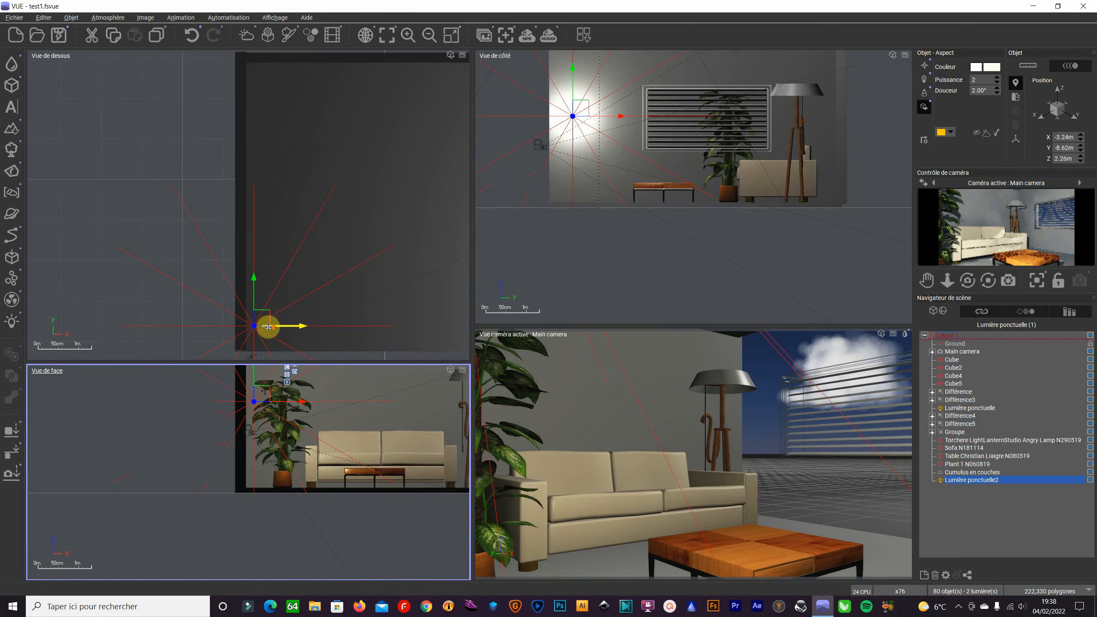
pyautogui.moveTo(266, 321); pyautogui.dragTo(256, 283)
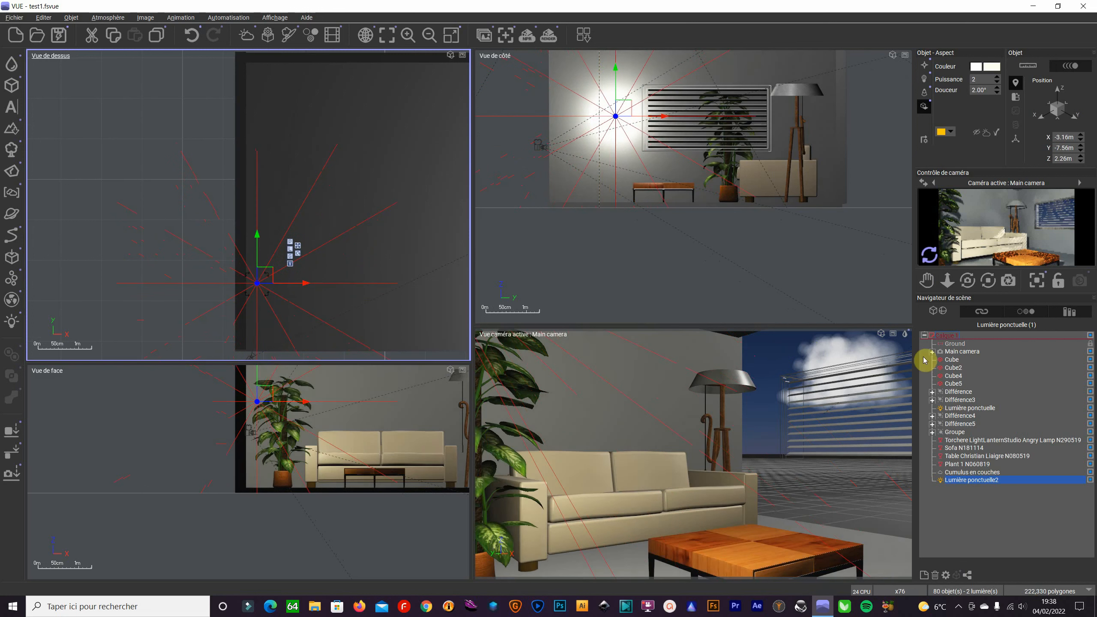
pyautogui.rightClick(932, 262)
pyautogui.click(933, 262)
pyautogui.moveTo(927, 279); pyautogui.dragTo(935, 260)
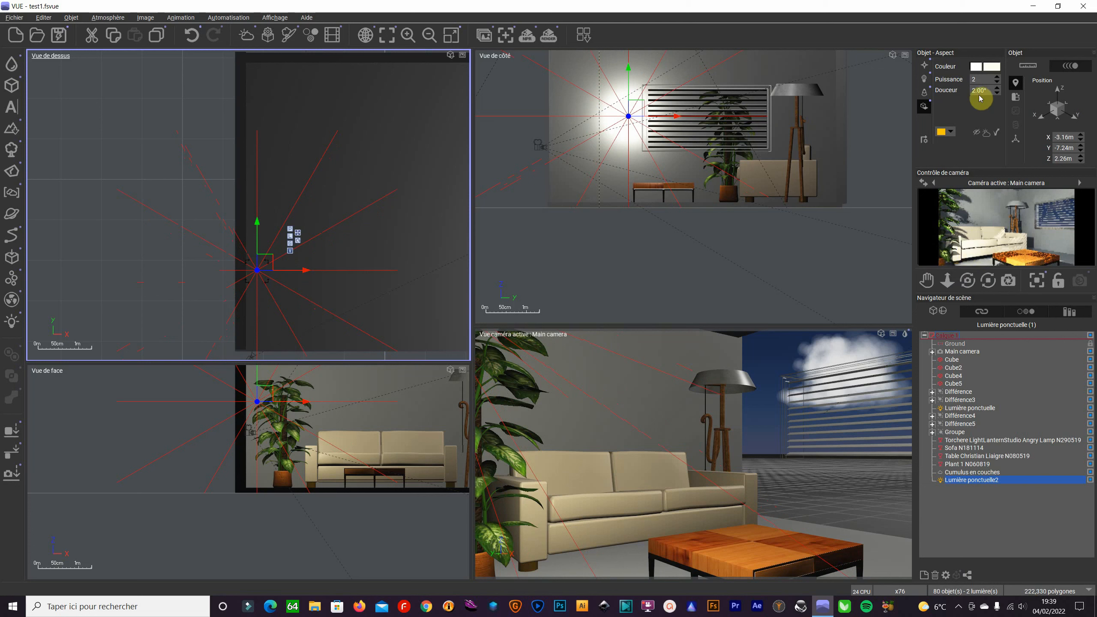
# Step: Set the second point light's power to 1, refresh the camera preview and save the scene
pyautogui.write('1')
pyautogui.press('Return')
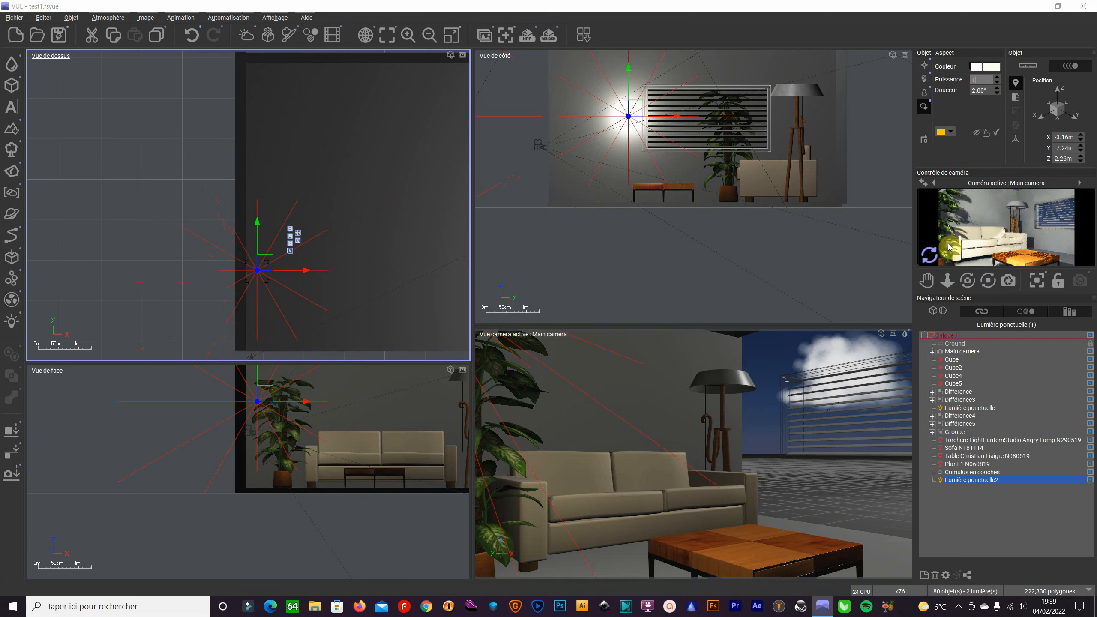
pyautogui.click(929, 261)
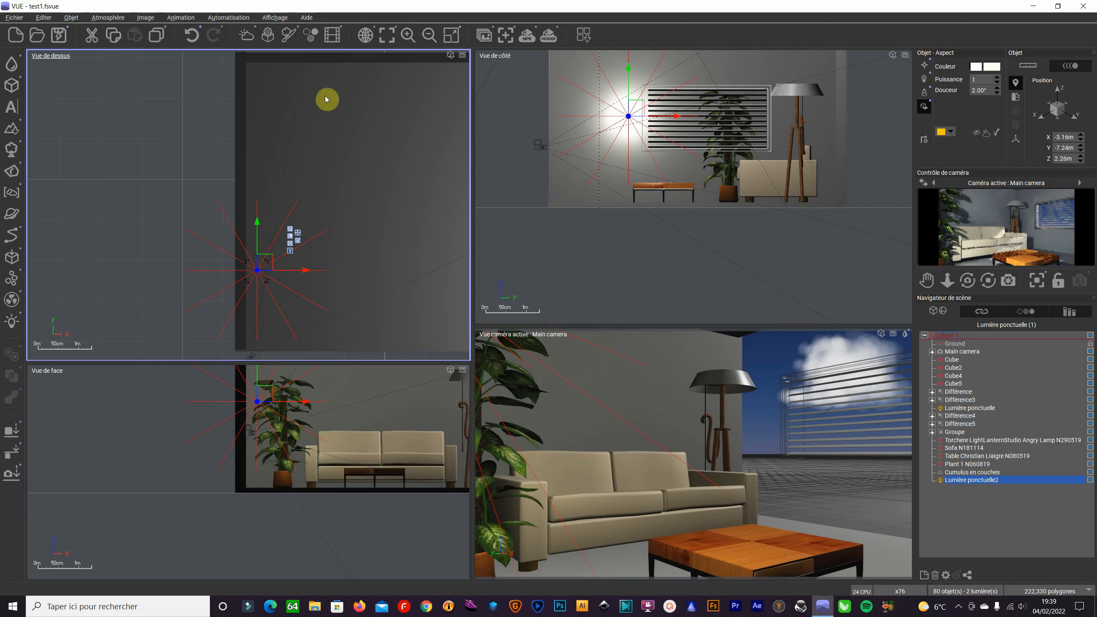
pyautogui.click(14, 17)
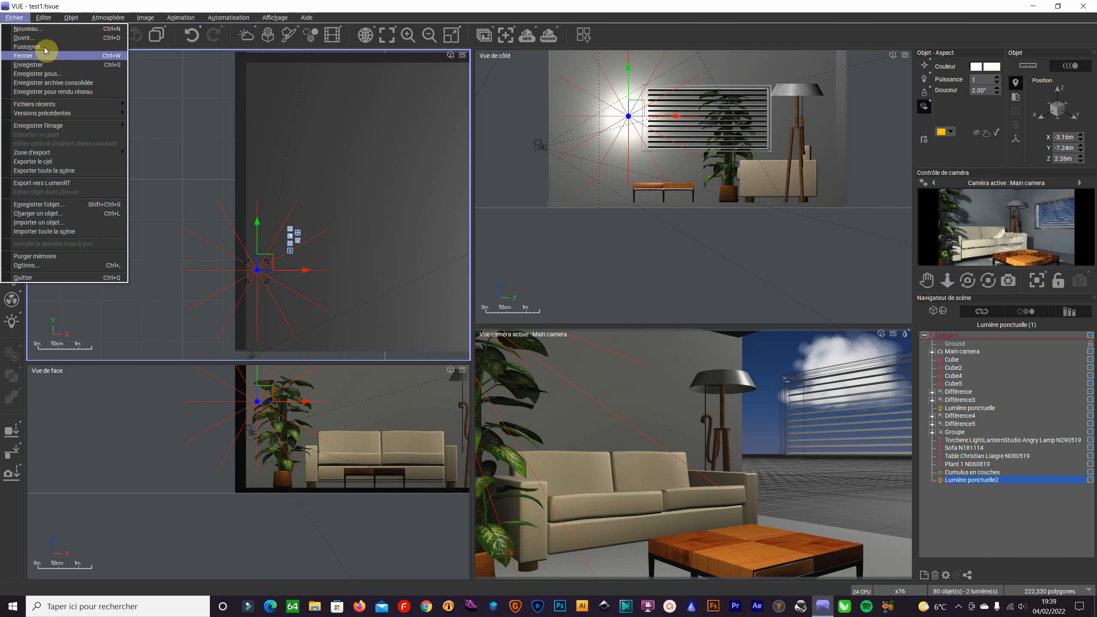
pyautogui.click(48, 64)
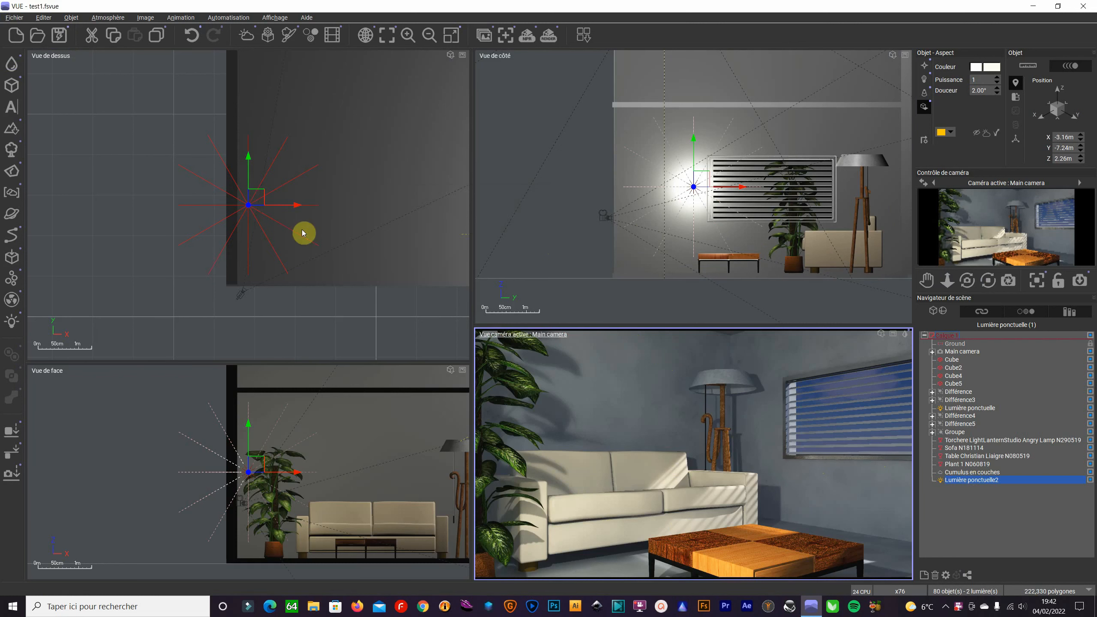
# Step: Copy the second point light into the floor lamp's shade at about X 2.24 m, Y -3.03 m and Z 2.91 m
pyautogui.scroll(-6, 343, 208)
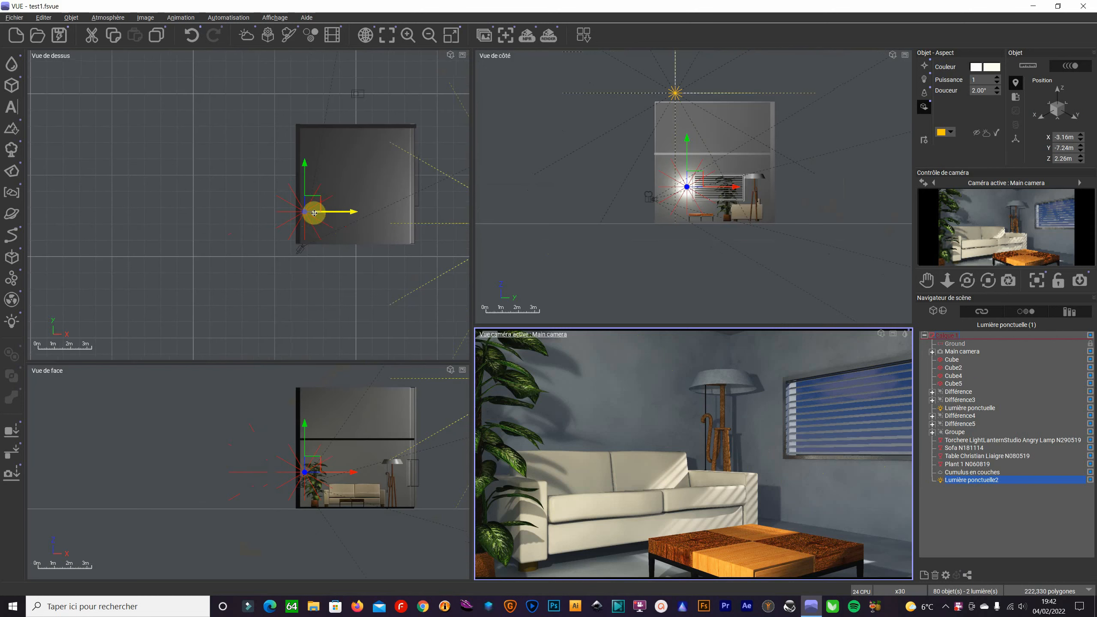
pyautogui.keyDown('alt'); pyautogui.moveTo(345, 212); pyautogui.dragTo(399, 125); pyautogui.keyUp('alt')
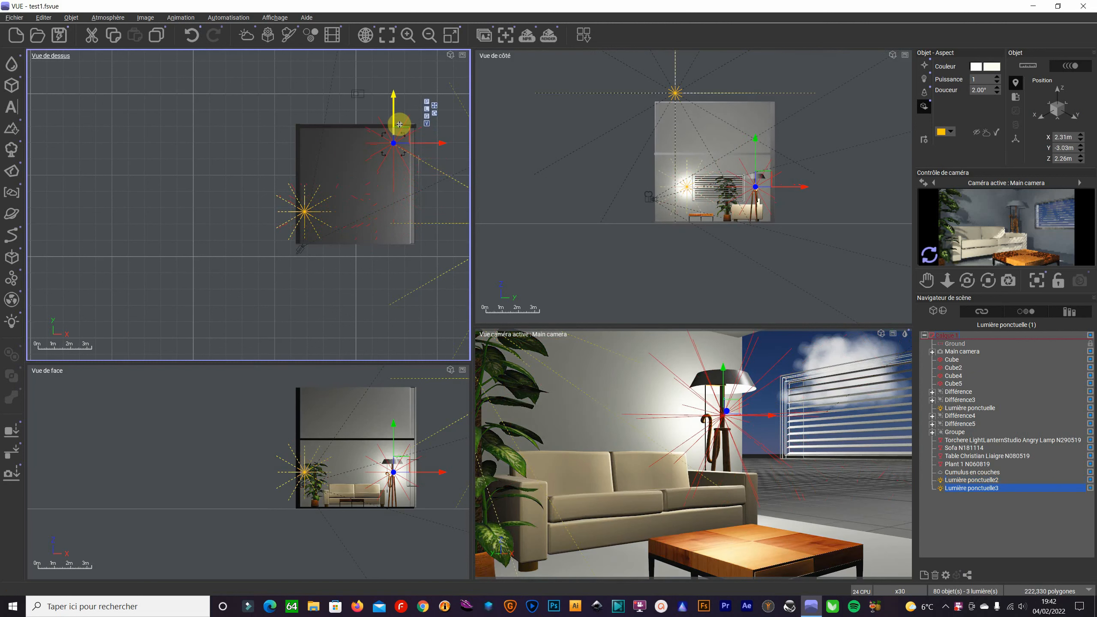
pyautogui.scroll(8, 398, 476)
pyautogui.moveTo(376, 456); pyautogui.dragTo(371, 403)
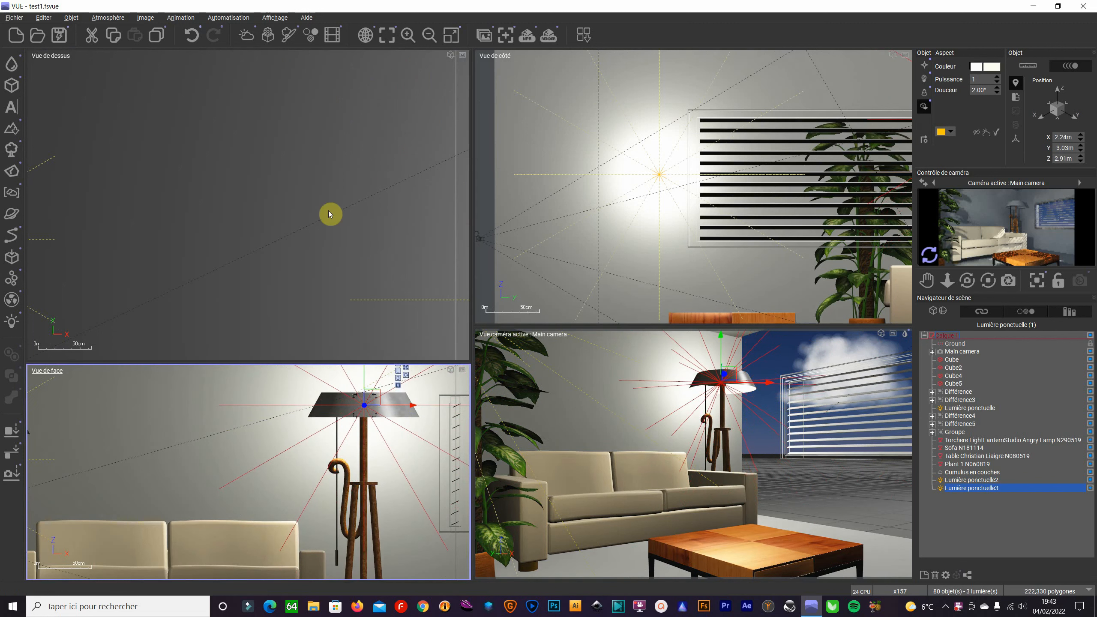
pyautogui.scroll(-4, 417, 411)
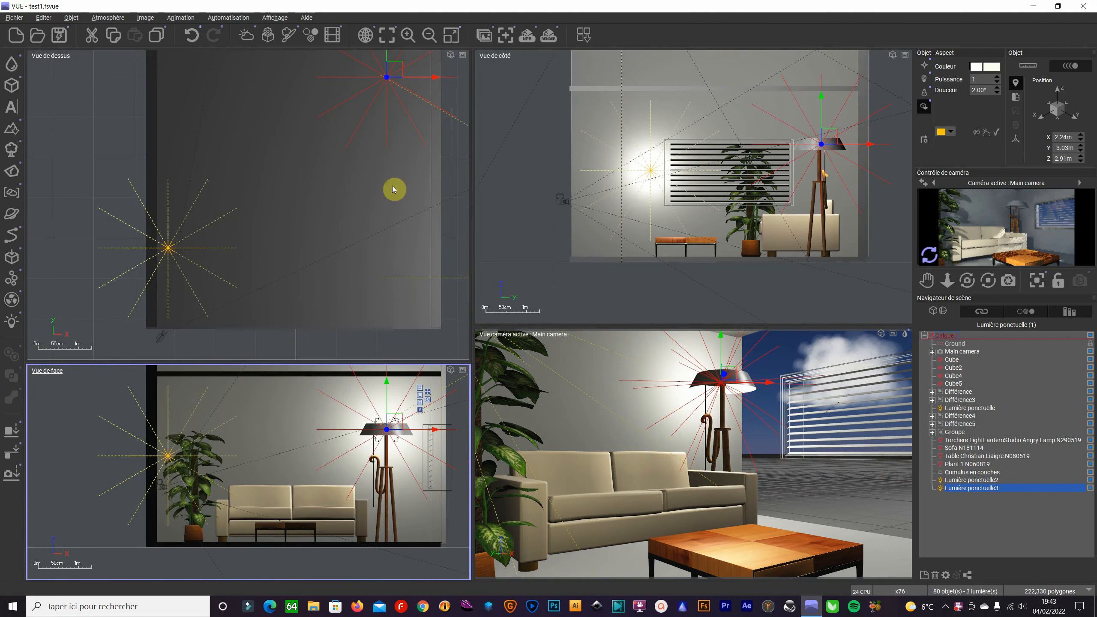
pyautogui.click(970, 441)
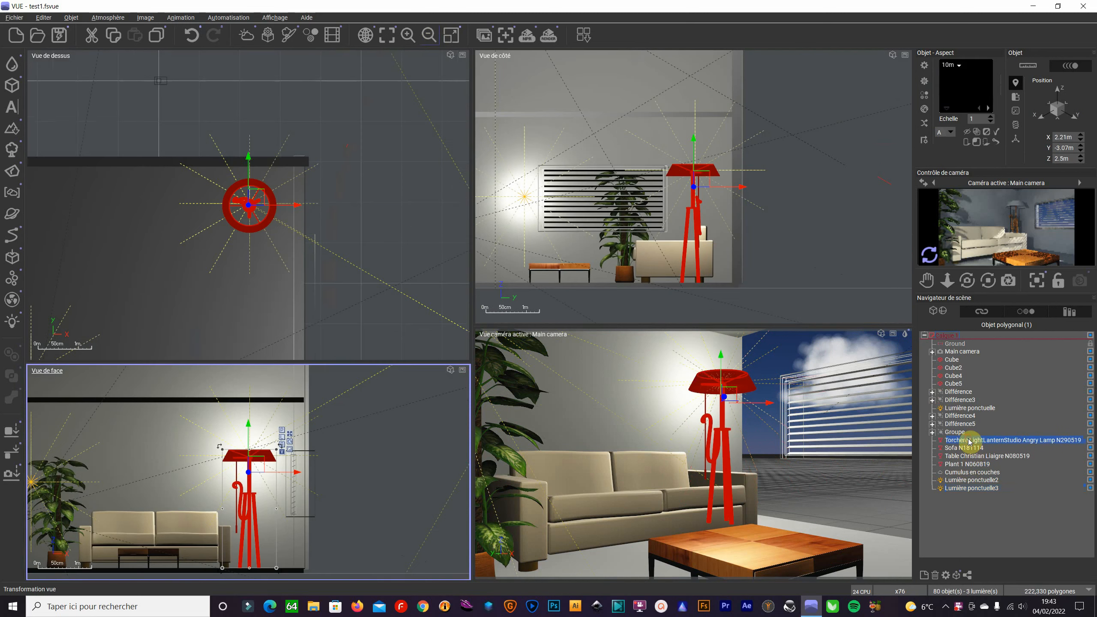
pyautogui.scroll(6, 286, 221)
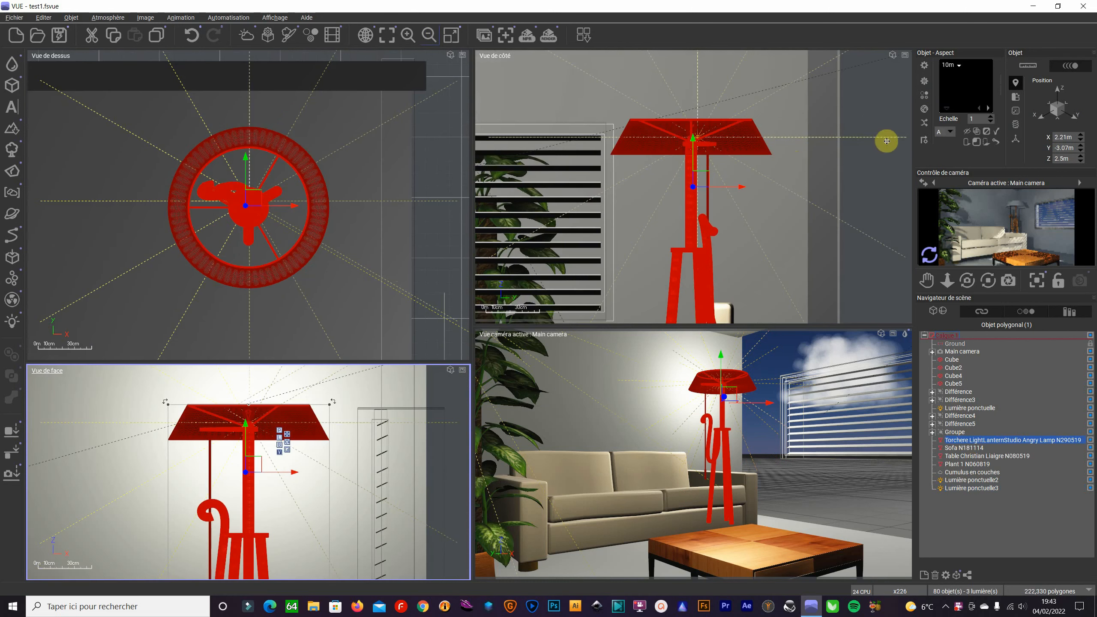
# Step: Set the lamp light's colour to pale yellow RGB 249, 251, 217 and its power to 0.5, and refresh the camera preview
pyautogui.click(966, 489)
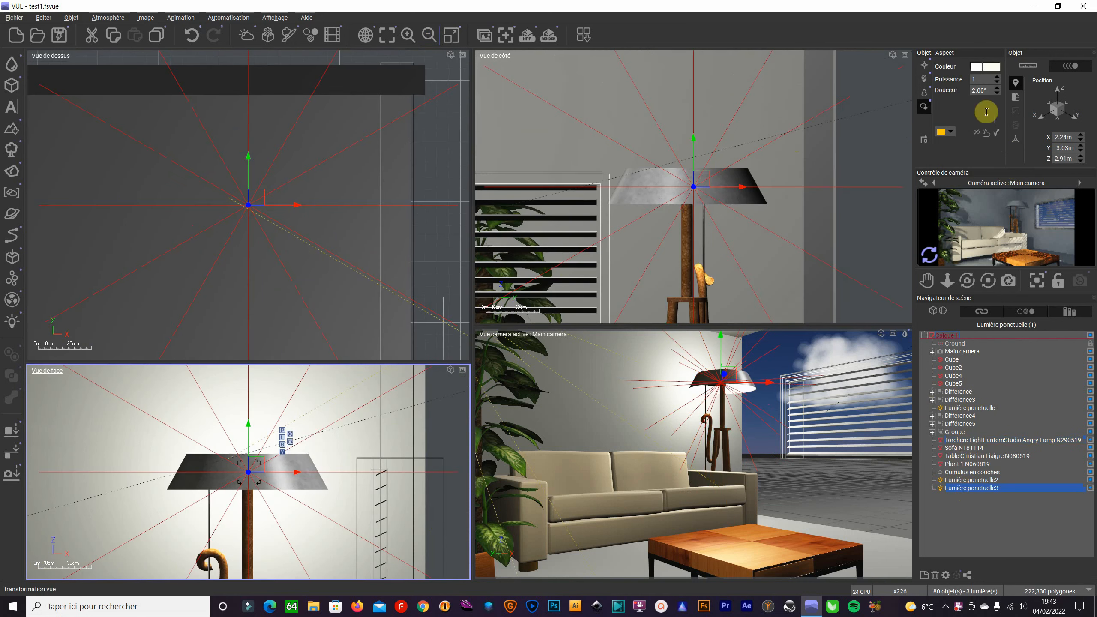
pyautogui.click(984, 68)
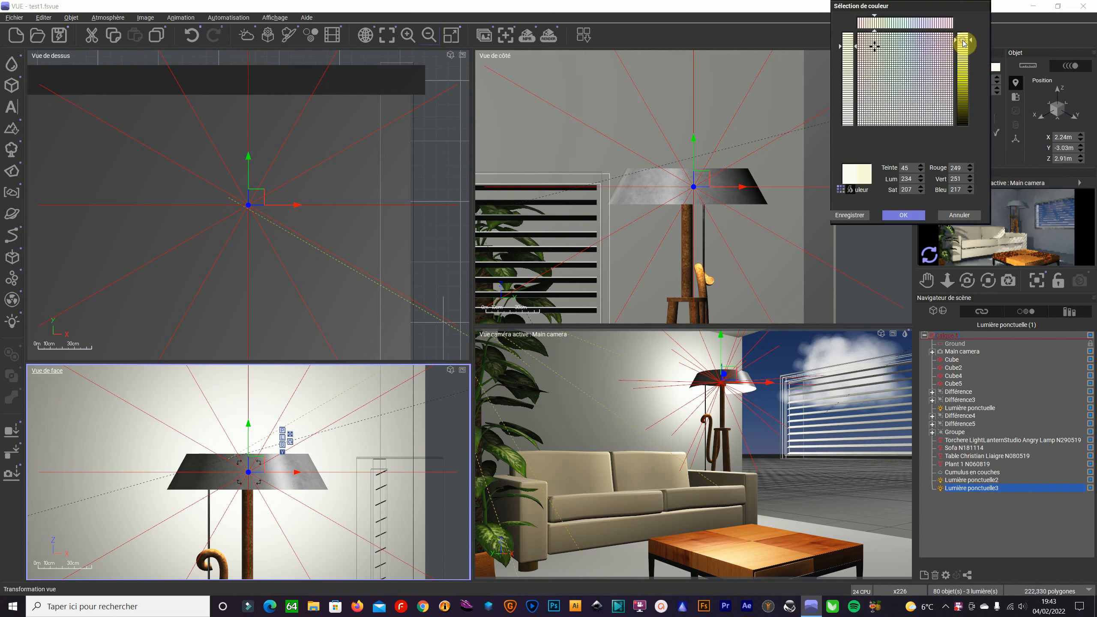
pyautogui.click(903, 216)
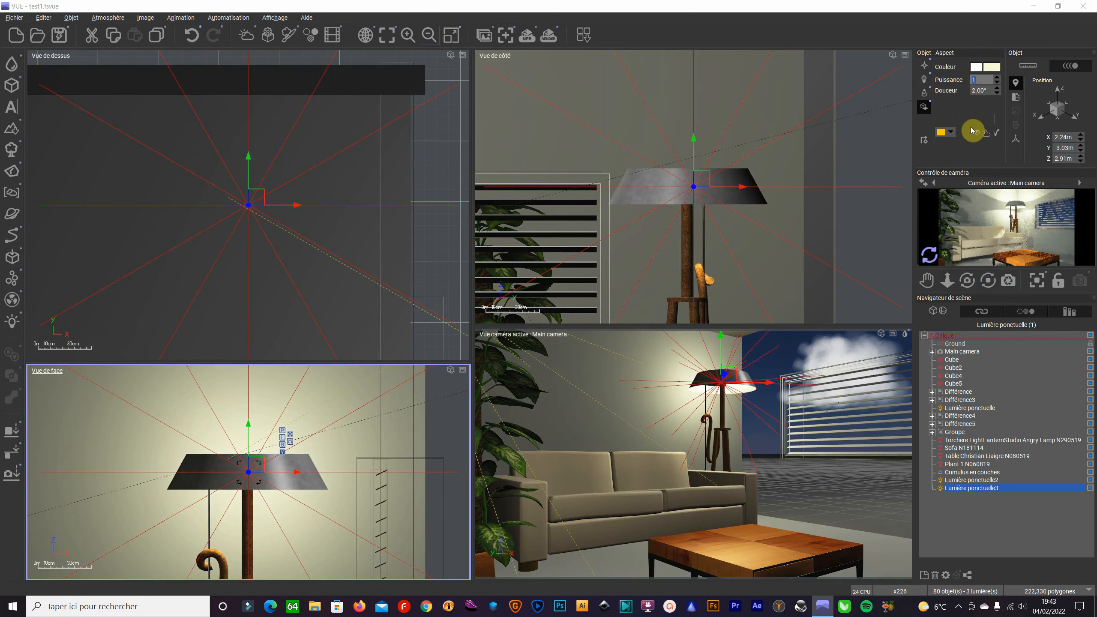
pyautogui.write('0.5')
pyautogui.press('Return')
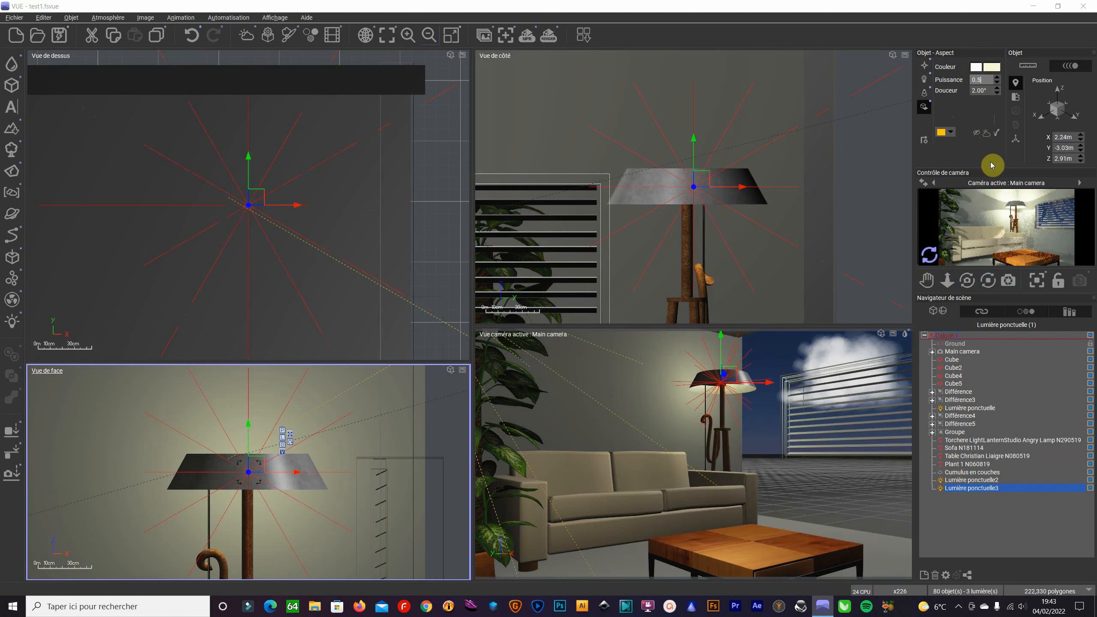
pyautogui.click(931, 259)
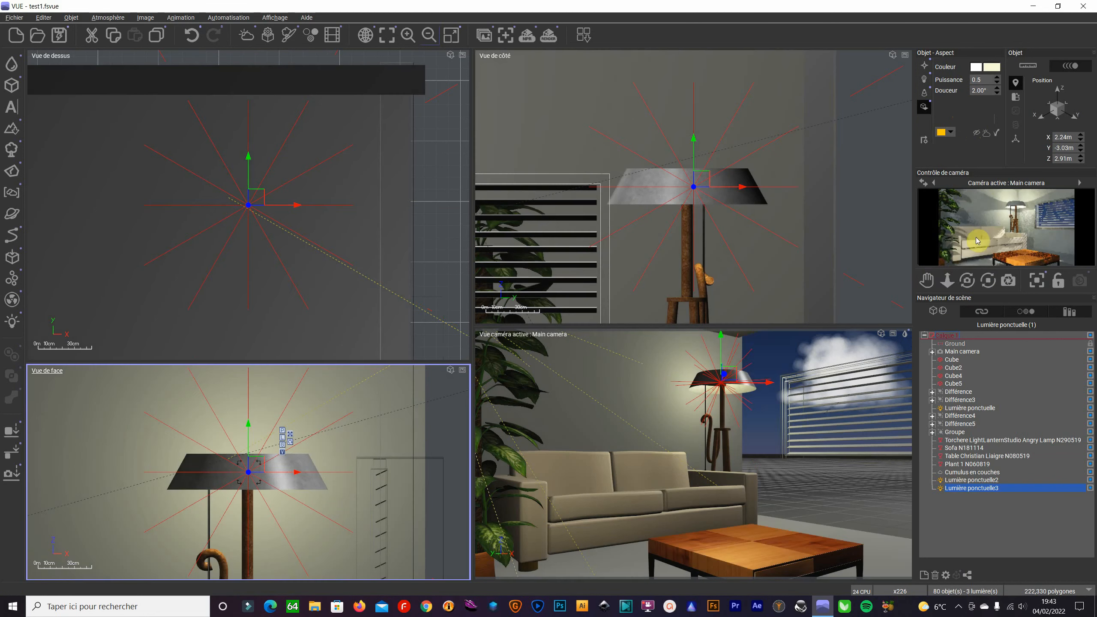
# Step: Reduce the lamp light's shadow density to about 45% in the light editor and accept it
pyautogui.doubleClick(965, 491)
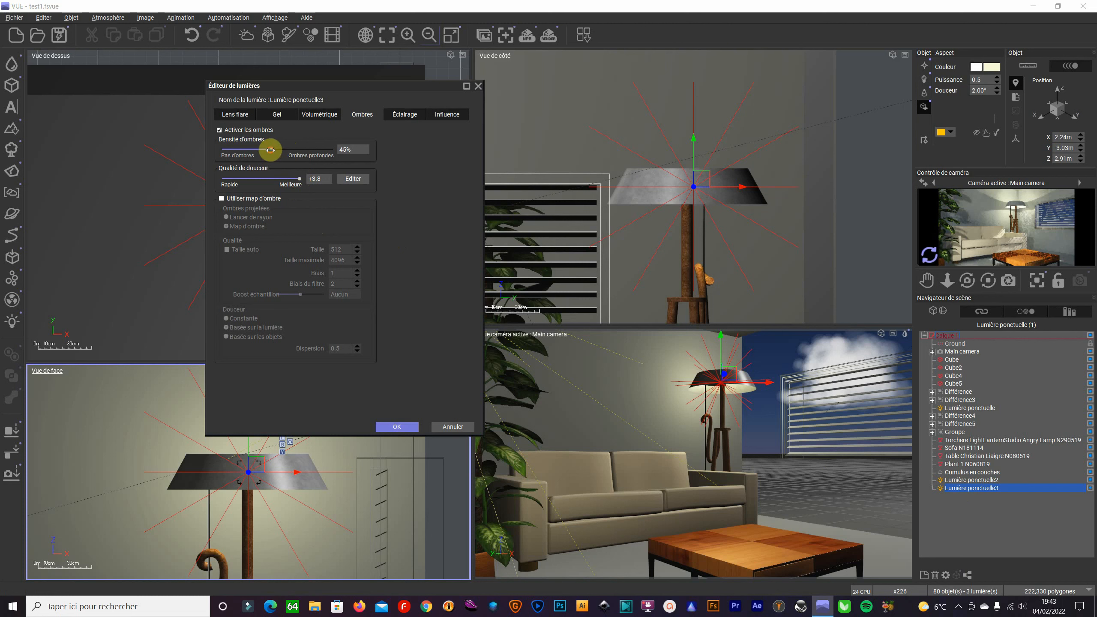
pyautogui.click(397, 427)
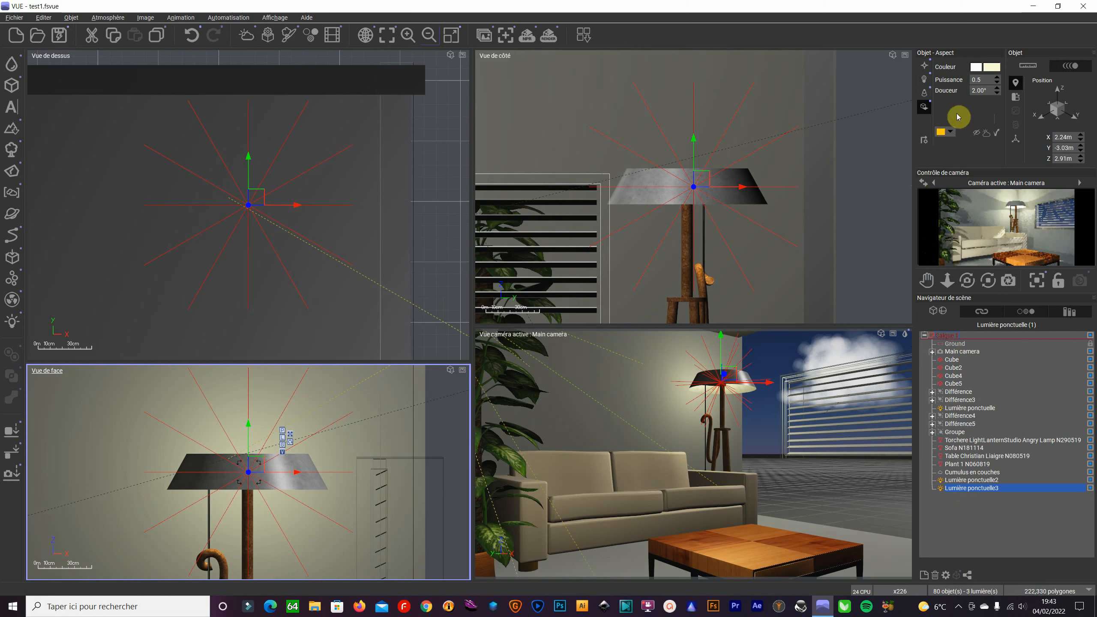
# Step: Try a power of -4.5 on the lamp light and return it to 0.5
pyautogui.click(998, 82)
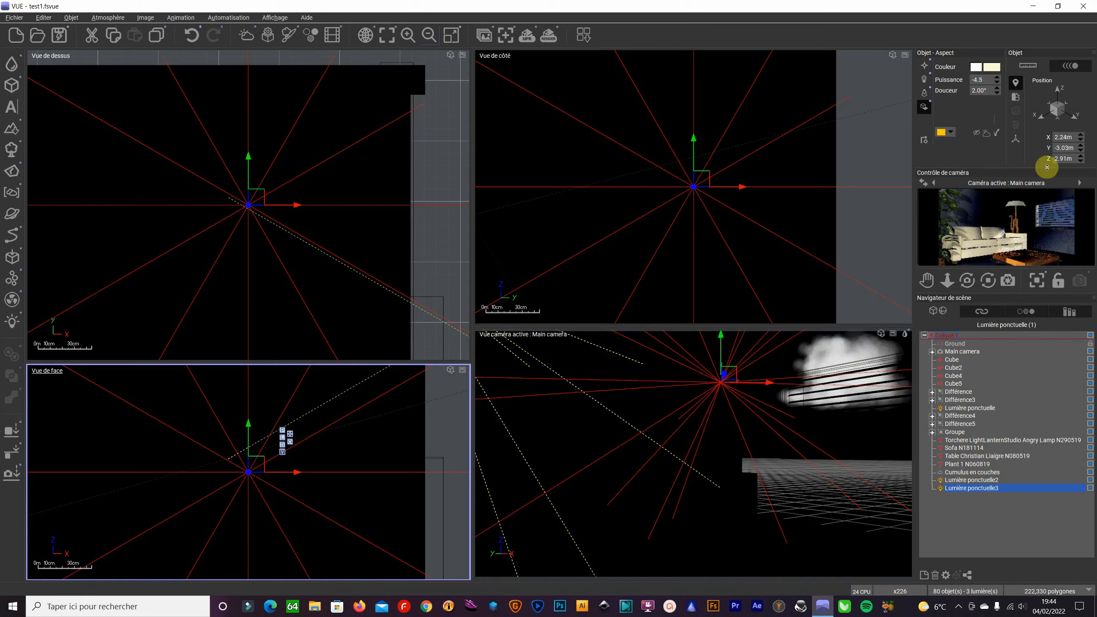
pyautogui.click(997, 79)
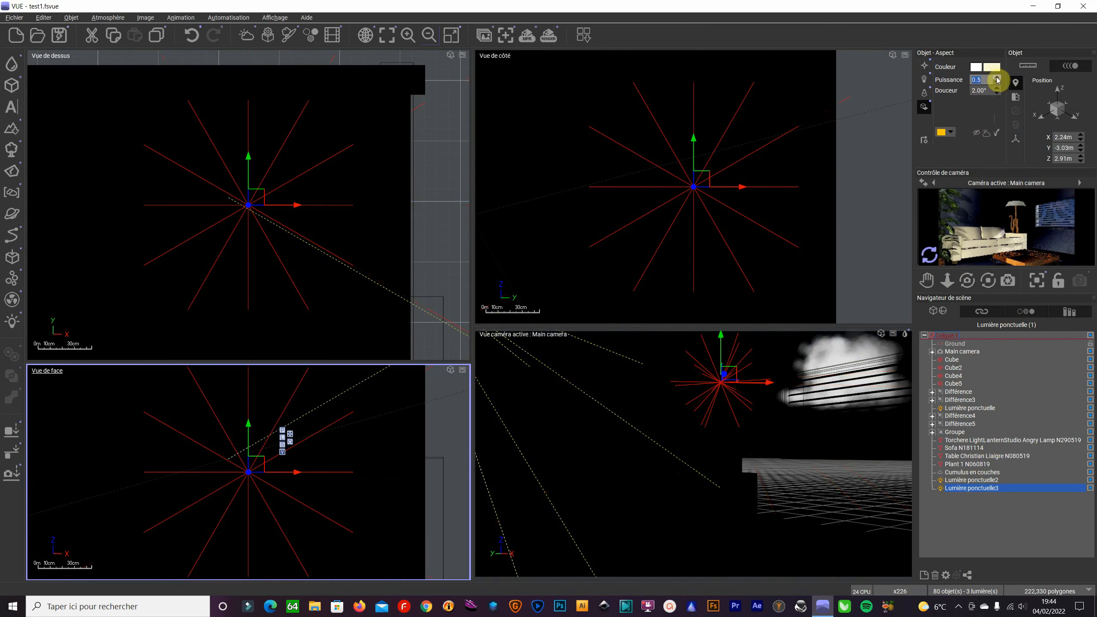
# Step: Set the floor lamp light's power to 0.2 and refresh the camera preview
pyautogui.click(998, 84)
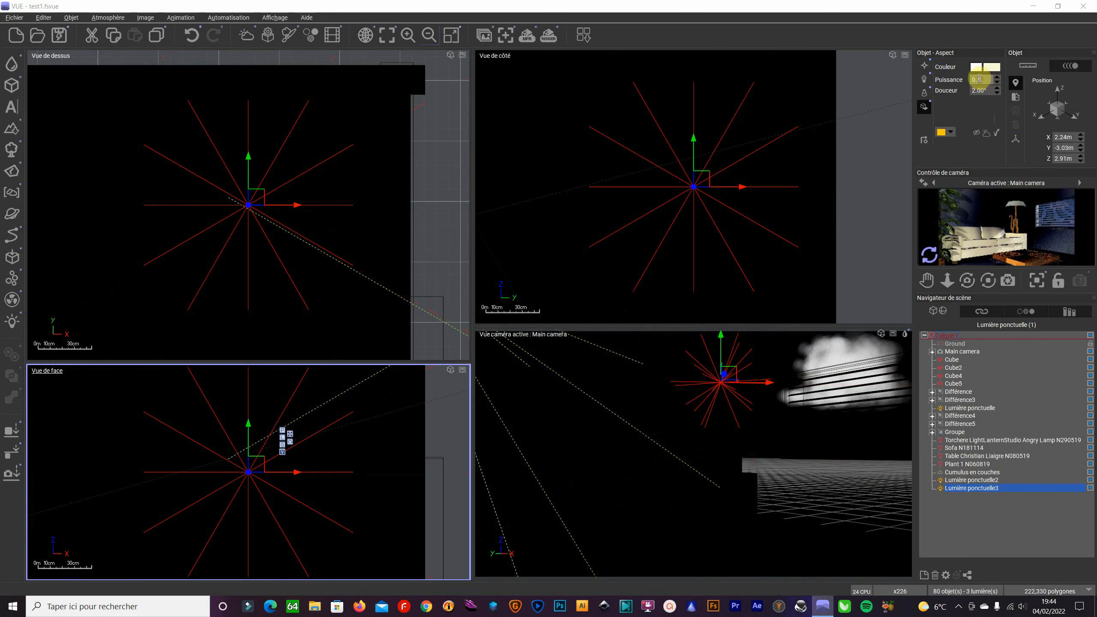
pyautogui.write('0.2')
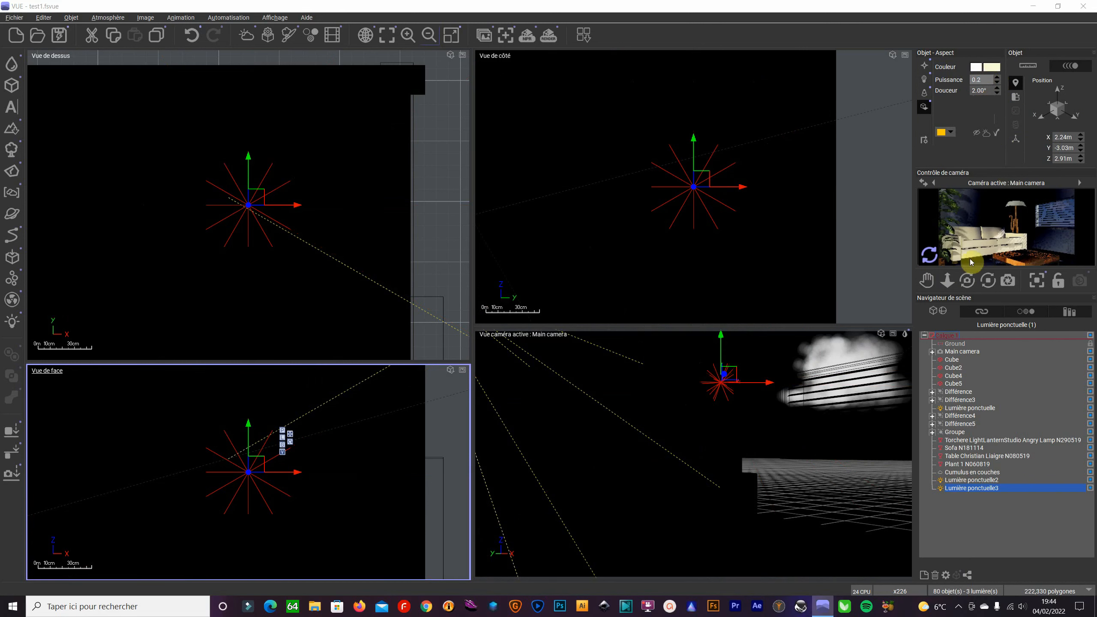
pyautogui.click(935, 260)
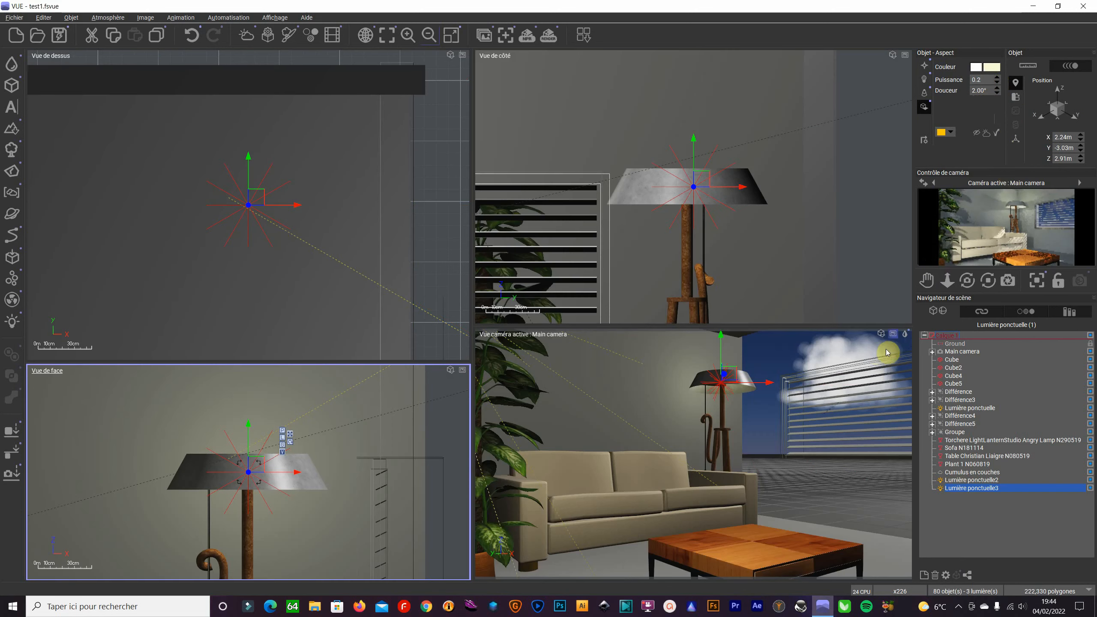
# Step: Render the main camera view with the dimmed lamp light, stacking the render despite the size limit and accepting the post-render options
pyautogui.click(893, 333)
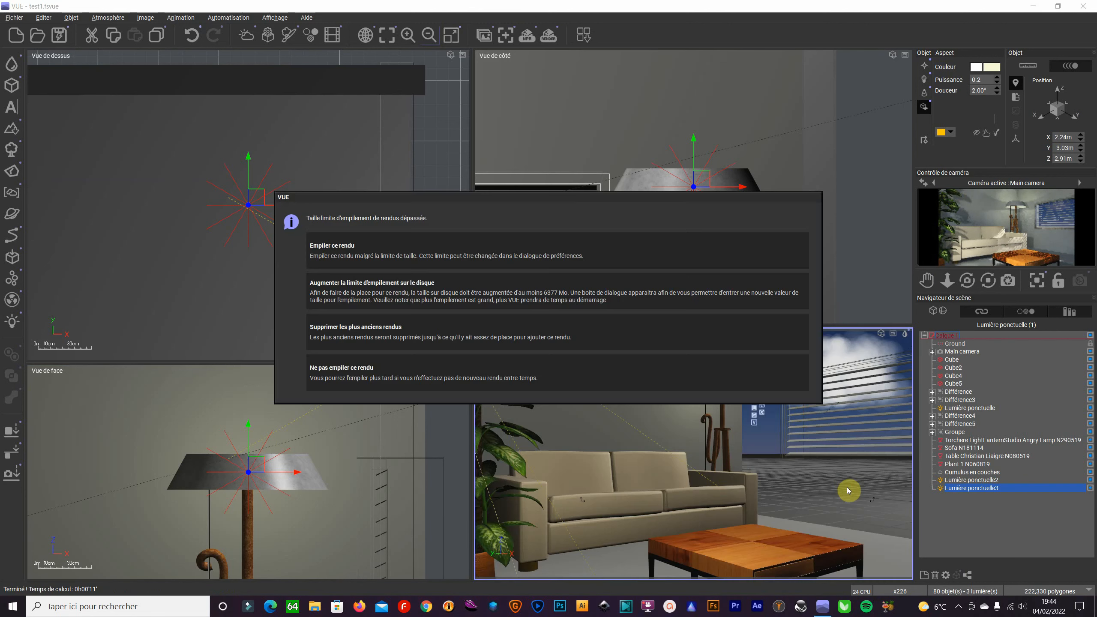
pyautogui.click(724, 253)
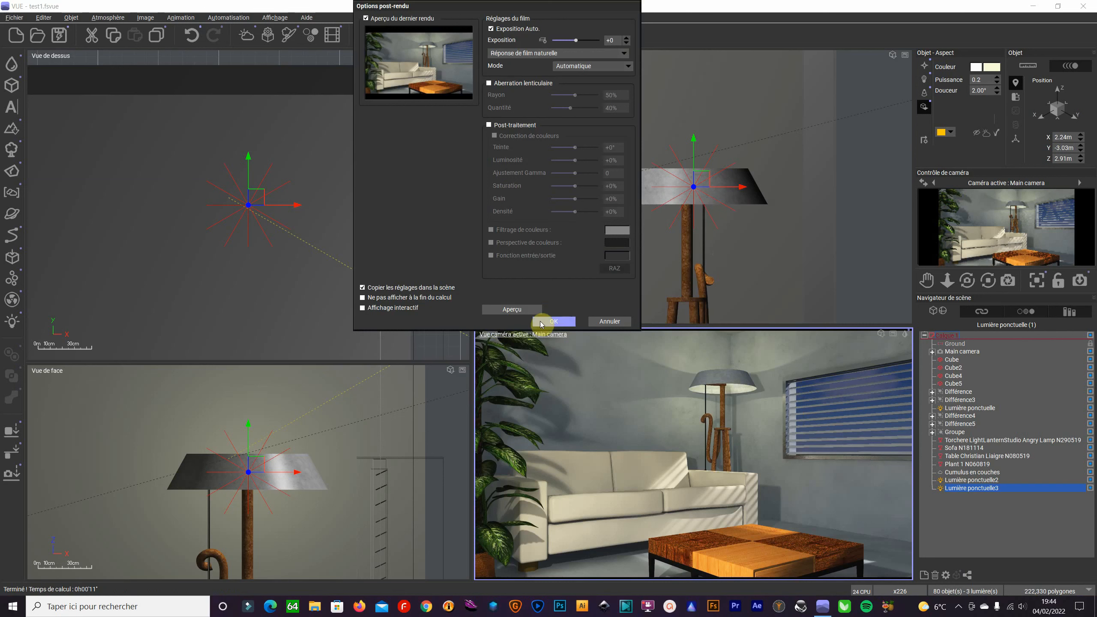
pyautogui.click(554, 321)
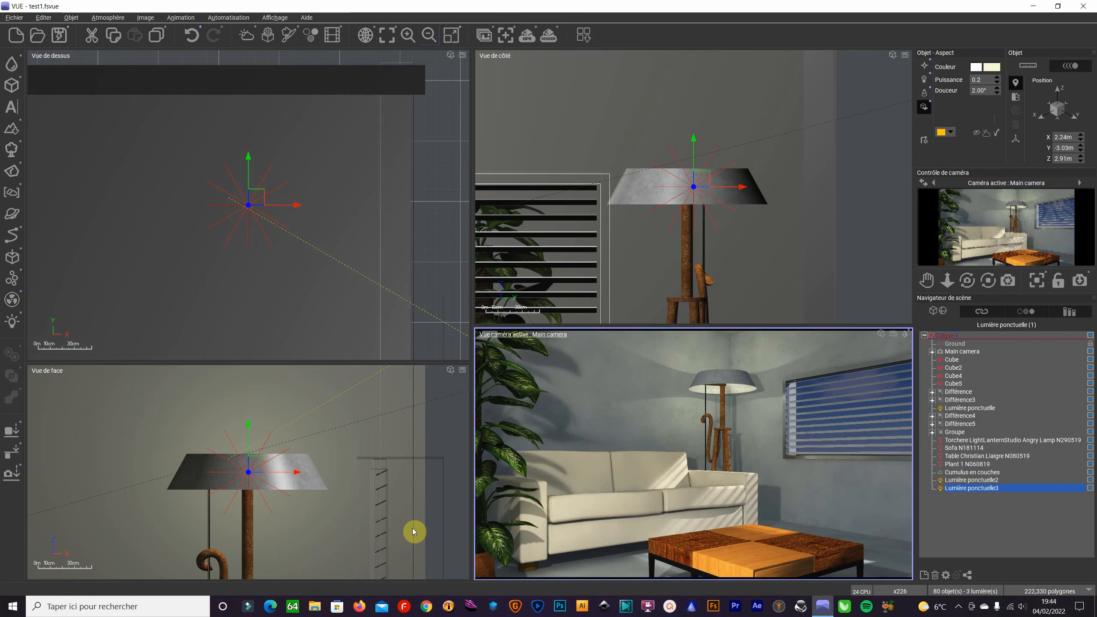
# Step: Try a power of 2 on the point light outside the room, refresh the camera preview, and return the power to 5
pyautogui.scroll(-5, 455, 314)
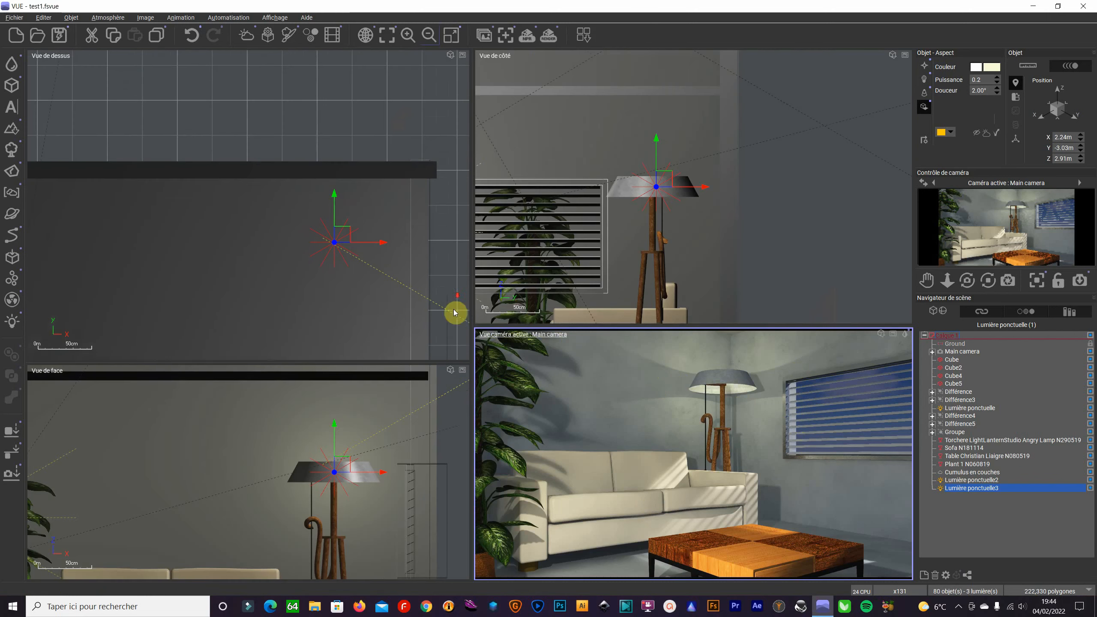
pyautogui.scroll(-6, 452, 341)
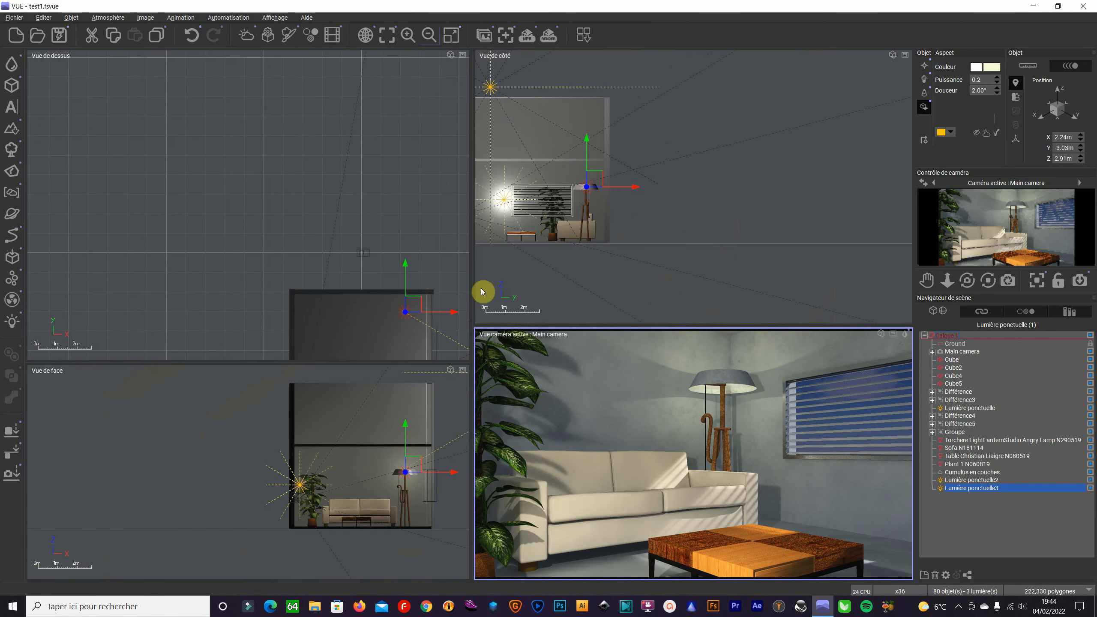
pyautogui.click(445, 336)
pyautogui.scroll(-3, 445, 342)
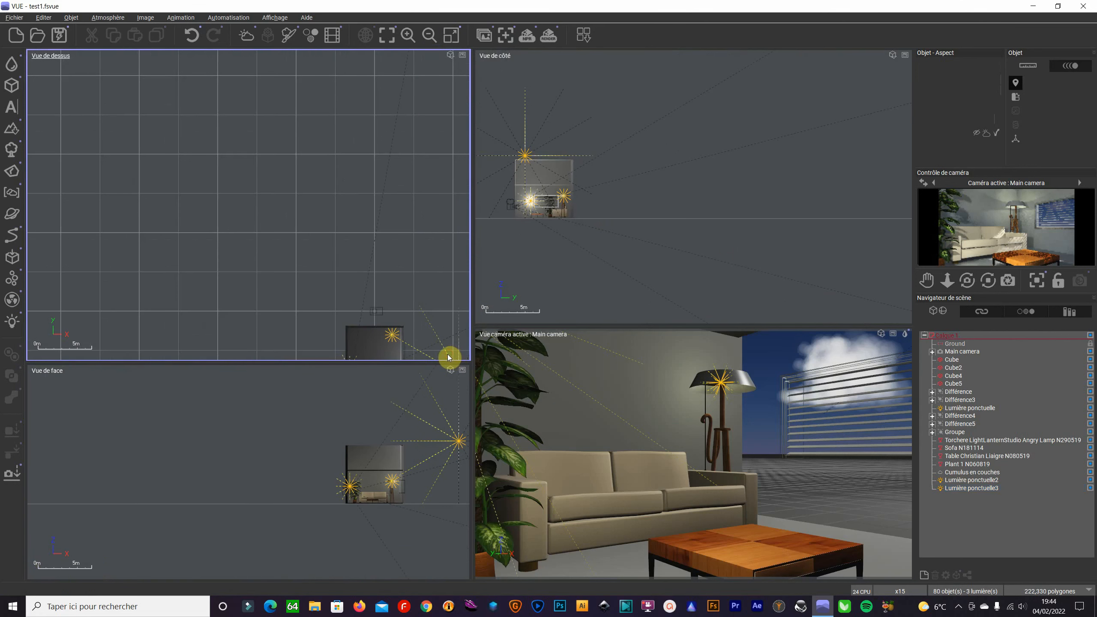
pyautogui.click(972, 408)
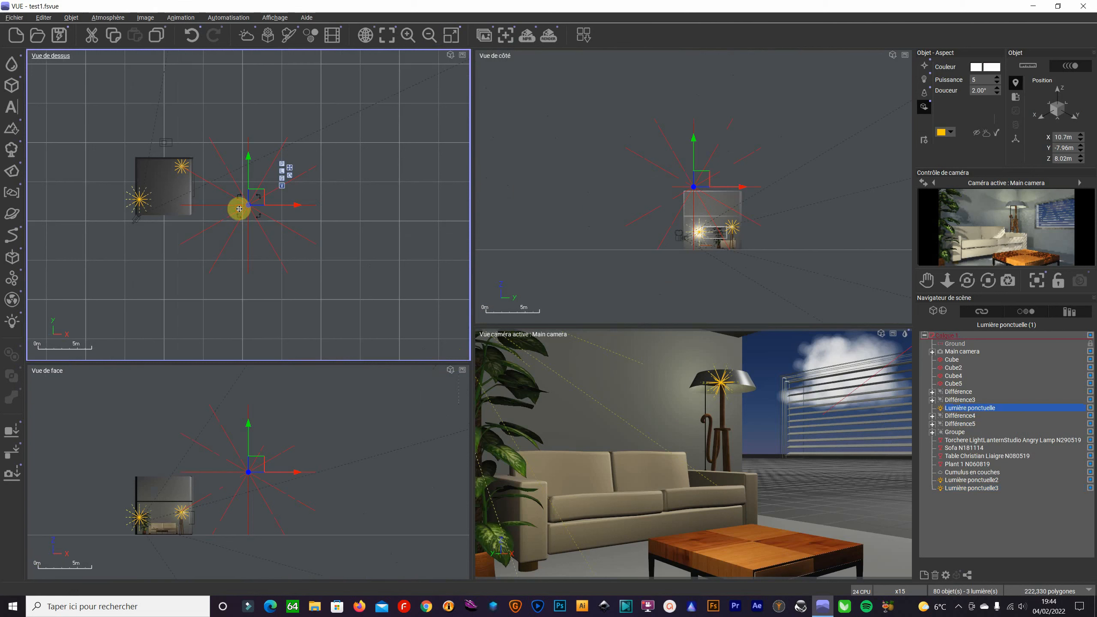
pyautogui.click(1001, 85)
pyautogui.click(986, 81)
pyautogui.write('20')
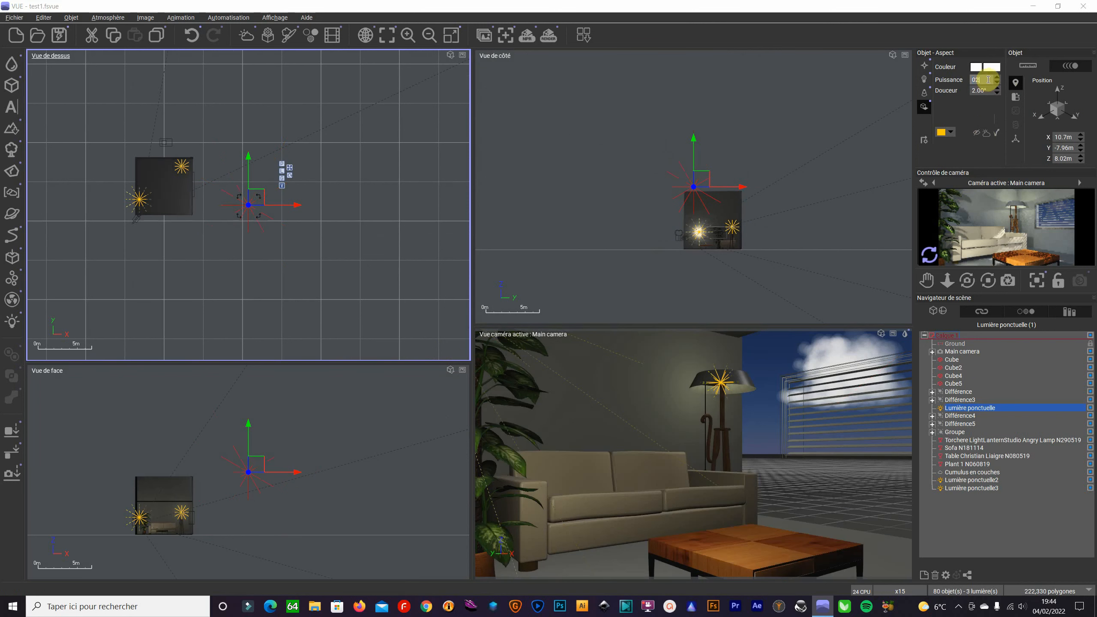
pyautogui.moveTo(986, 81); pyautogui.dragTo(960, 82)
pyautogui.write('2')
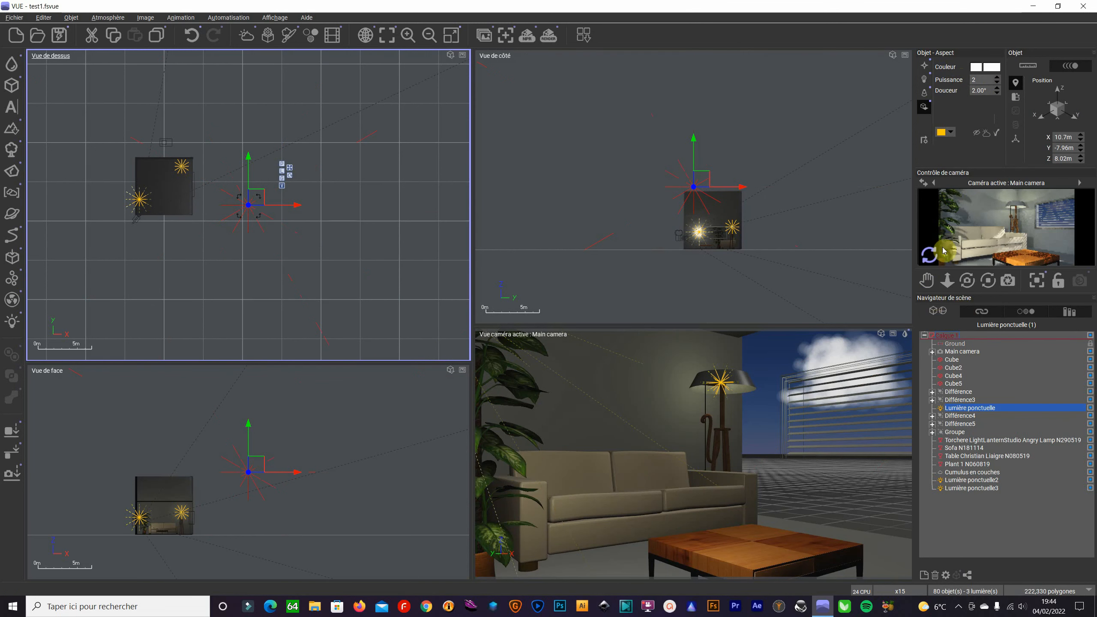
pyautogui.click(936, 260)
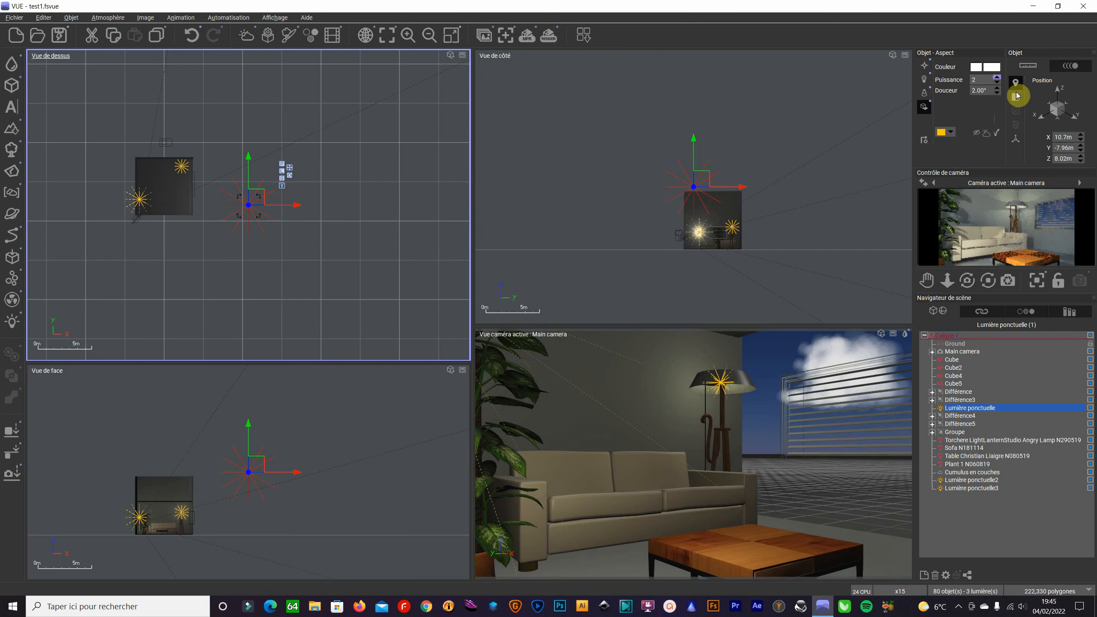
pyautogui.write('5')
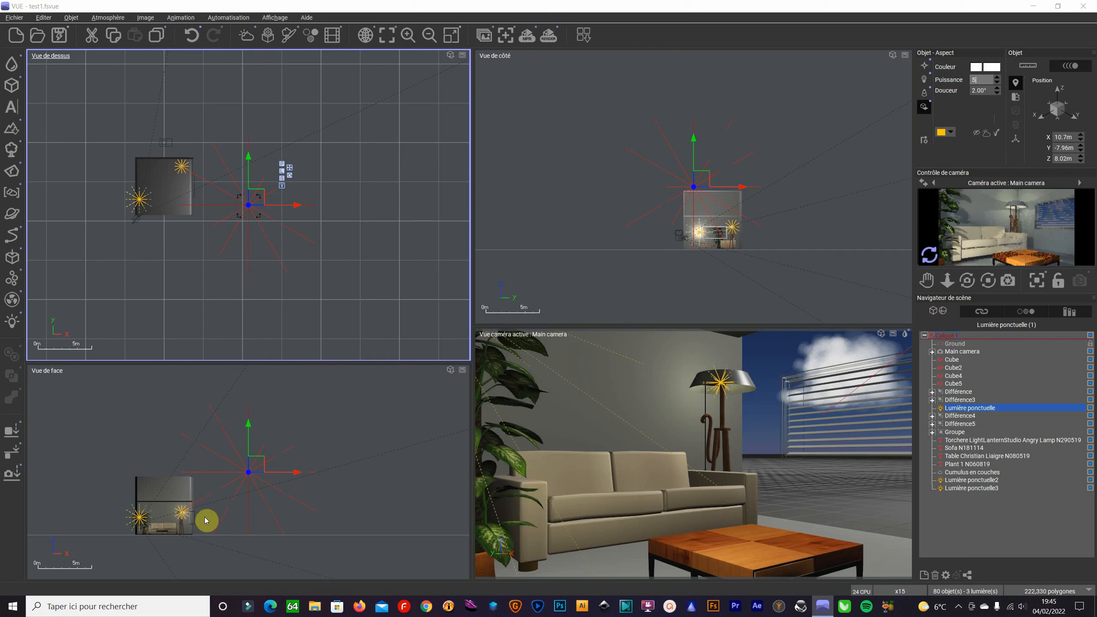
# Step: Set the power of the second point light, near the plant inside the room, to 0.5 and refresh the camera preview
pyautogui.click(140, 205)
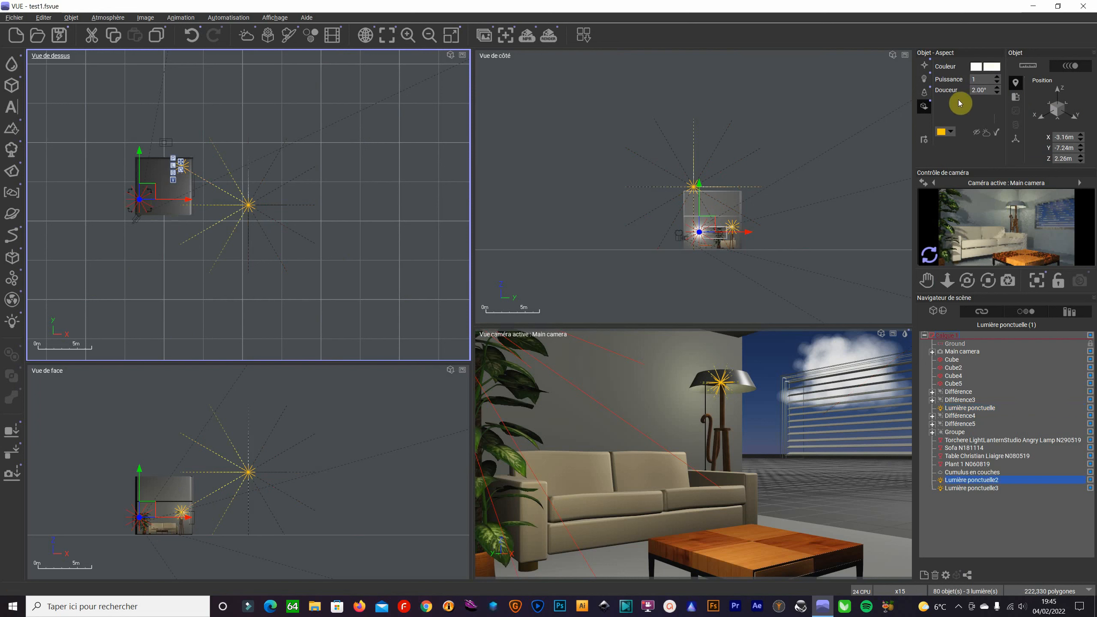
pyautogui.click(983, 80)
pyautogui.write('0.5')
pyautogui.press('Return')
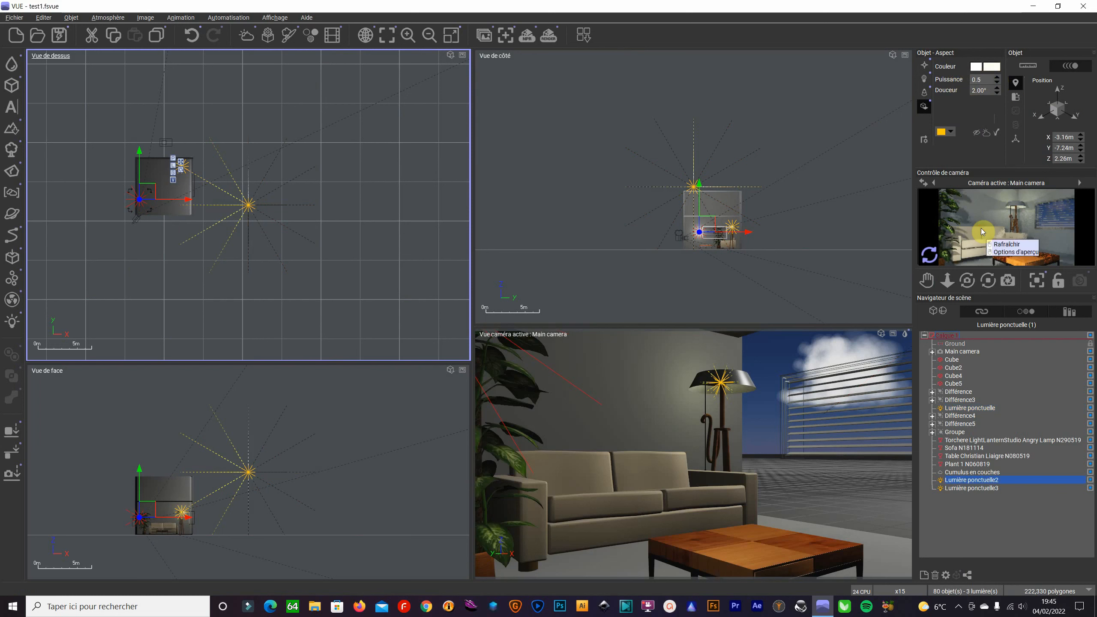
pyautogui.click(929, 258)
pyautogui.rightClick(926, 265)
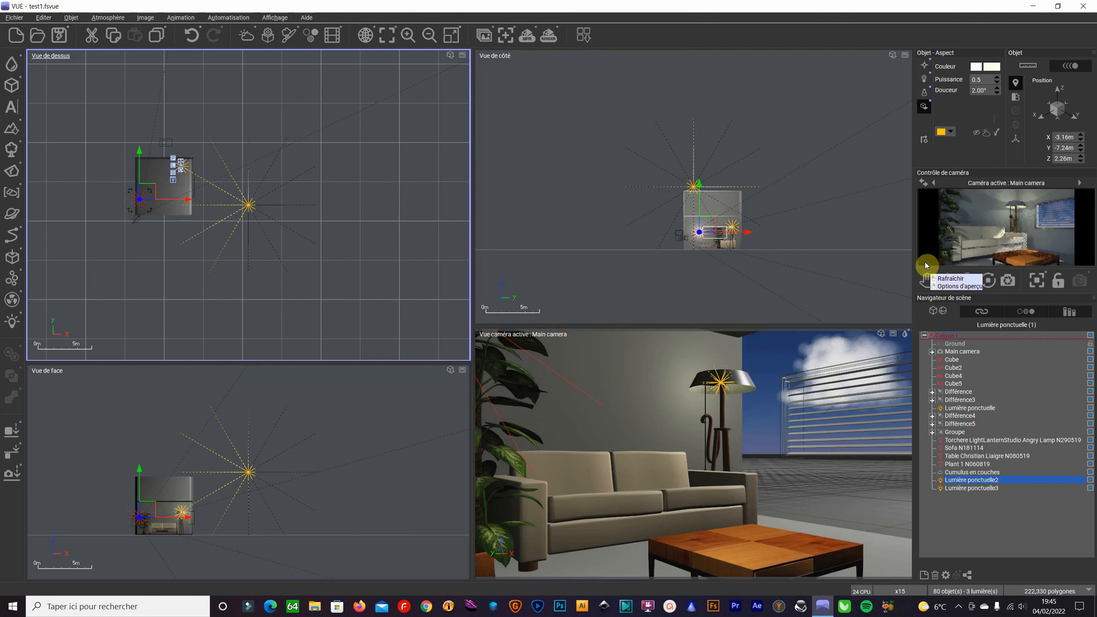
pyautogui.click(970, 278)
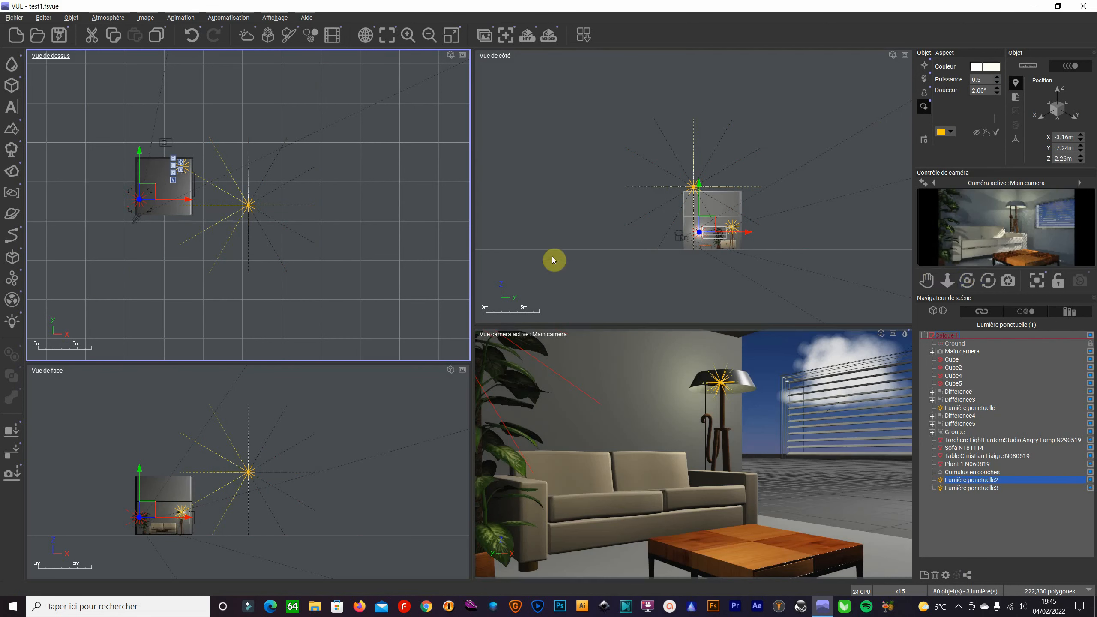
# Step: Save the test1 scene file
pyautogui.click(9, 14)
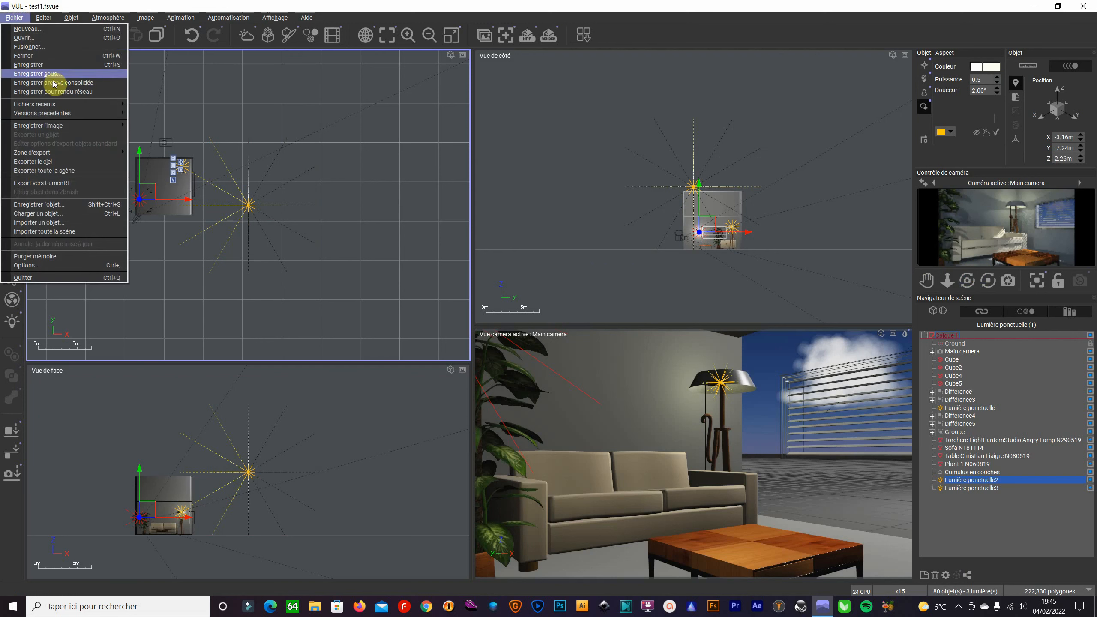
pyautogui.click(54, 69)
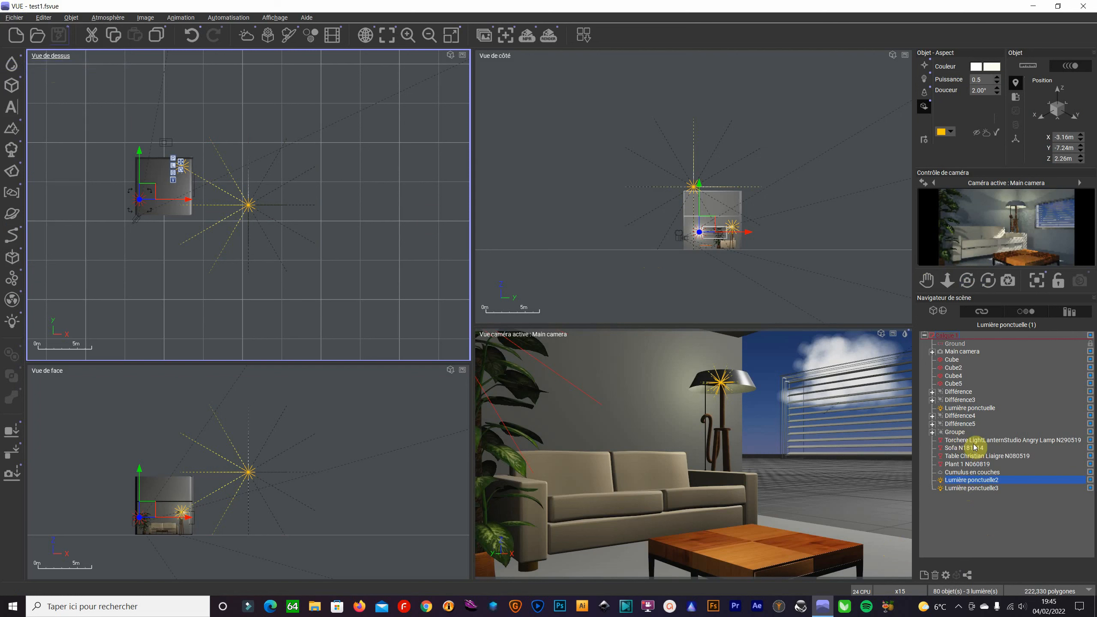
pyautogui.click(864, 540)
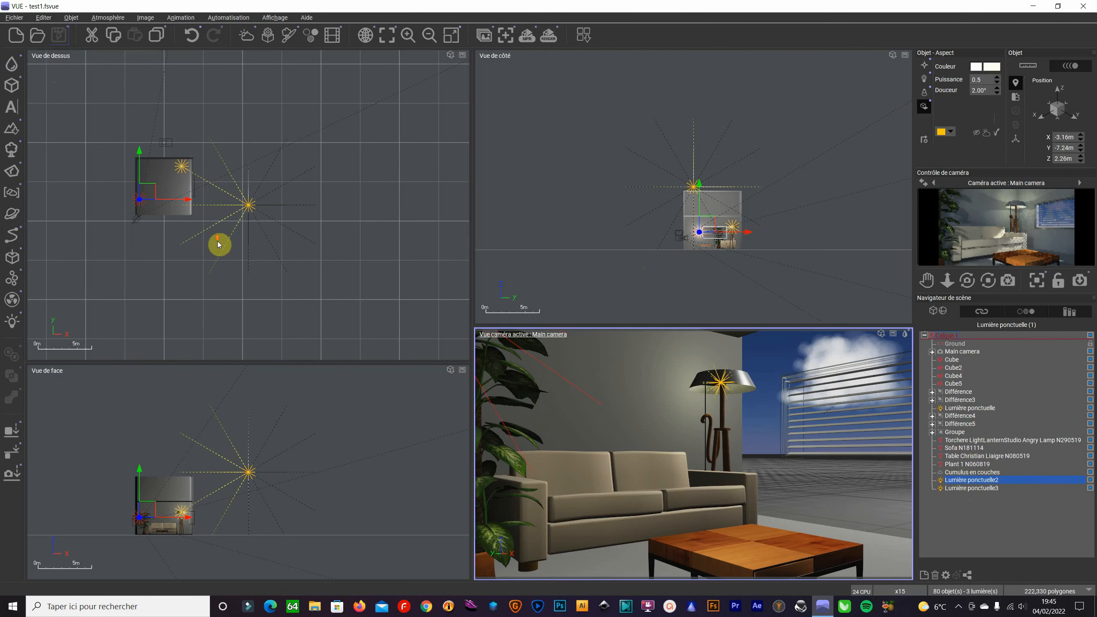
# Step: Apply the Carreaux 1 tile material from the basic materials to the floor cube and refresh the camera preview
pyautogui.scroll(5, 190, 244)
pyautogui.scroll(-4, 201, 564)
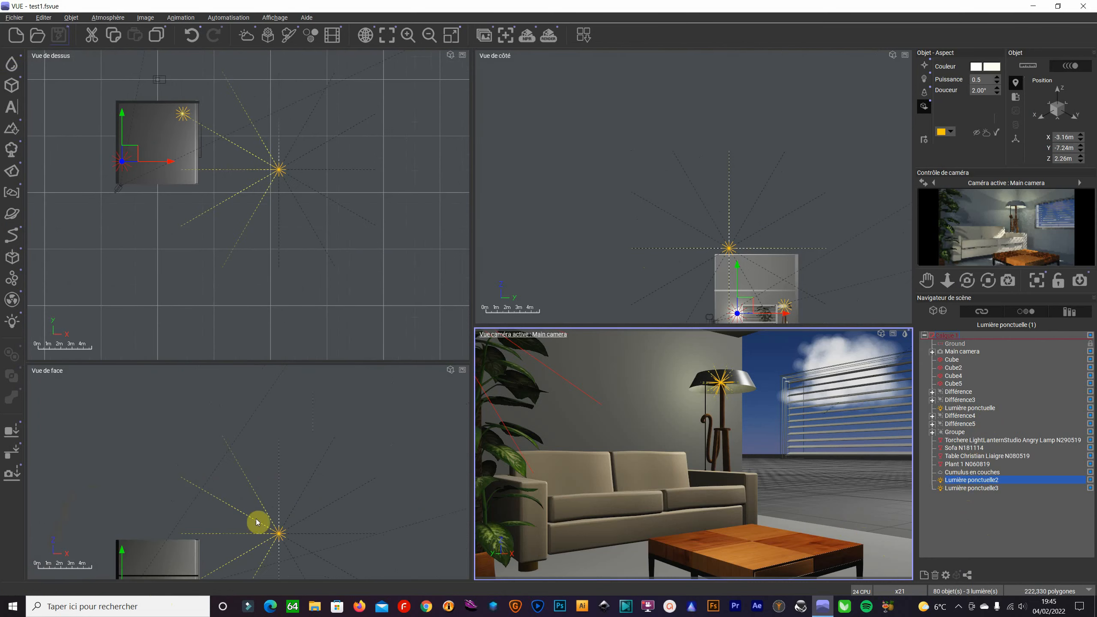
pyautogui.click(955, 375)
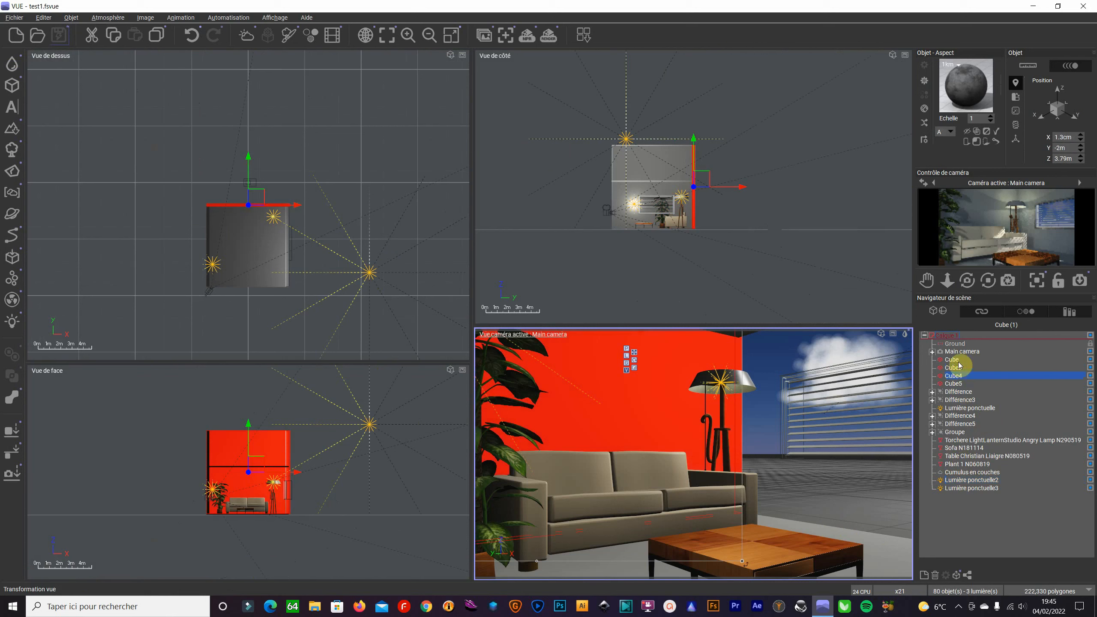
pyautogui.click(956, 360)
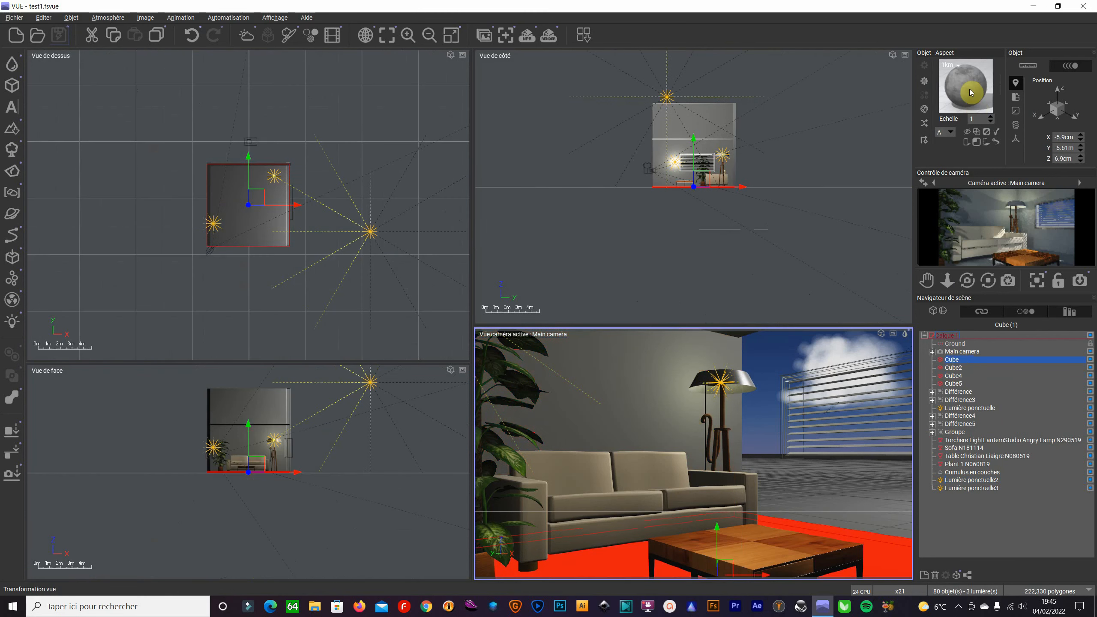
pyautogui.doubleClick(967, 84)
pyautogui.click(211, 126)
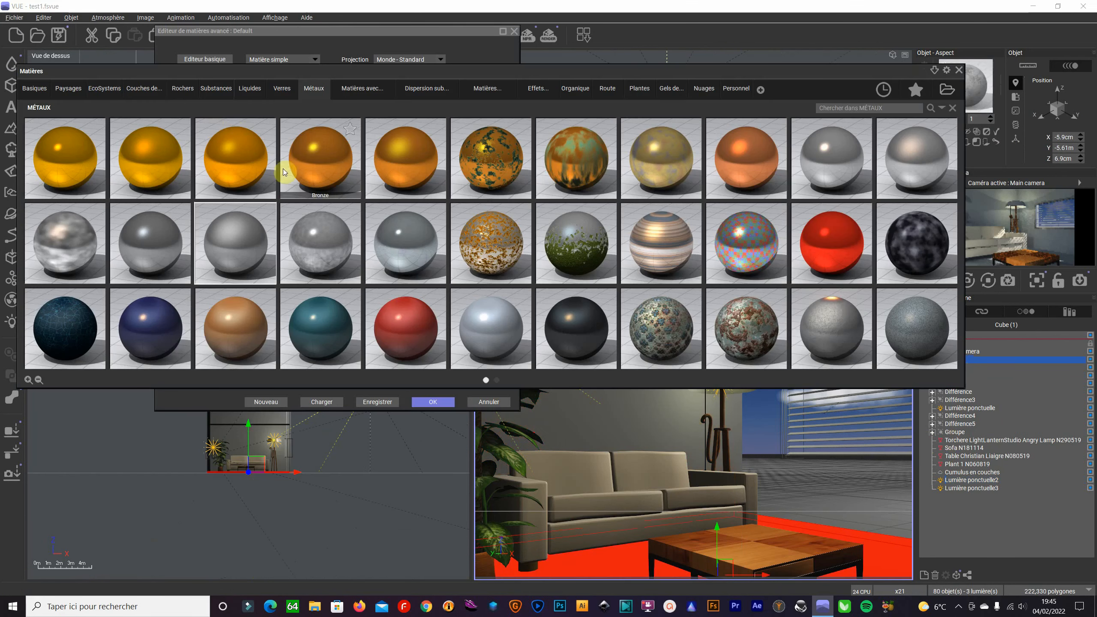
pyautogui.click(37, 90)
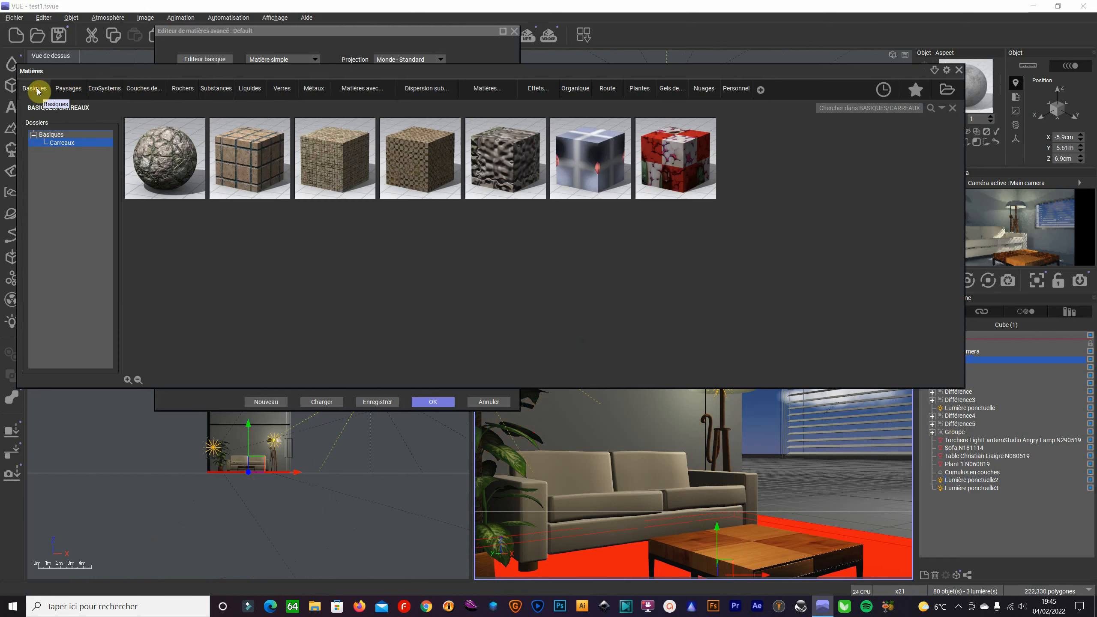
pyautogui.moveTo(198, 139)
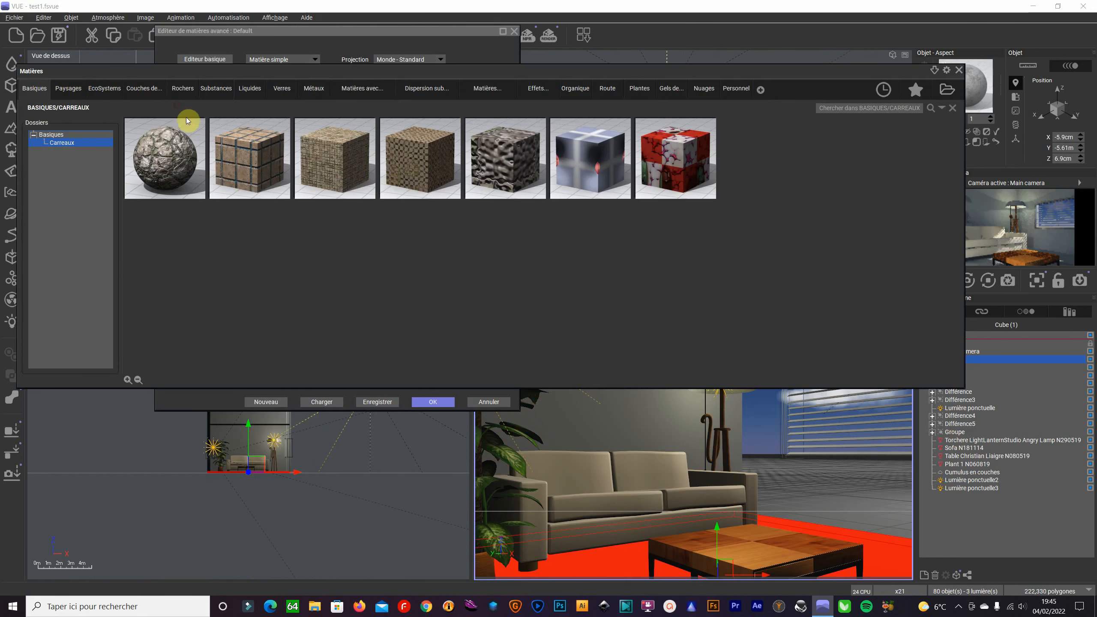
pyautogui.moveTo(252, 158)
pyautogui.moveTo(314, 143)
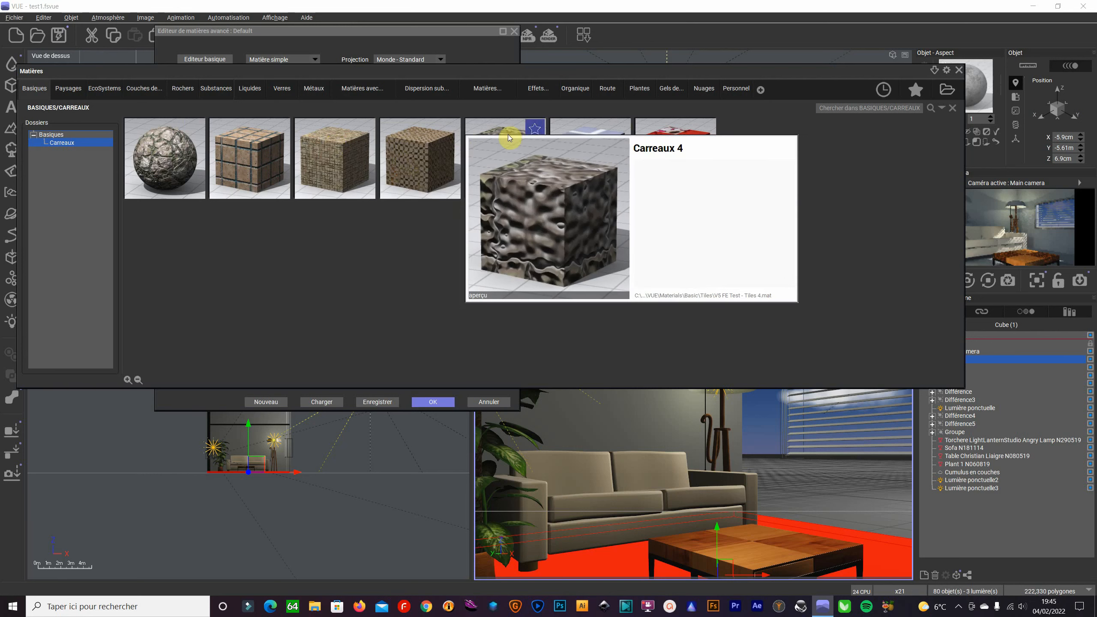
pyautogui.doubleClick(255, 163)
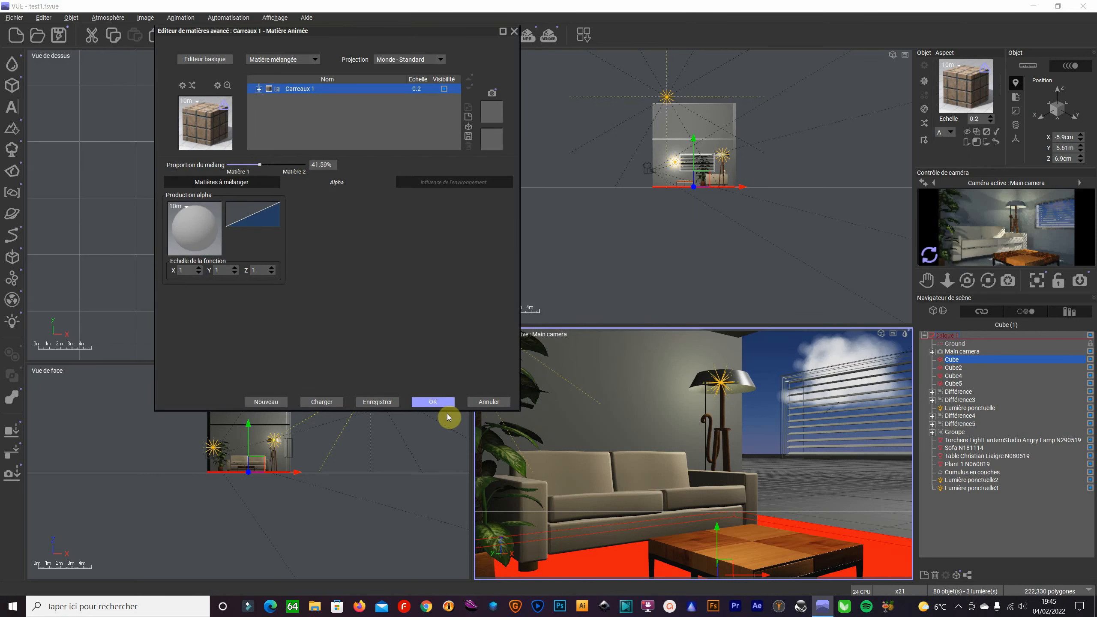
pyautogui.click(435, 402)
pyautogui.click(929, 258)
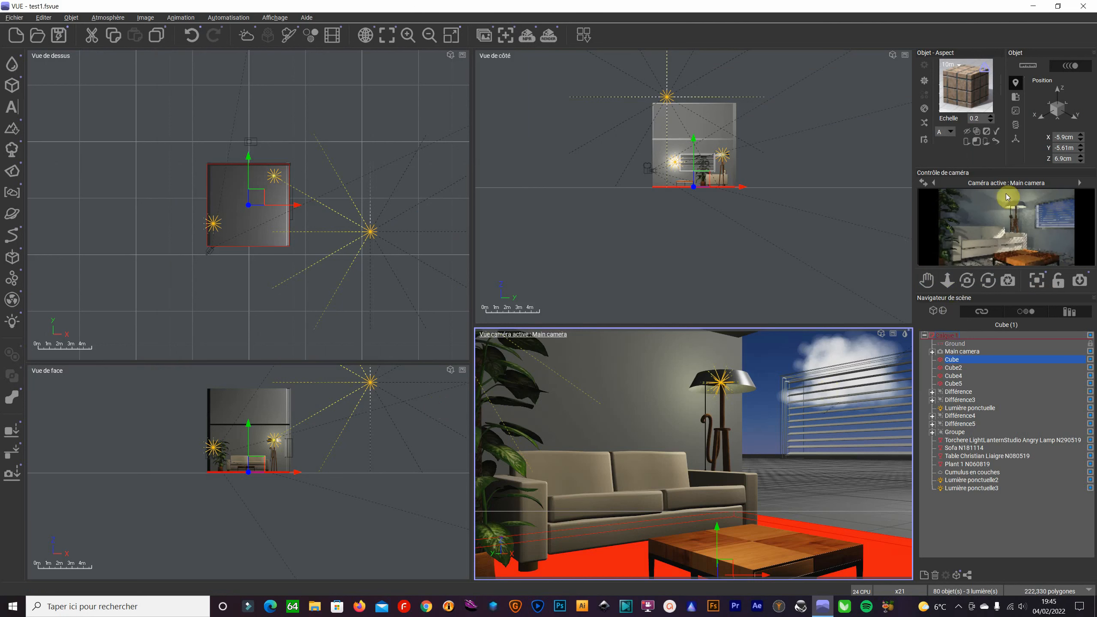
# Step: Render the main camera view with the tiled floor, stacking the render despite the size limit and accepting the post-render options
pyautogui.click(882, 336)
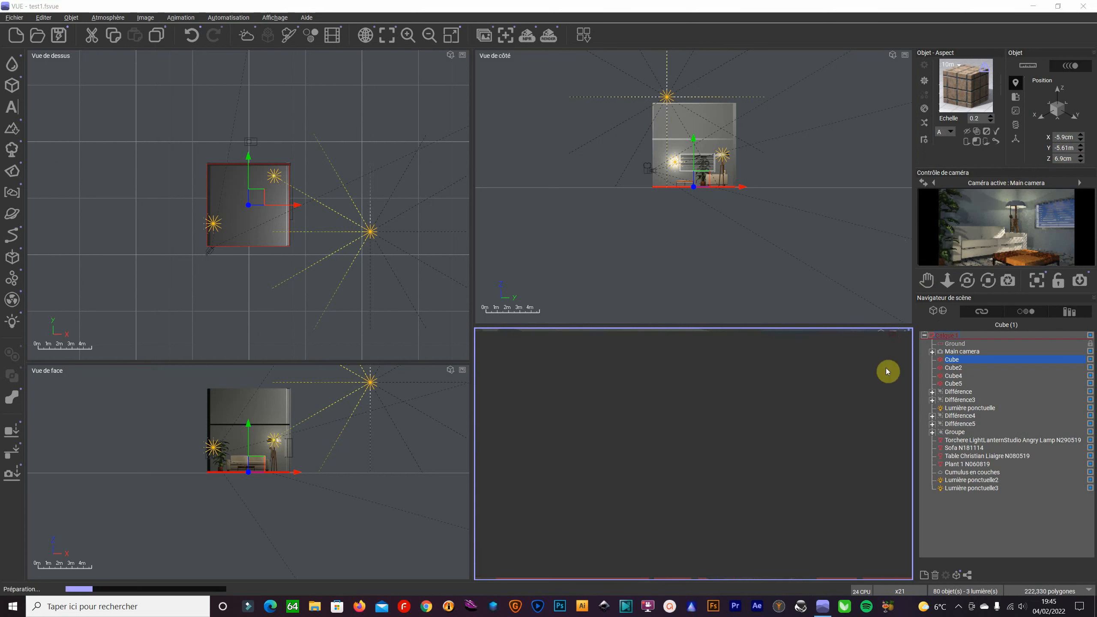
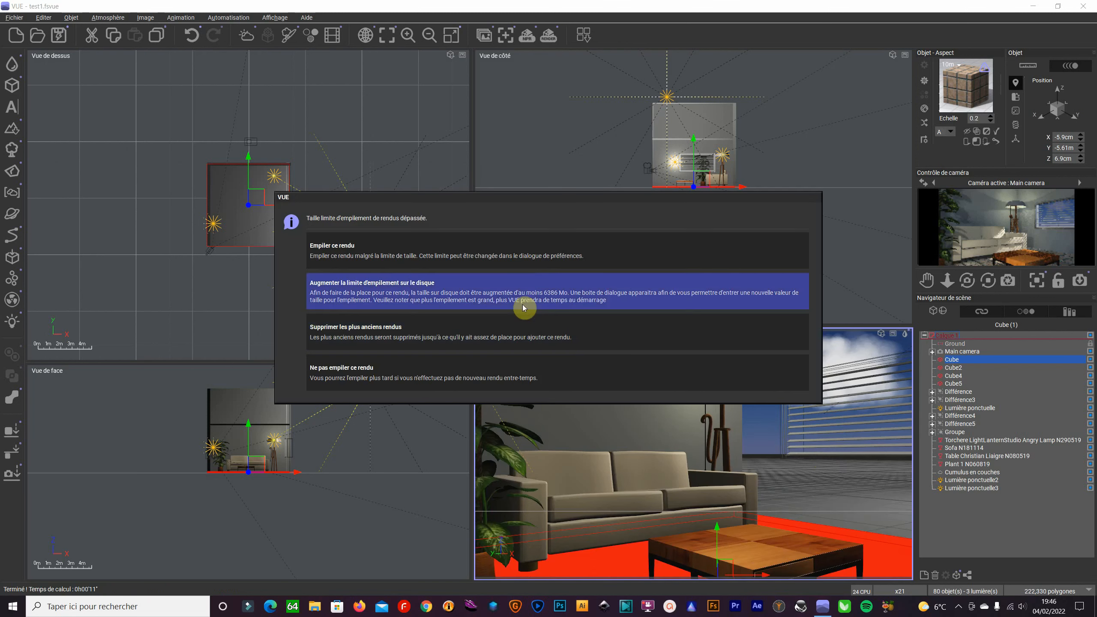
pyautogui.click(571, 255)
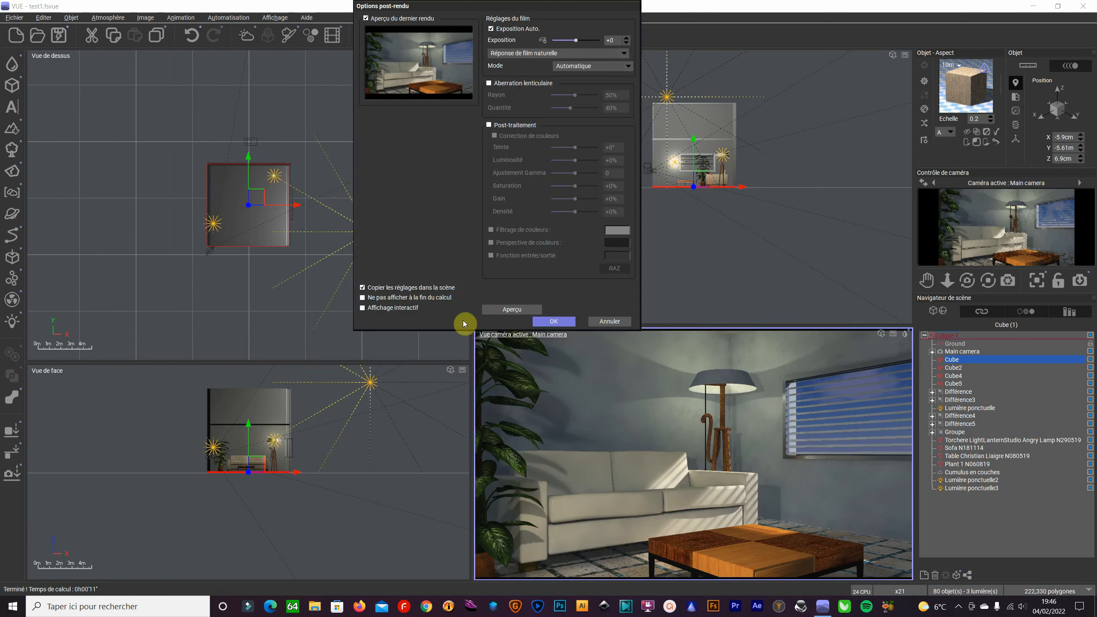
pyautogui.click(554, 321)
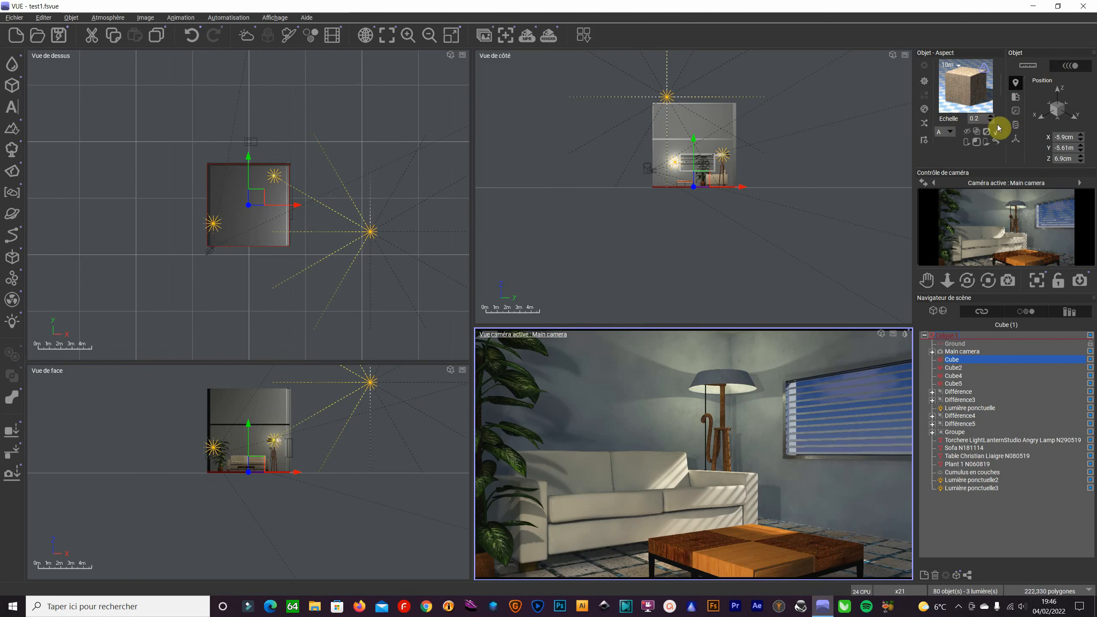
# Step: Set the scale of the floor cube's tile material to 0.1
pyautogui.moveTo(991, 120); pyautogui.dragTo(992, 123)
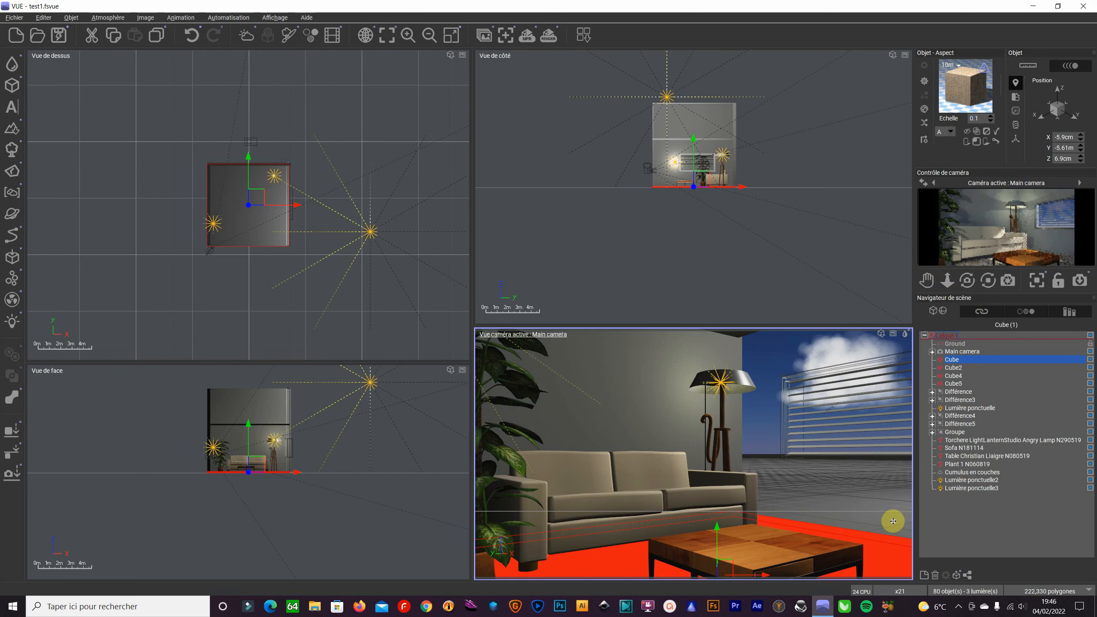
# Step: Render the main camera view with the rescaled floor tiles, stacking the render despite the size limit and accepting the post-render options
pyautogui.click(893, 334)
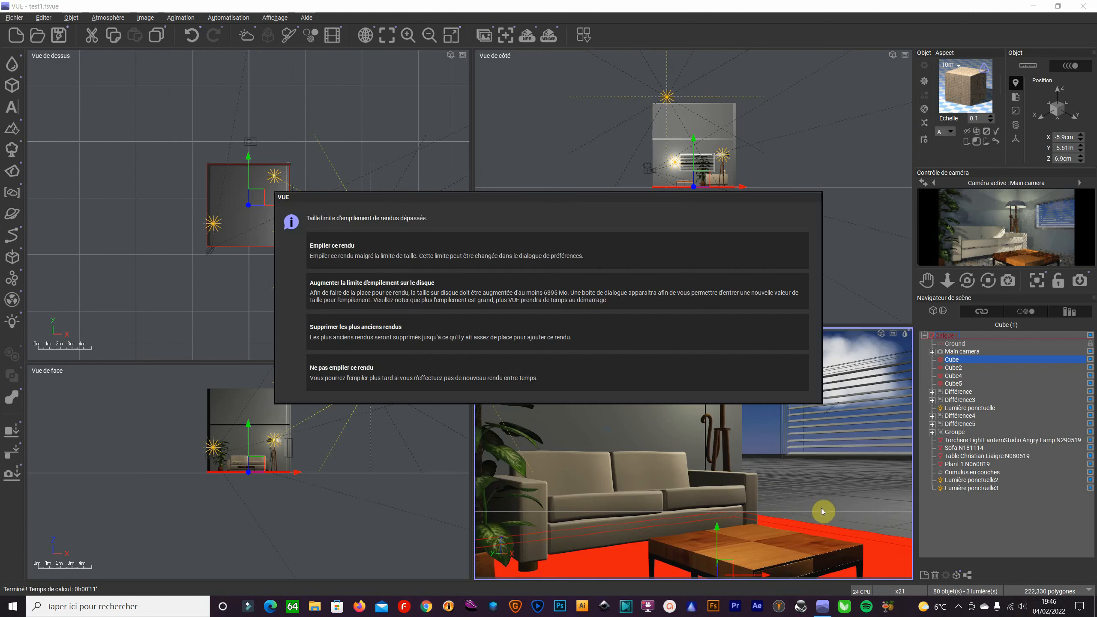
pyautogui.click(743, 257)
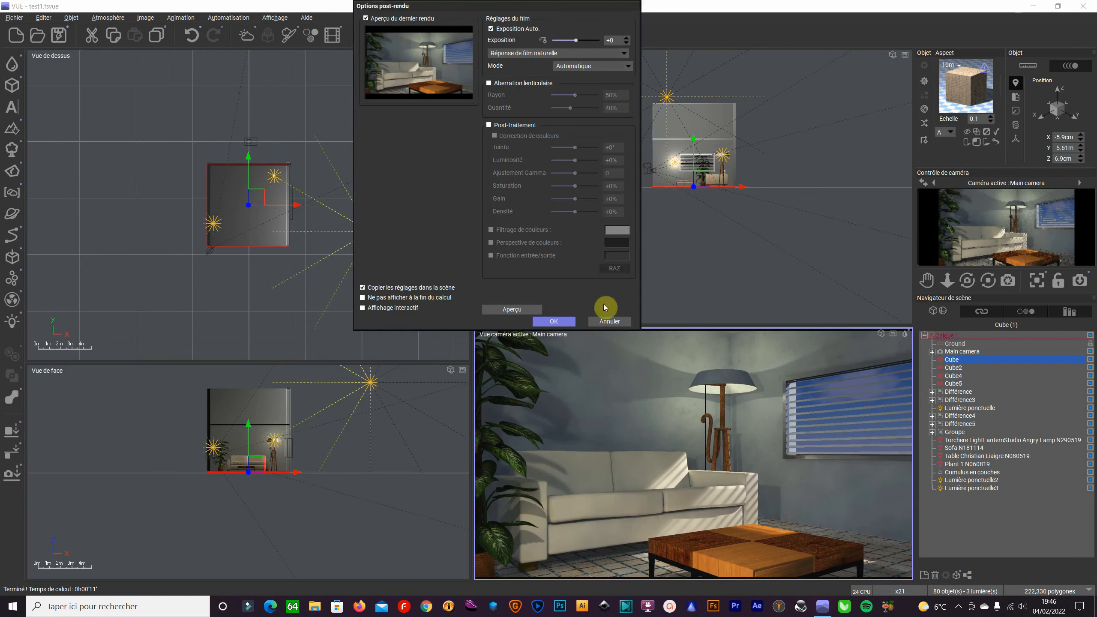
pyautogui.click(571, 322)
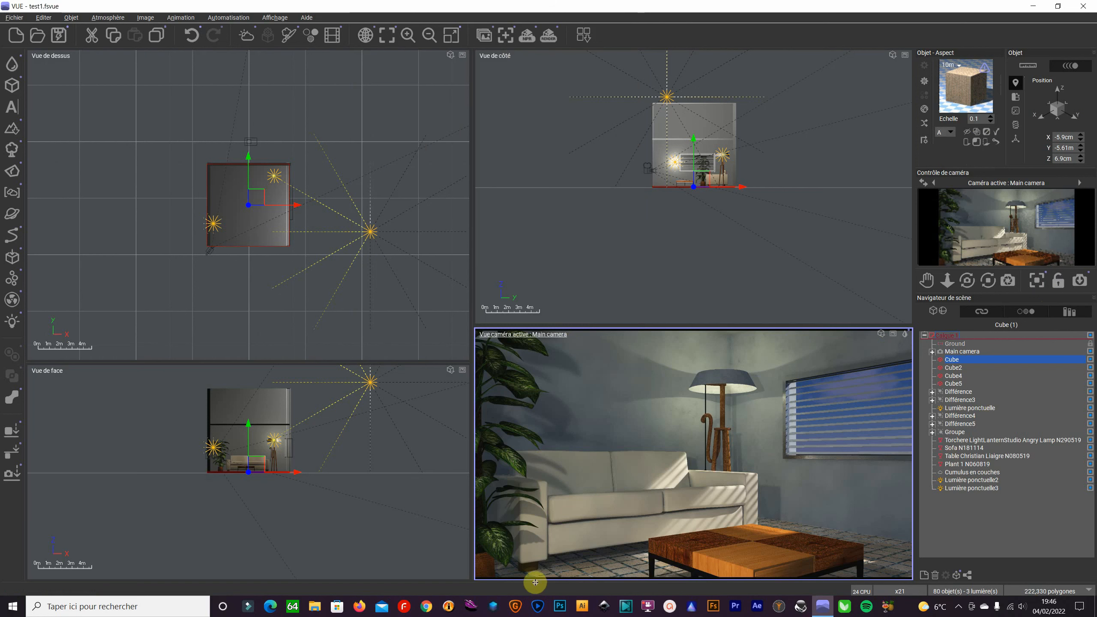
# Step: Set Color 1 of the wall behind the sofa to light orange (RGB 248, 192, 126) in its material and refresh the camera preview
pyautogui.scroll(8, 259, 479)
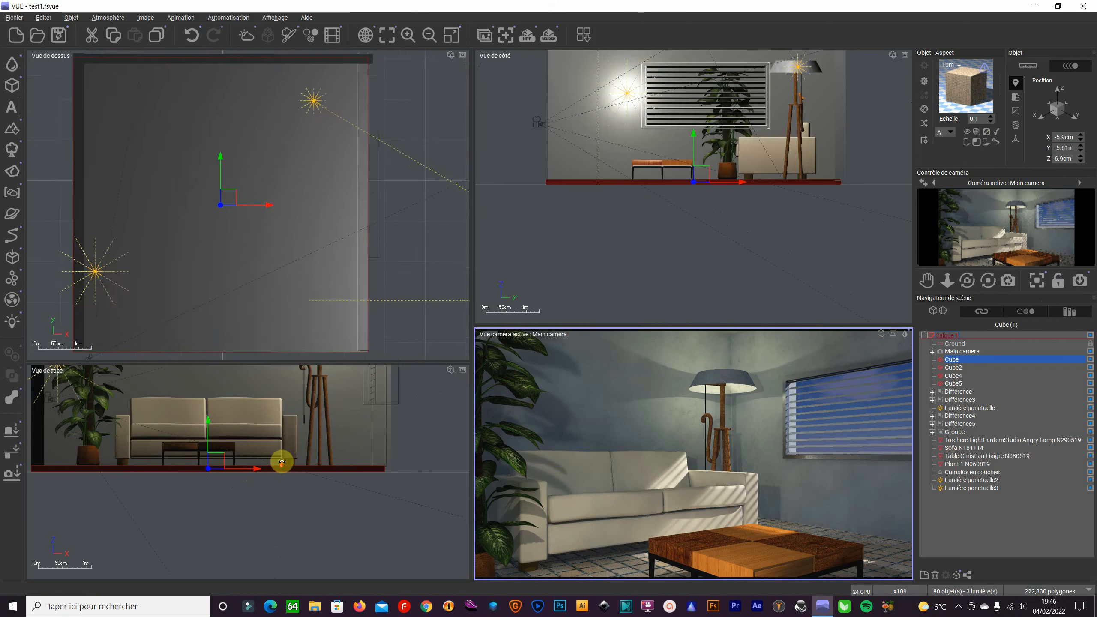
pyautogui.click(286, 443)
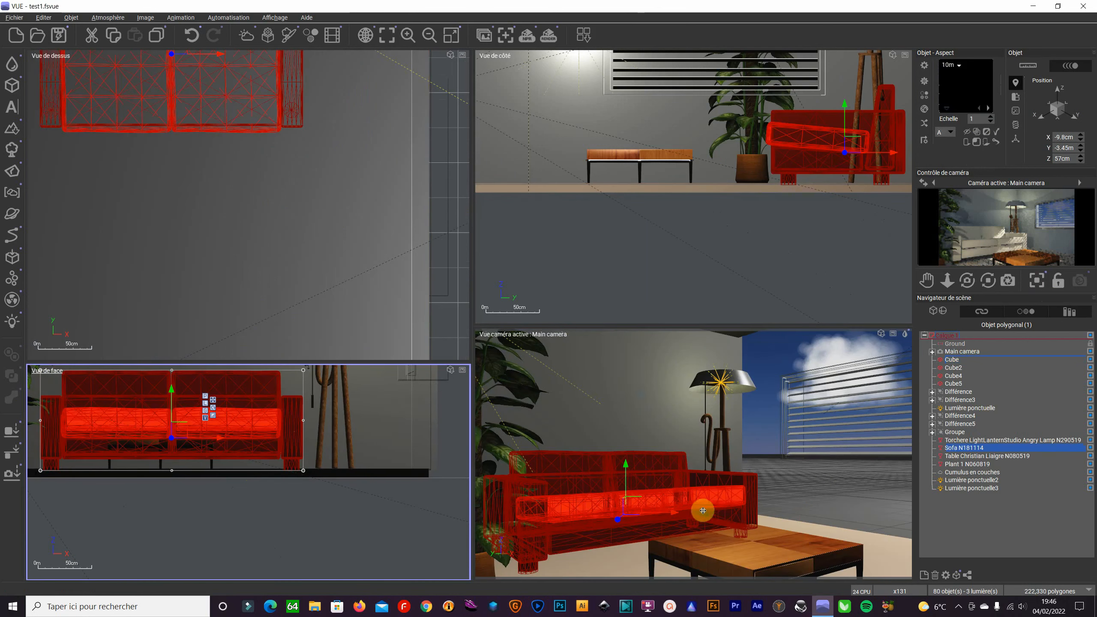
pyautogui.scroll(-4, 456, 406)
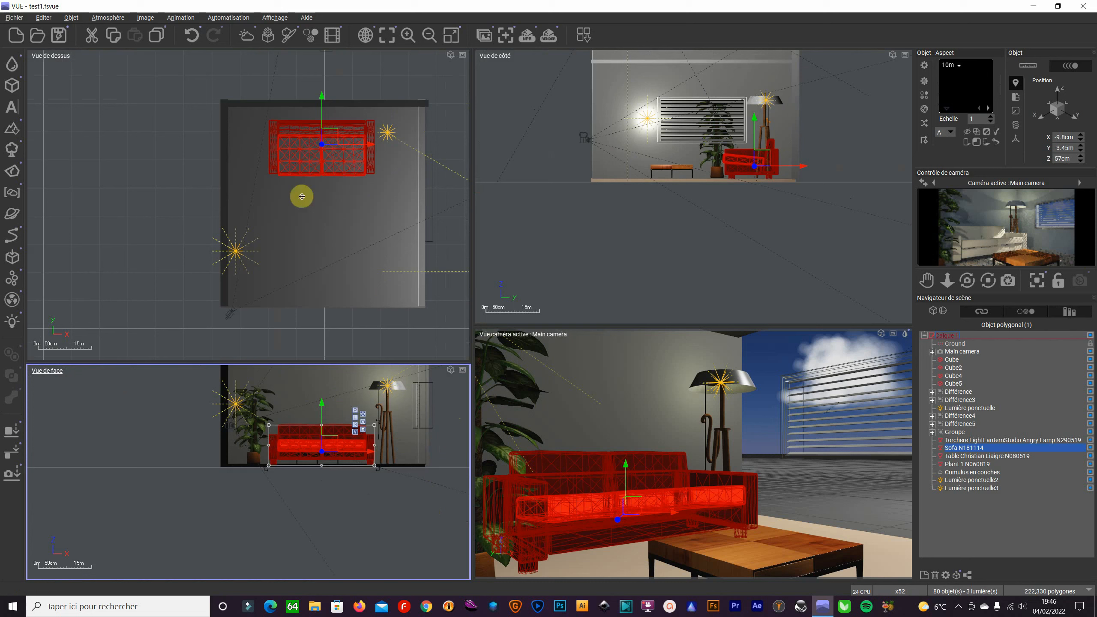
pyautogui.click(391, 104)
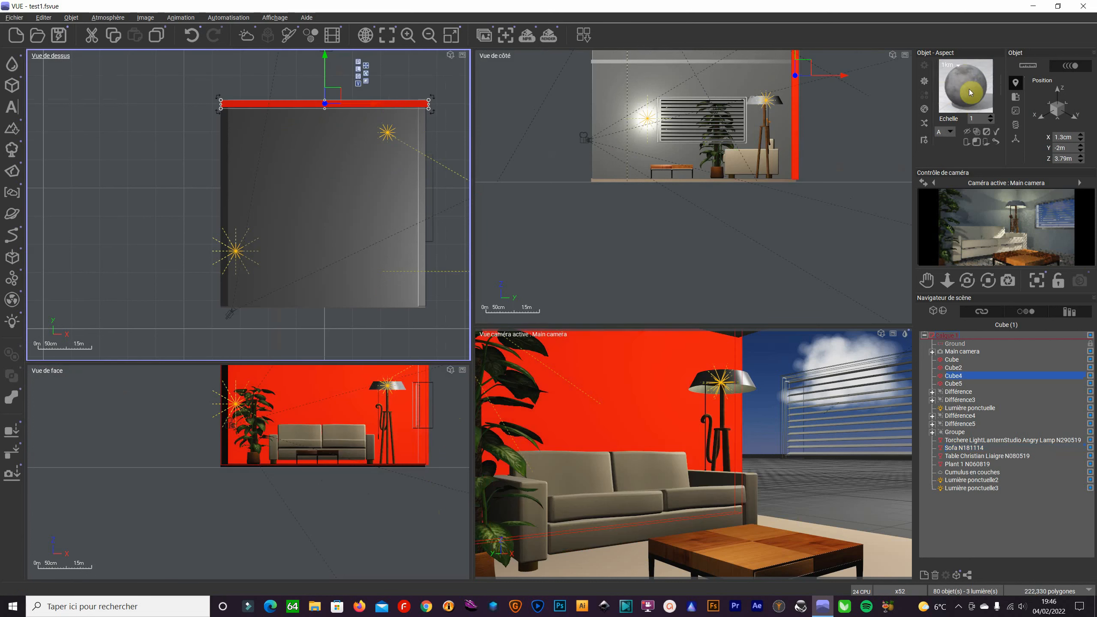
pyautogui.doubleClick(972, 91)
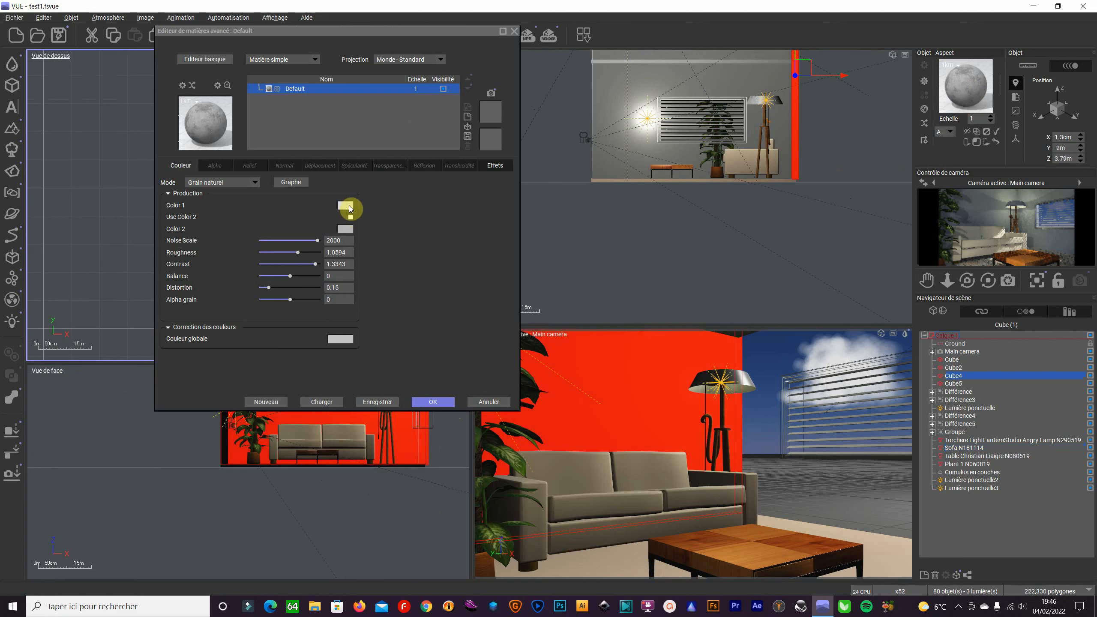
pyautogui.click(349, 208)
pyautogui.click(232, 160)
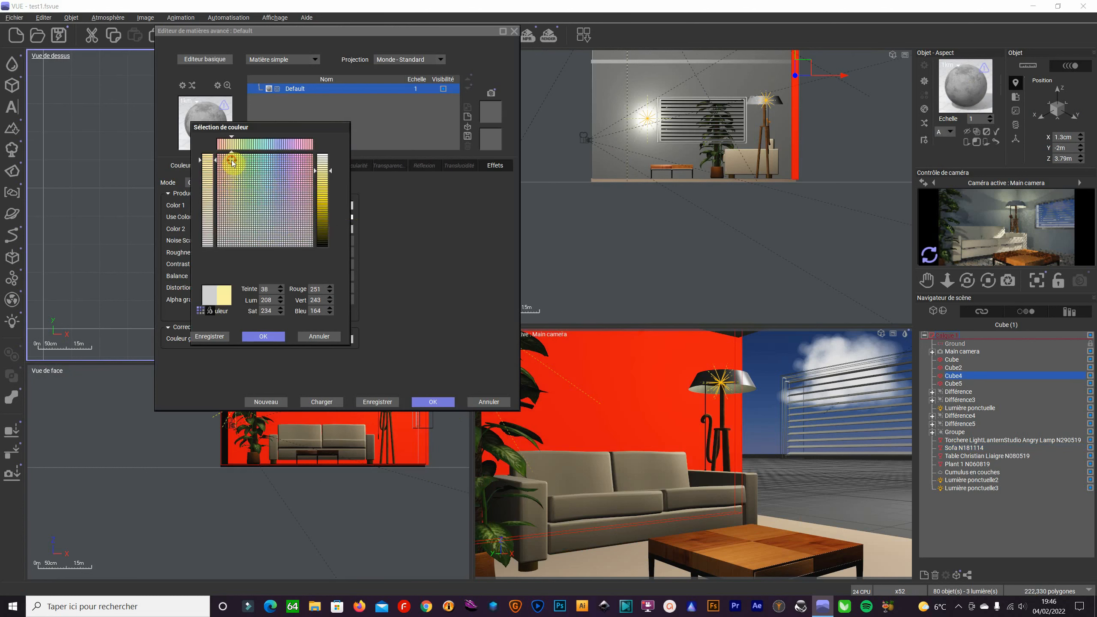
pyautogui.click(225, 167)
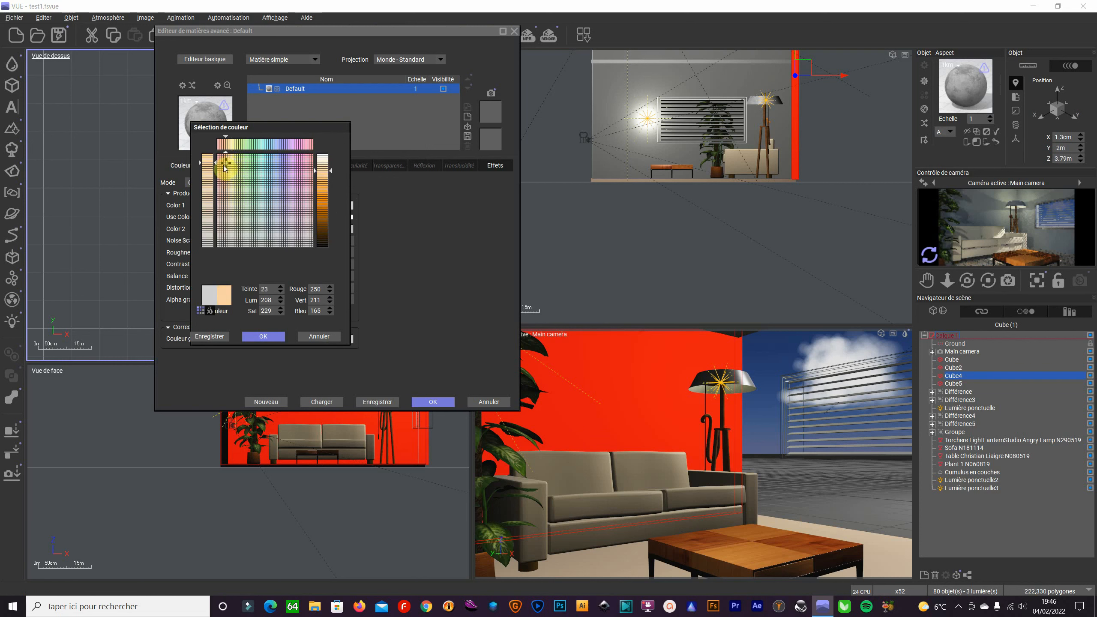
pyautogui.click(326, 177)
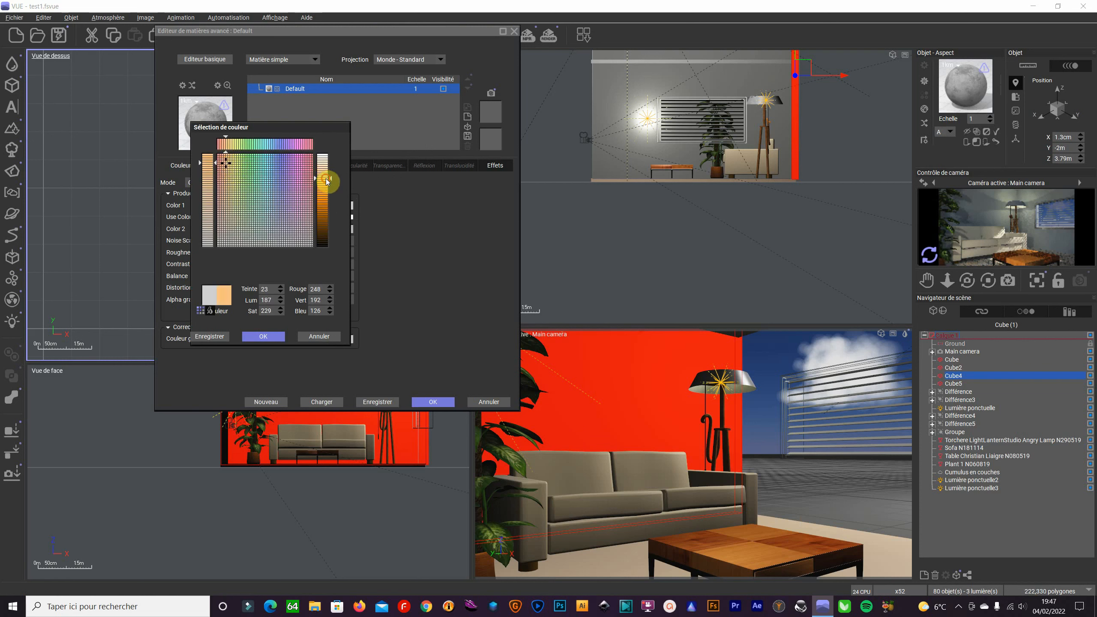
pyautogui.click(277, 337)
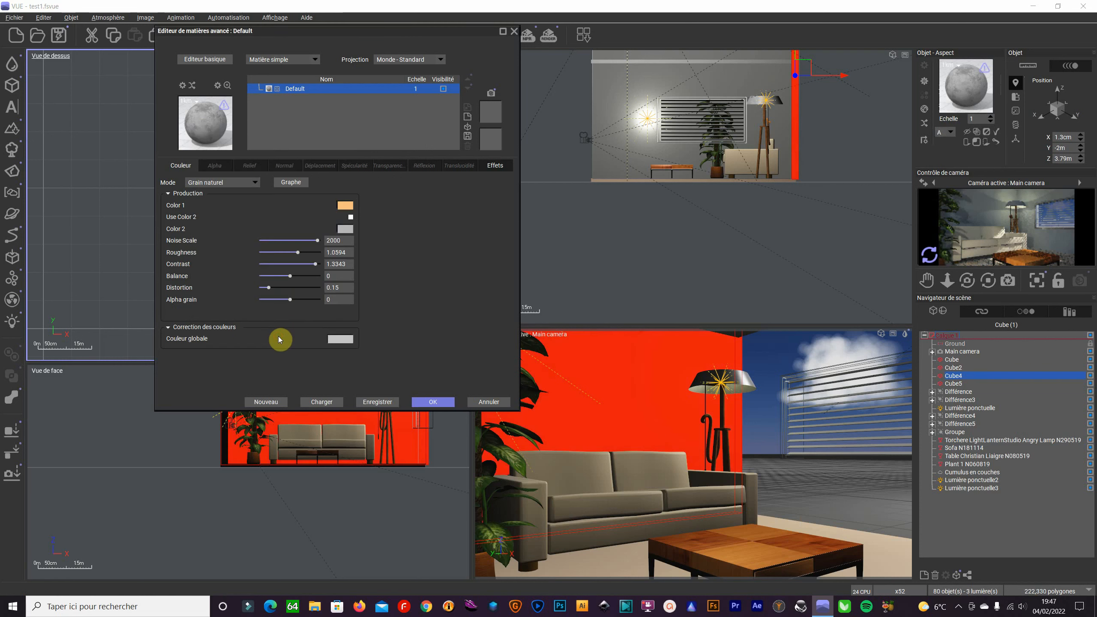
pyautogui.click(433, 402)
pyautogui.click(931, 257)
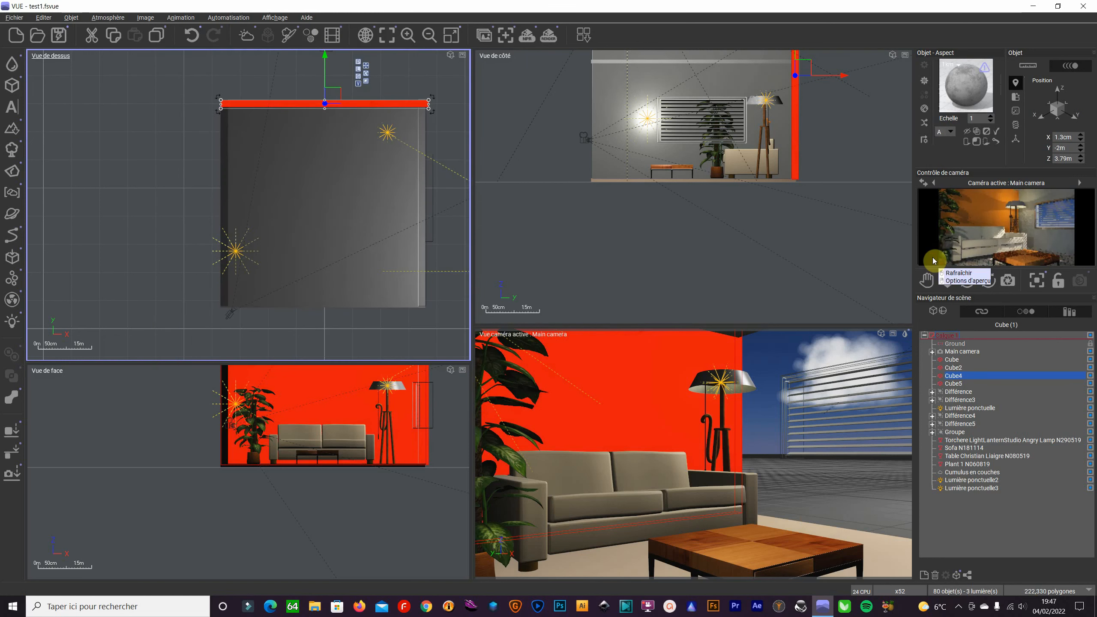
# Step: Darken Color 1 of the back wall's material to a deeper orange (RGB 244, 159, 59) and refresh the camera preview
pyautogui.doubleClick(984, 91)
pyautogui.click(346, 206)
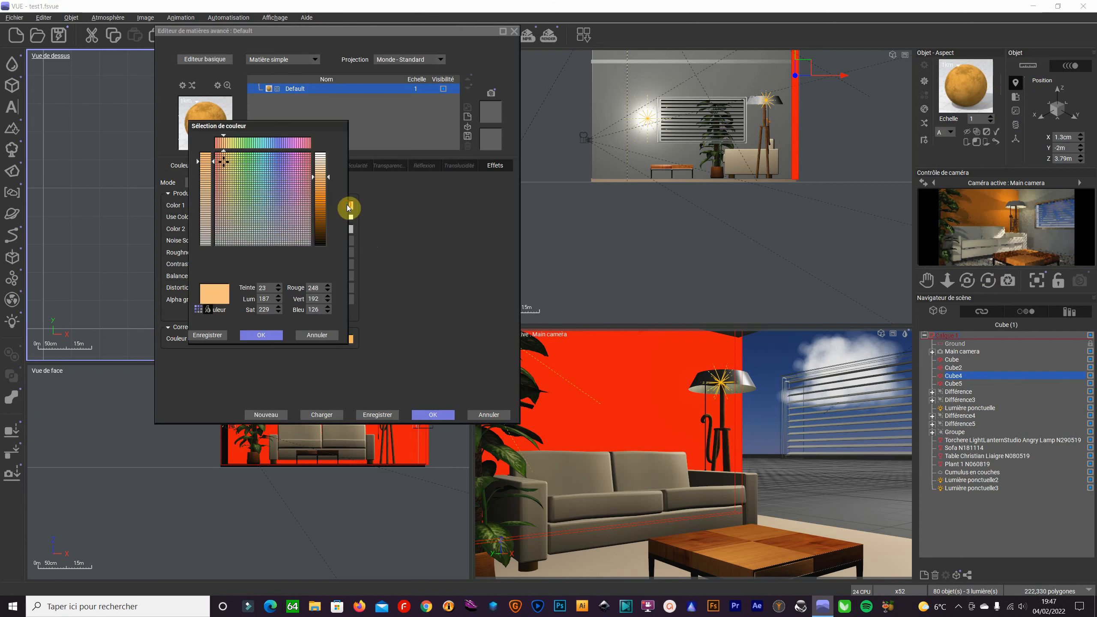
pyautogui.moveTo(327, 192); pyautogui.dragTo(327, 199)
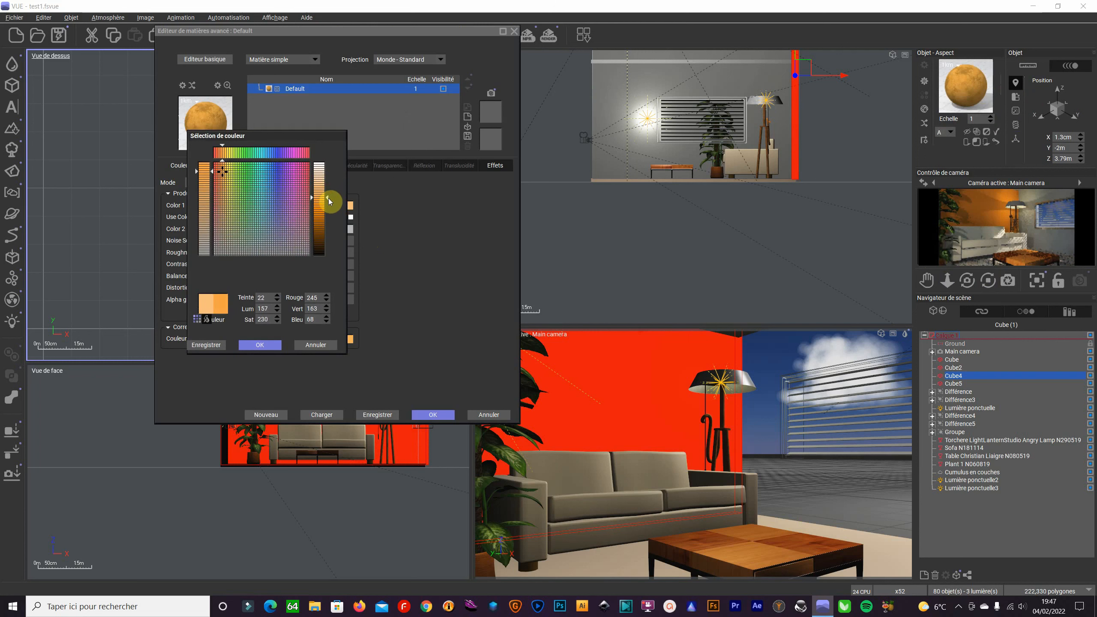
pyautogui.click(271, 345)
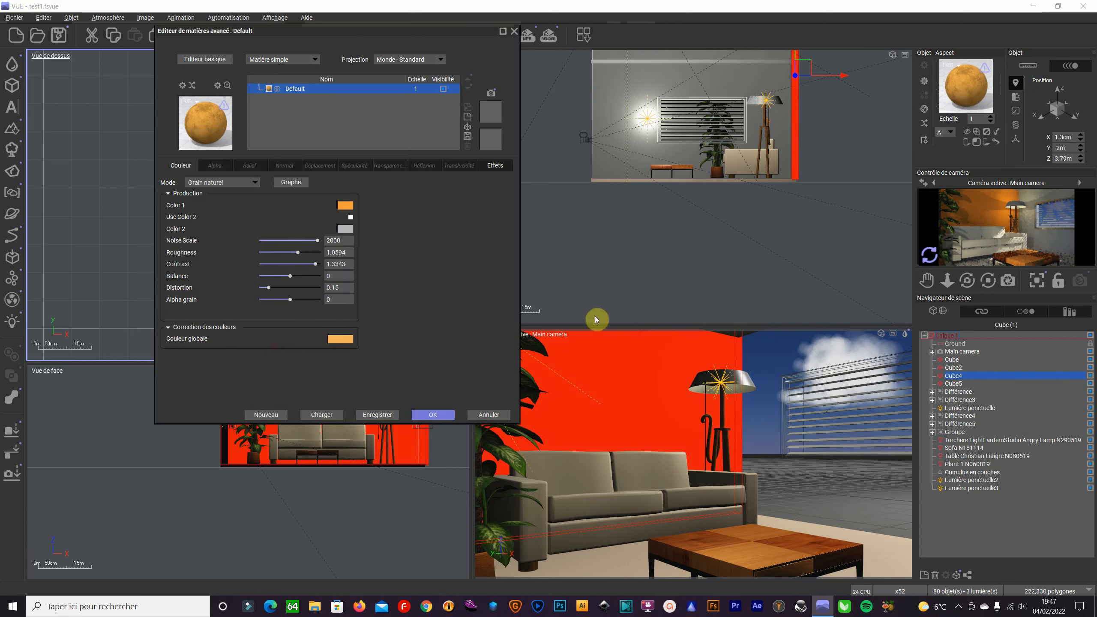
pyautogui.click(929, 255)
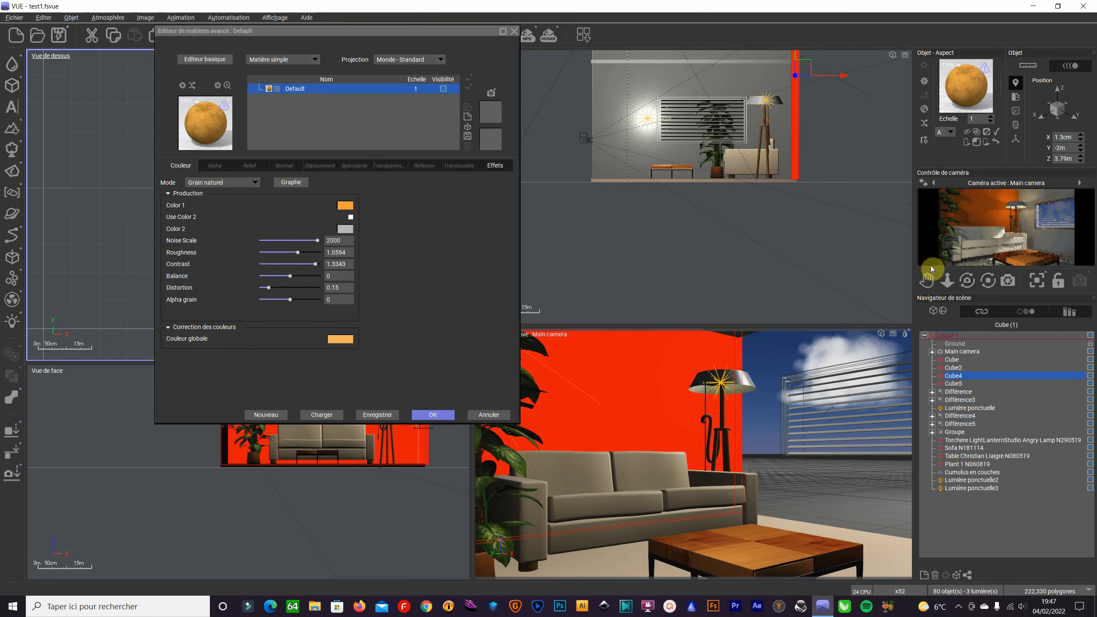
# Step: Change Color 1 of the back wall's material to yellow (RGB 231, 200, 71) and refresh the camera preview
pyautogui.doubleClick(977, 95)
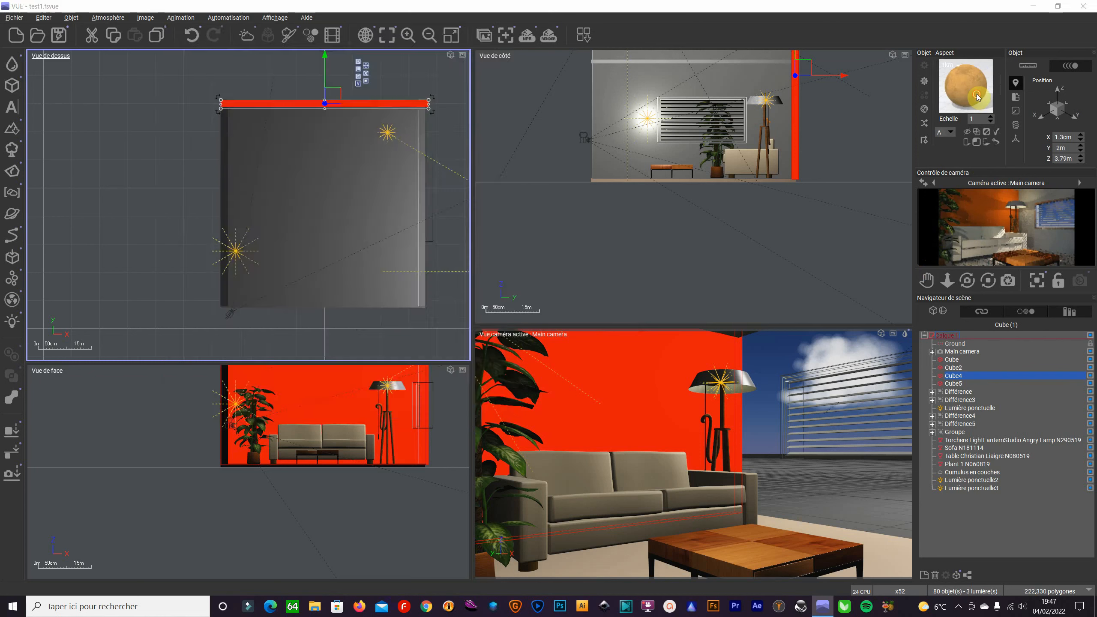
pyautogui.click(348, 205)
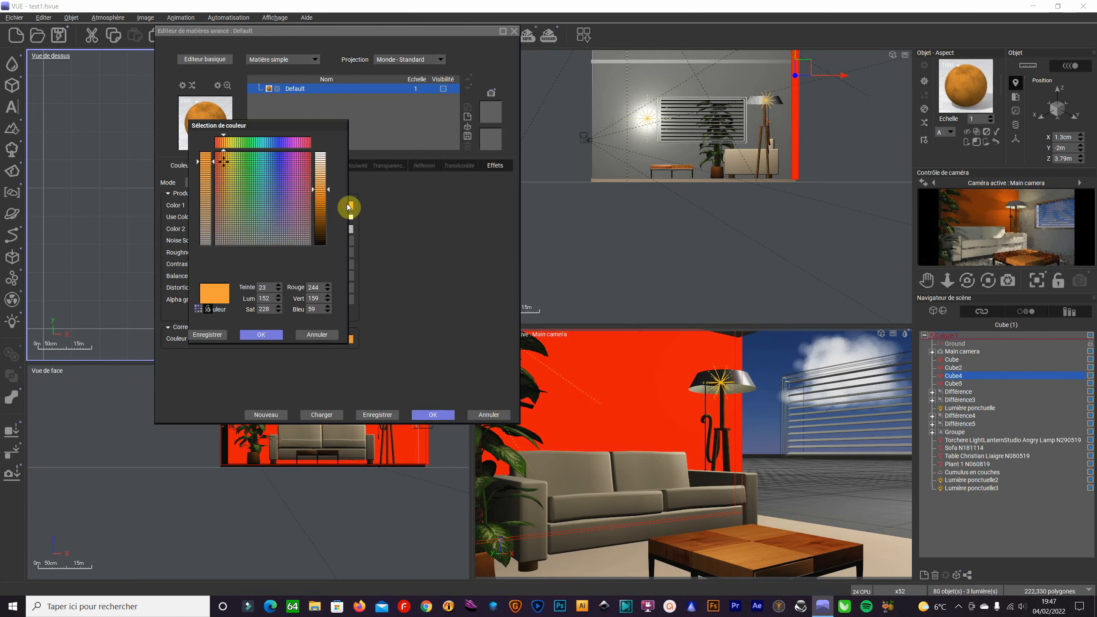
pyautogui.click(229, 162)
pyautogui.moveTo(229, 171); pyautogui.dragTo(230, 170)
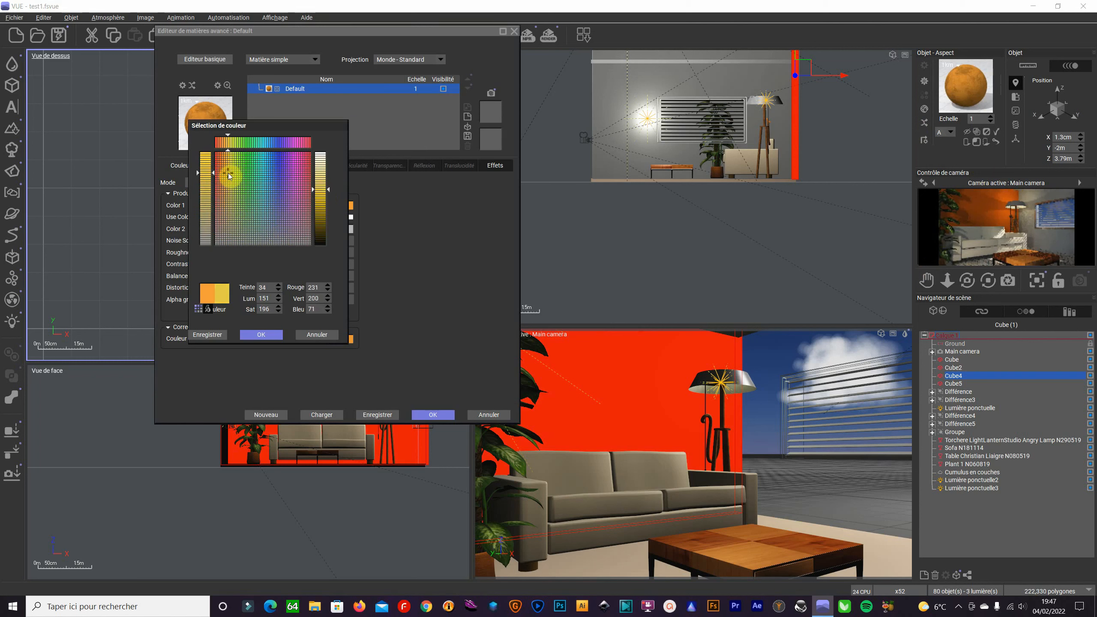
pyautogui.click(274, 336)
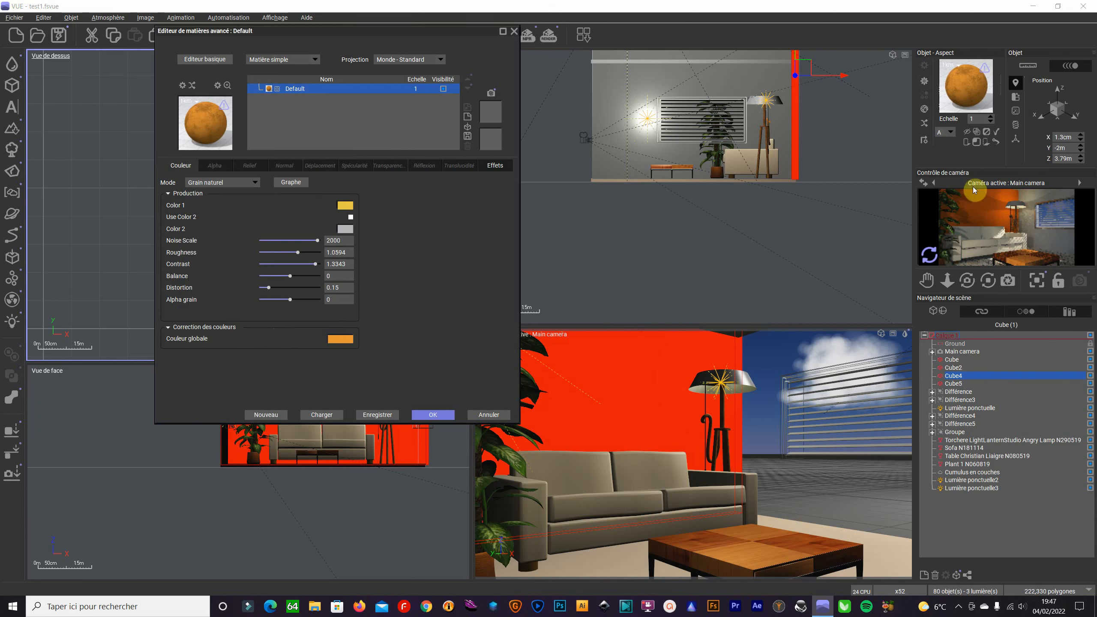
pyautogui.click(433, 415)
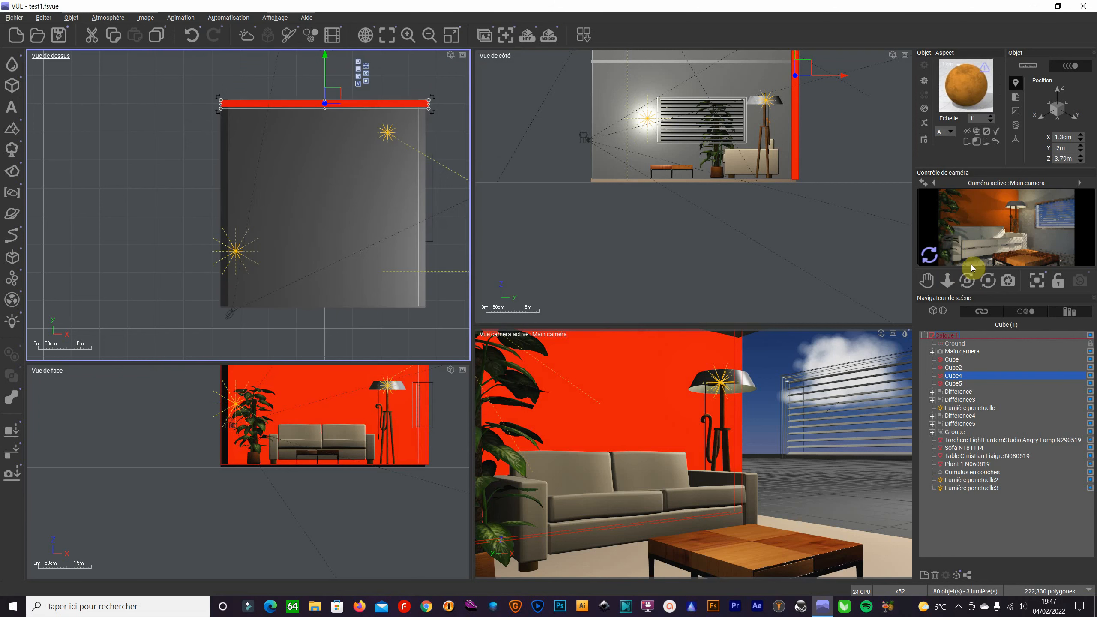
pyautogui.rightClick(932, 262)
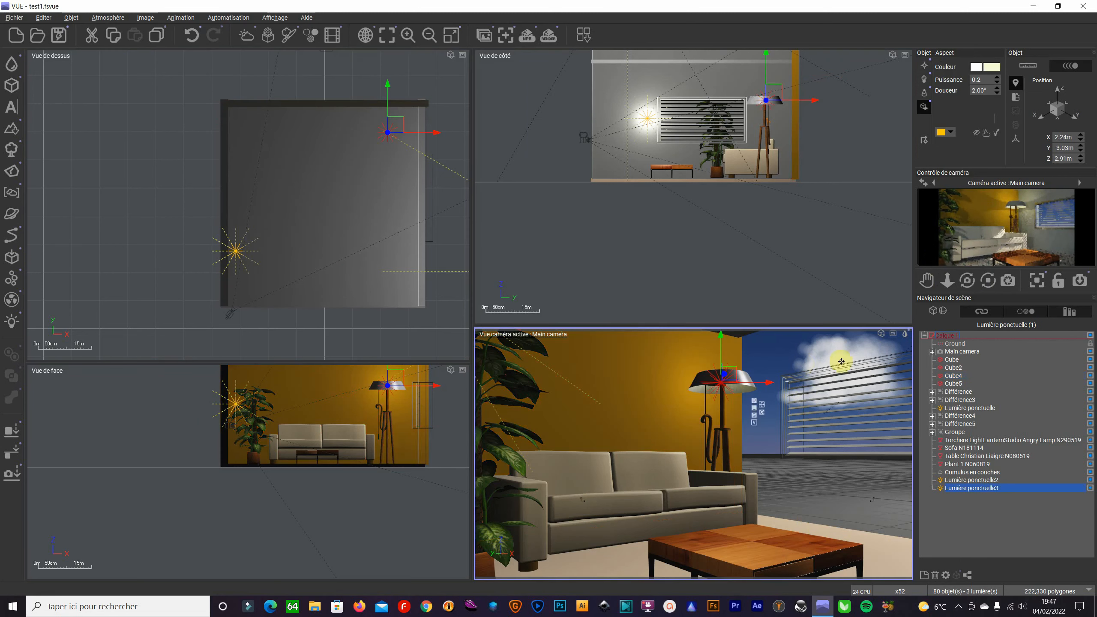
pyautogui.click(962, 383)
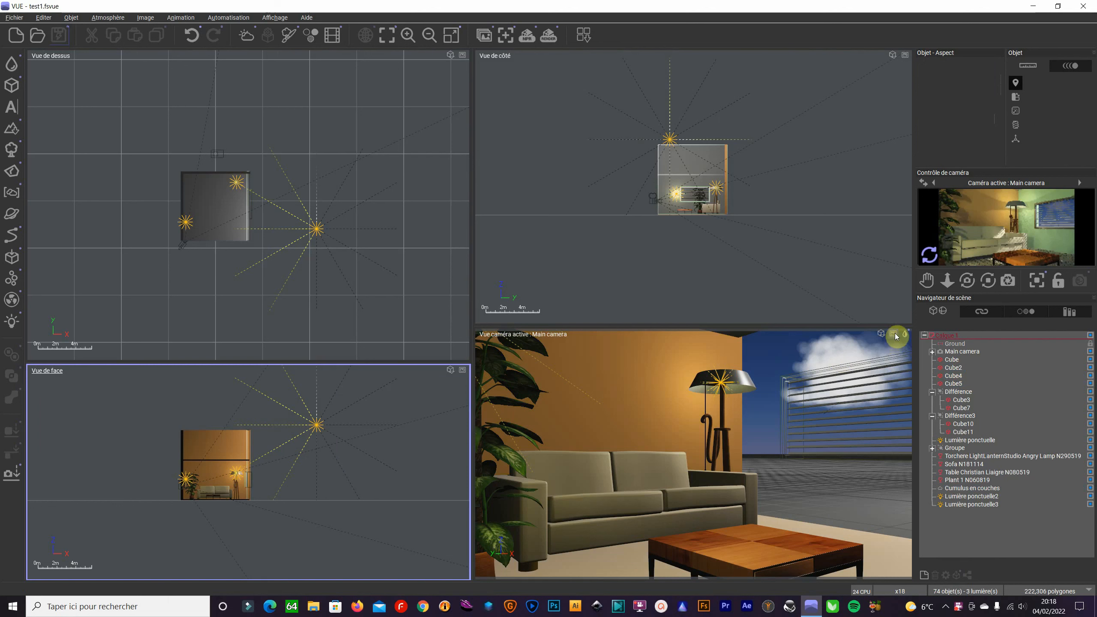
# Step: Render the main camera view with the coloured walls, stacking the render despite the size limit and accepting the post-render options
pyautogui.click(894, 336)
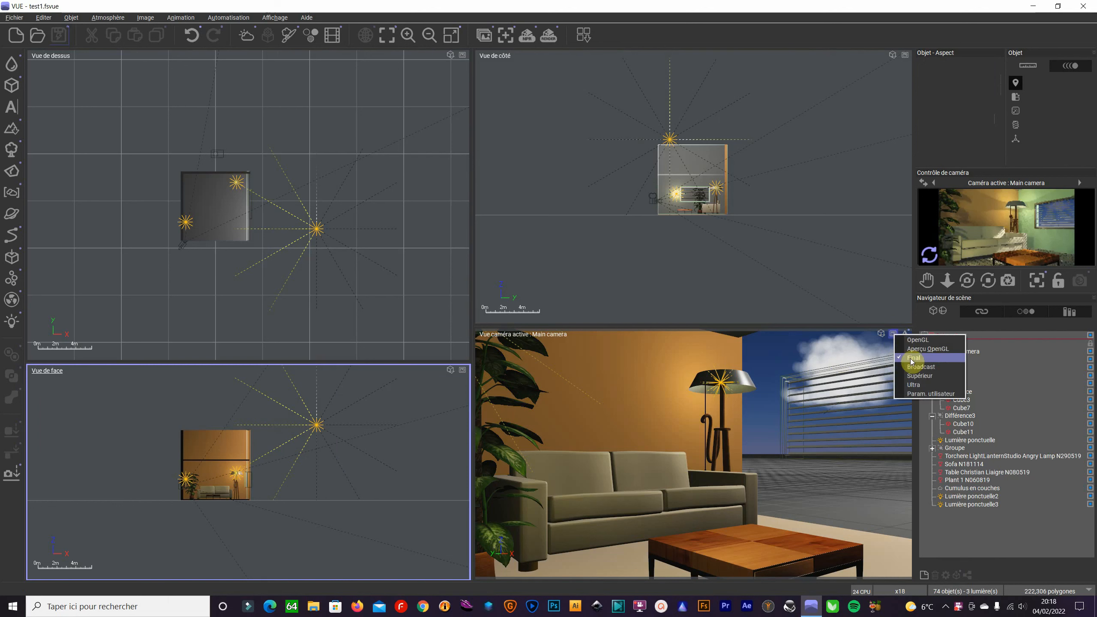
pyautogui.click(894, 338)
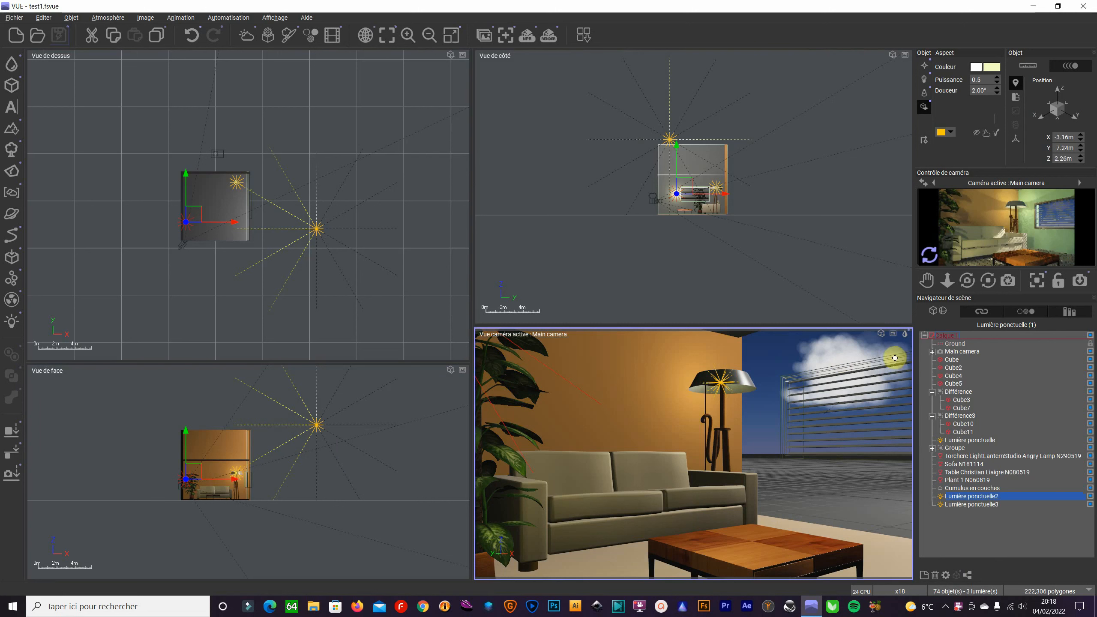
pyautogui.click(895, 334)
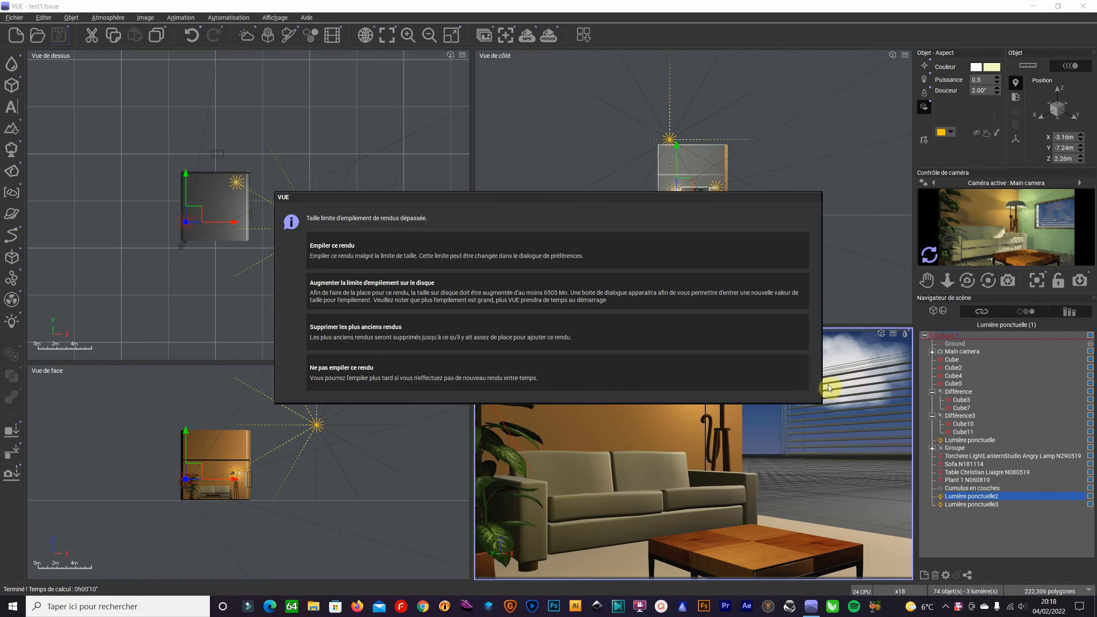
pyautogui.click(563, 255)
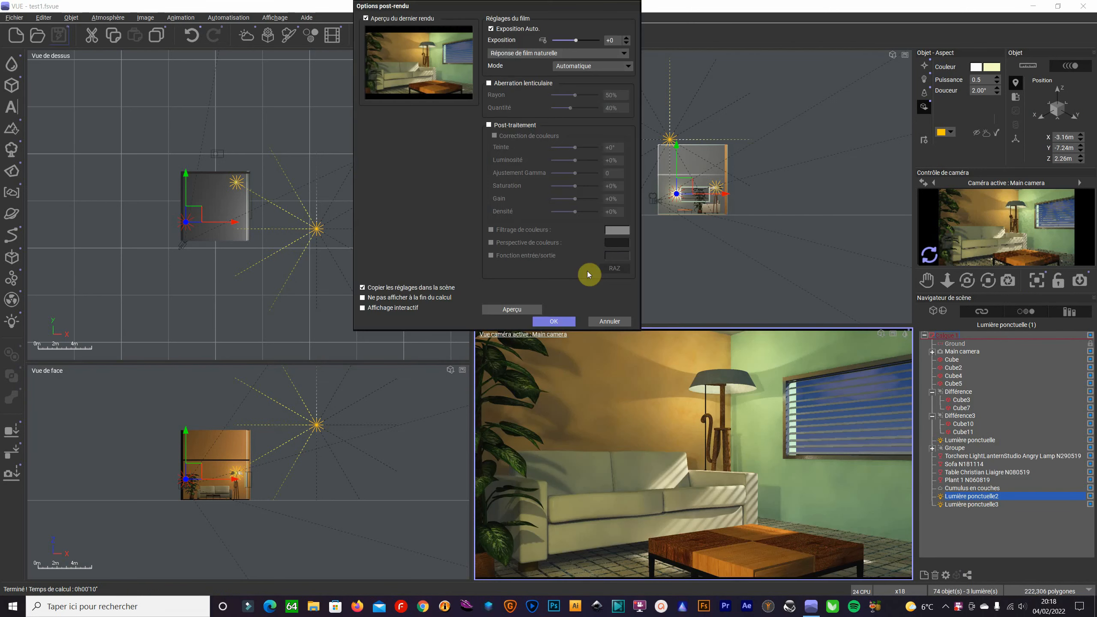
pyautogui.click(560, 321)
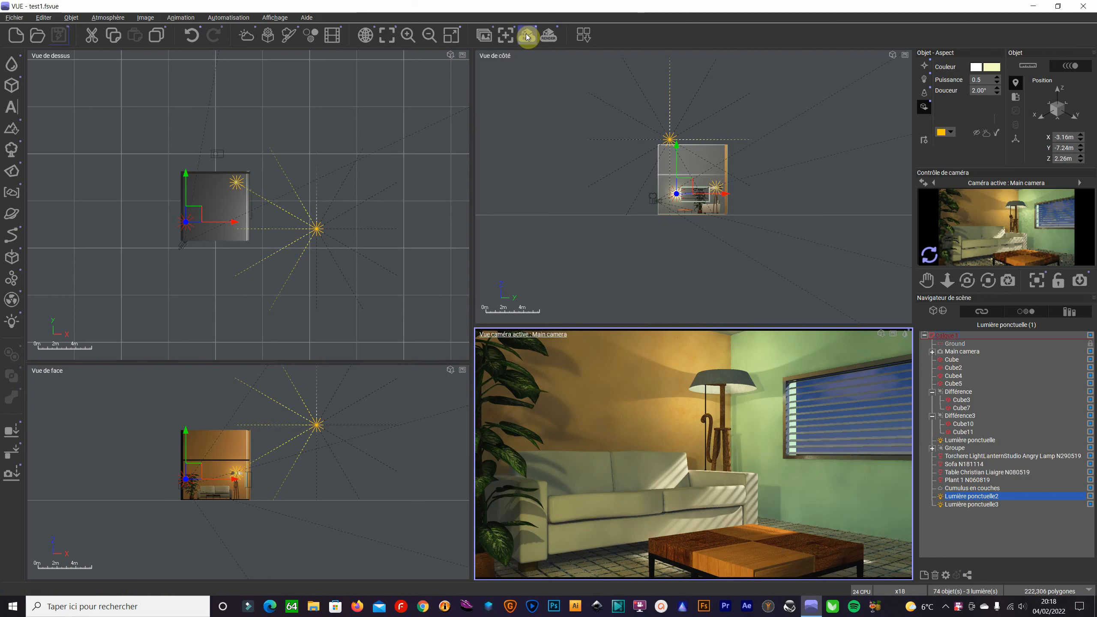
pyautogui.click(549, 38)
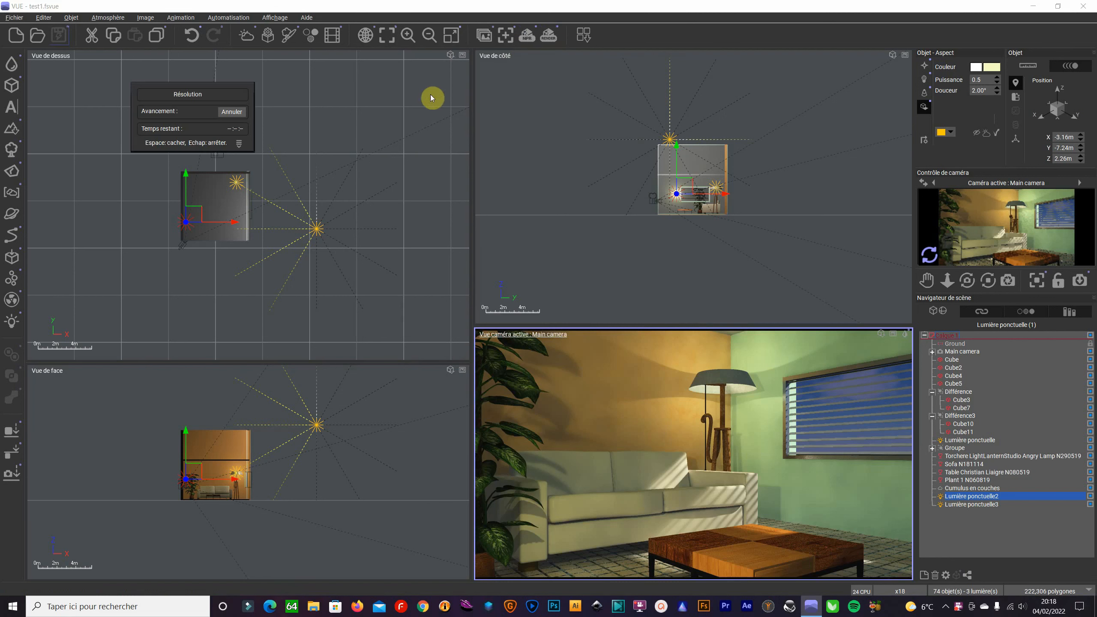
pyautogui.click(484, 34)
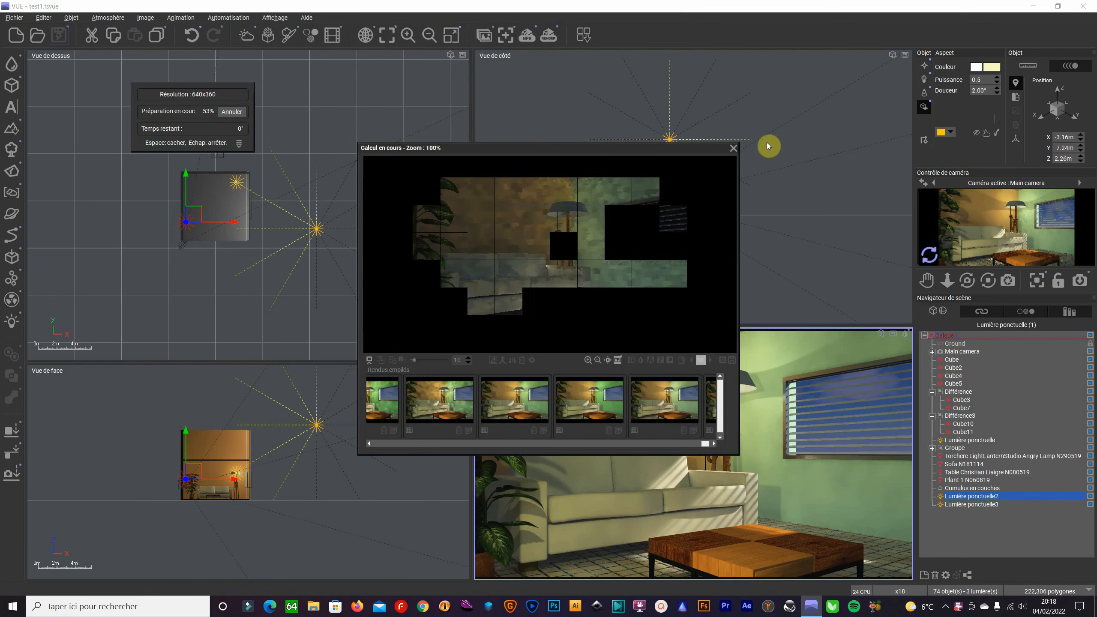
pyautogui.click(731, 148)
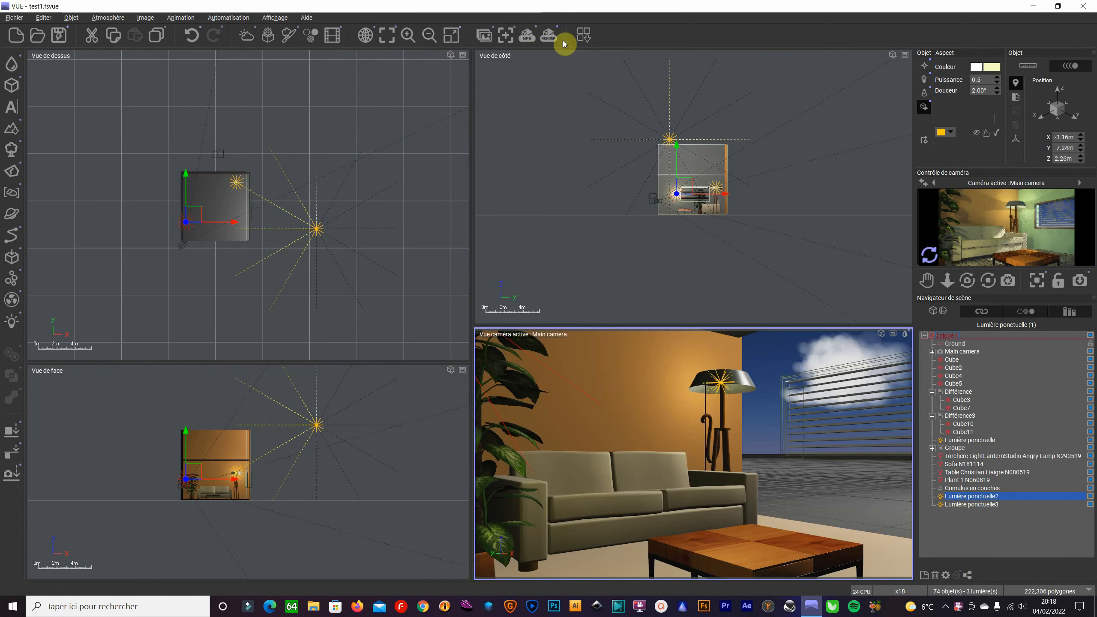
# Step: Set the render size to 1920x1080 and the render destination to off-screen (Rendu hors champ) in the render options
pyautogui.rightClick(550, 37)
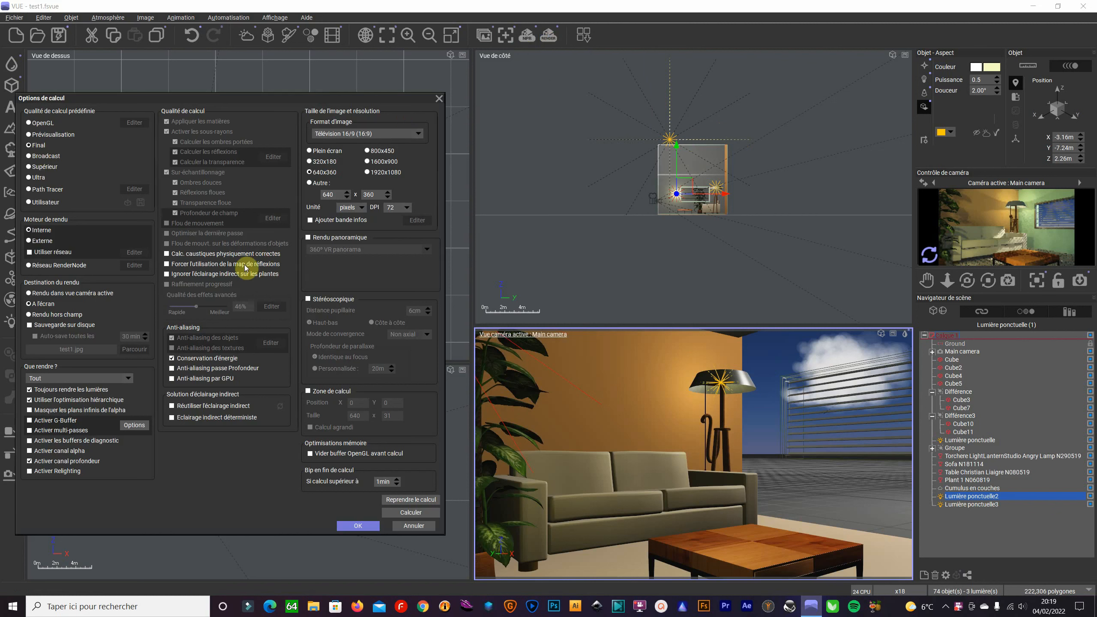
pyautogui.click(368, 172)
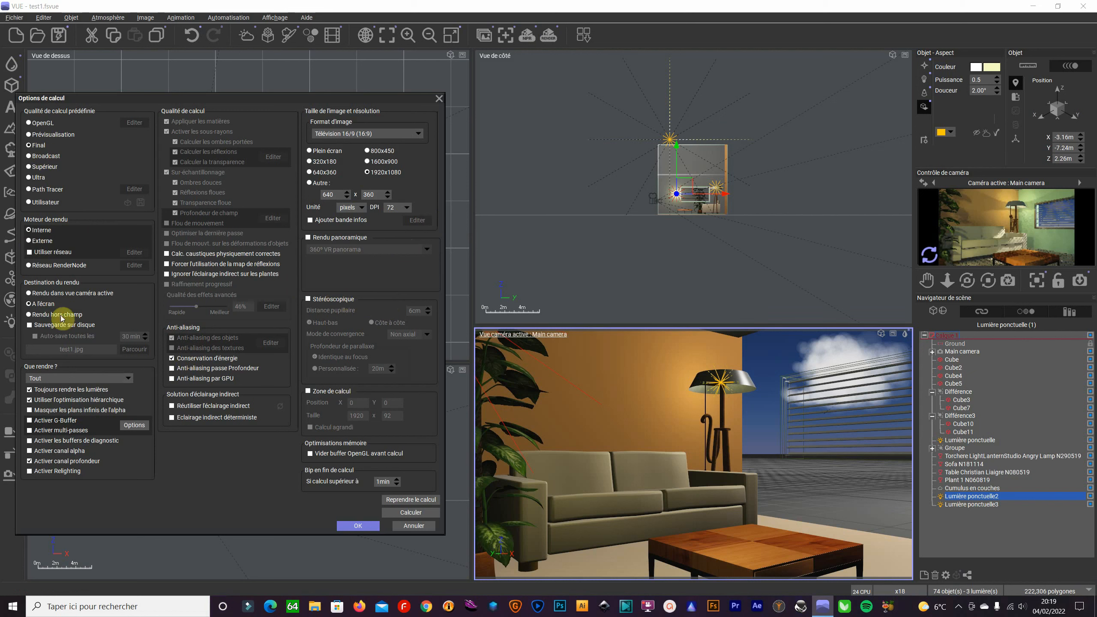
pyautogui.click(62, 315)
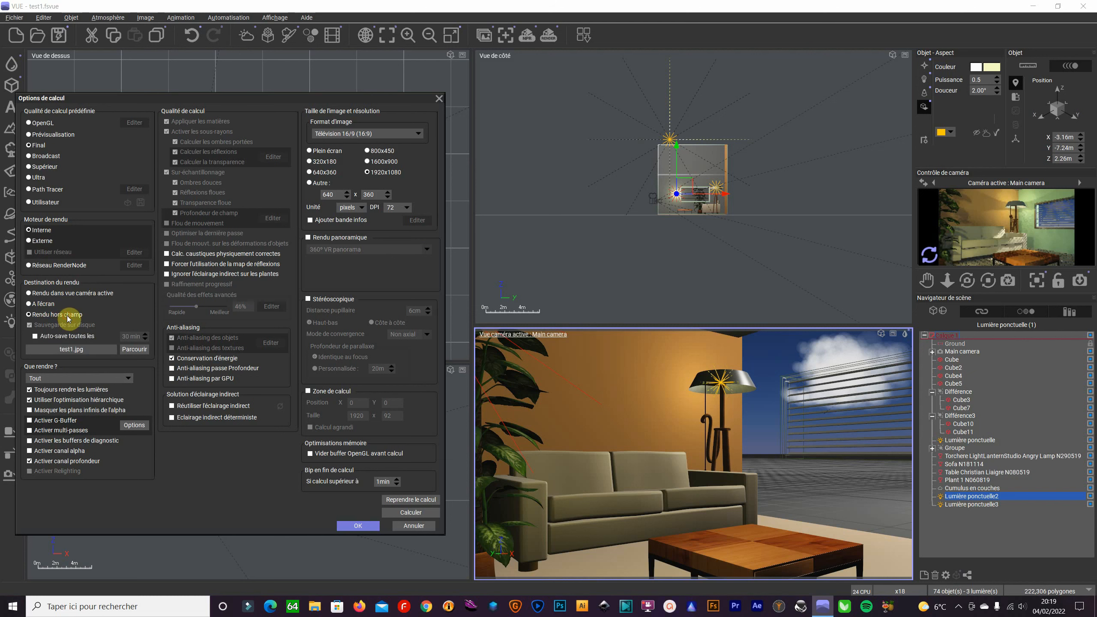
# Step: Choose the desktop folder "Scène d'interieure avec Vue" for saving test1.jpg and start the final render
pyautogui.click(135, 350)
pyautogui.click(298, 160)
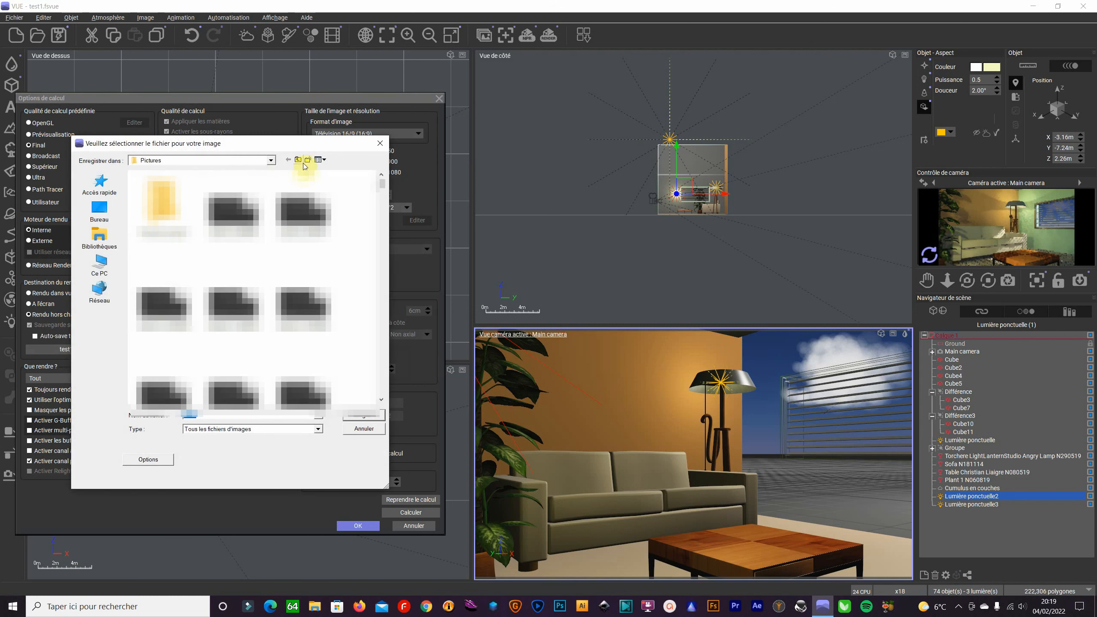
pyautogui.click(298, 160)
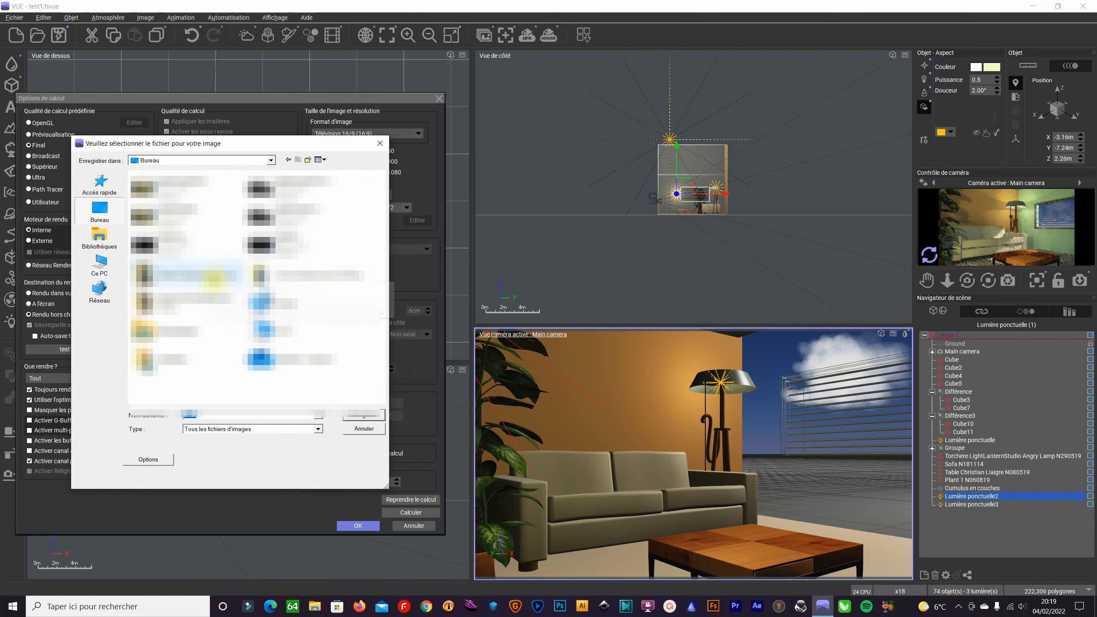
pyautogui.doubleClick(214, 279)
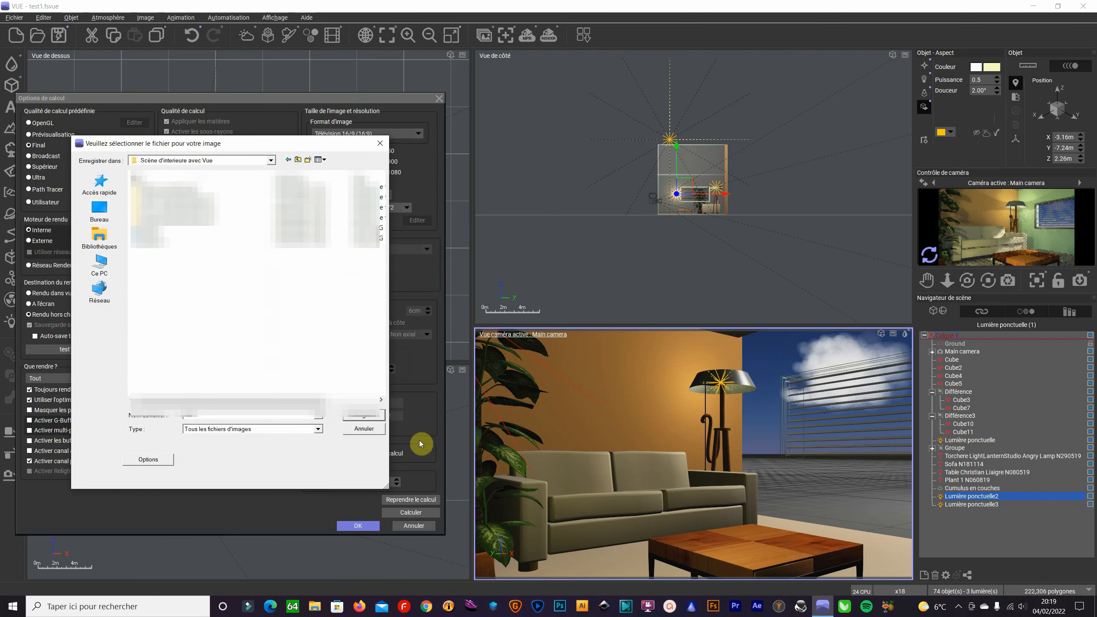
pyautogui.click(372, 415)
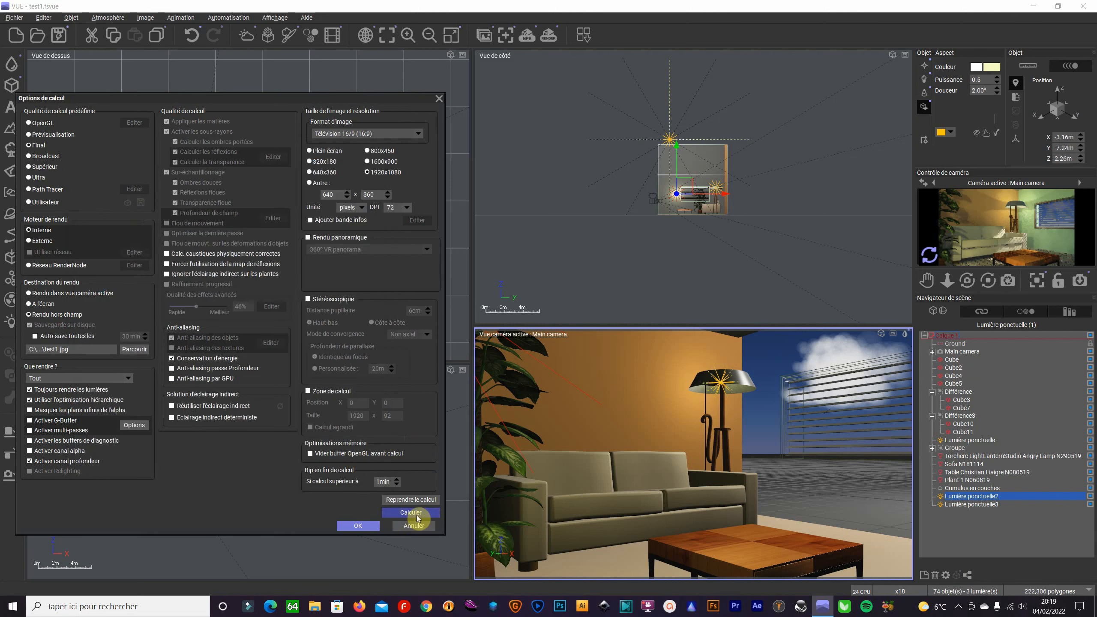
pyautogui.click(419, 513)
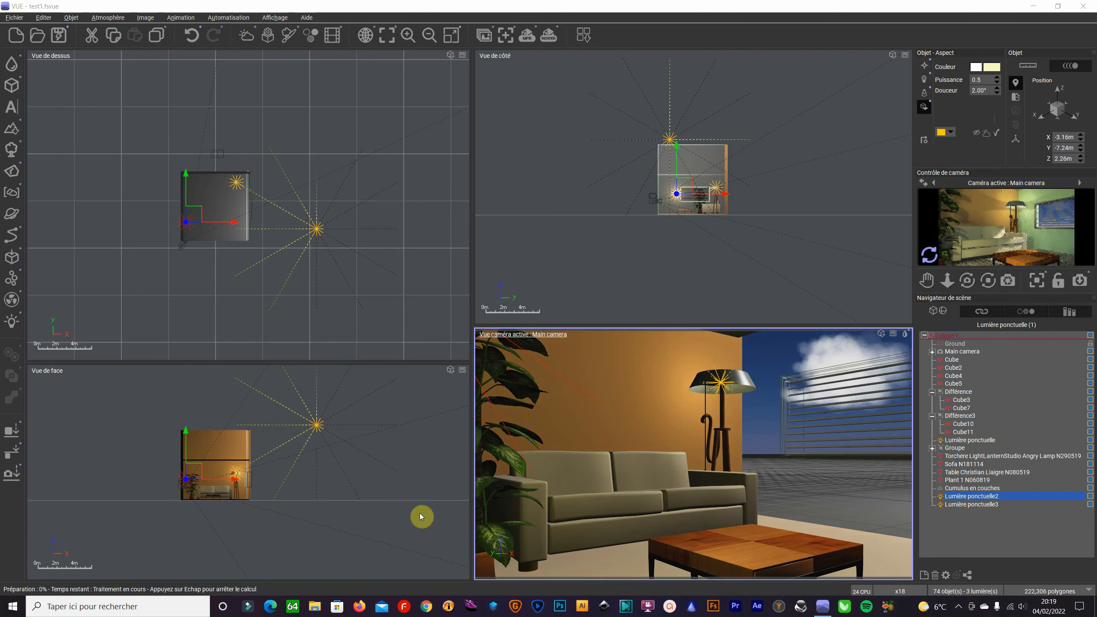